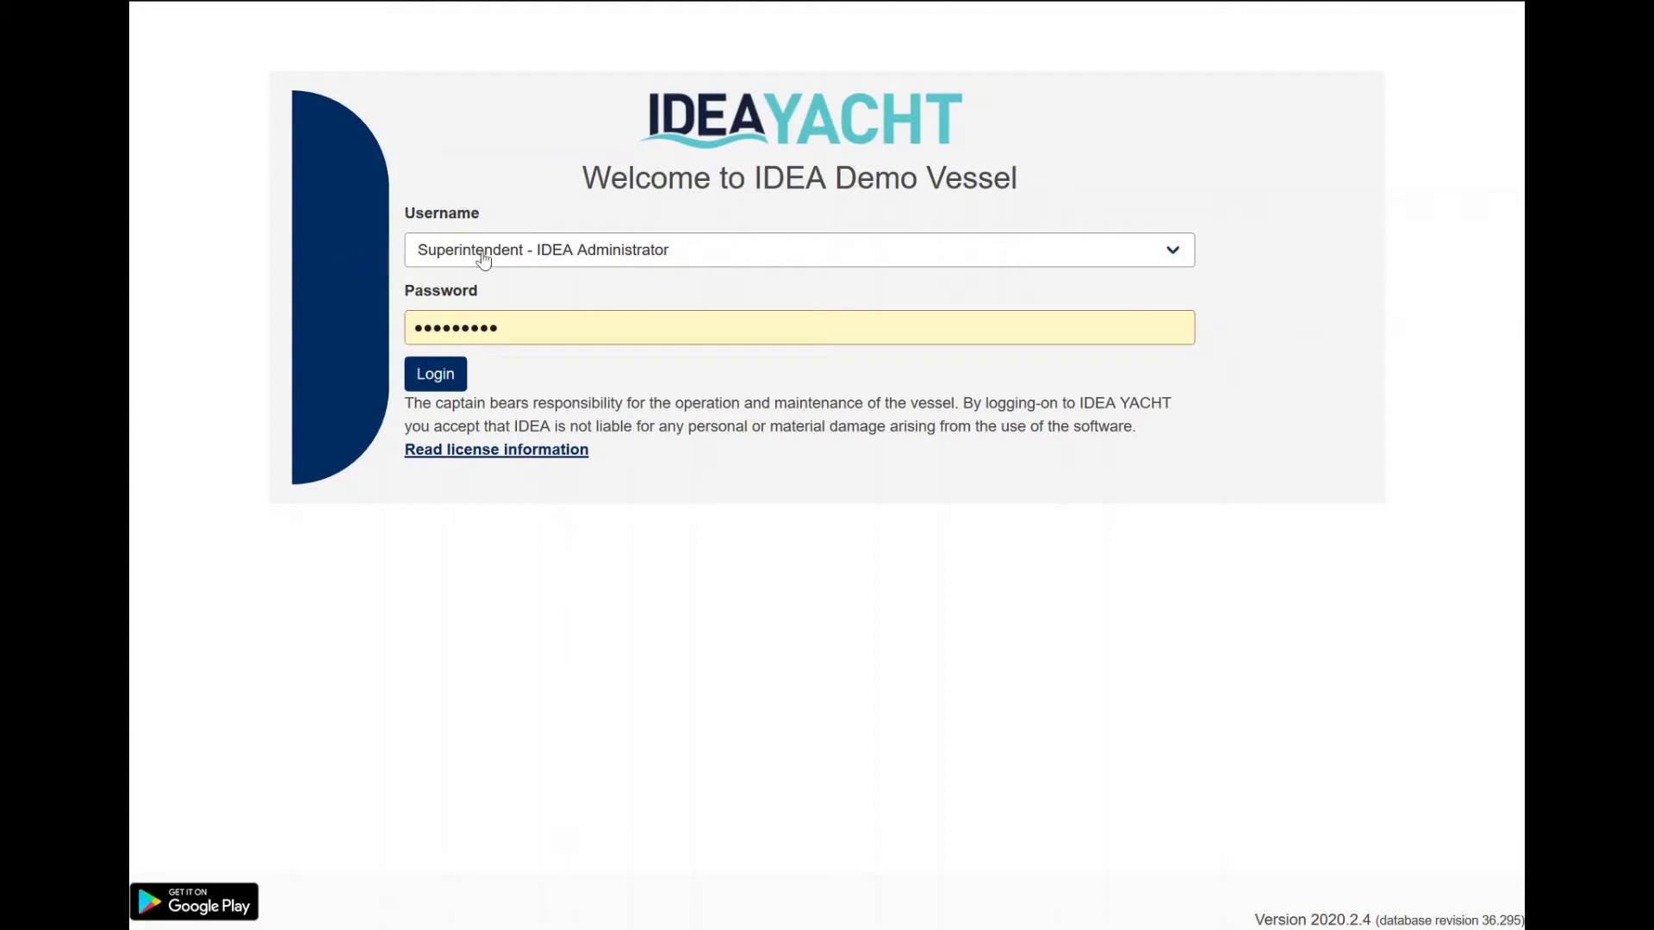
# Review the available login users and the license information, including the licence count, and return to the login page
pyautogui.click(617, 258)
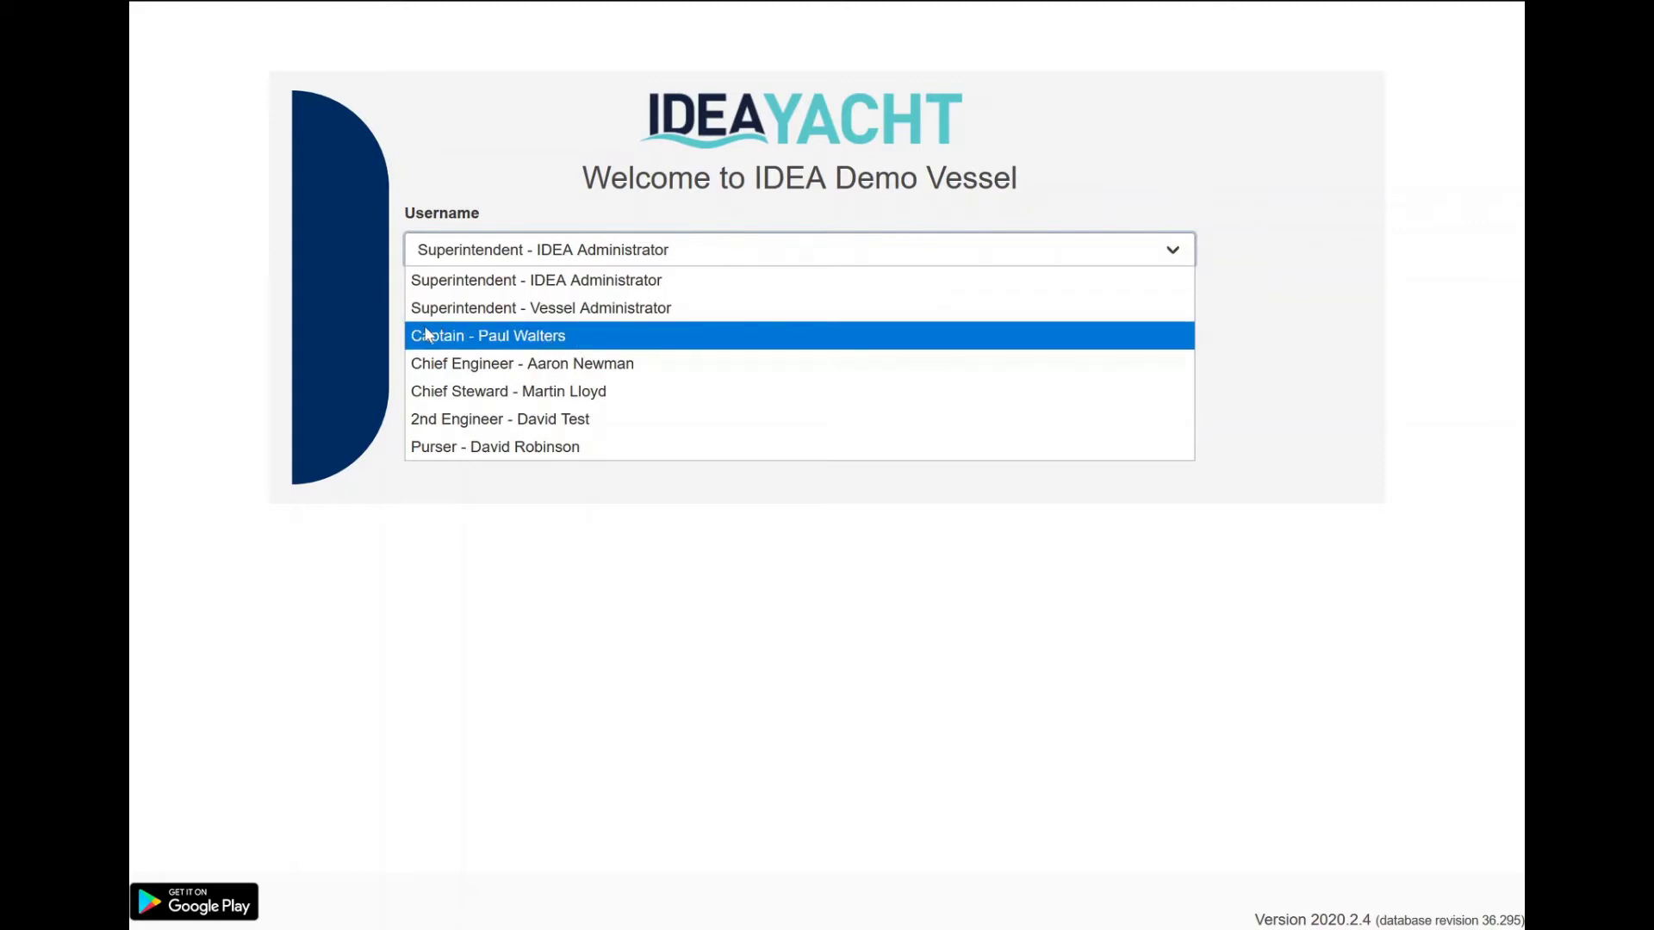
pyautogui.click(481, 122)
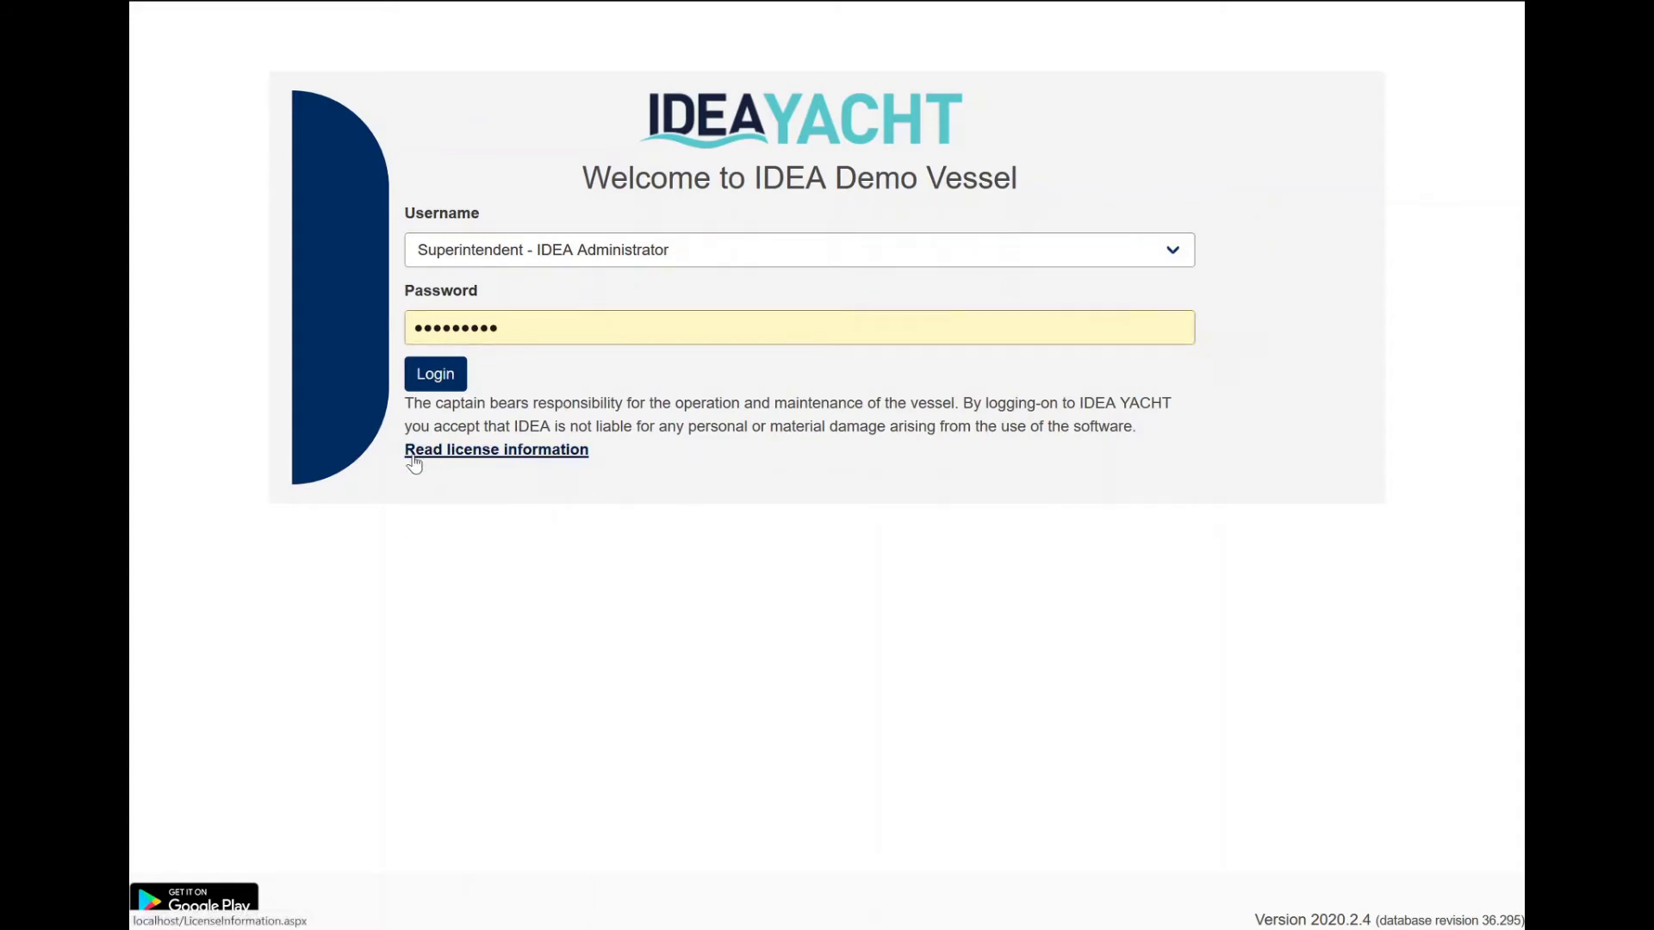
pyautogui.click(547, 451)
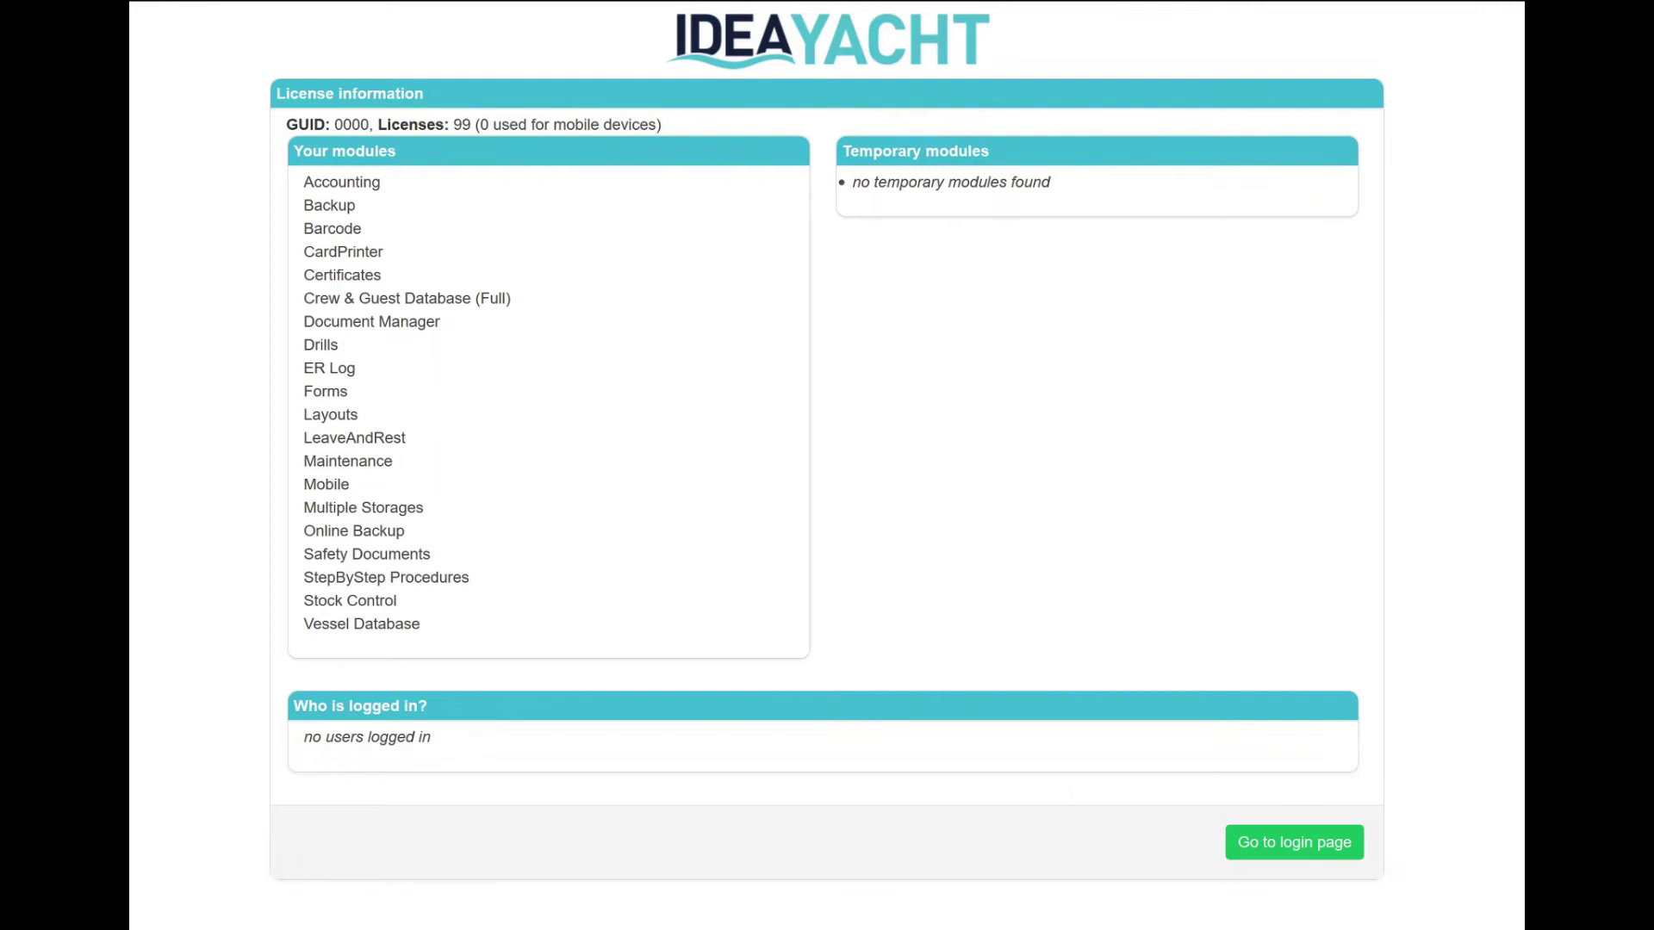
pyautogui.moveTo(377, 124); pyautogui.dragTo(471, 124)
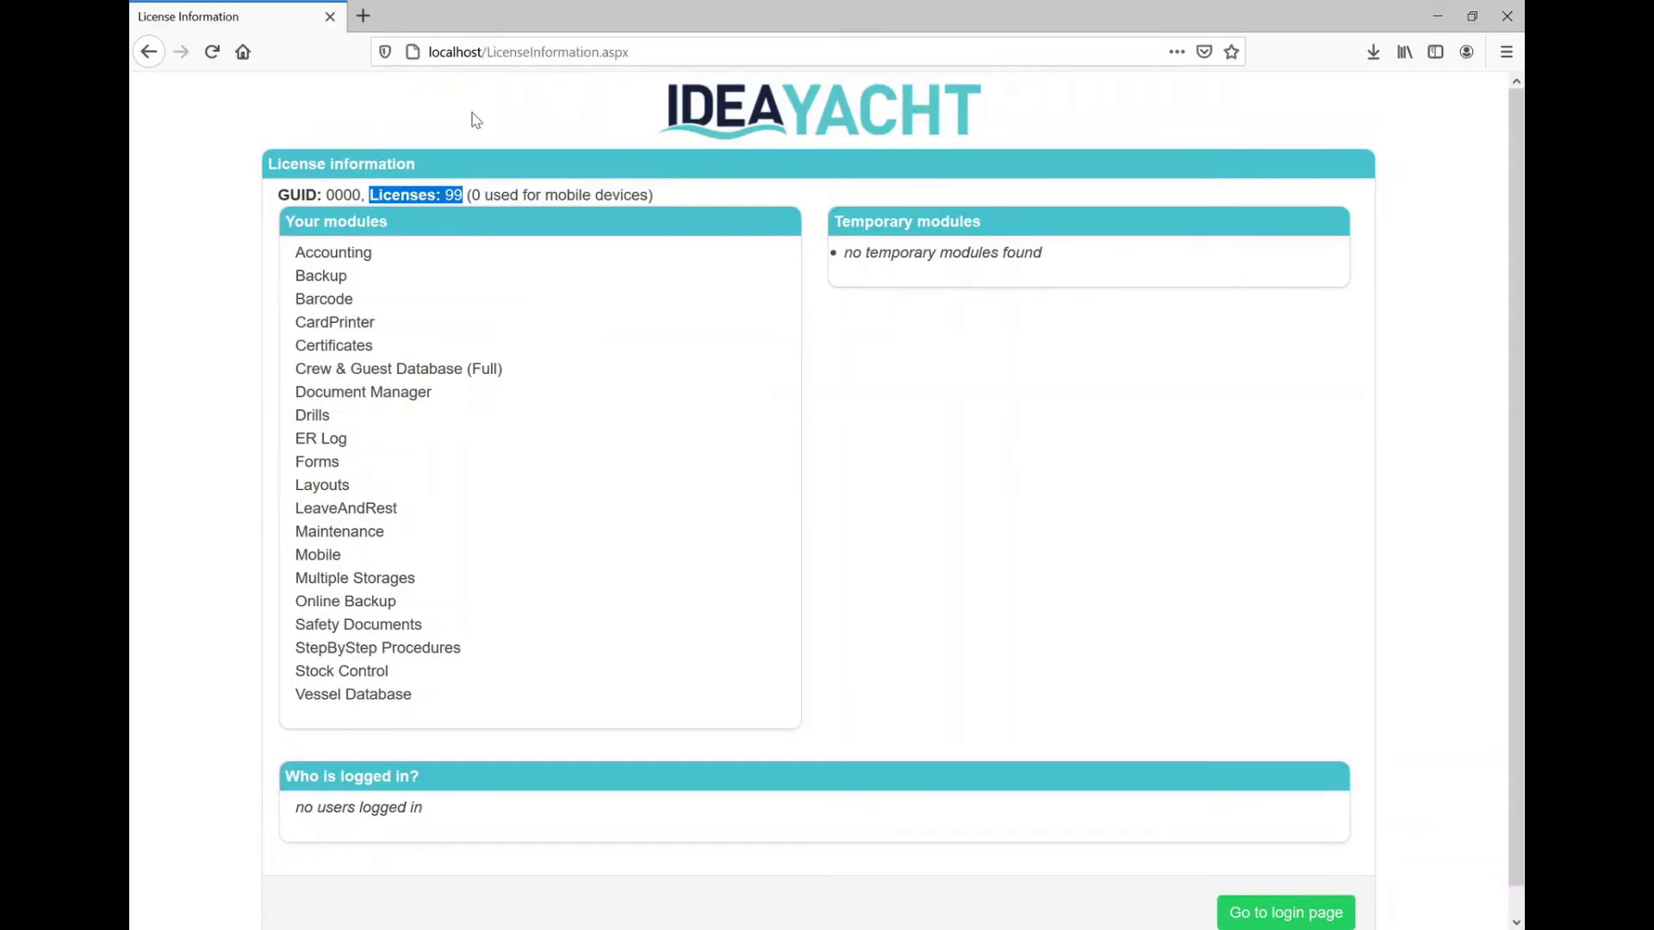
pyautogui.click(485, 133)
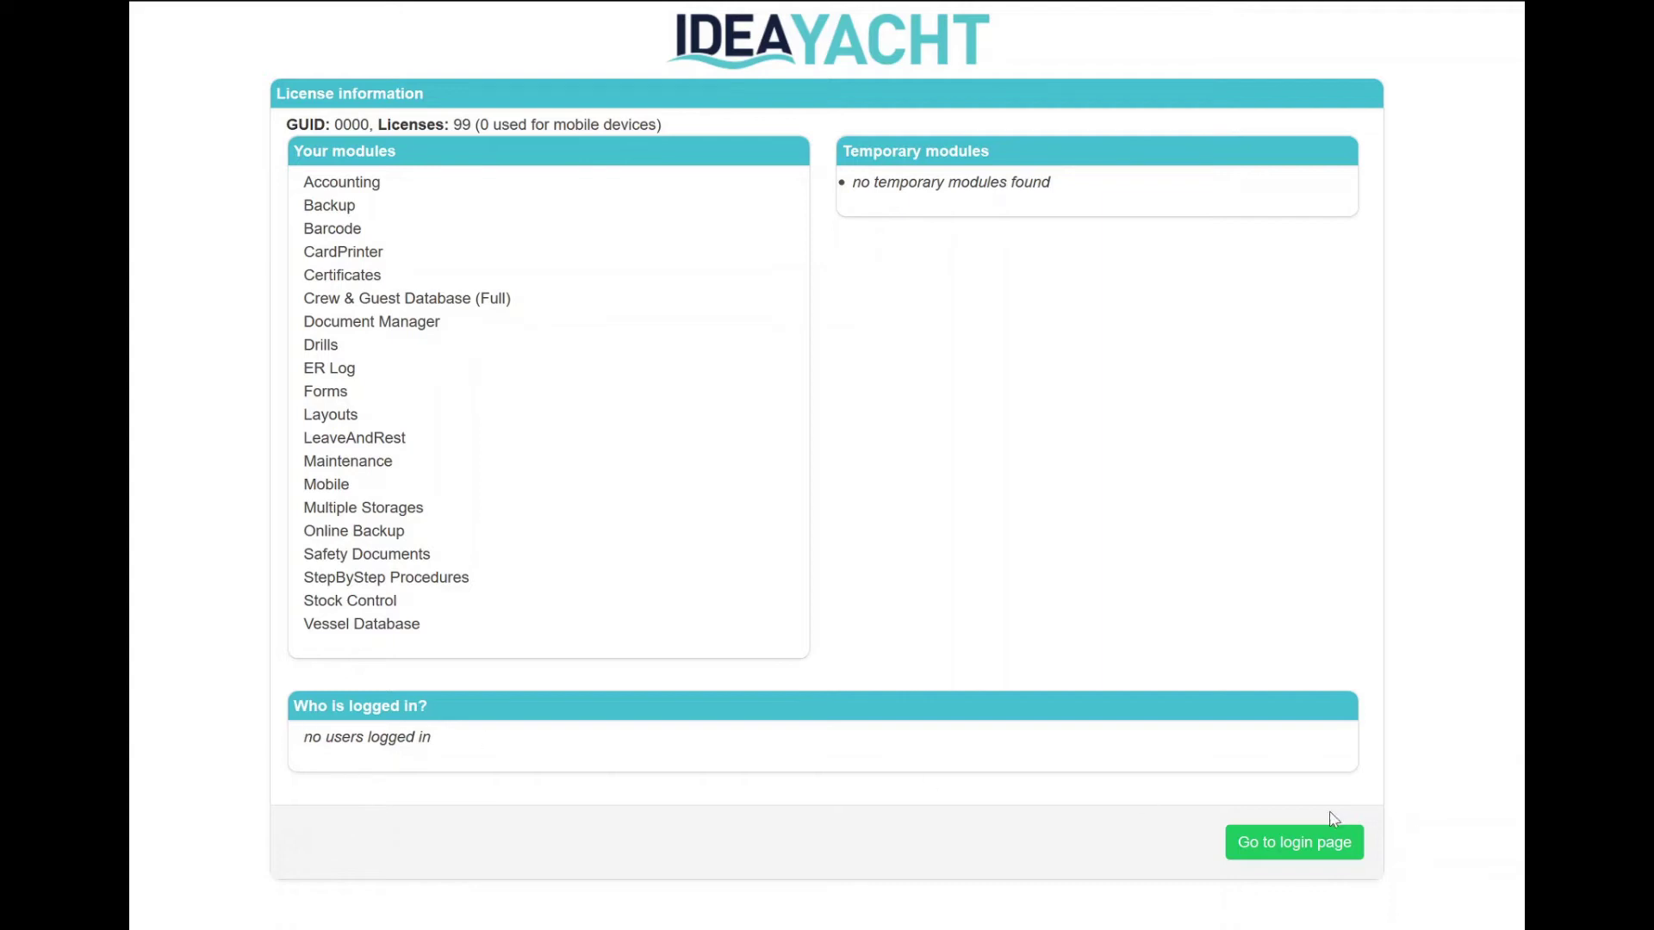
pyautogui.click(1316, 852)
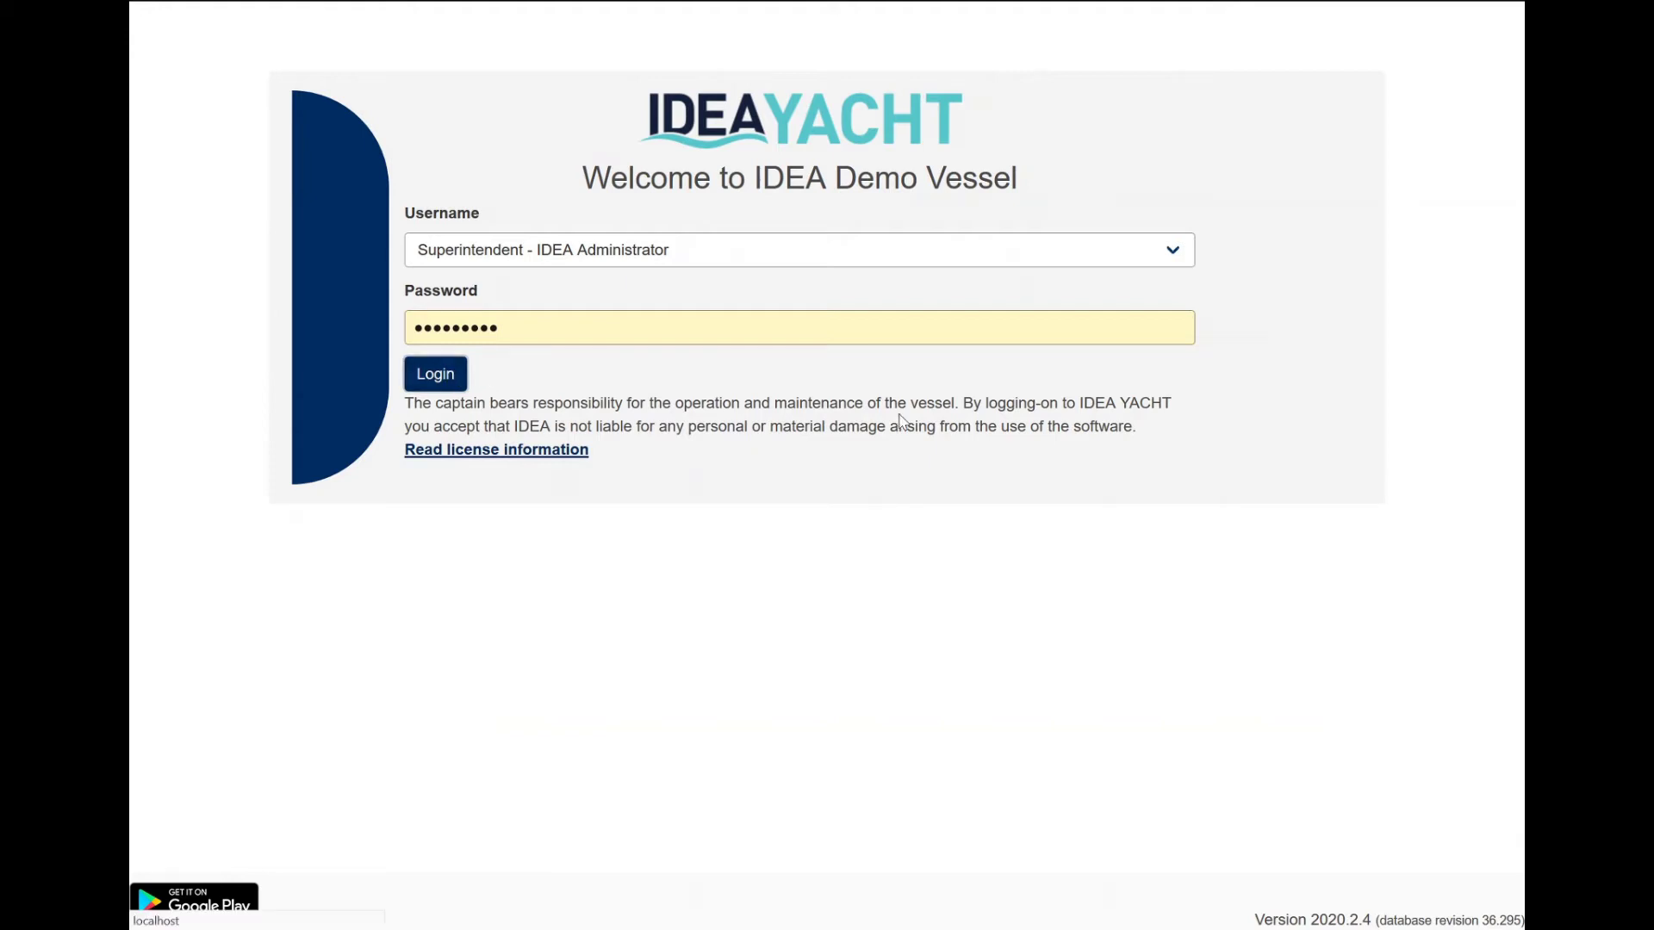
# Log in with the preselected IDEA Administrator account and open the vessel database
pyautogui.click(427, 375)
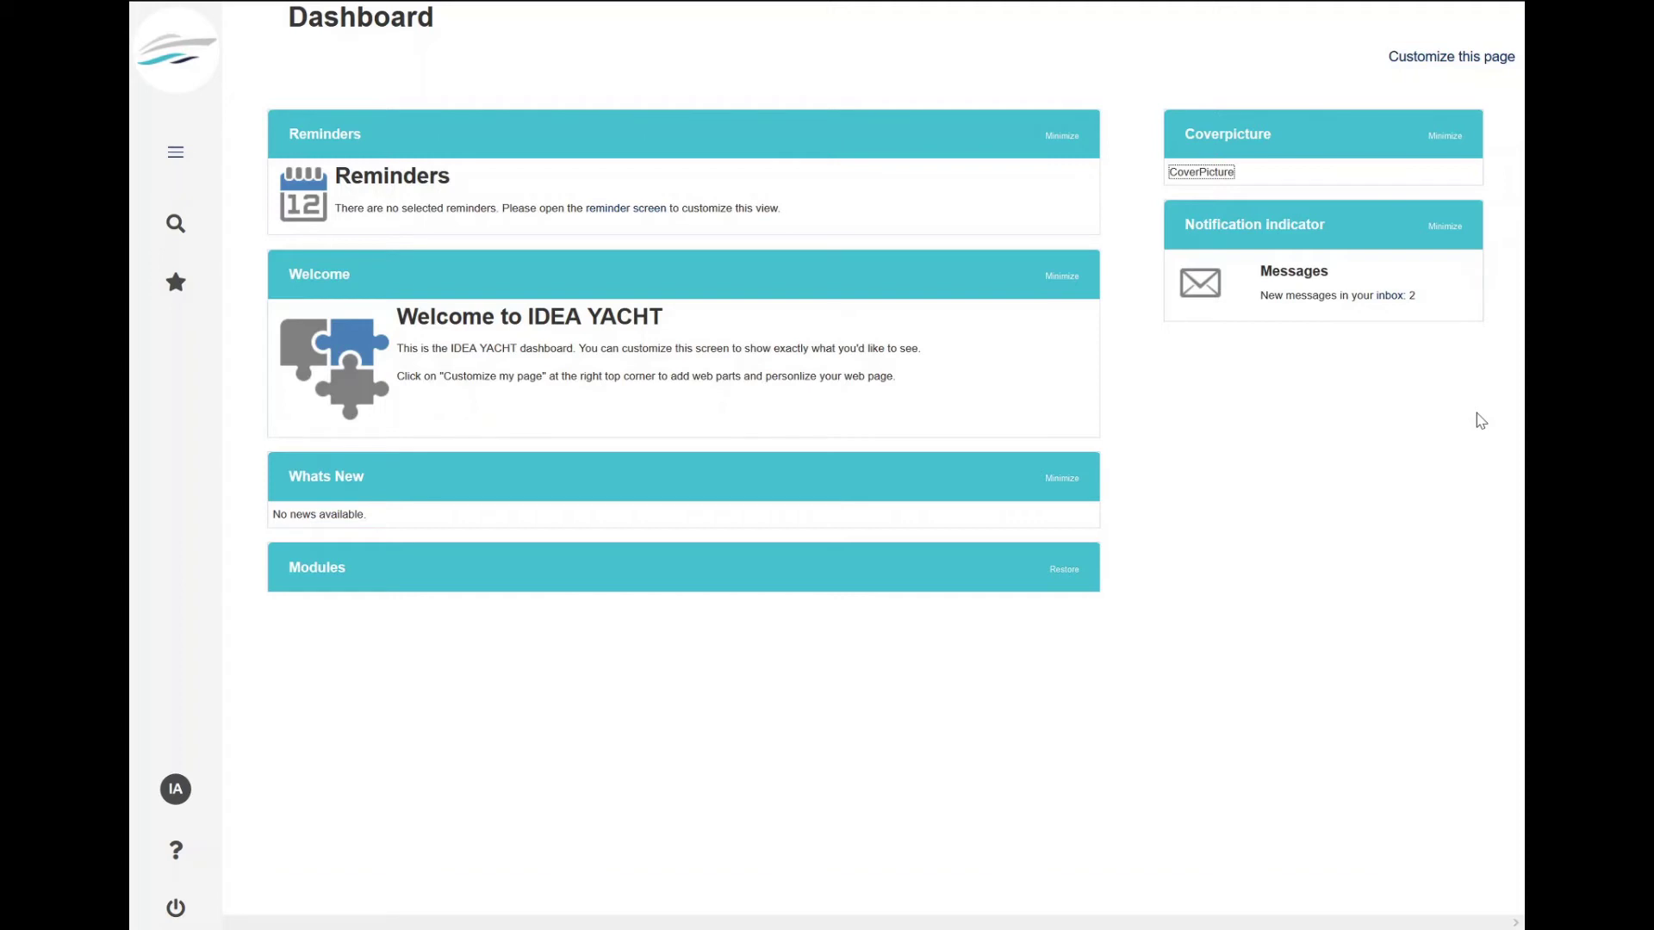
pyautogui.click(176, 152)
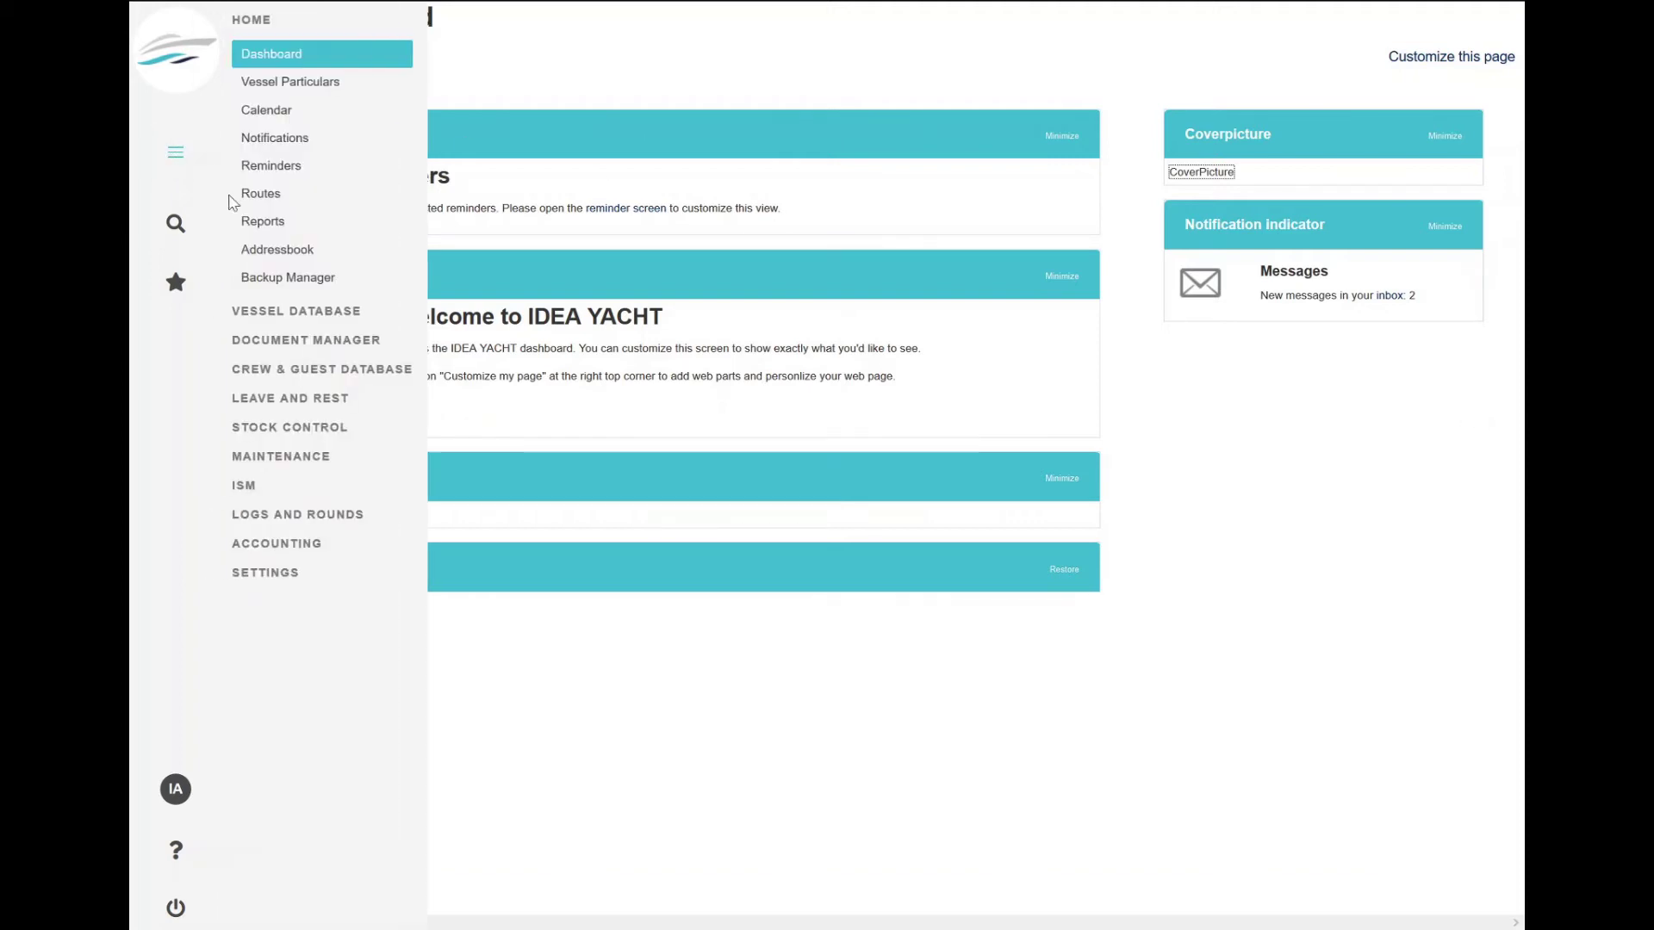
pyautogui.click(263, 315)
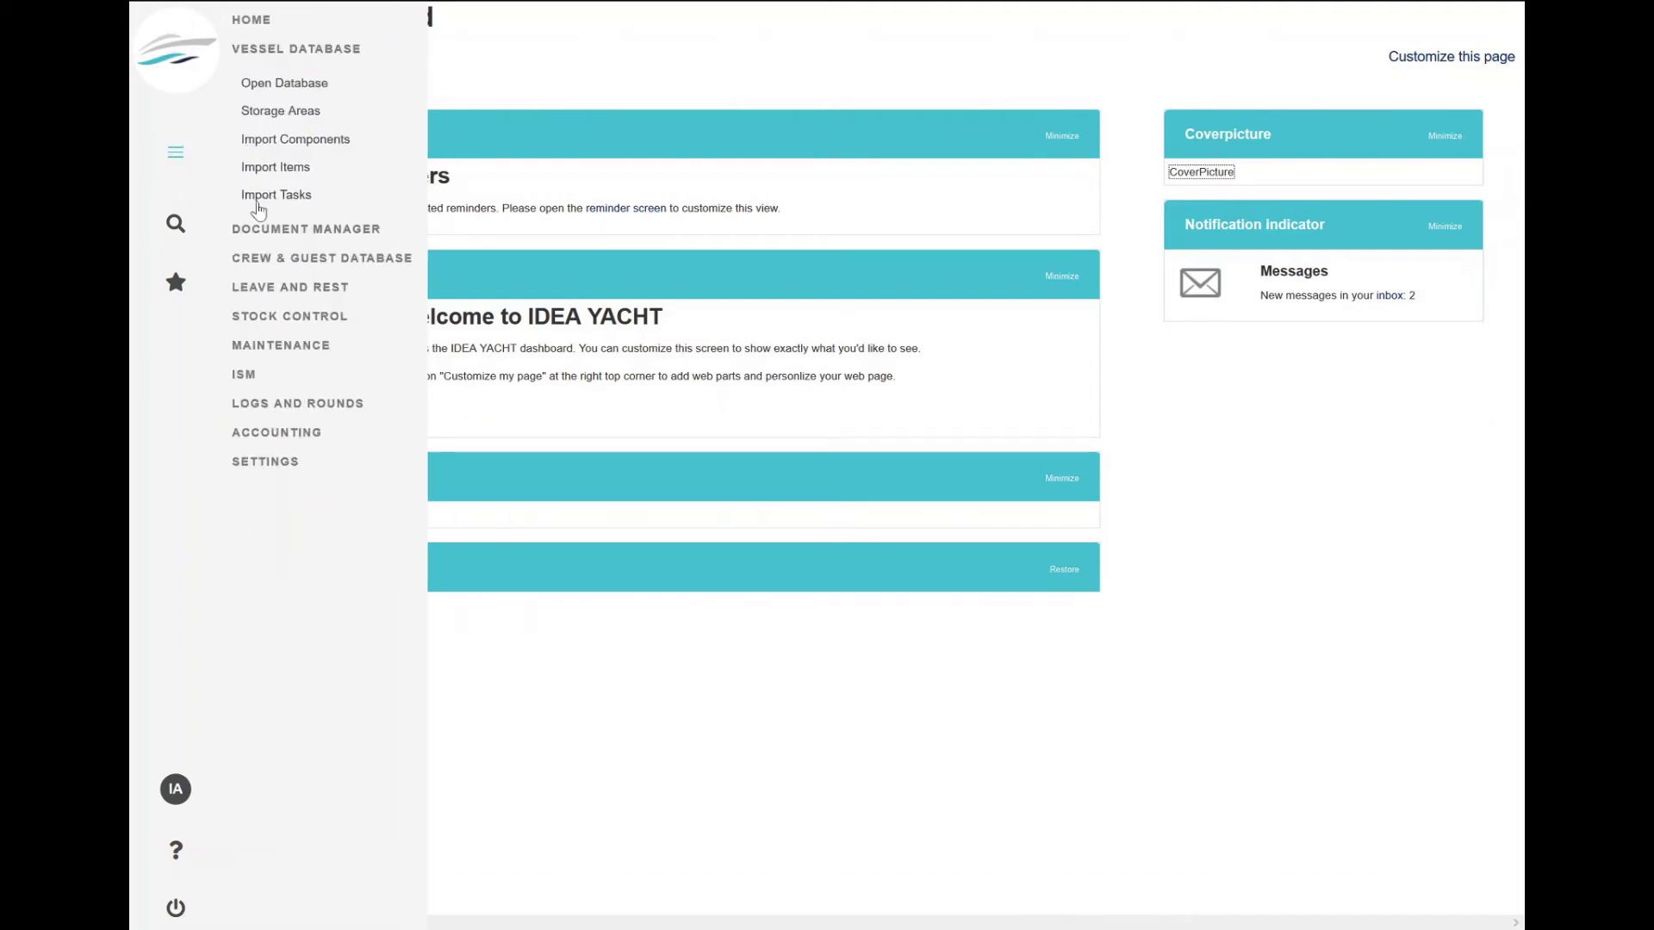
pyautogui.click(286, 84)
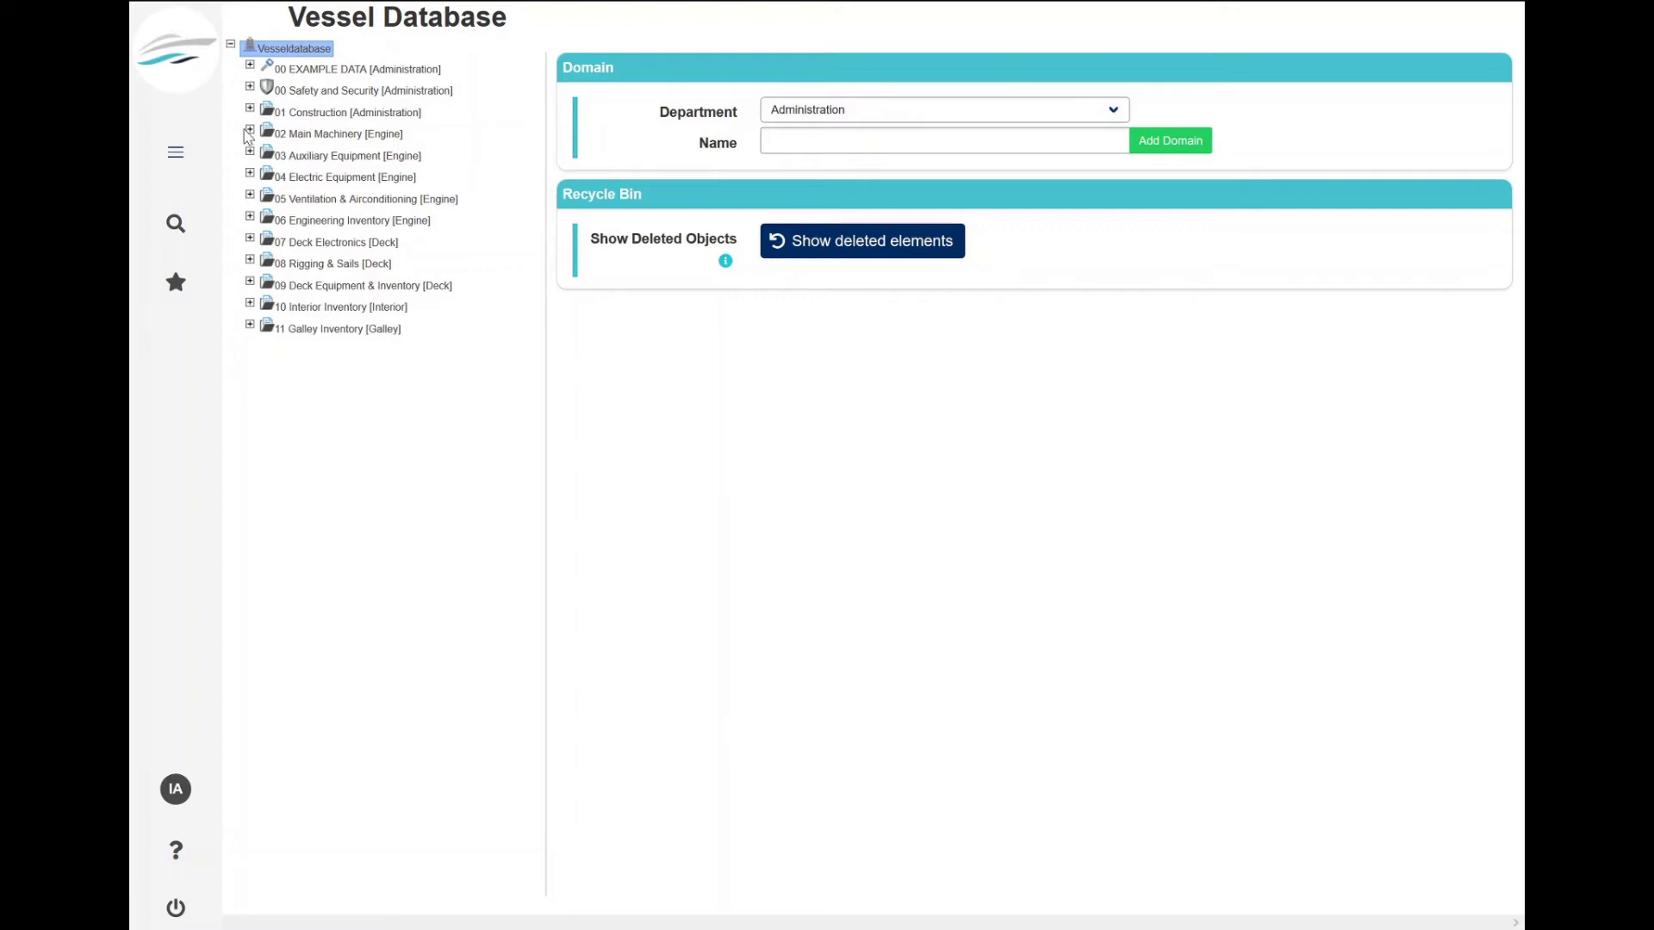
# Look at the contents of 0210 Main Engines under 02 Main Machinery, and view the Component Import page
pyautogui.click(250, 130)
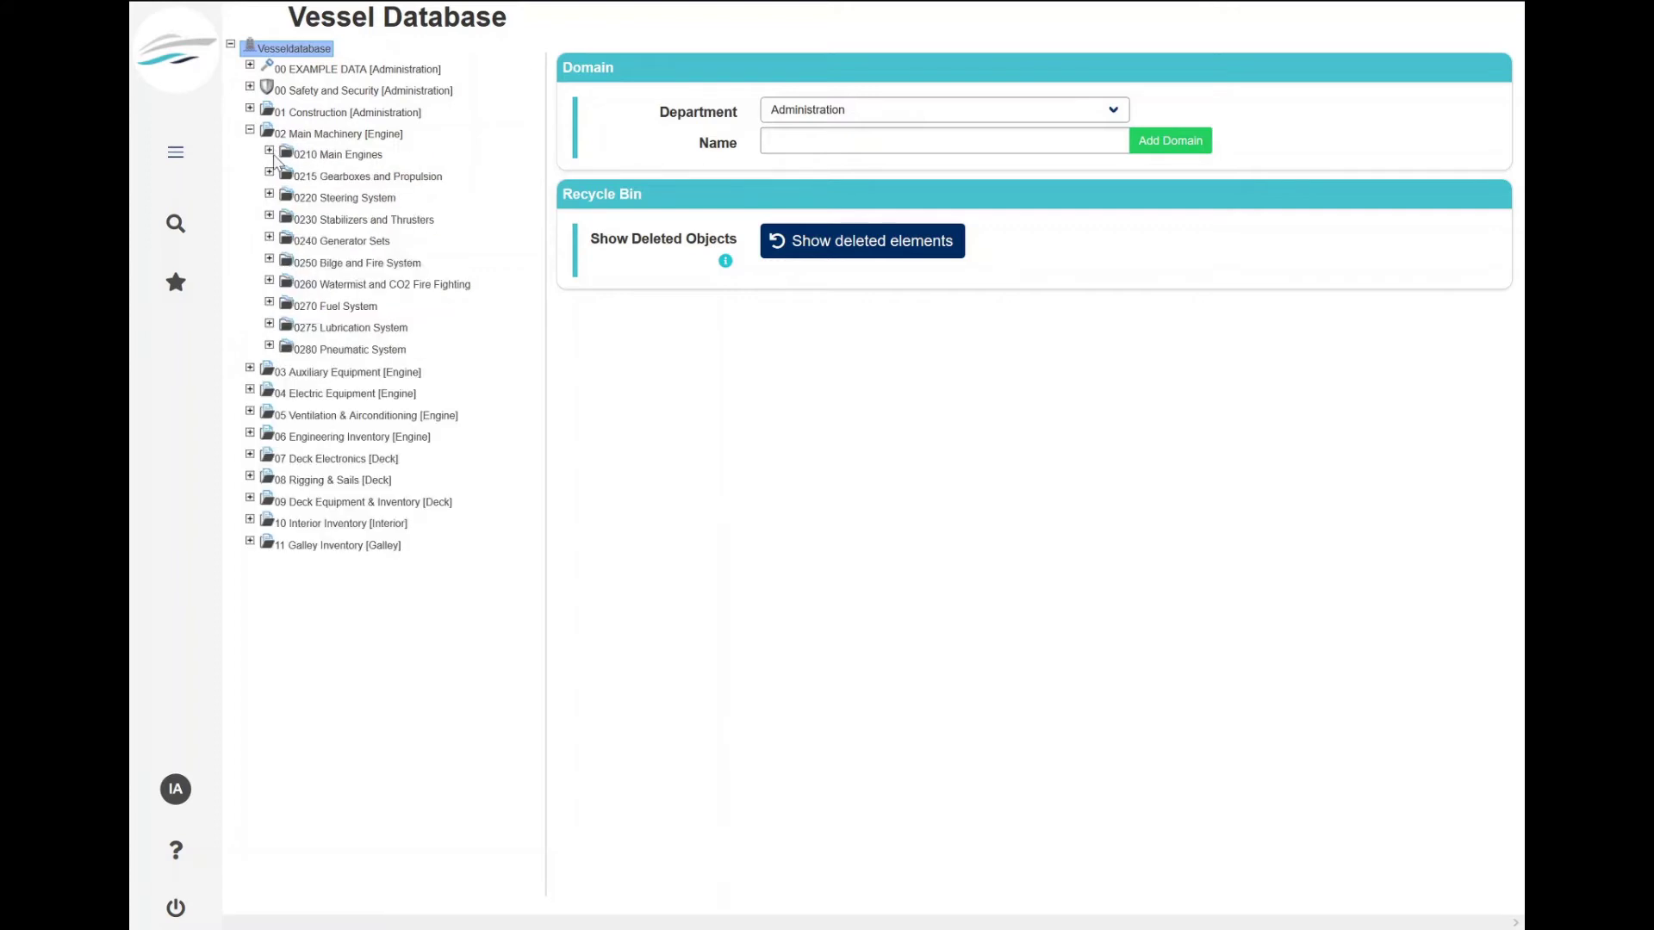
pyautogui.click(270, 152)
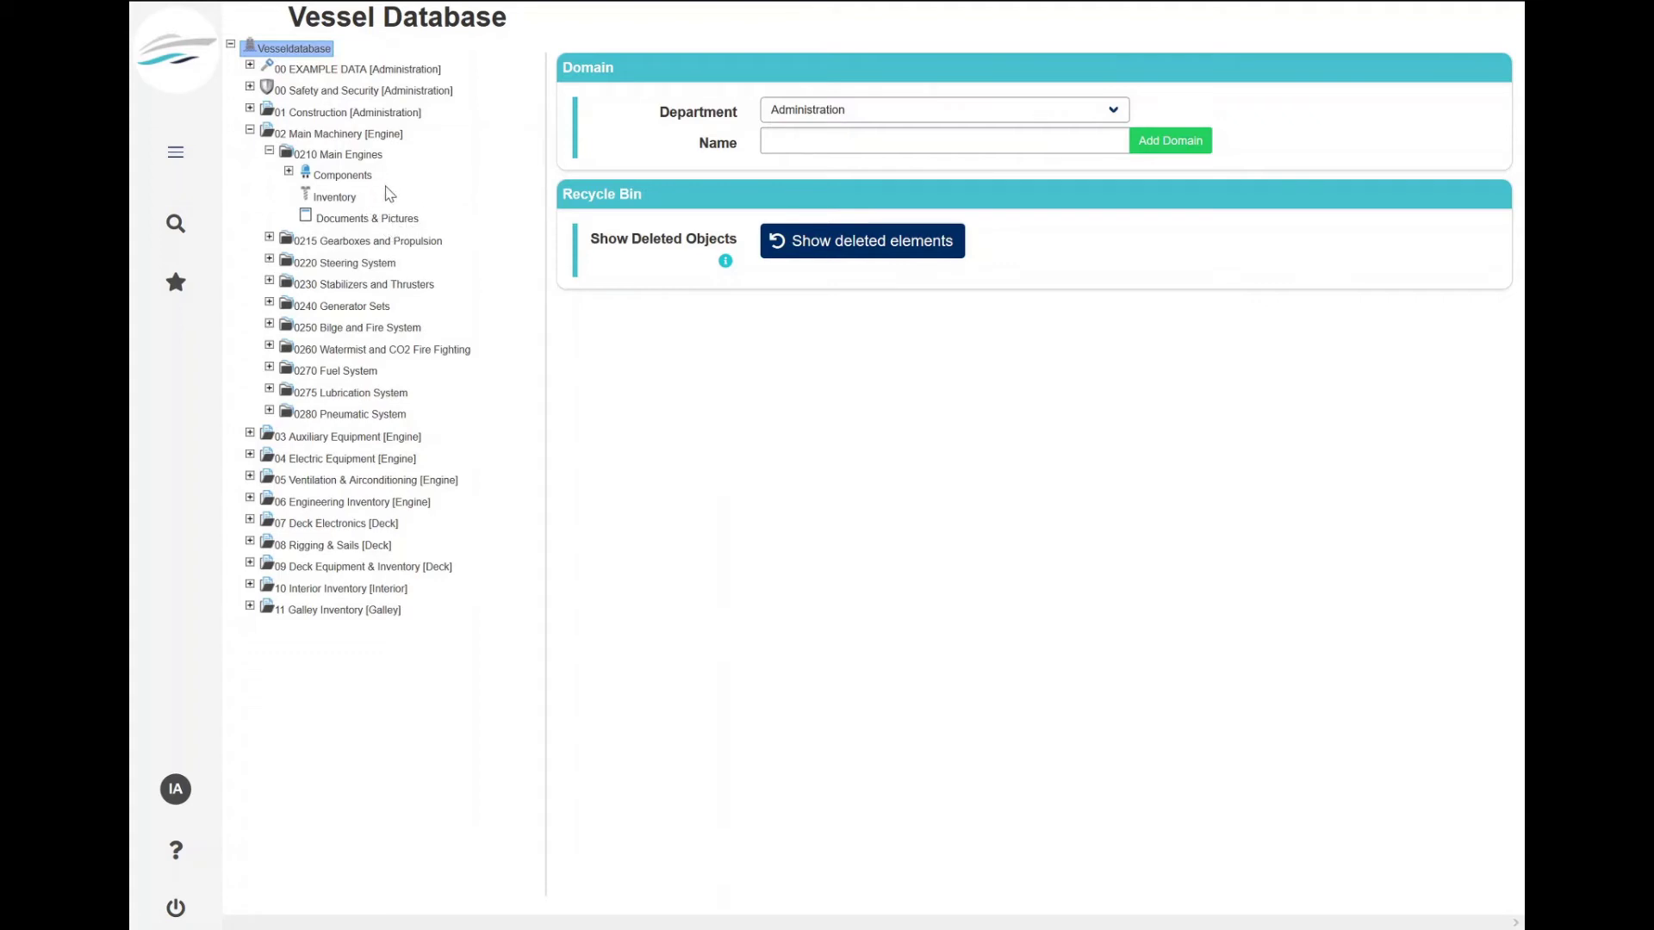
pyautogui.click(156, 140)
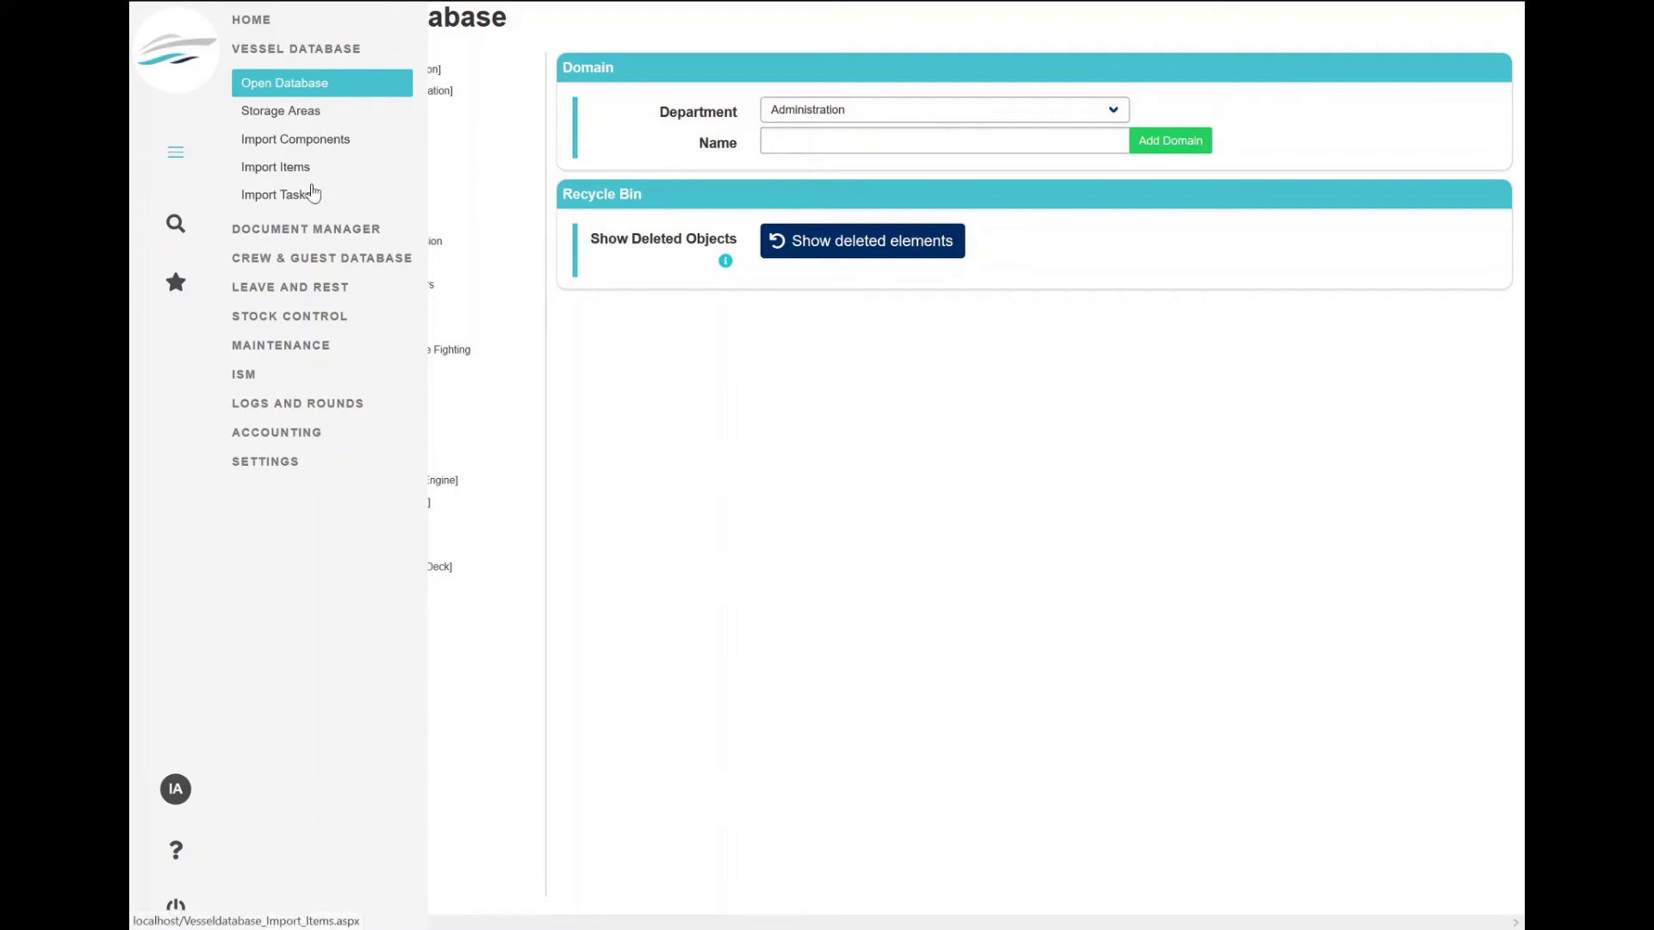
pyautogui.click(317, 145)
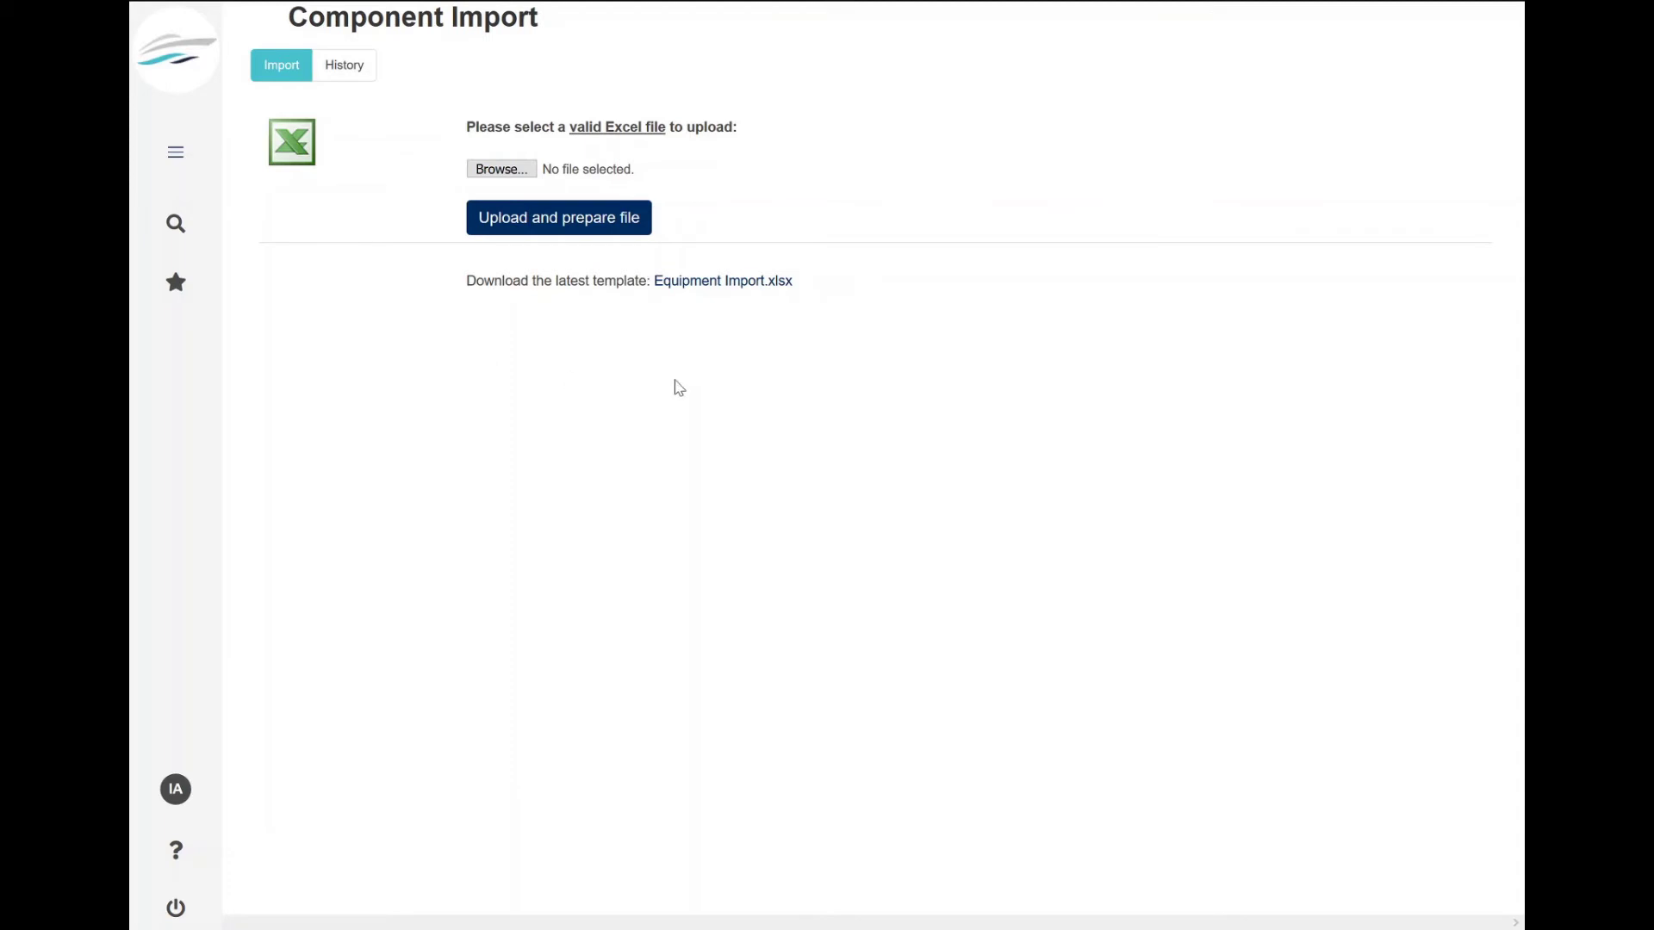
# Reopen the vessel database and open the Monitoring and Control System component under 02 Main Machinery / 0210 Main Engines
pyautogui.click(177, 164)
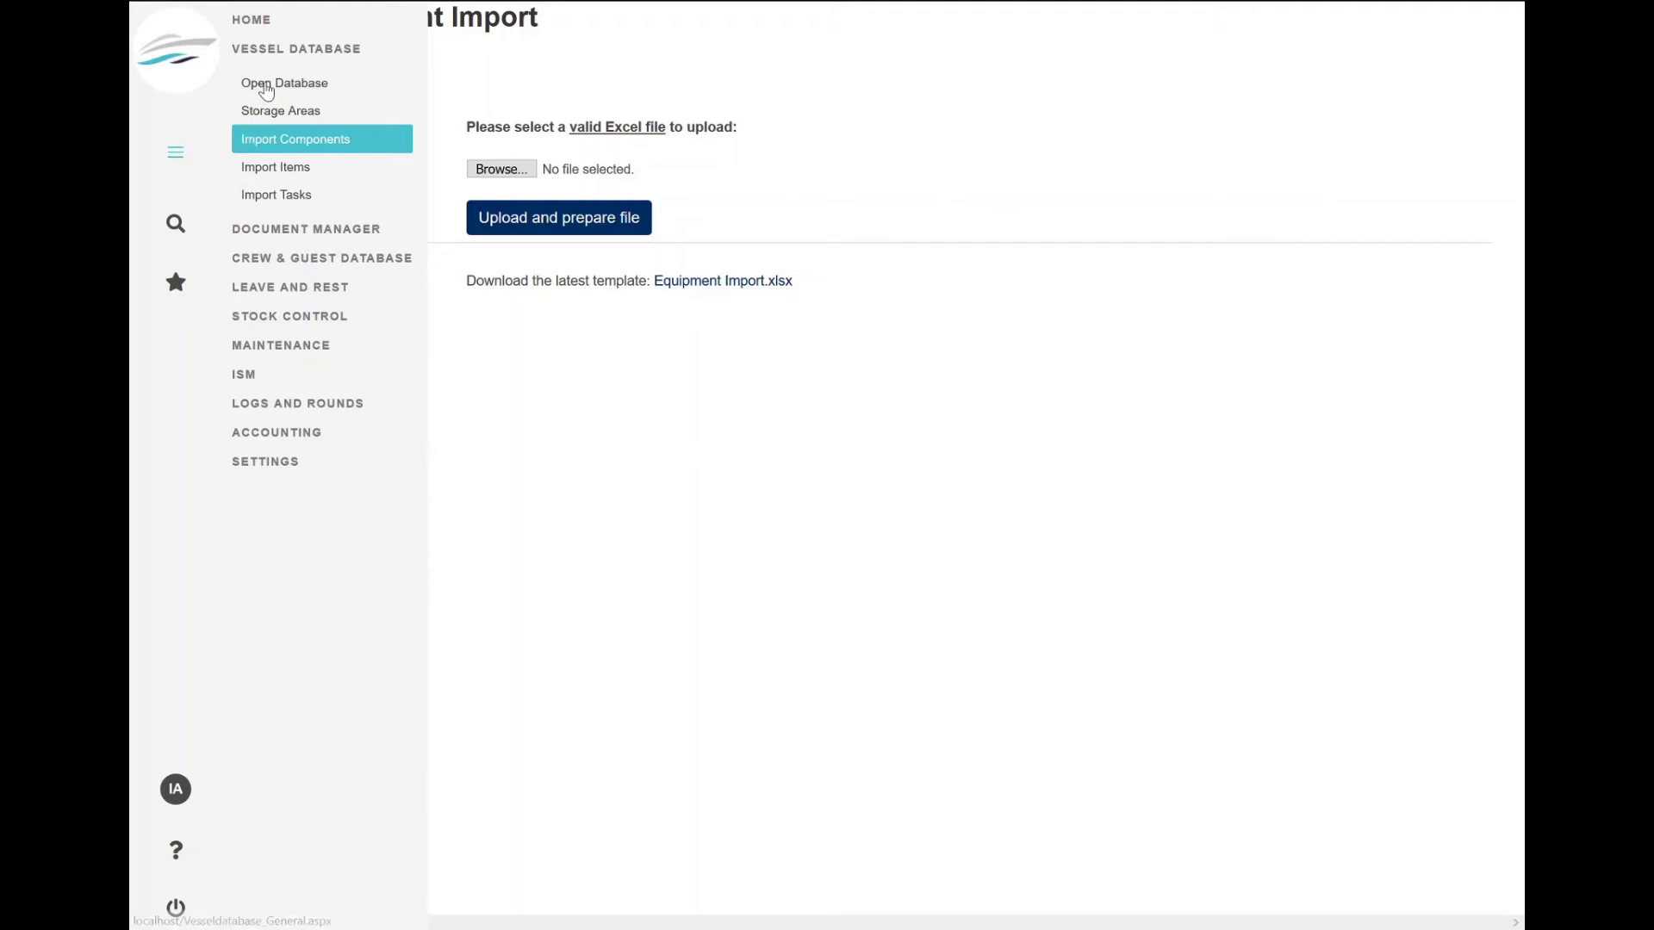
pyautogui.click(529, 210)
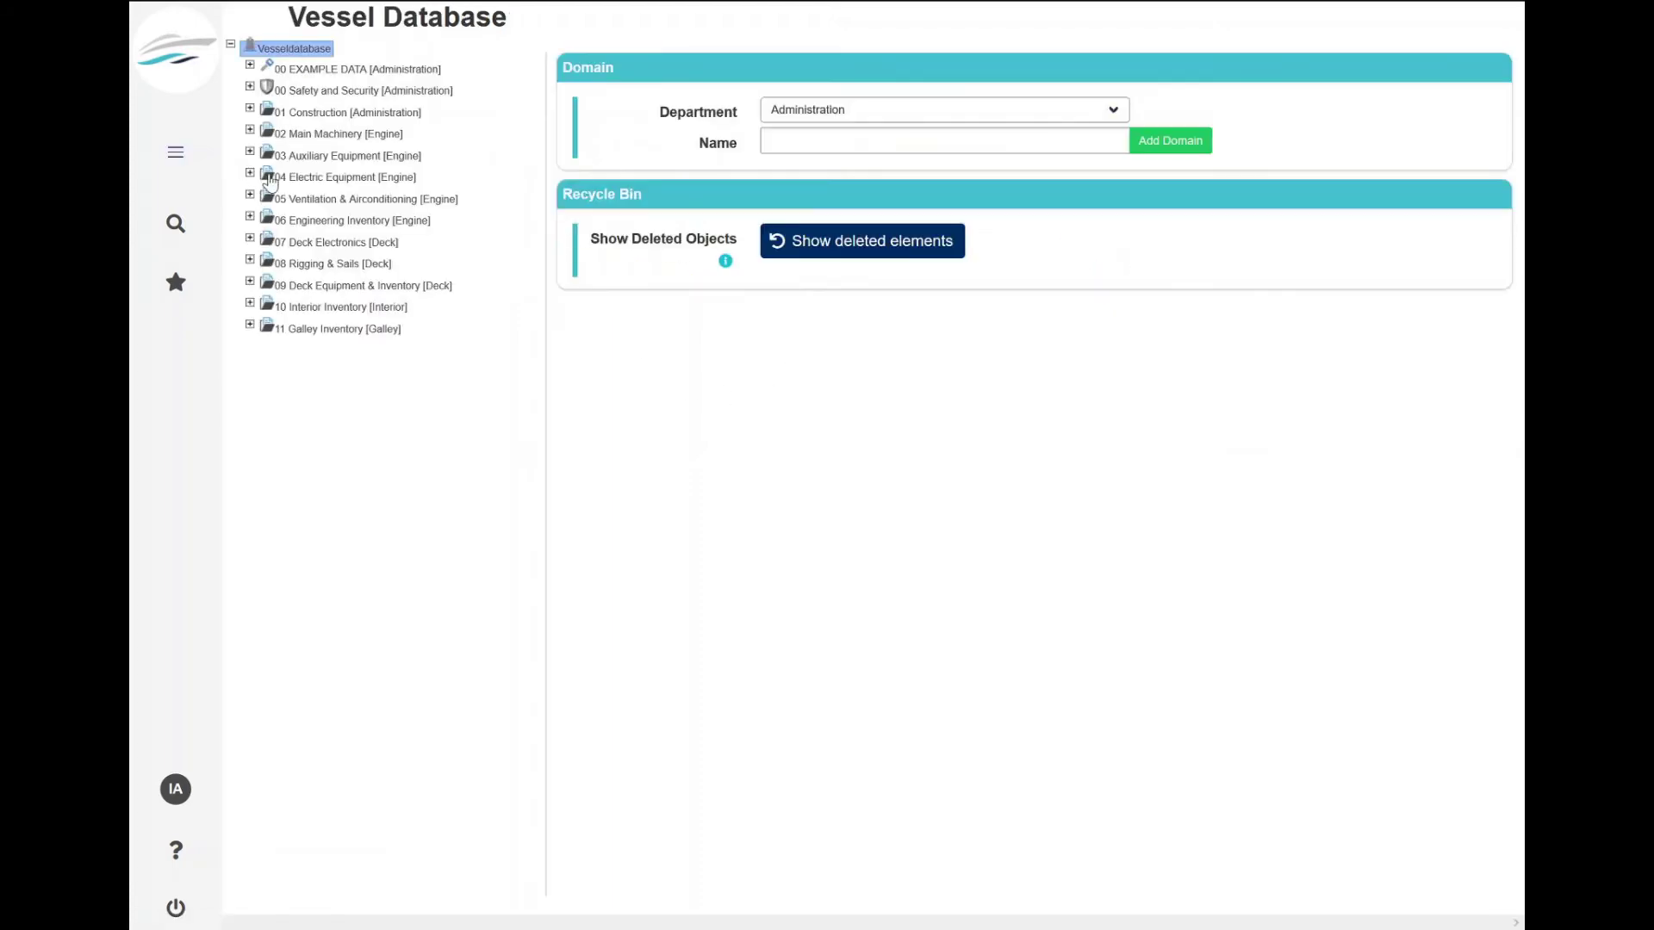
pyautogui.click(250, 130)
pyautogui.click(268, 151)
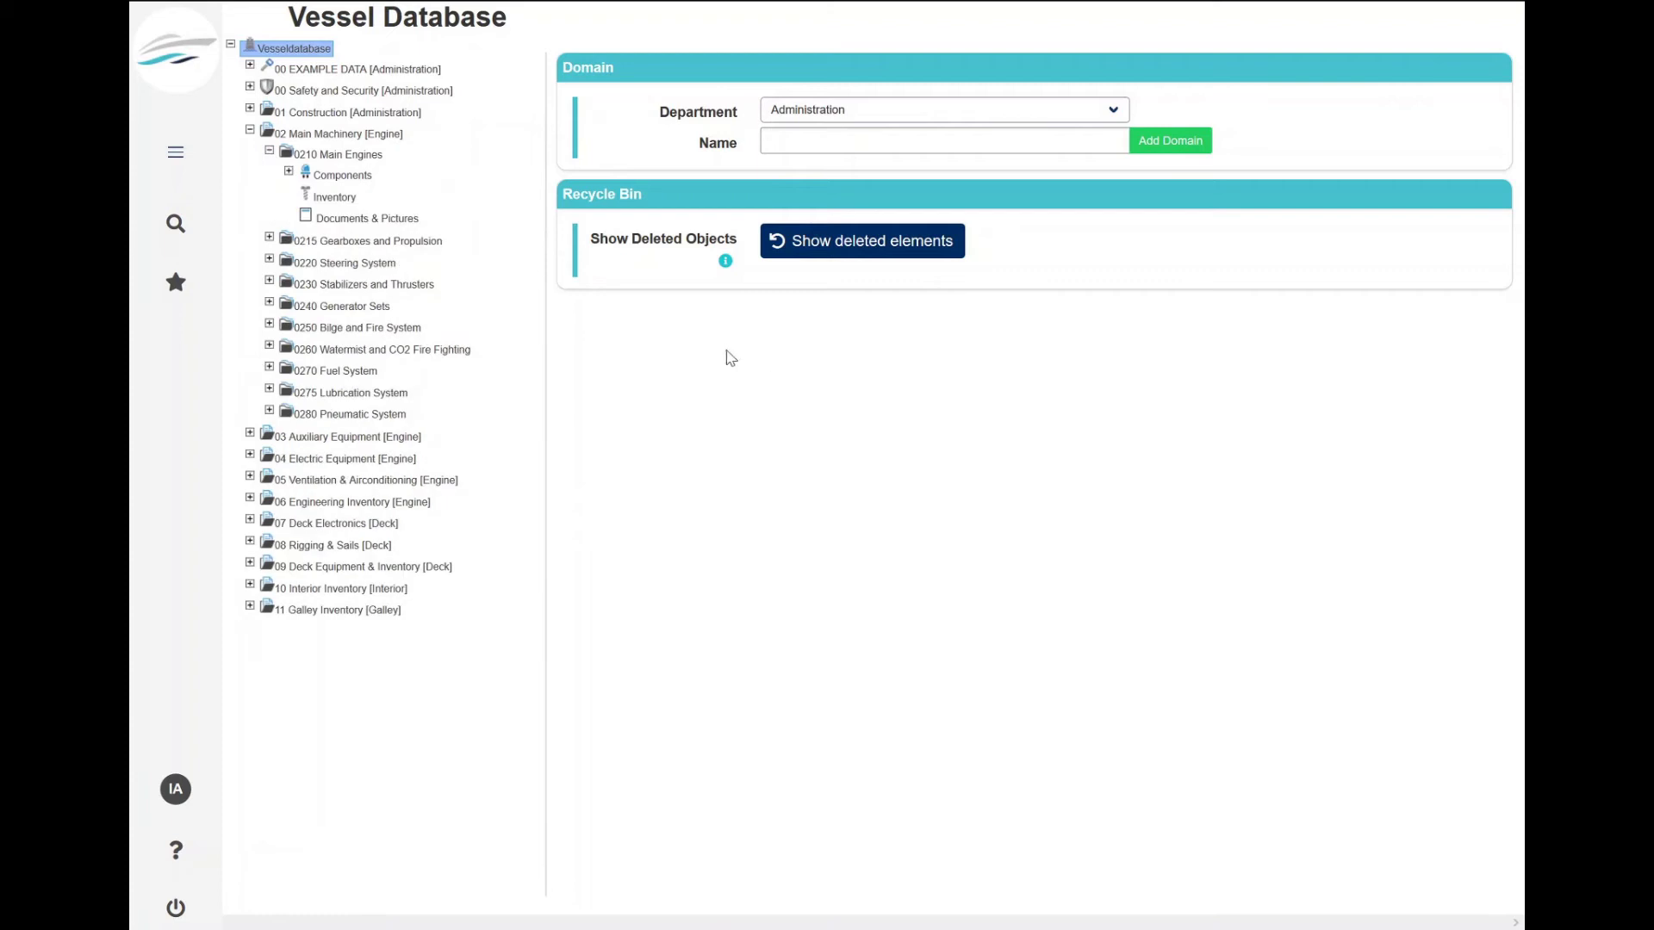
pyautogui.click(289, 171)
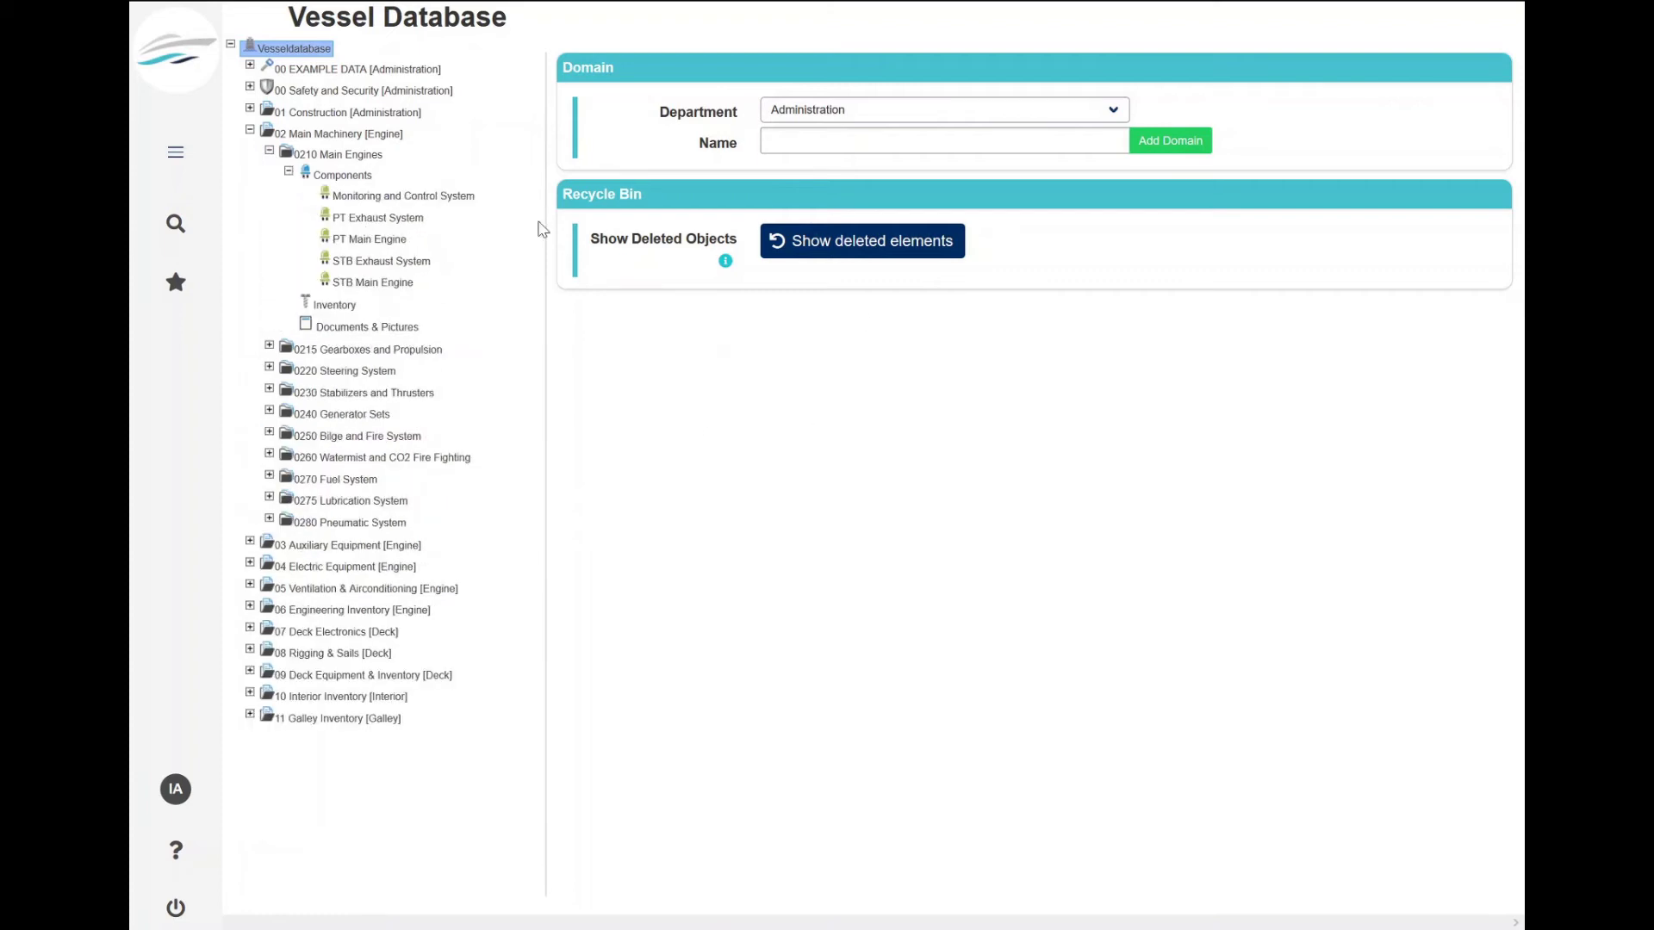
pyautogui.click(451, 200)
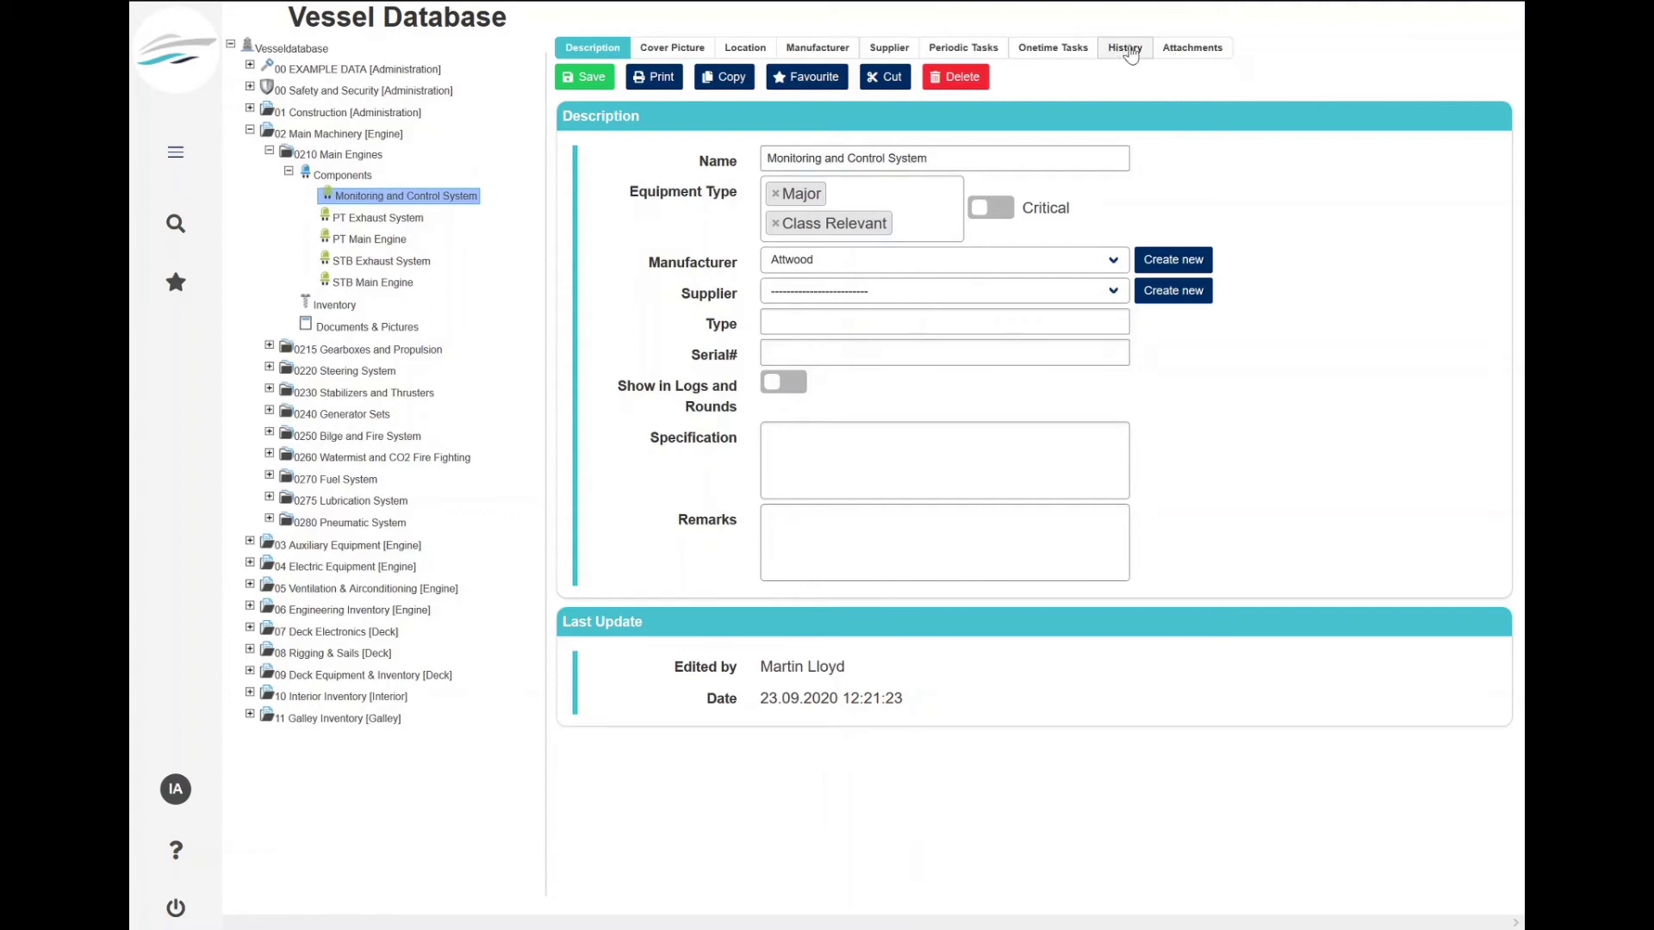
# Add a periodic task to the Monitoring and Control System component and name it "Monitoring system maintenance"
pyautogui.click(1003, 52)
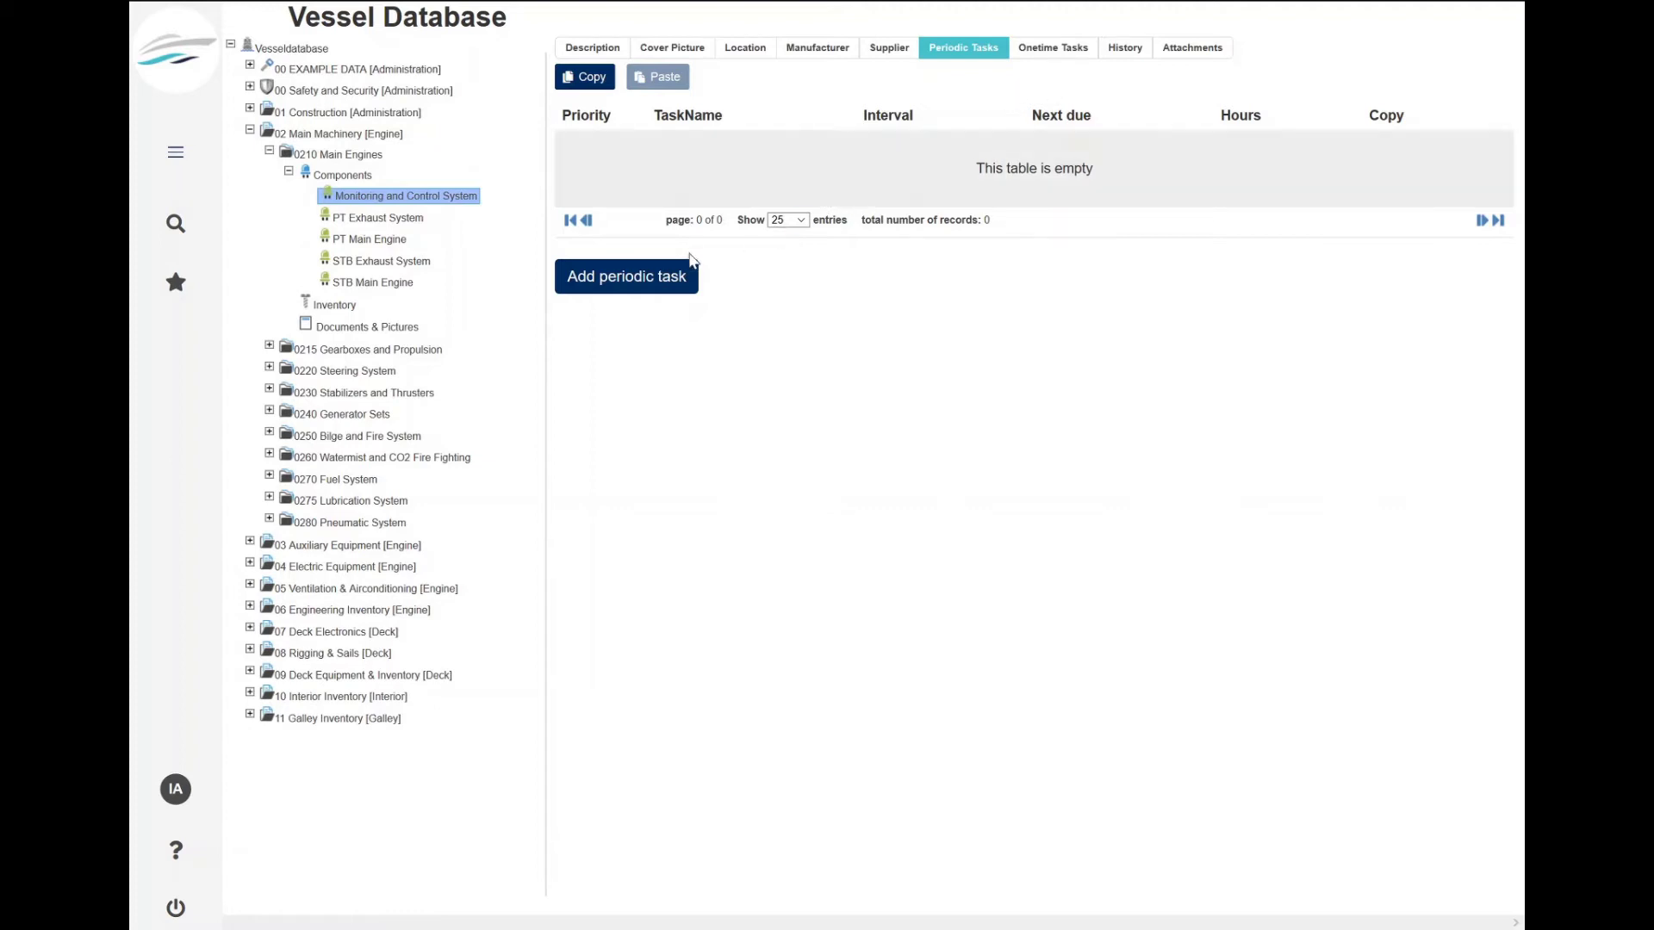
pyautogui.click(673, 275)
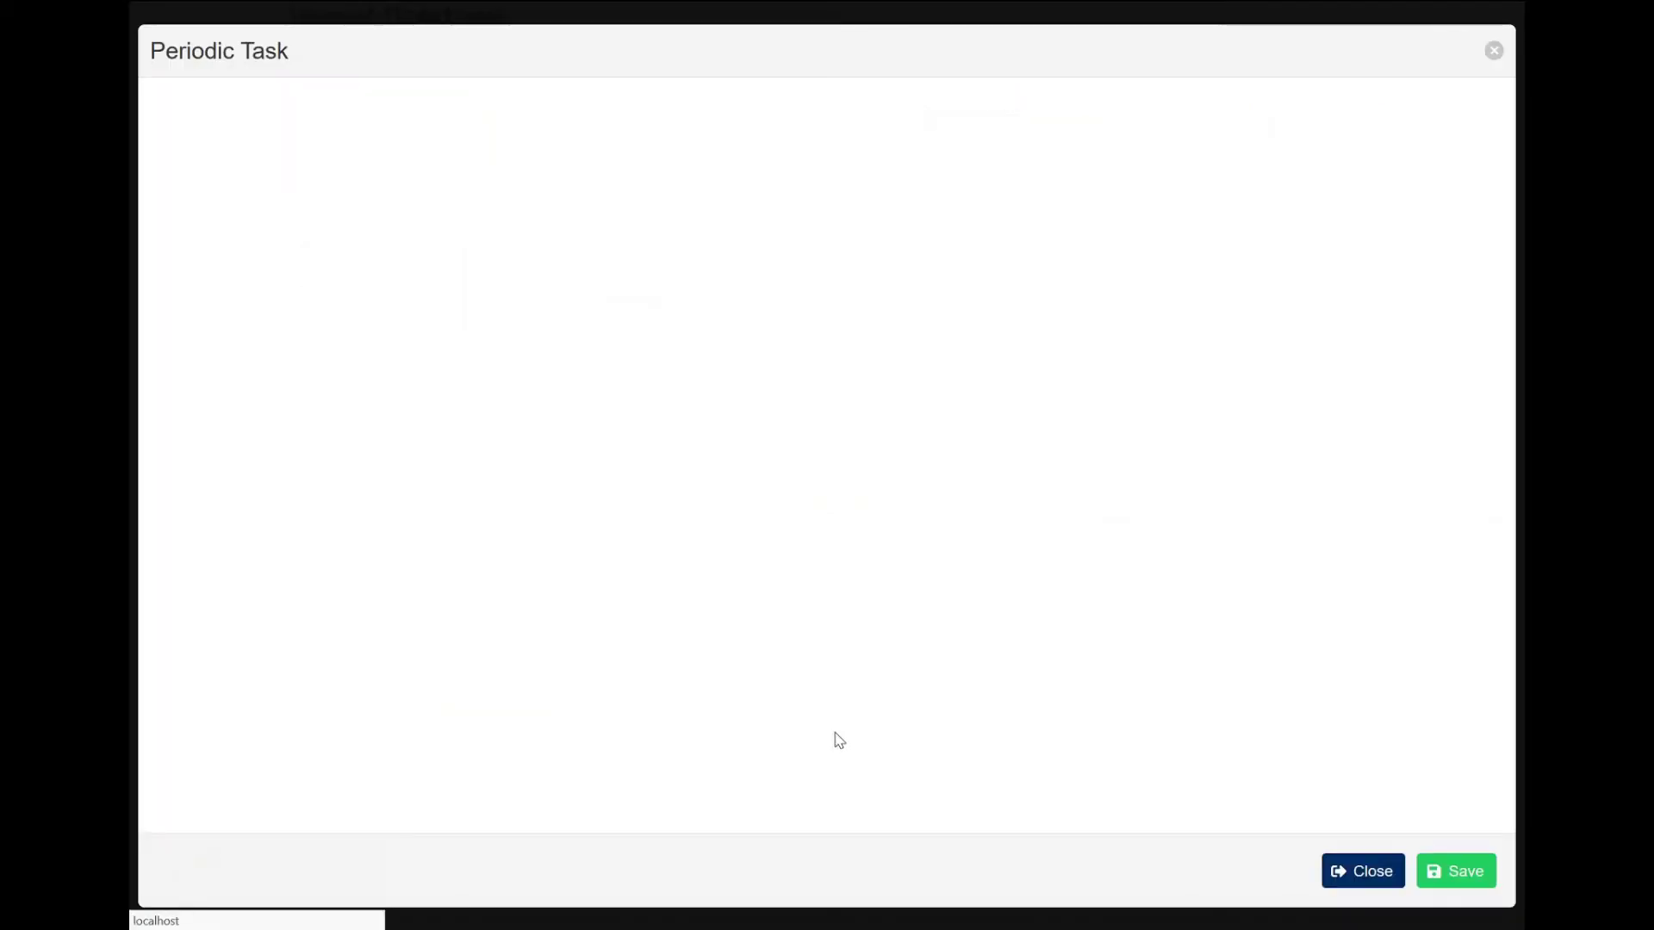
pyautogui.tripleClick(449, 221)
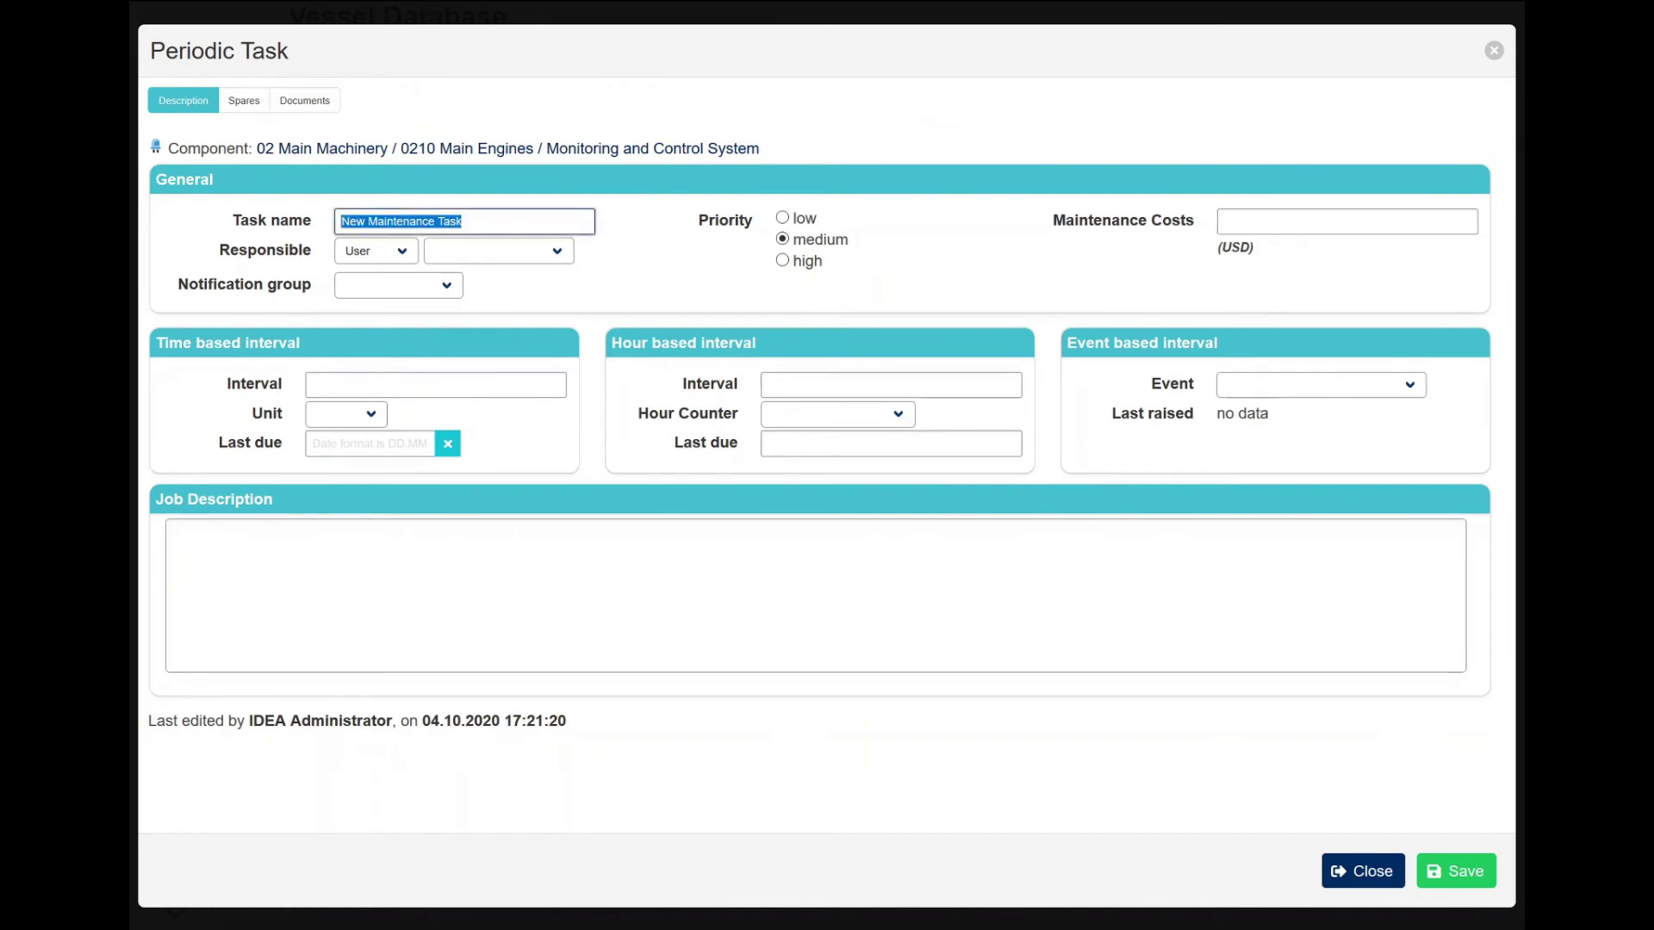
pyautogui.press('BackSpace')
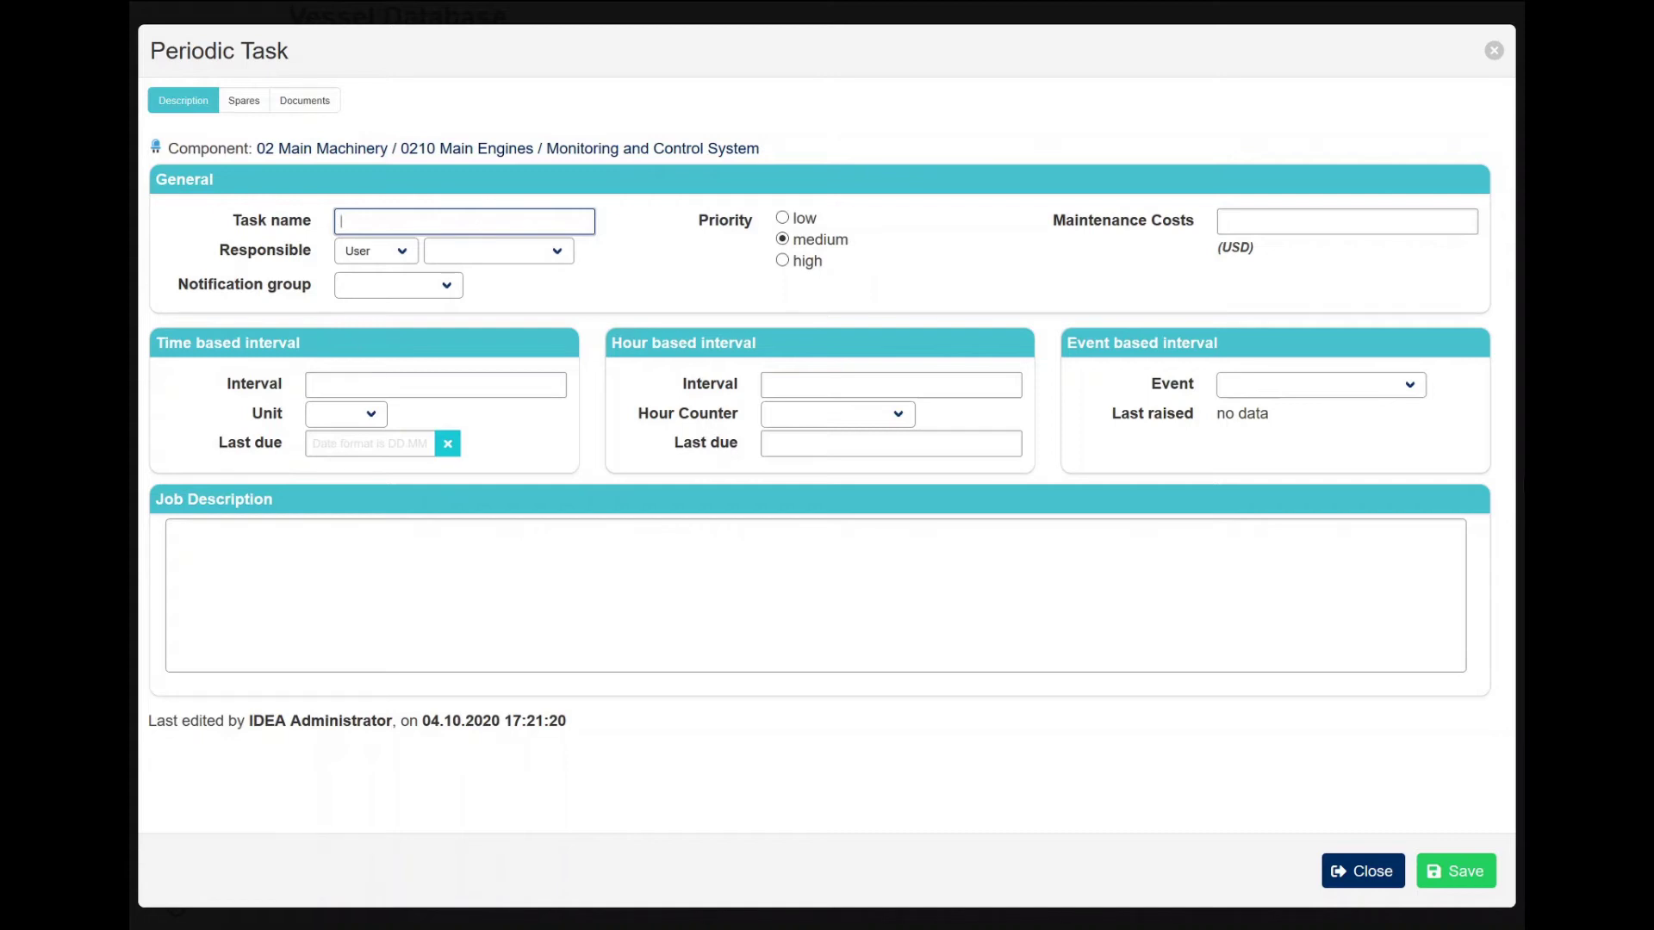
pyautogui.write('Monitoring system')
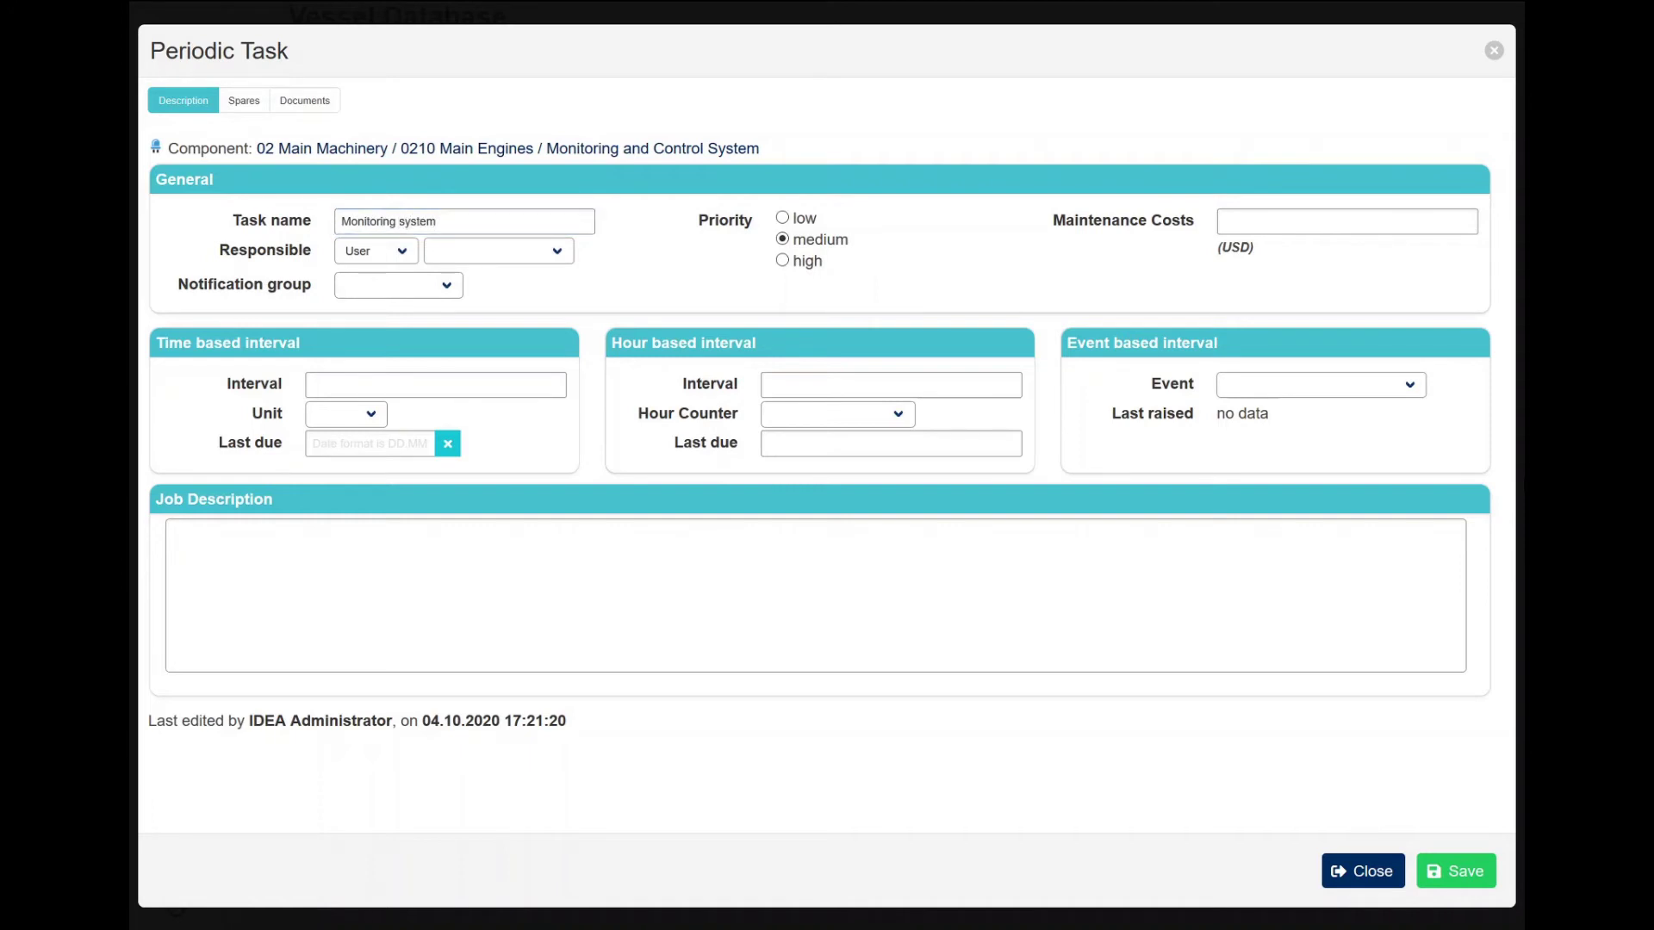
pyautogui.click(517, 222)
pyautogui.write('ama')
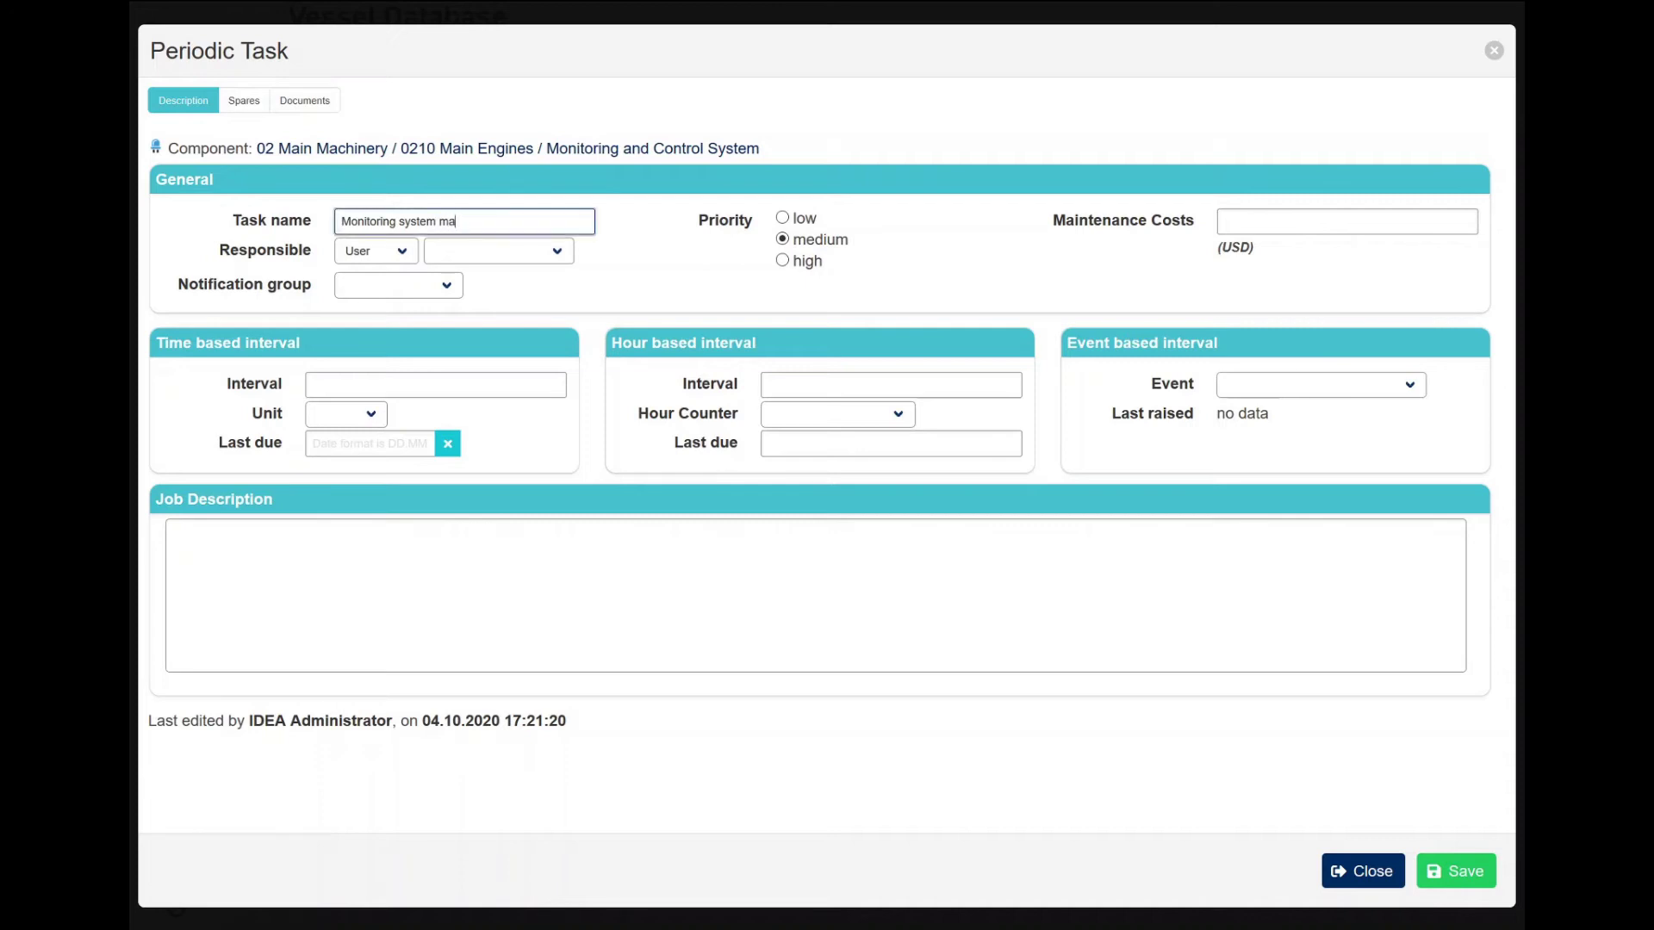
pyautogui.write('intenance')
# Make the Chief Engineer role responsible for the task and set its notification group to Superintendents
pyautogui.click(388, 255)
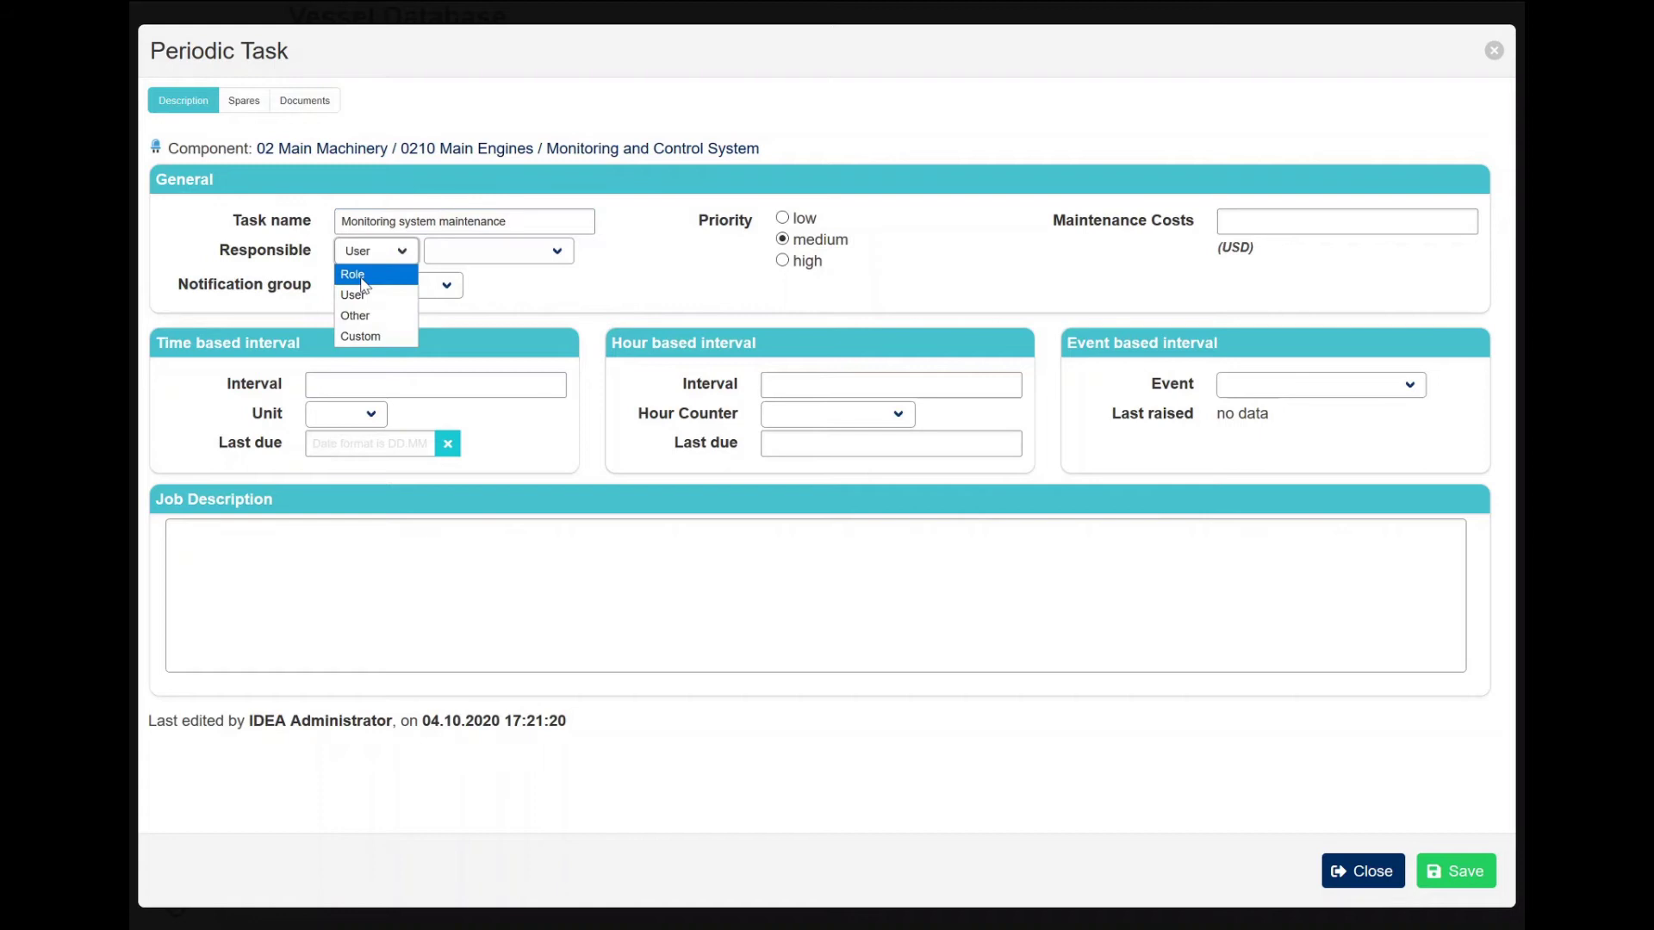
pyautogui.click(354, 270)
pyautogui.click(527, 251)
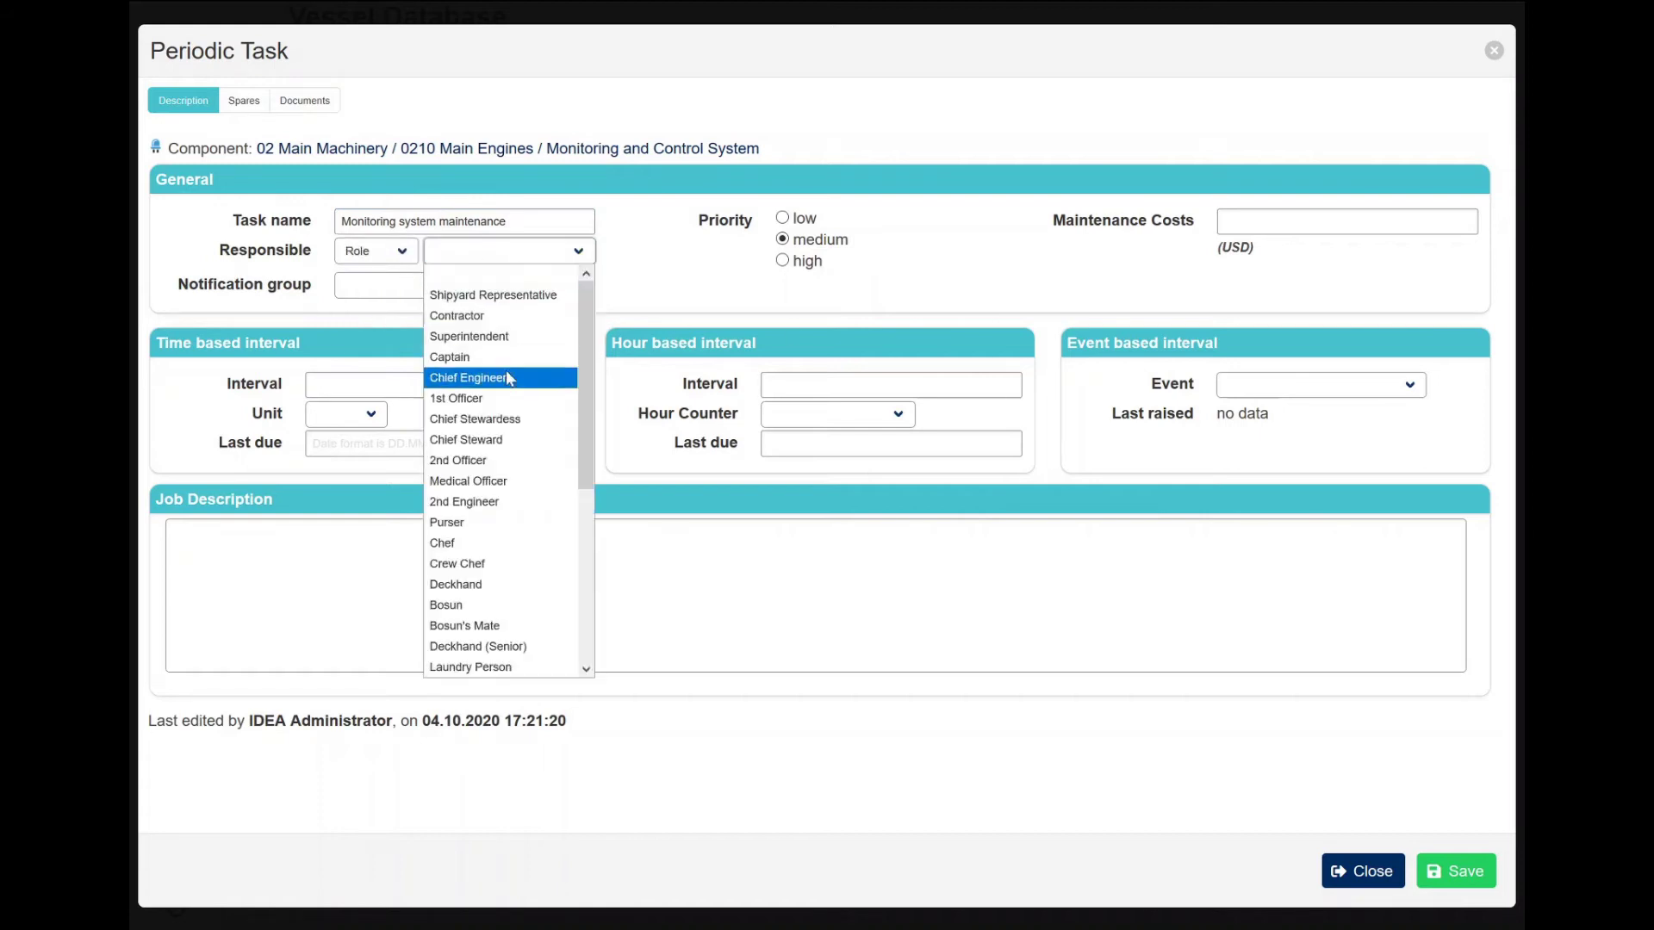
pyautogui.click(506, 379)
pyautogui.click(422, 287)
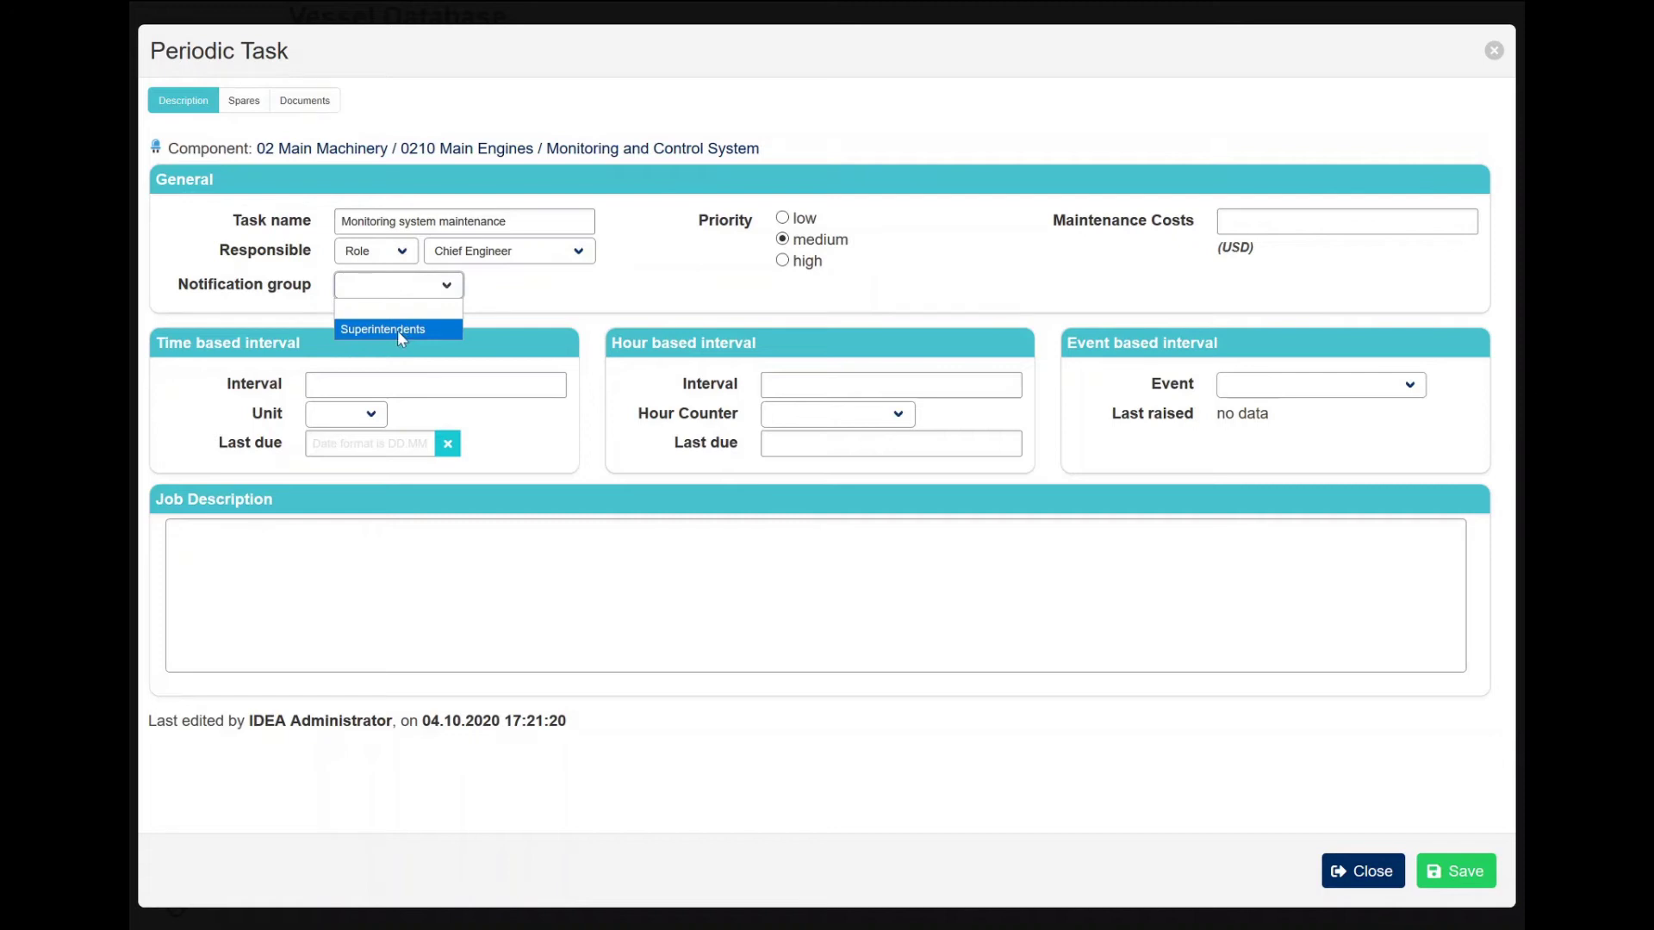
pyautogui.click(397, 329)
# Set the task's maintenance costs to 50 USD
pyautogui.click(1347, 221)
pyautogui.write('50')
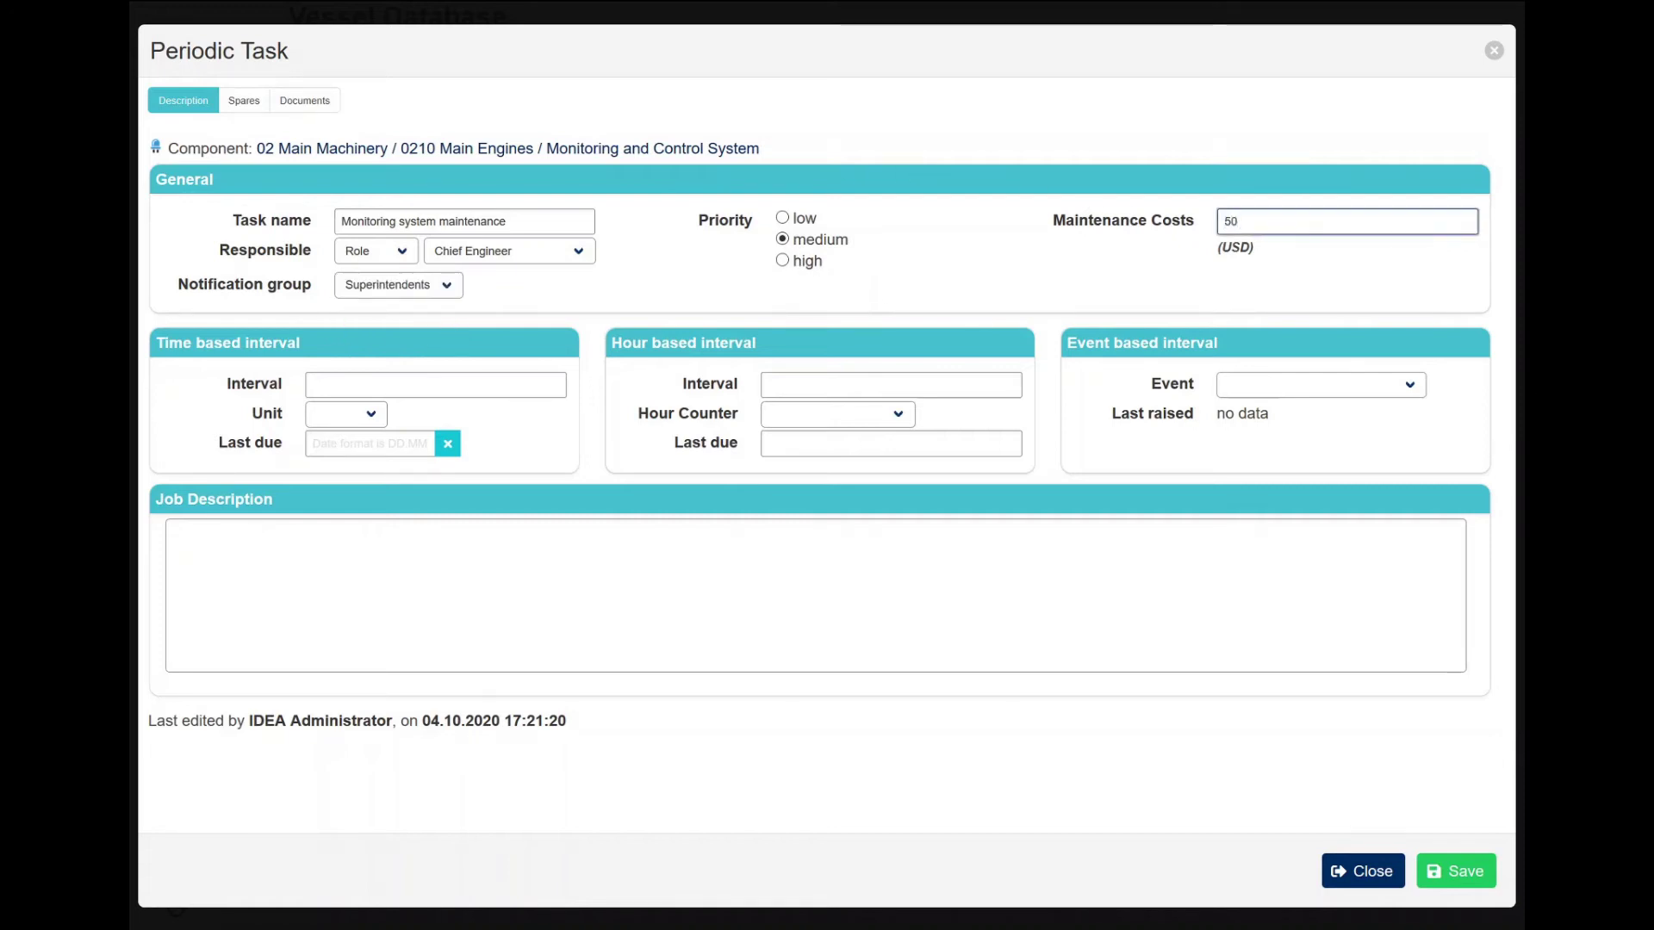
pyautogui.click(982, 269)
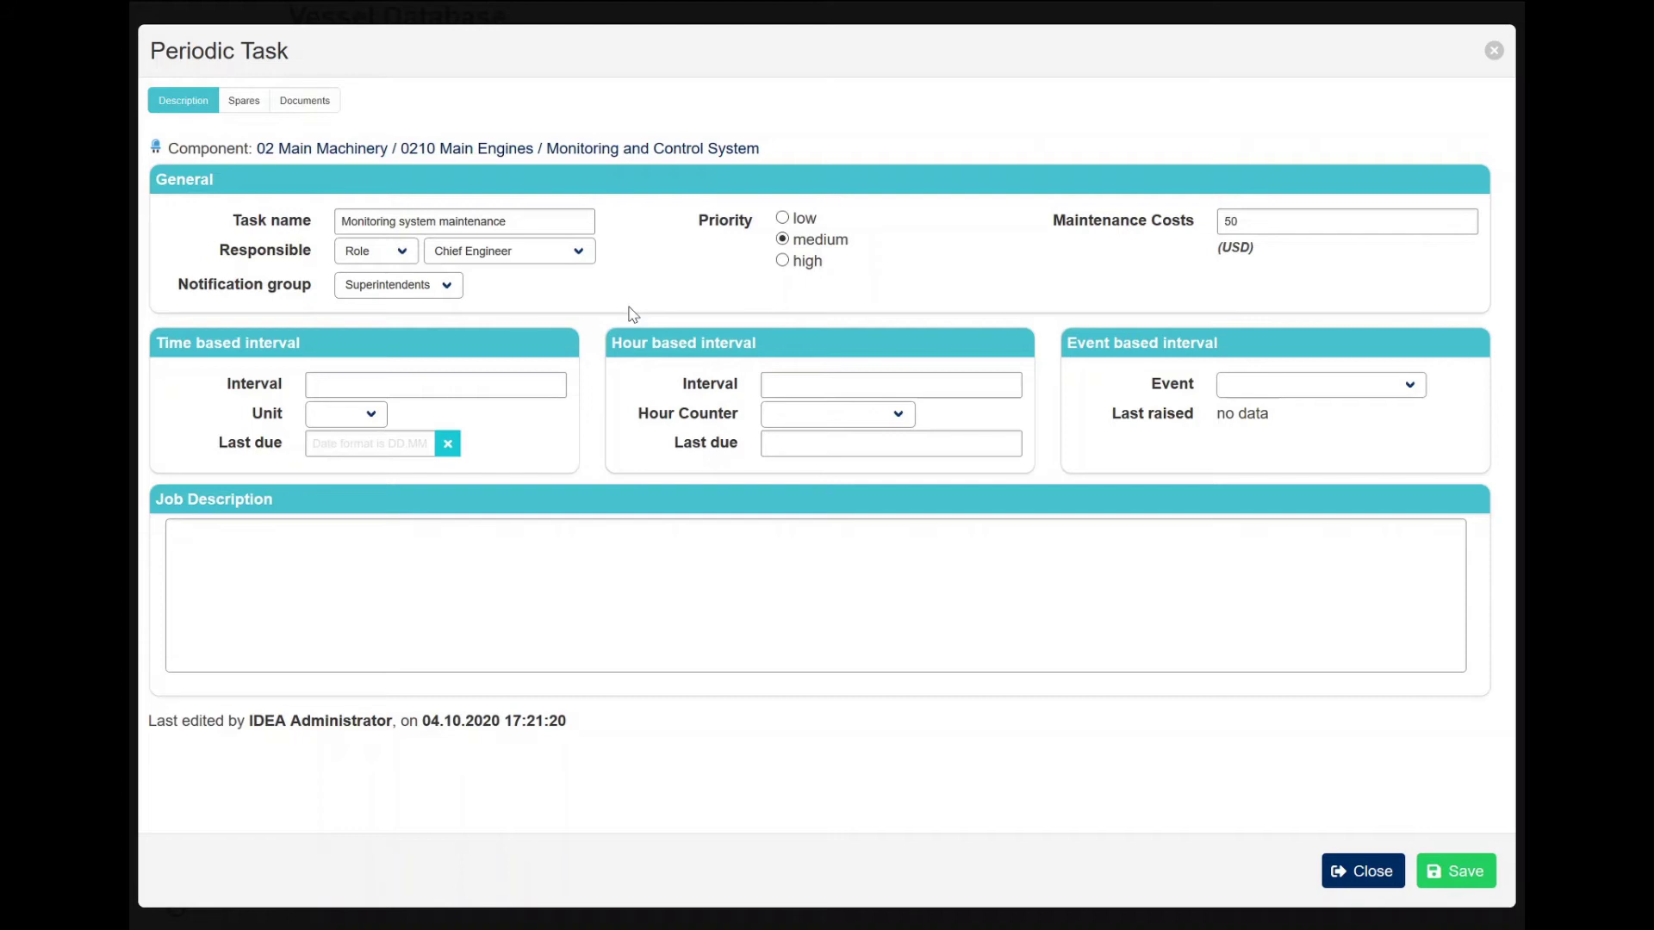
# Set the task's time based interval to 1 with Months as the unit
pyautogui.click(349, 415)
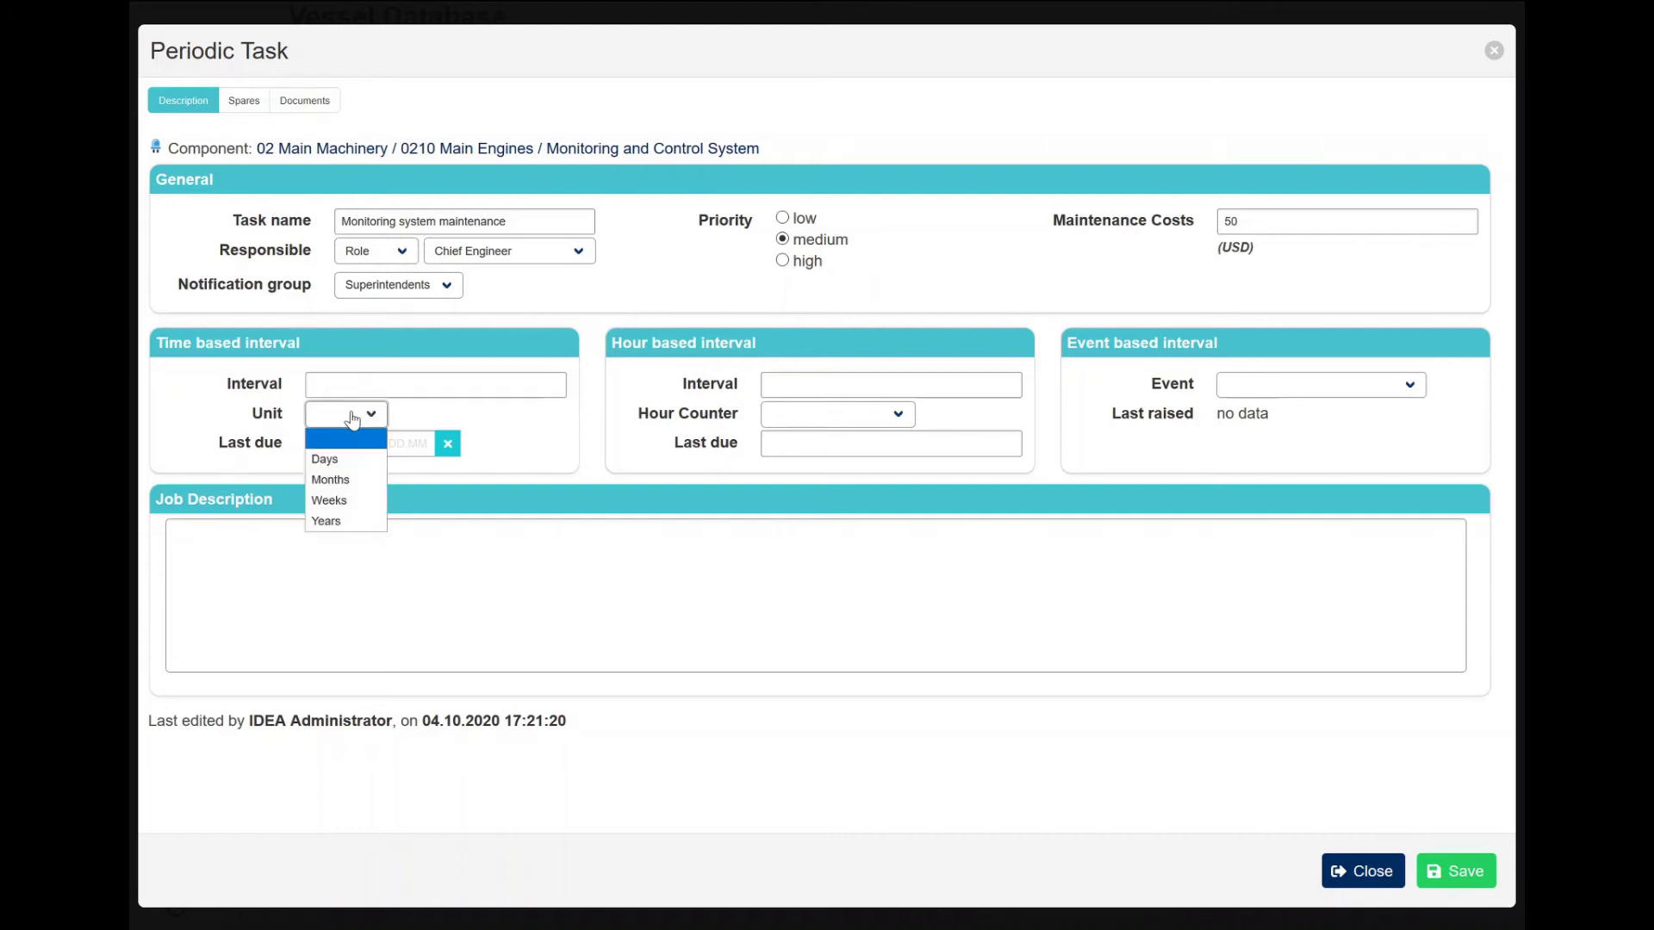
pyautogui.click(330, 480)
pyautogui.click(344, 385)
pyautogui.write('1')
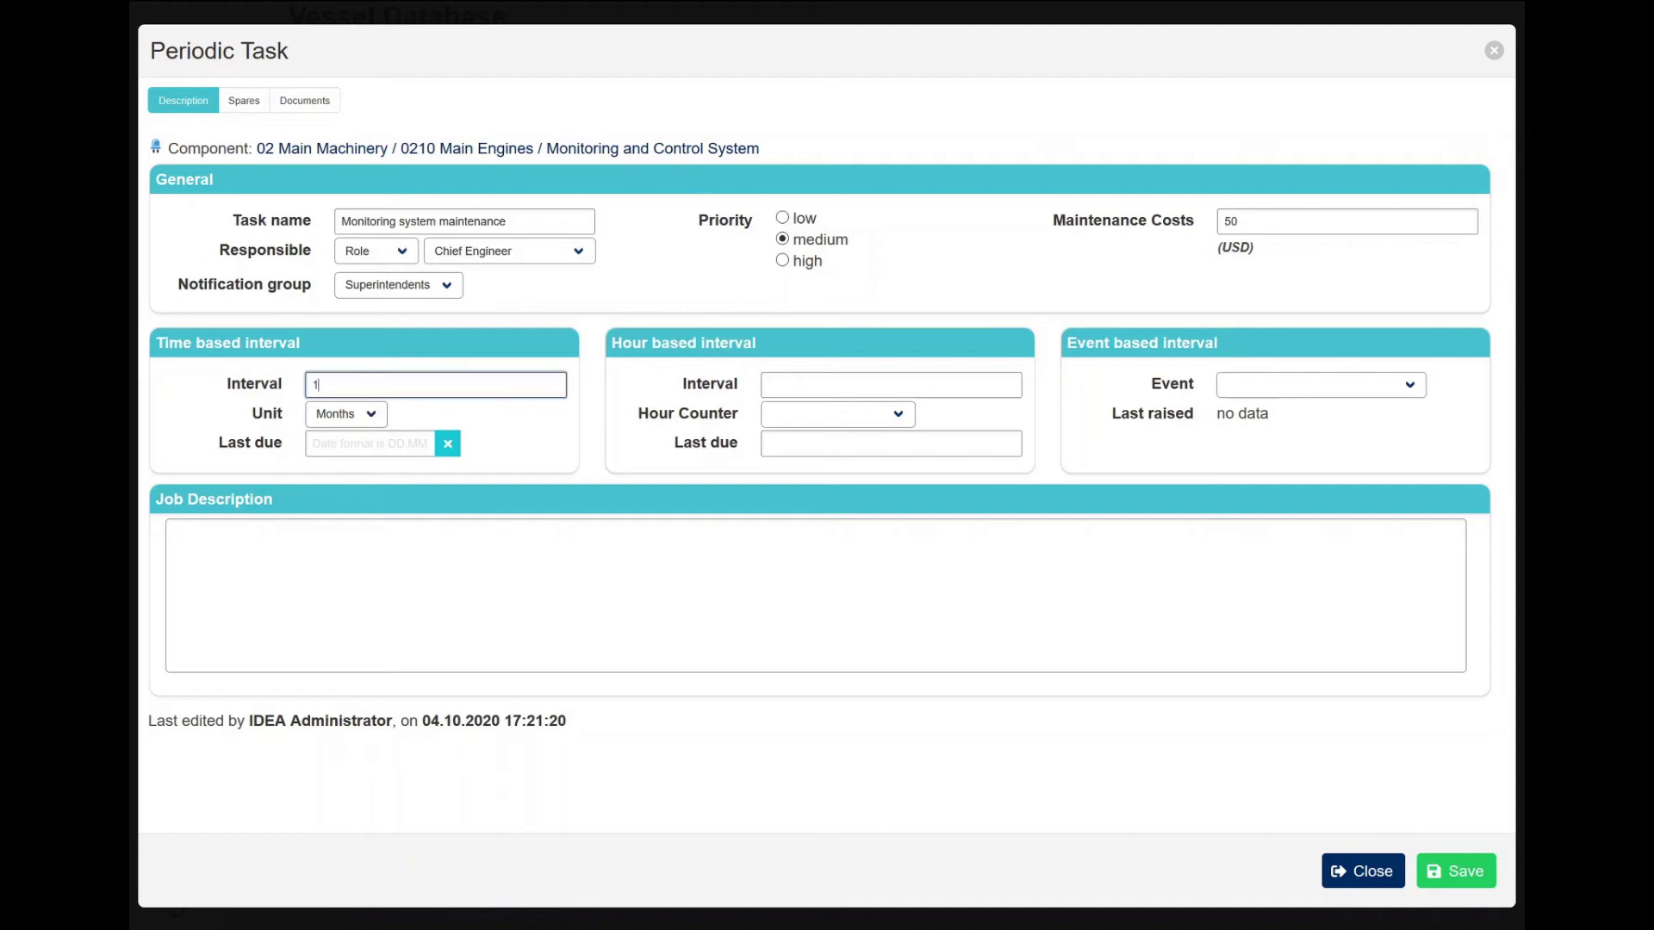
pyautogui.click(844, 297)
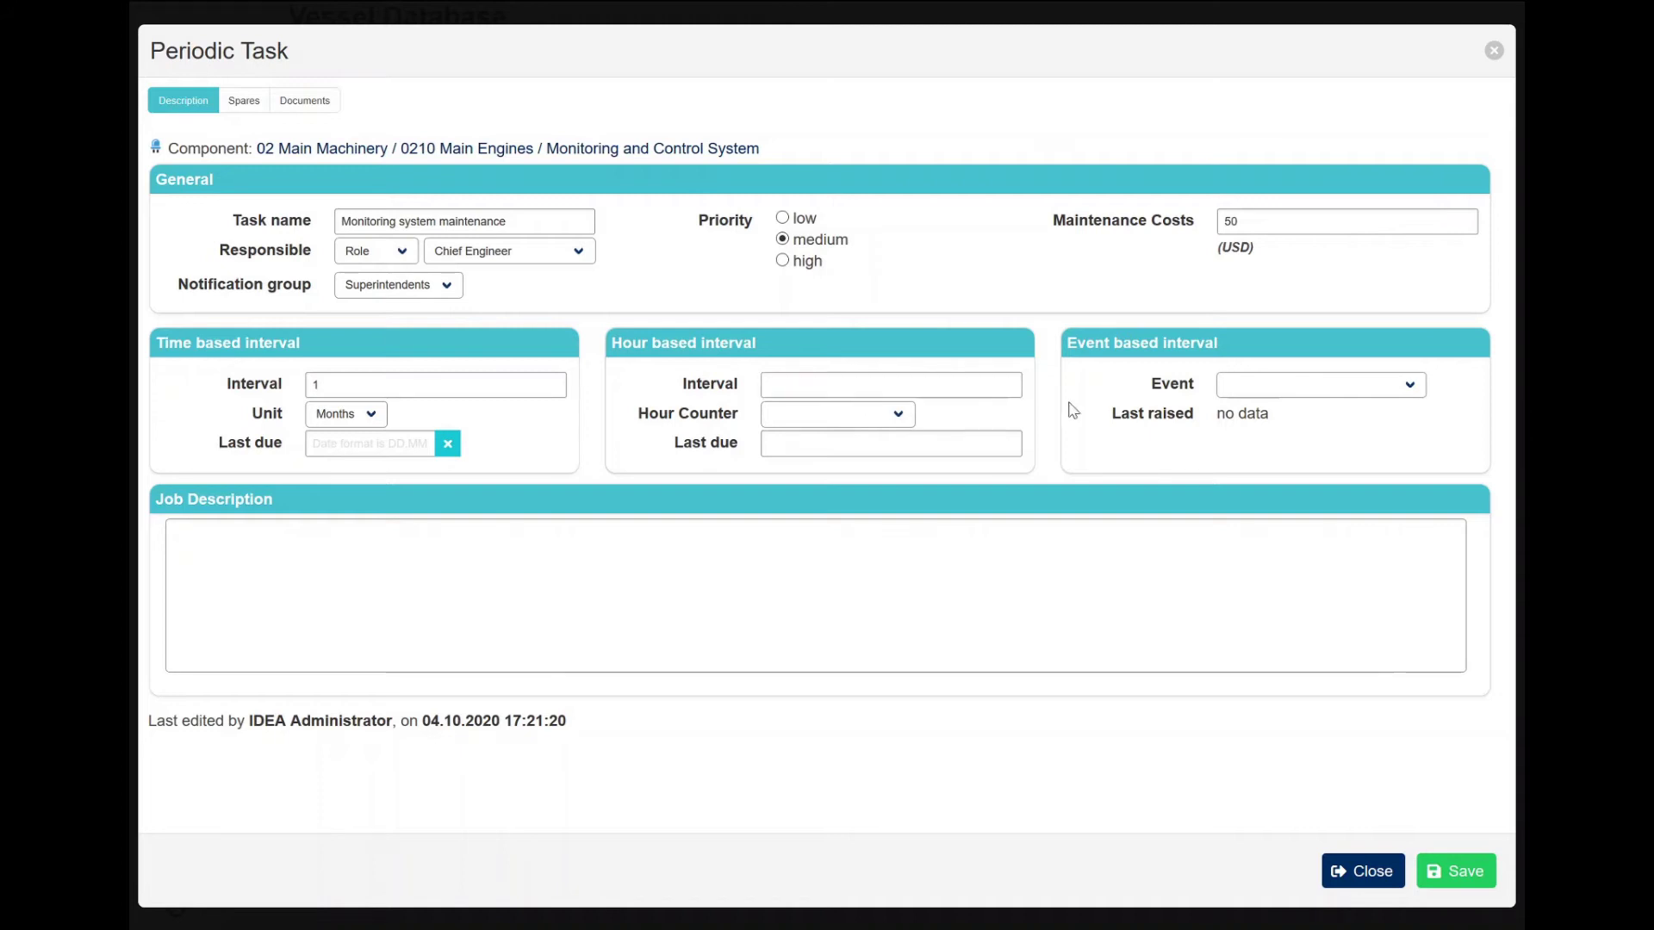
# Look through the events available for an event based interval without choosing one, and place the cursor in the job description
pyautogui.click(1251, 381)
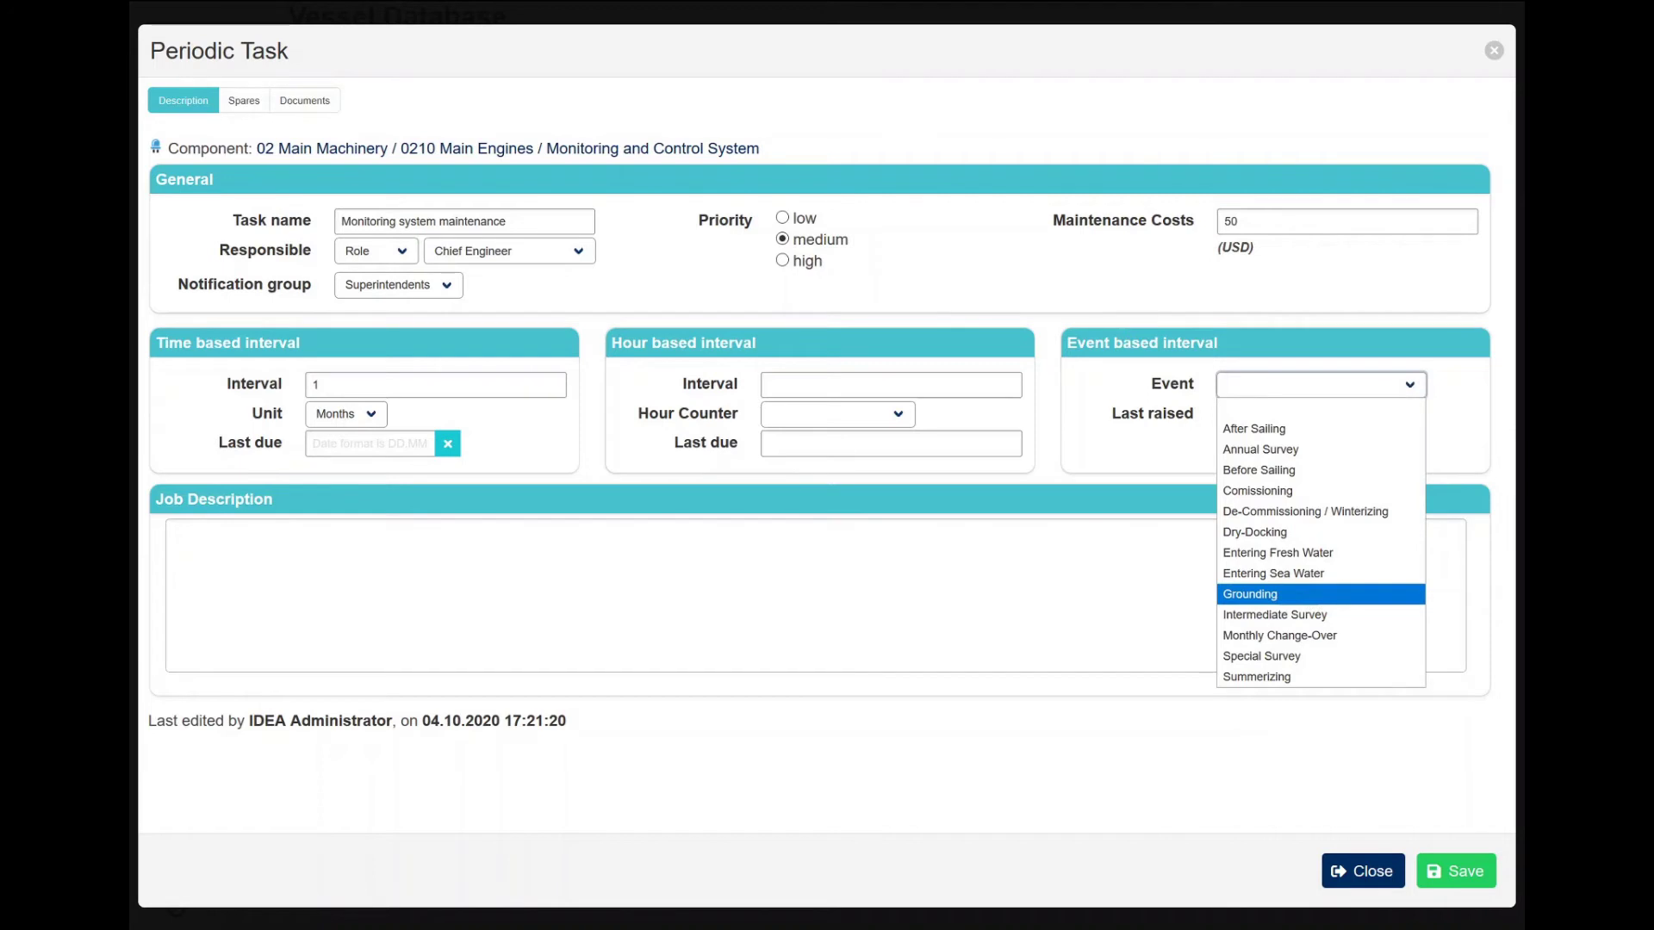
pyautogui.click(175, 540)
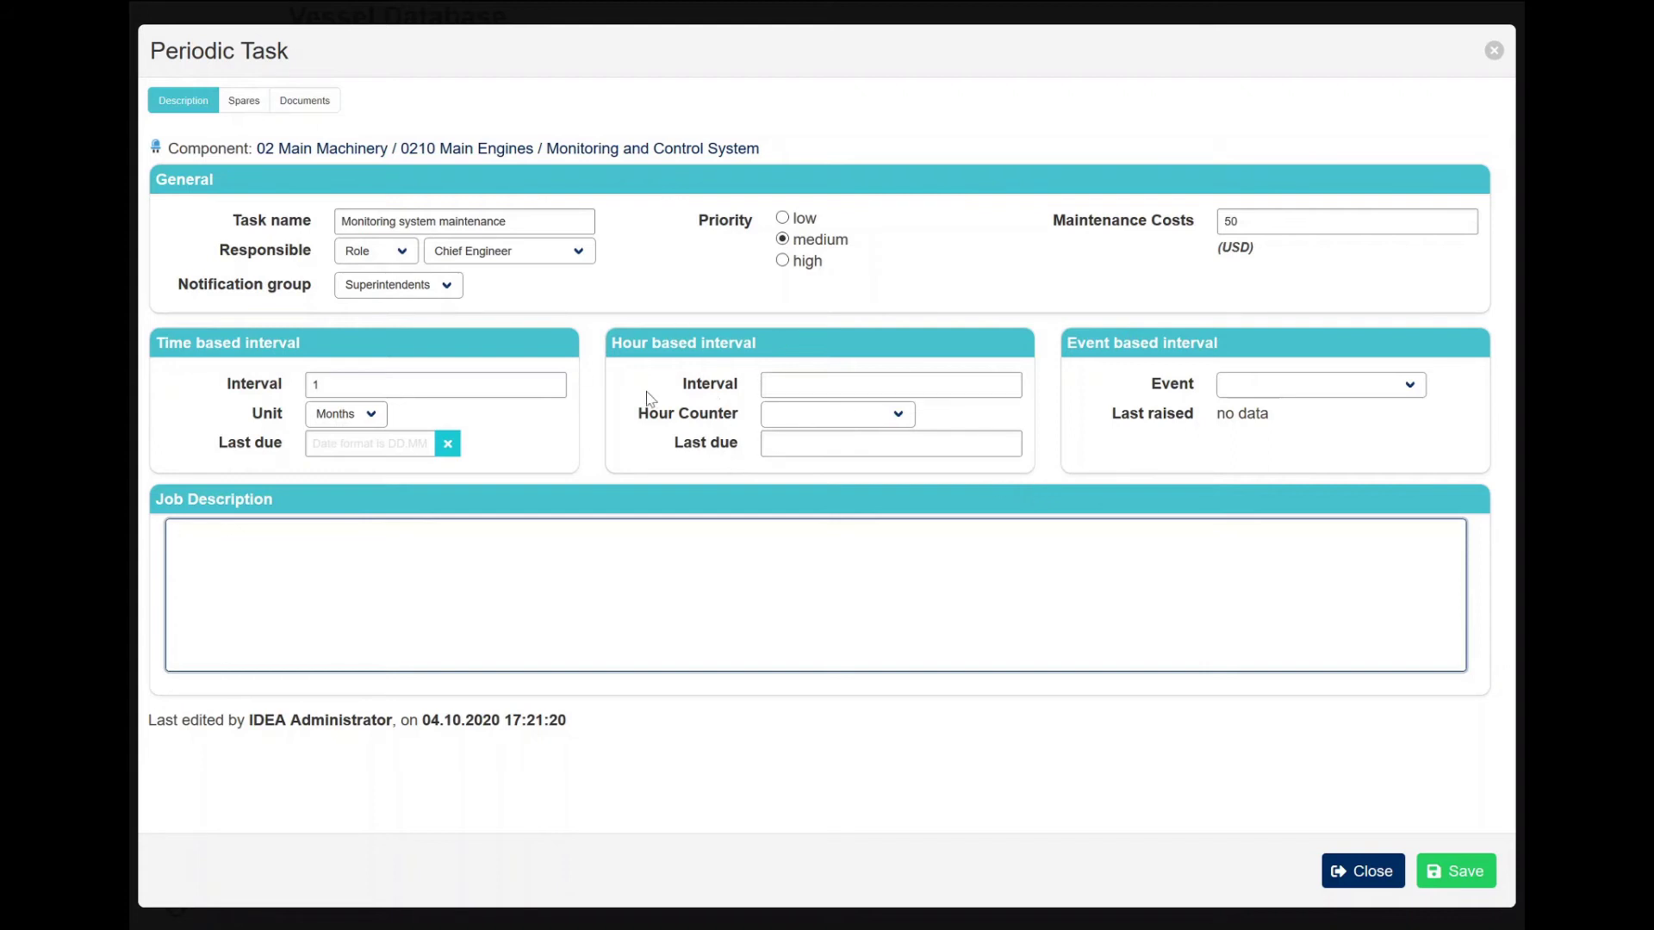
# Set the task's spares search to domain 00 EXAMPLE DATA, group 0010 Bilge System and folder Bearings for Pumps, keeping Part Number as search category
pyautogui.click(244, 102)
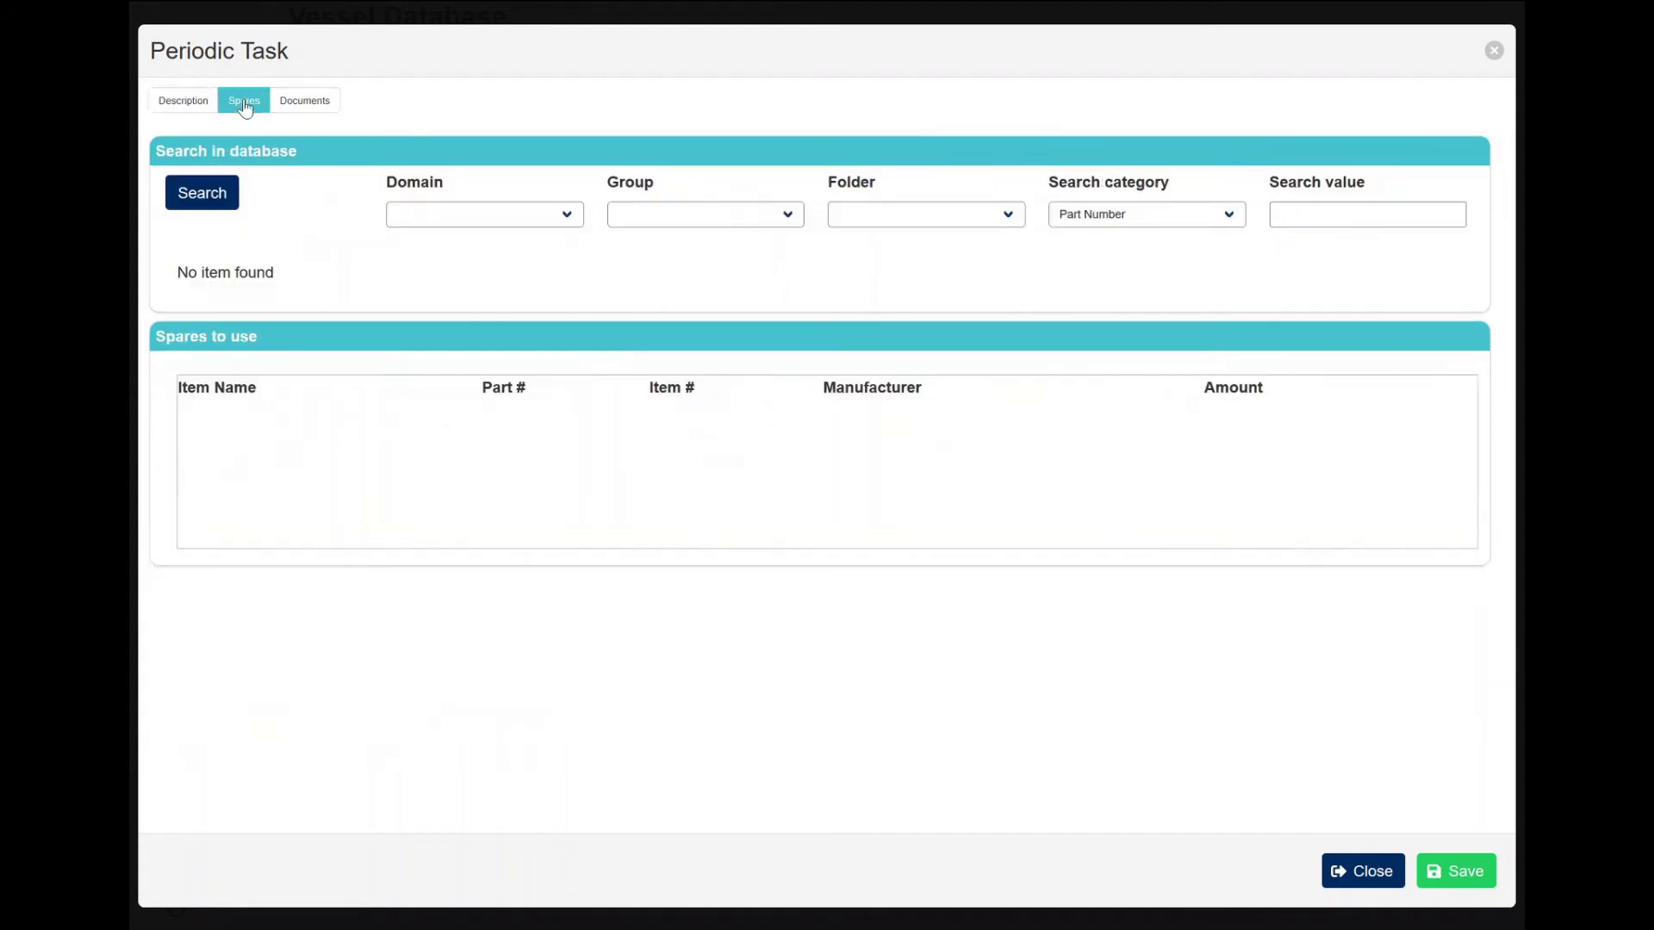
pyautogui.click(497, 222)
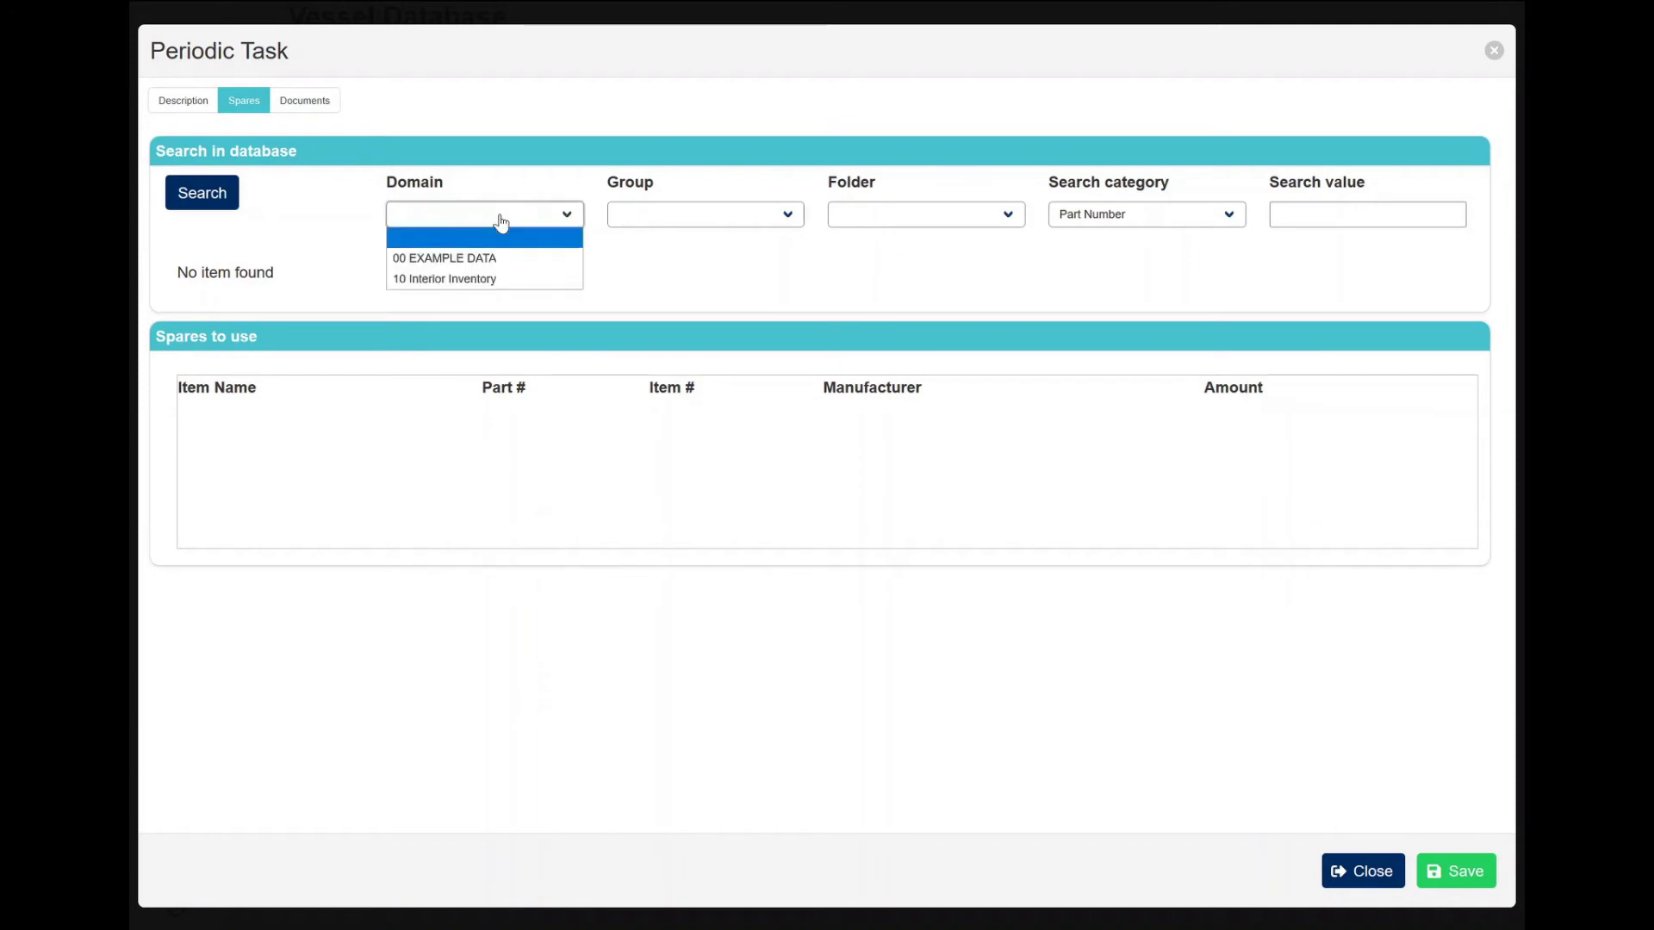
pyautogui.click(443, 260)
pyautogui.click(732, 224)
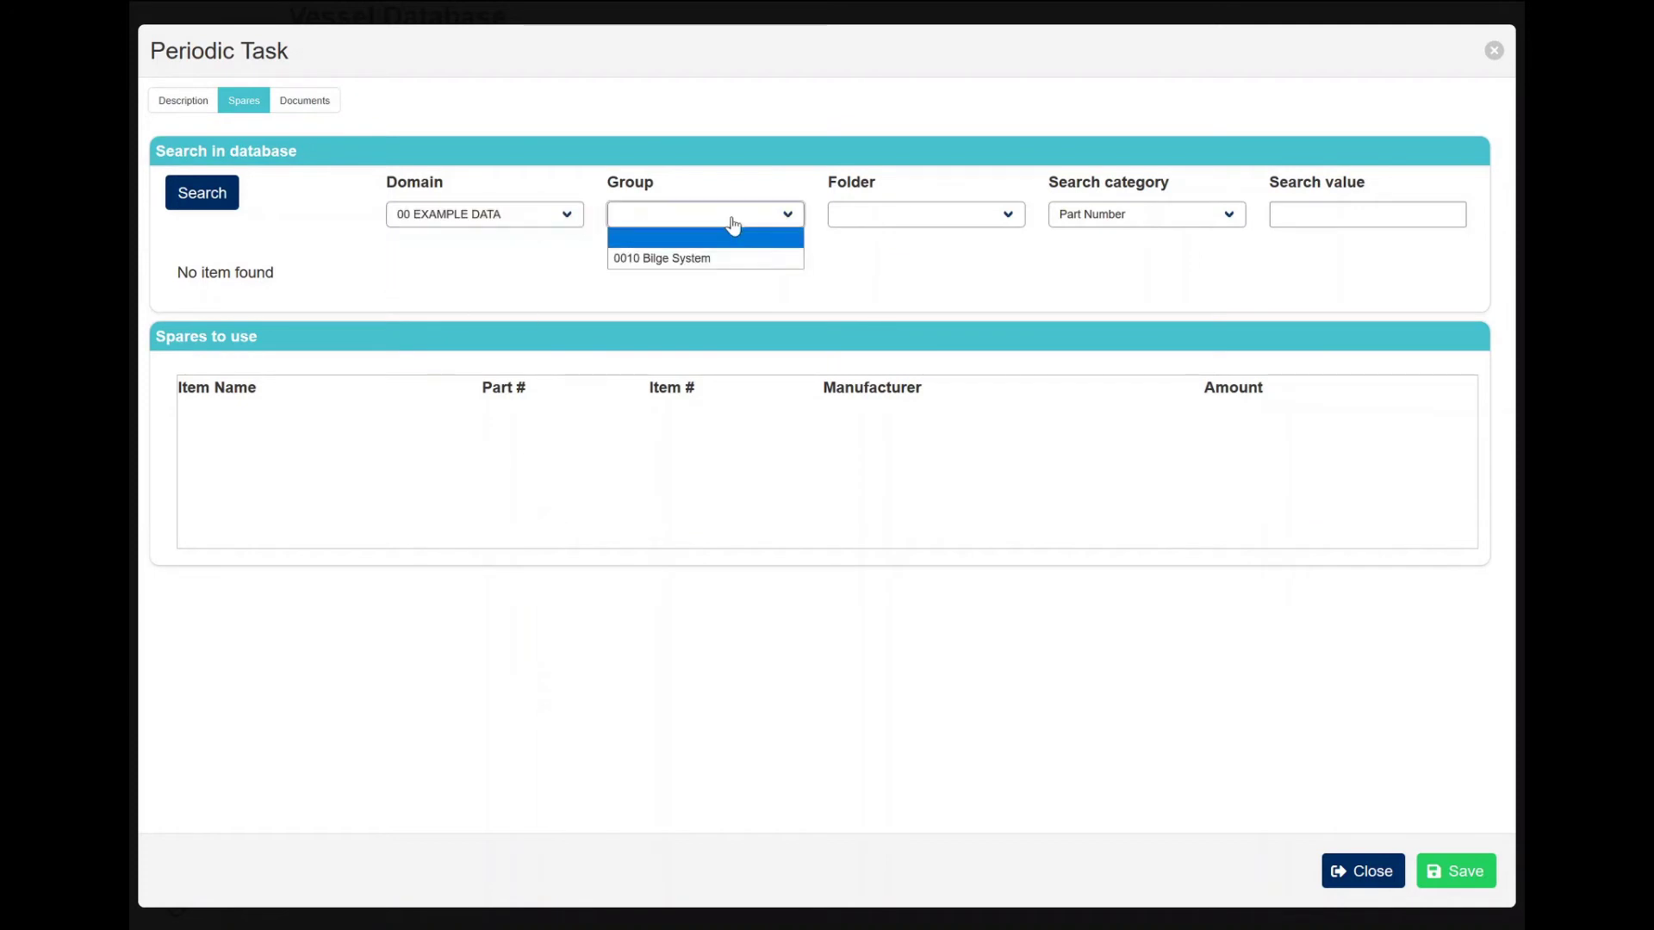
pyautogui.click(694, 256)
pyautogui.click(880, 223)
pyautogui.click(878, 258)
pyautogui.click(1097, 223)
pyautogui.click(1098, 223)
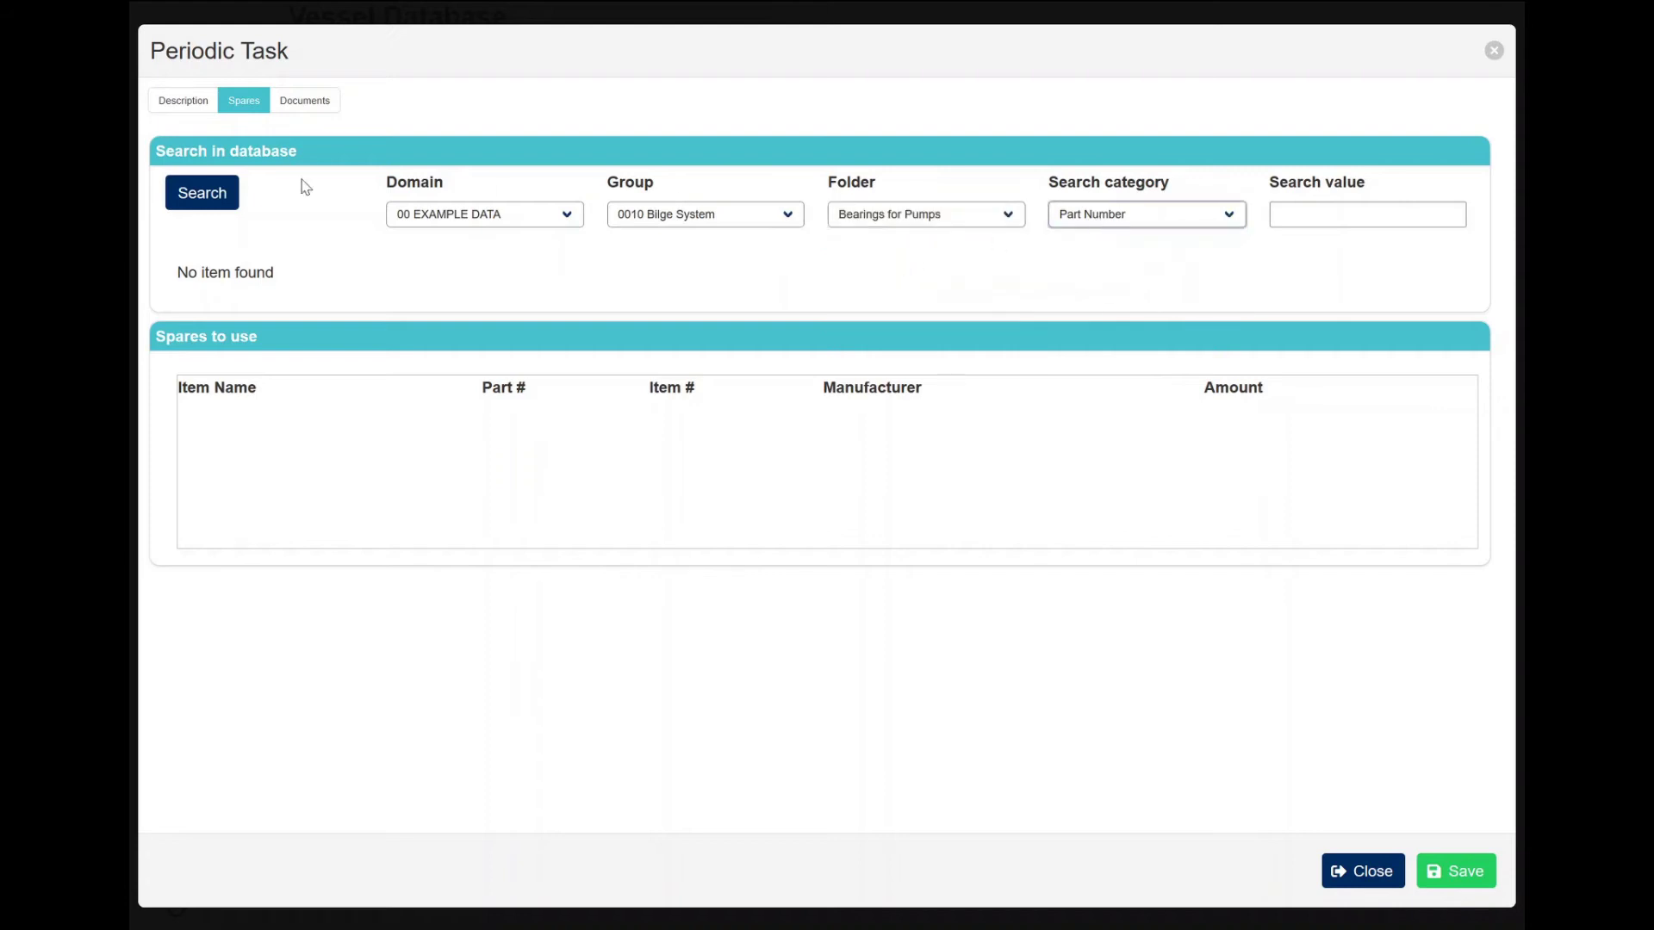
# Search the spares database and add the Johnson bearing with part number 67892 to the spares to use, in an amount of 2
pyautogui.click(188, 193)
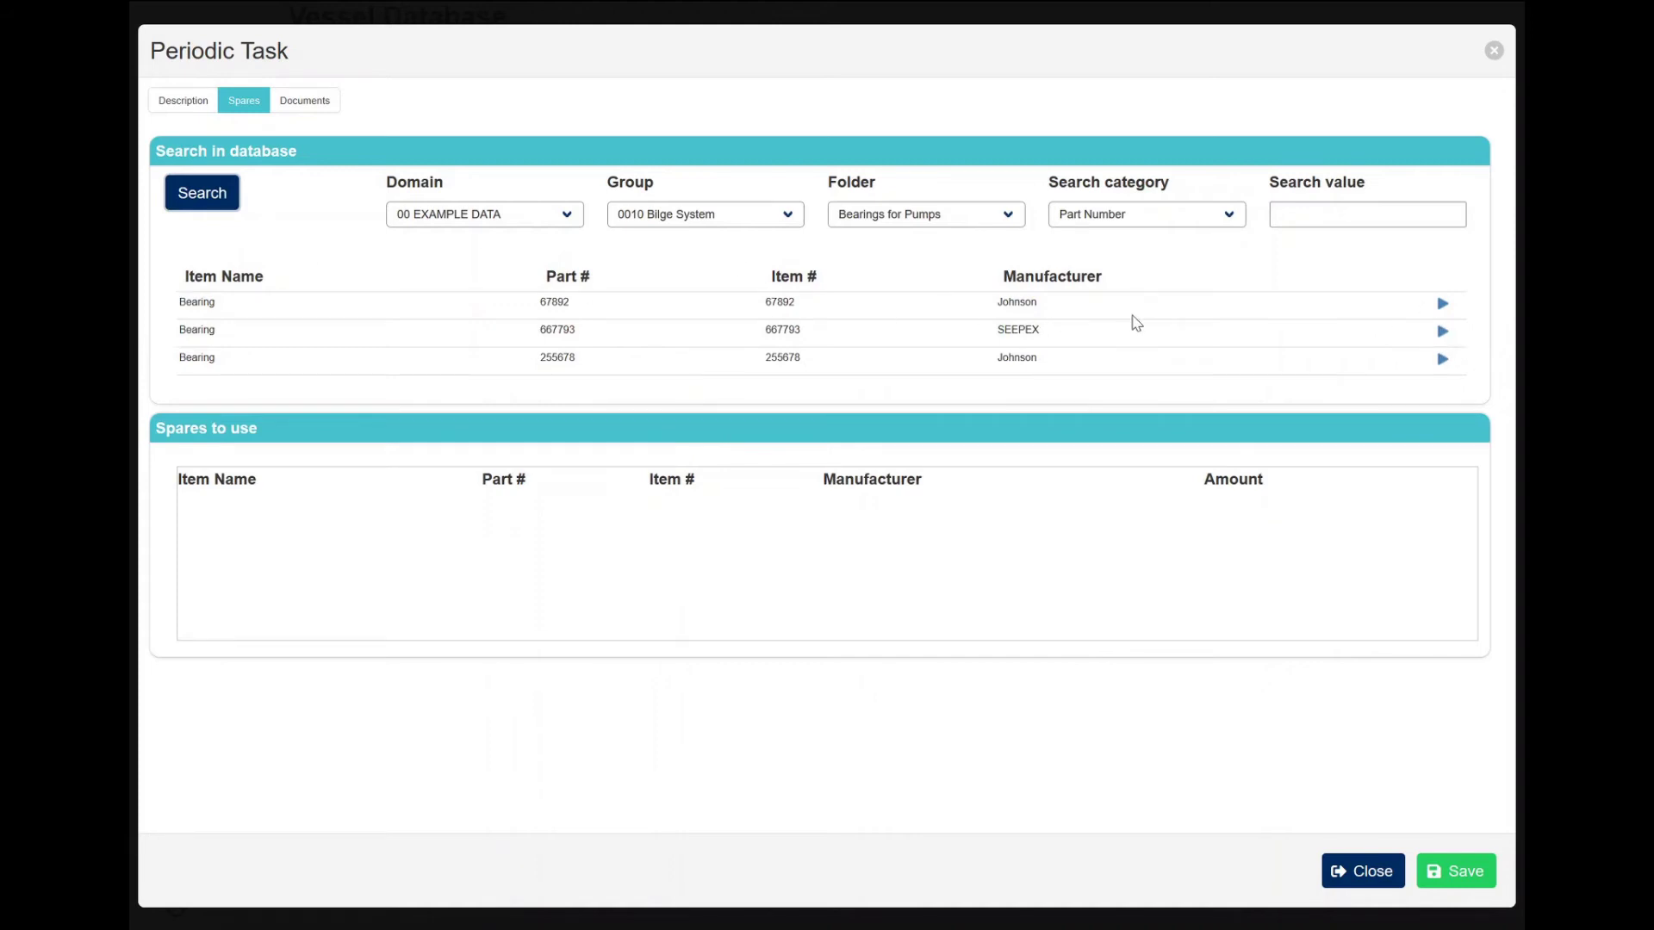
pyautogui.click(1442, 305)
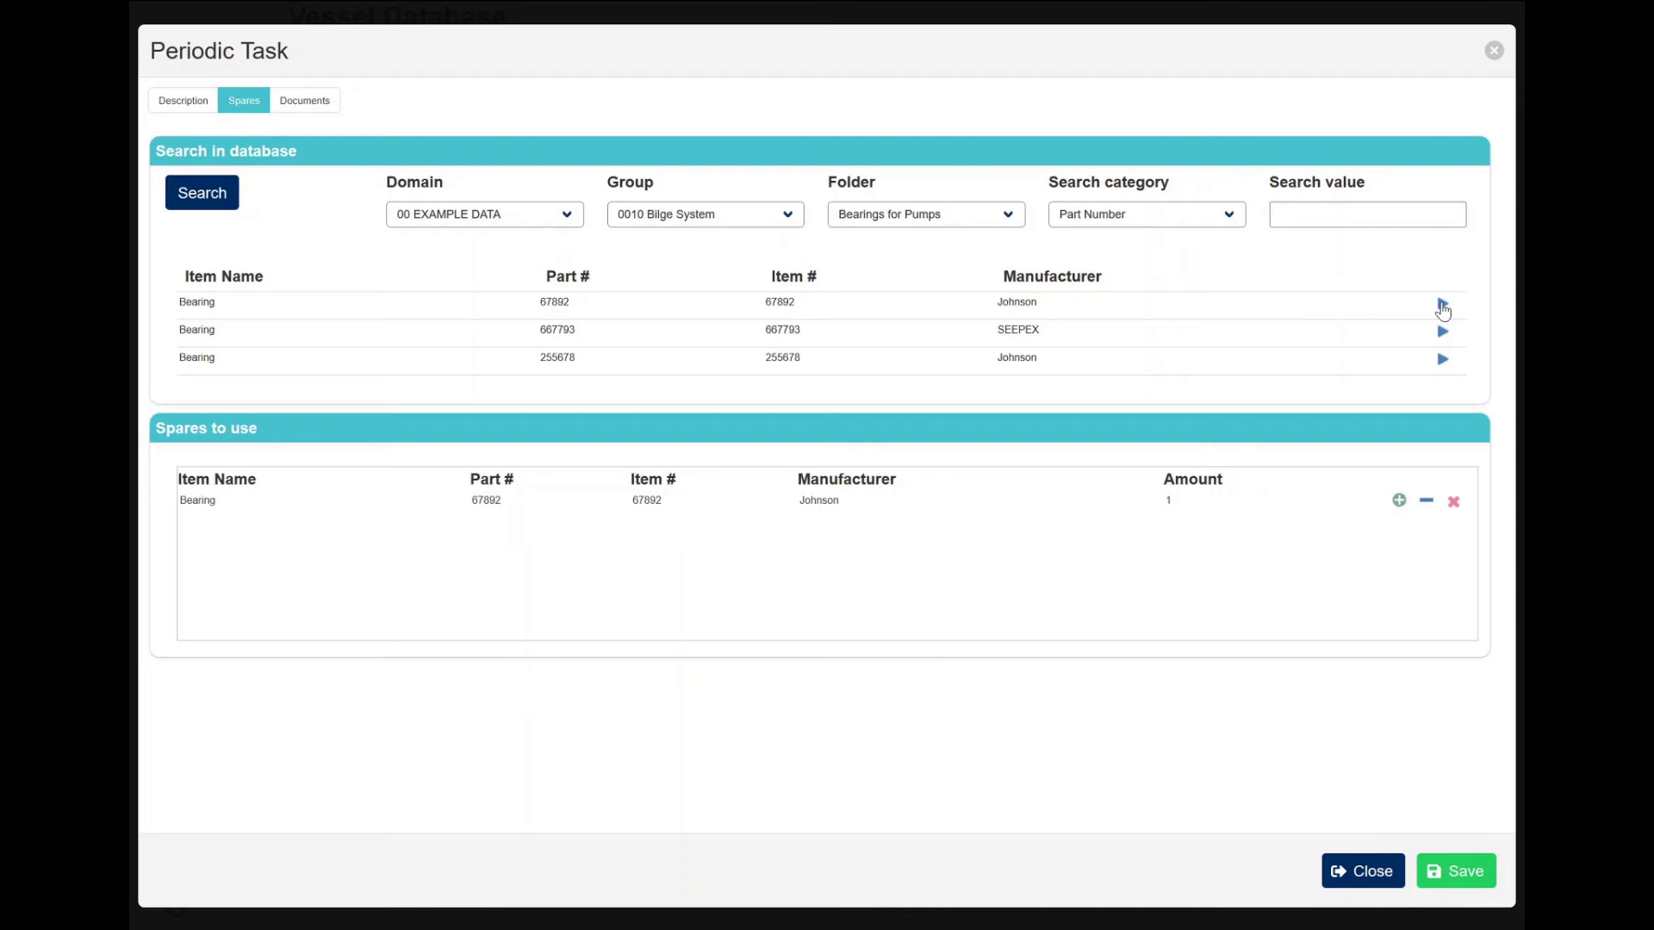
pyautogui.click(1402, 501)
# Look over the task's document options and its description, and save the periodic task
pyautogui.click(307, 103)
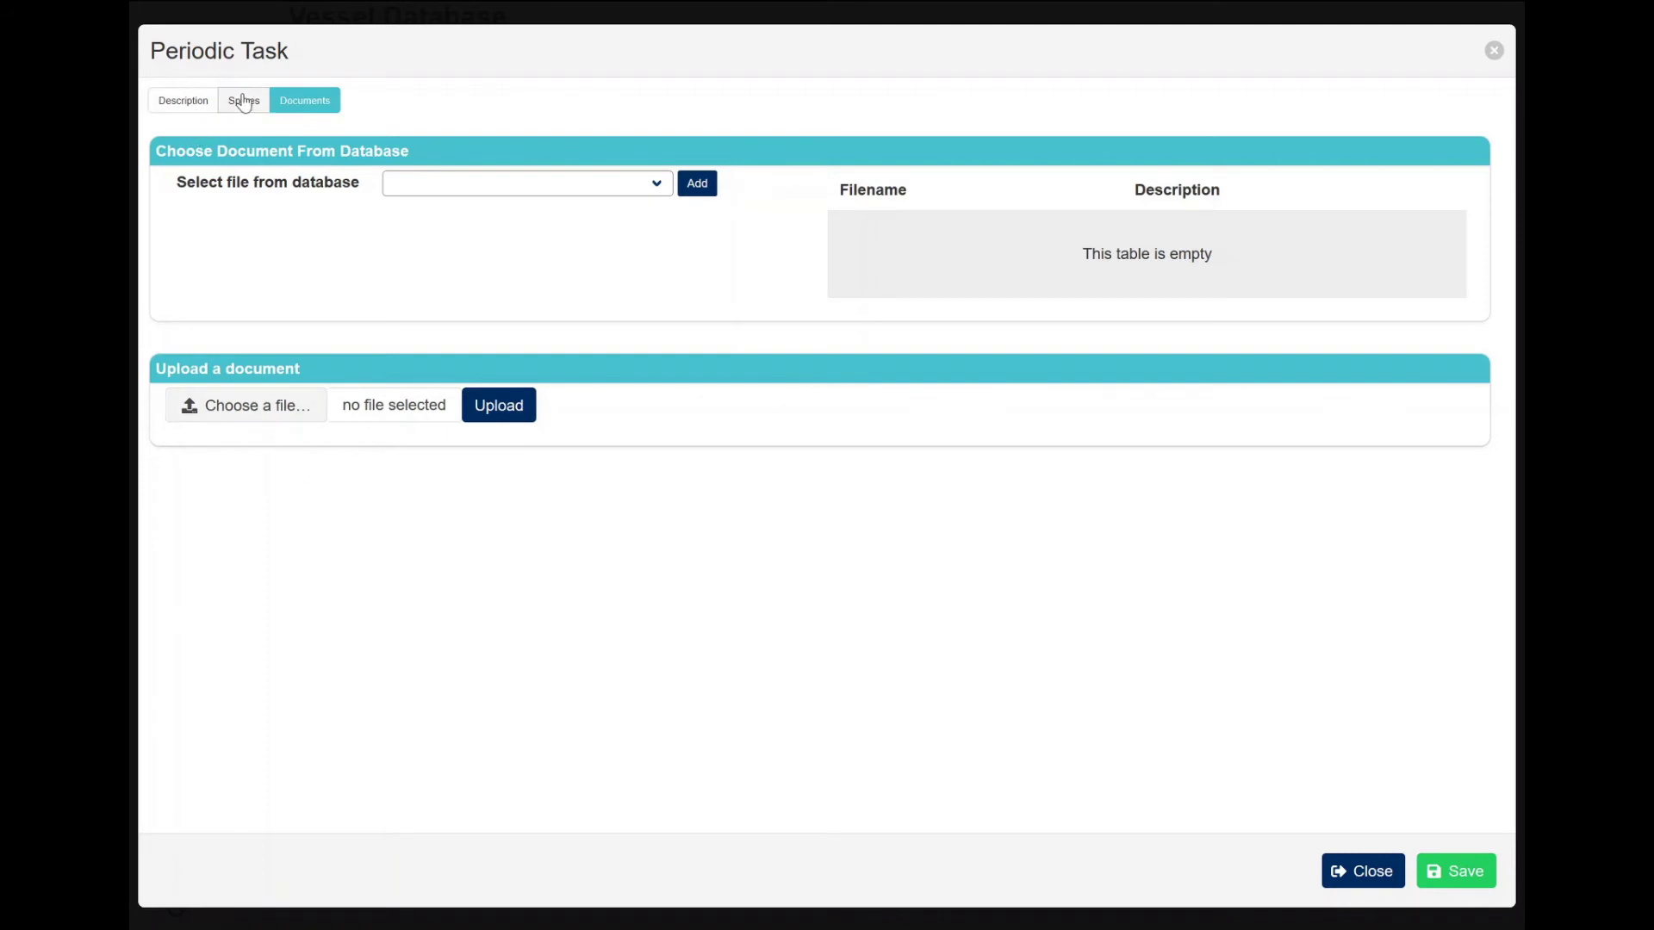
pyautogui.click(184, 101)
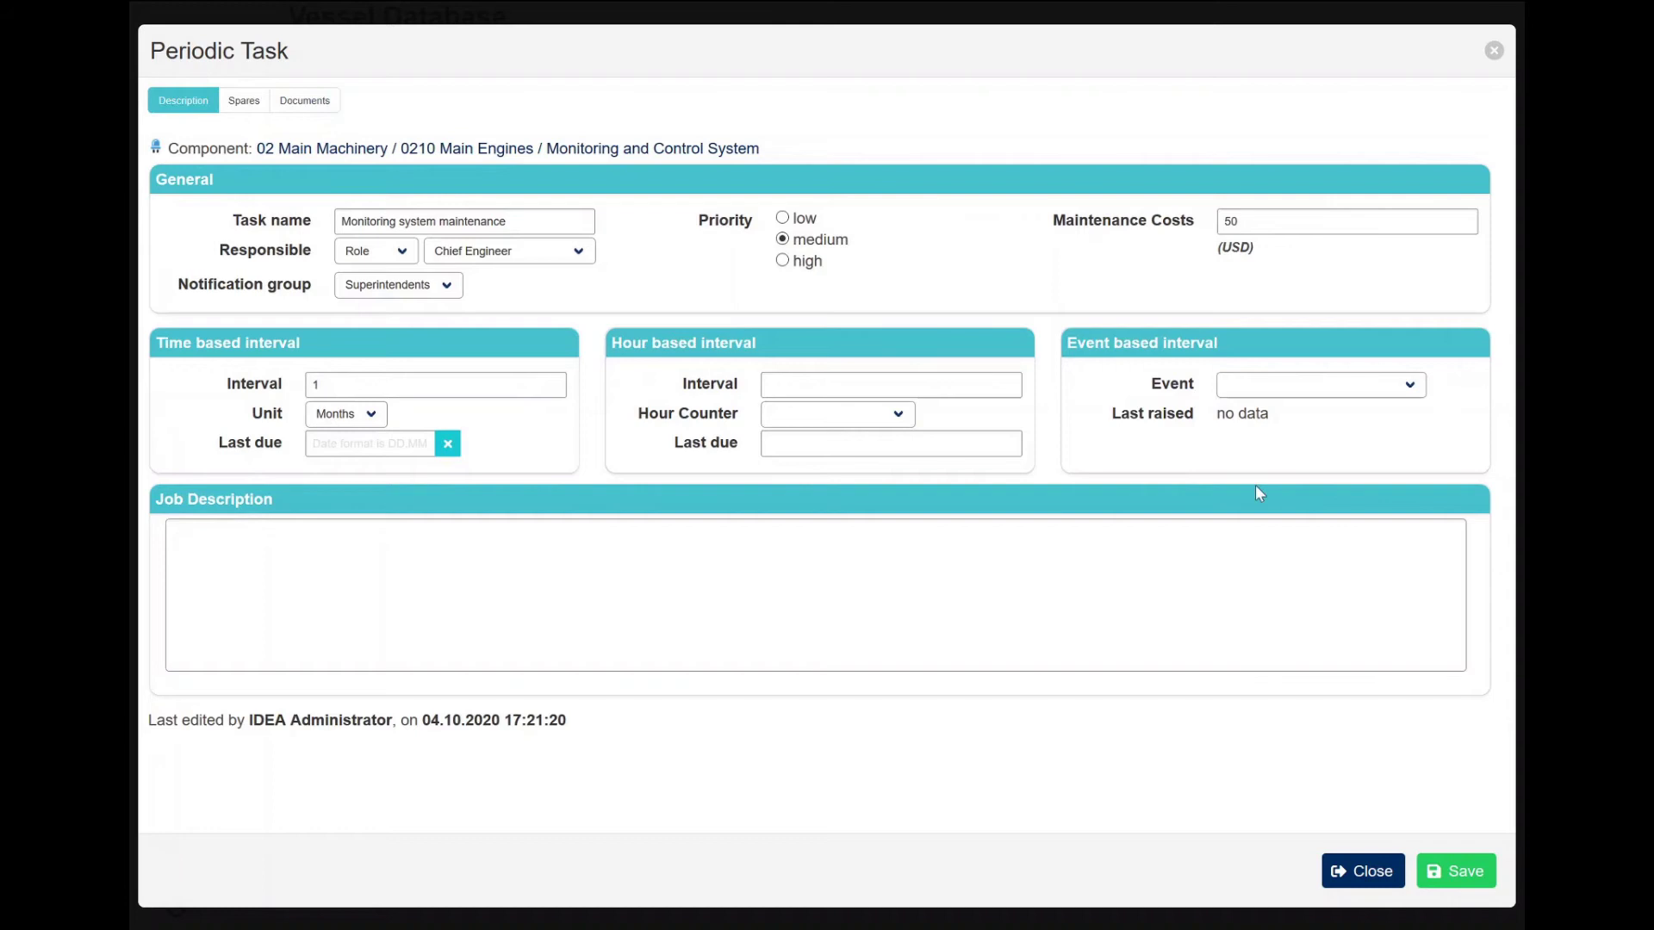
pyautogui.click(1455, 872)
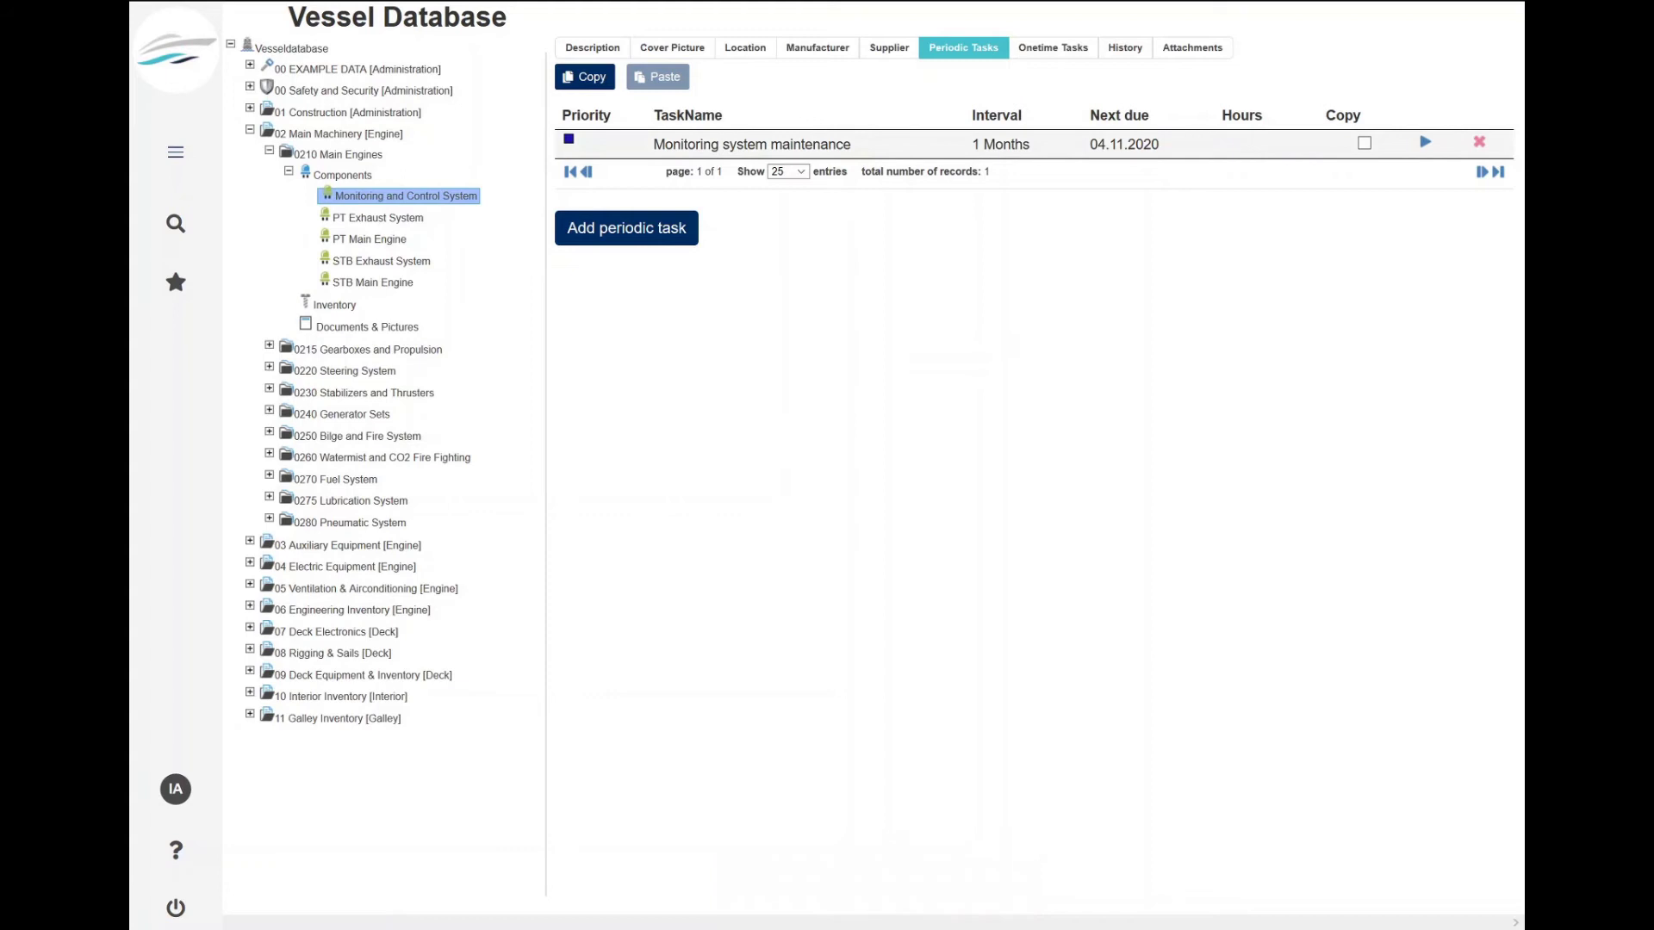
# Reopen the saved Monitoring system maintenance task from the periodic task list and close it again
pyautogui.doubleClick(1089, 144)
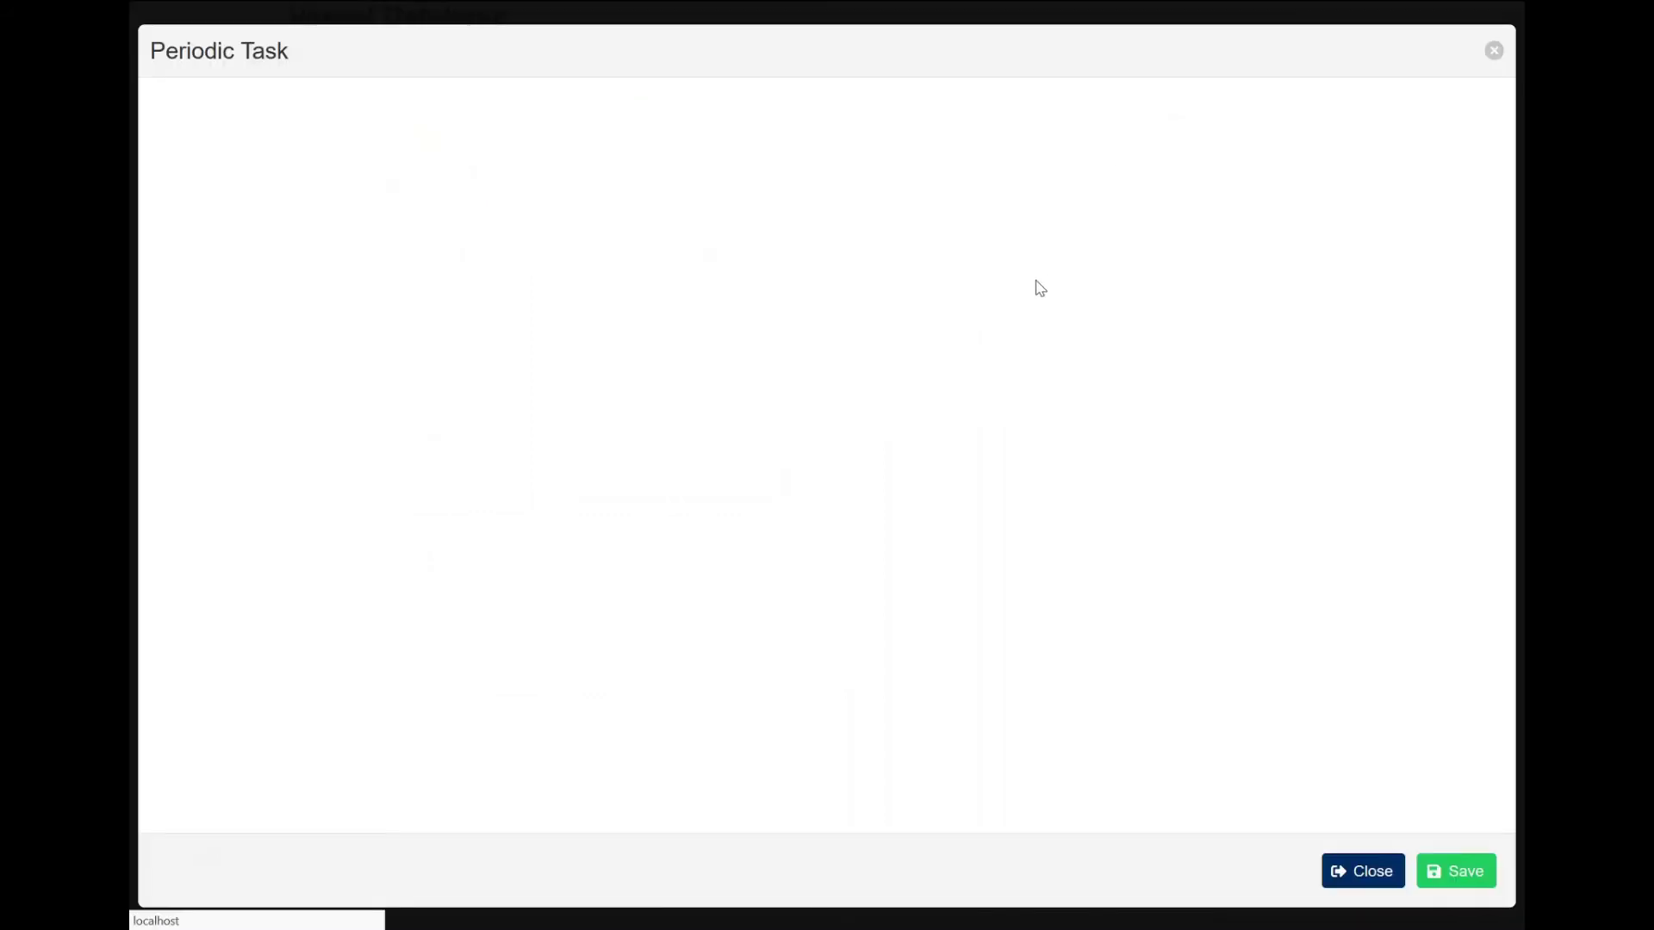
pyautogui.click(1493, 51)
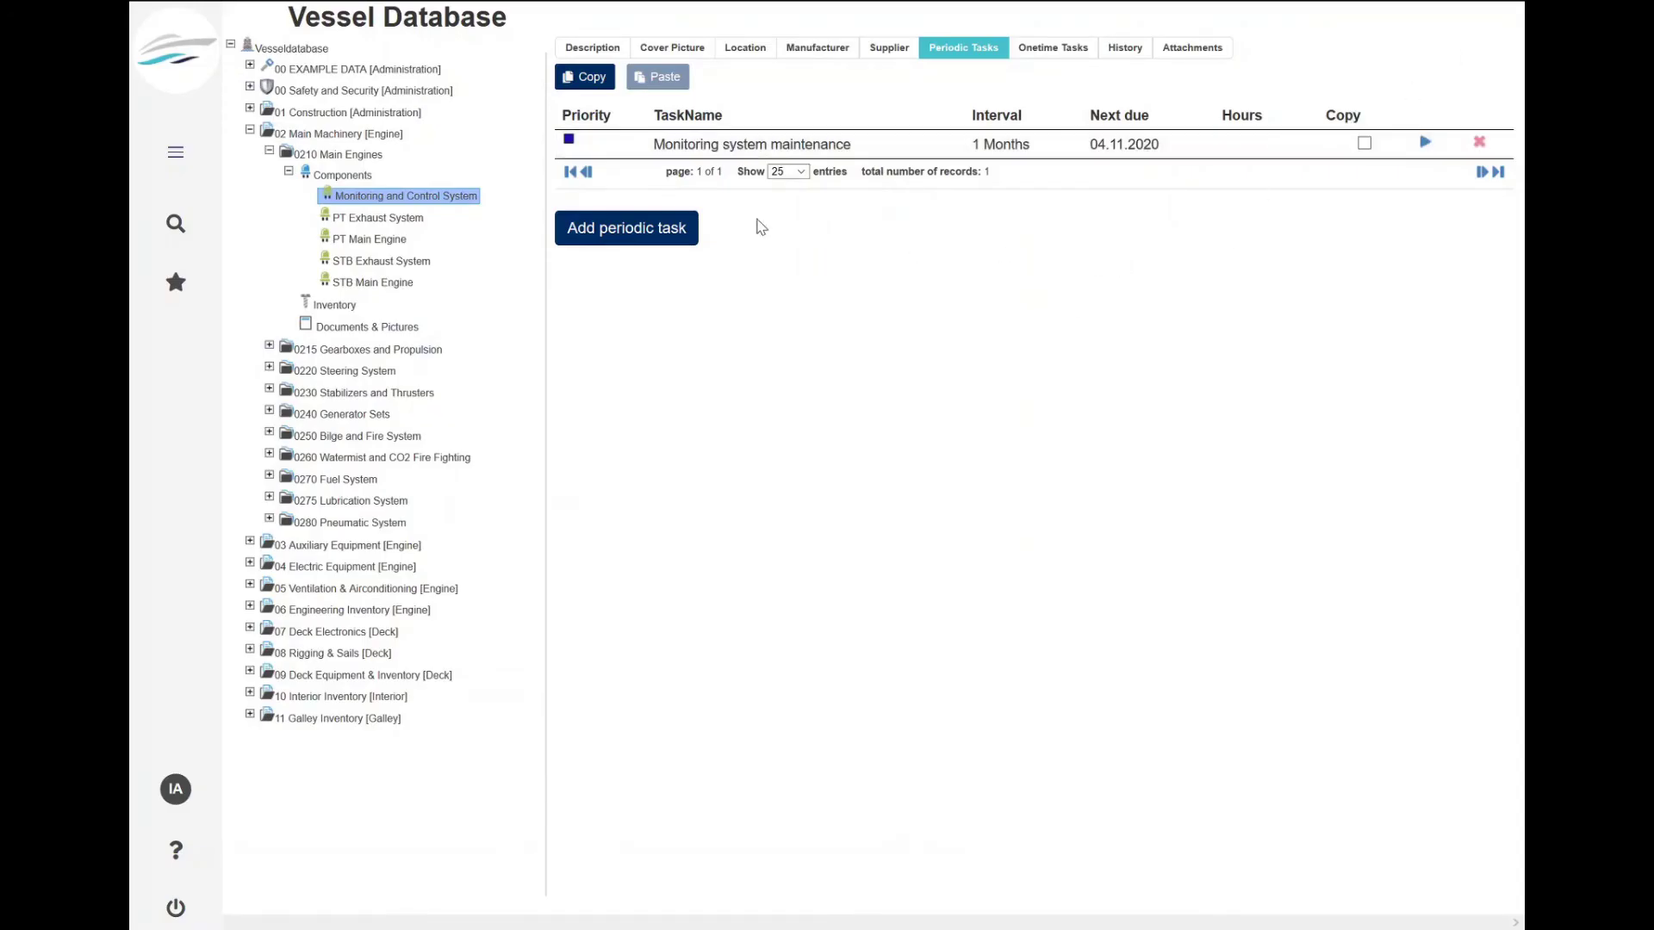
# Go from the vessel database to the Maintenance: Plan/Tasks page
pyautogui.click(160, 143)
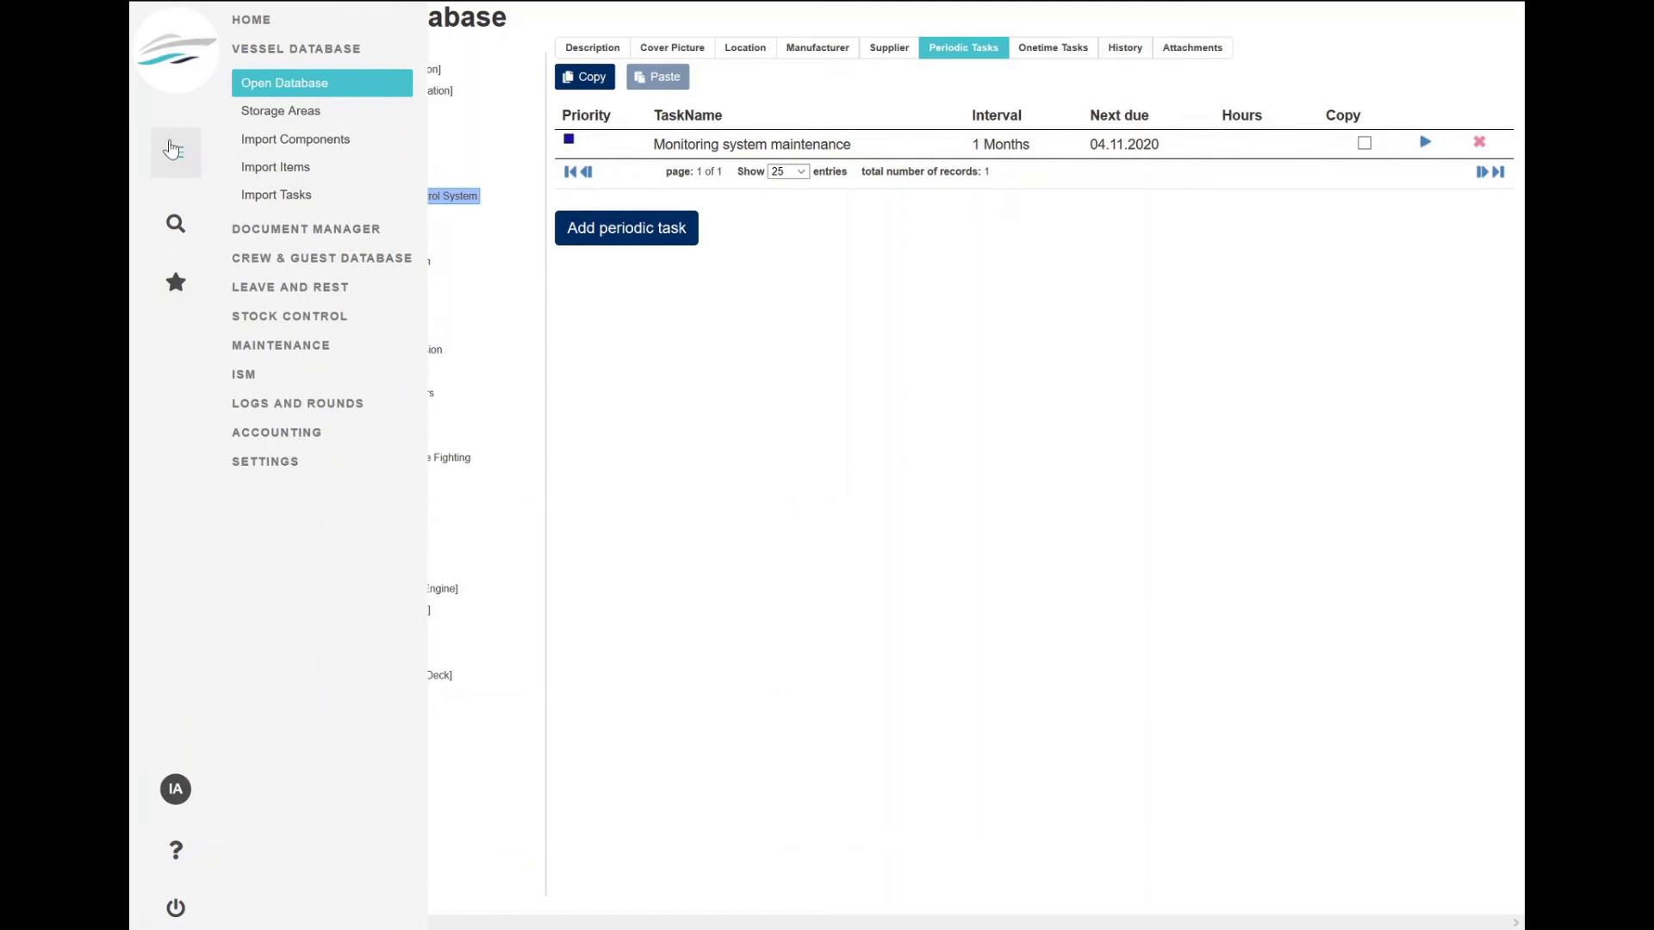
pyautogui.press('F11')
pyautogui.click(246, 22)
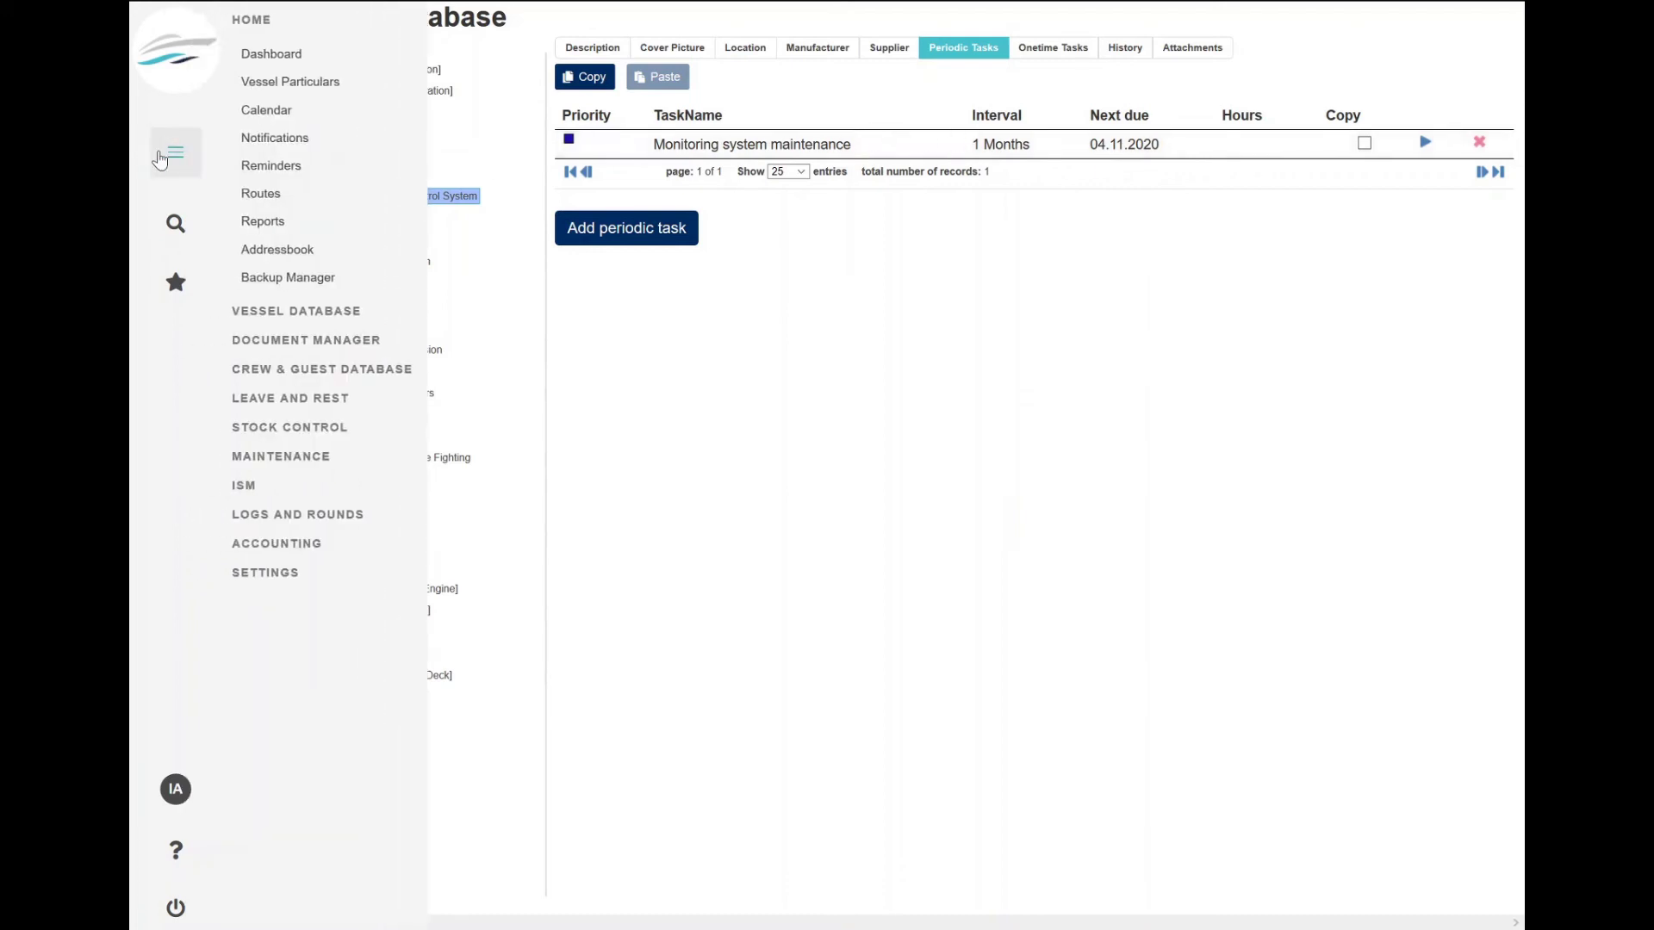
pyautogui.click(319, 456)
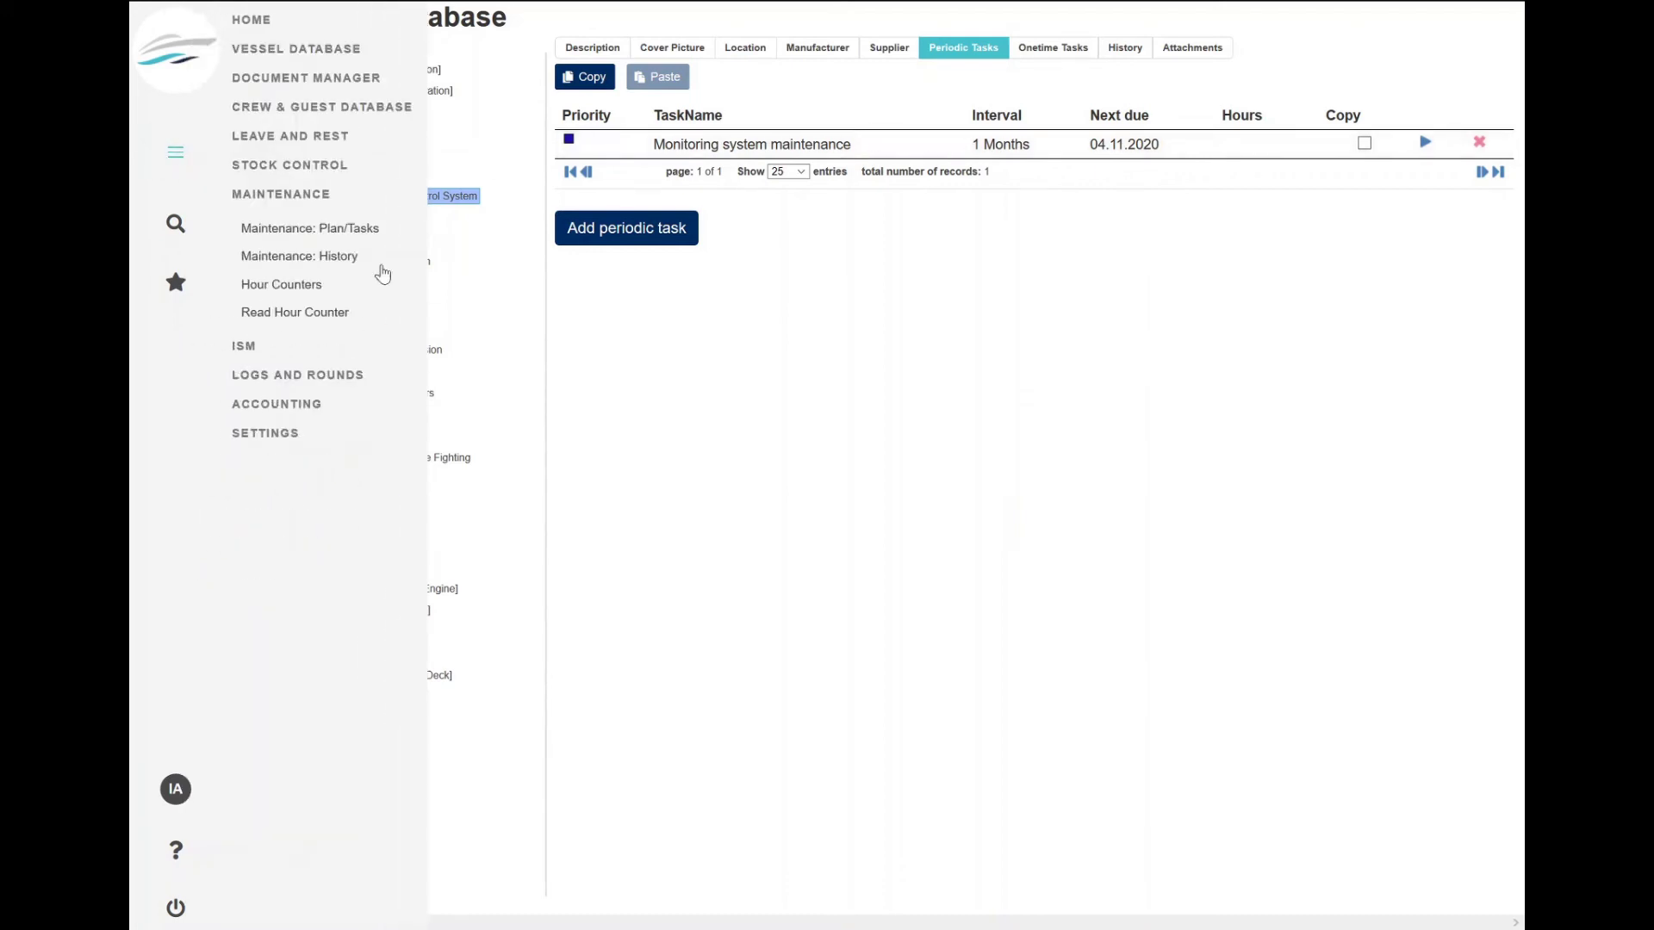
pyautogui.click(313, 232)
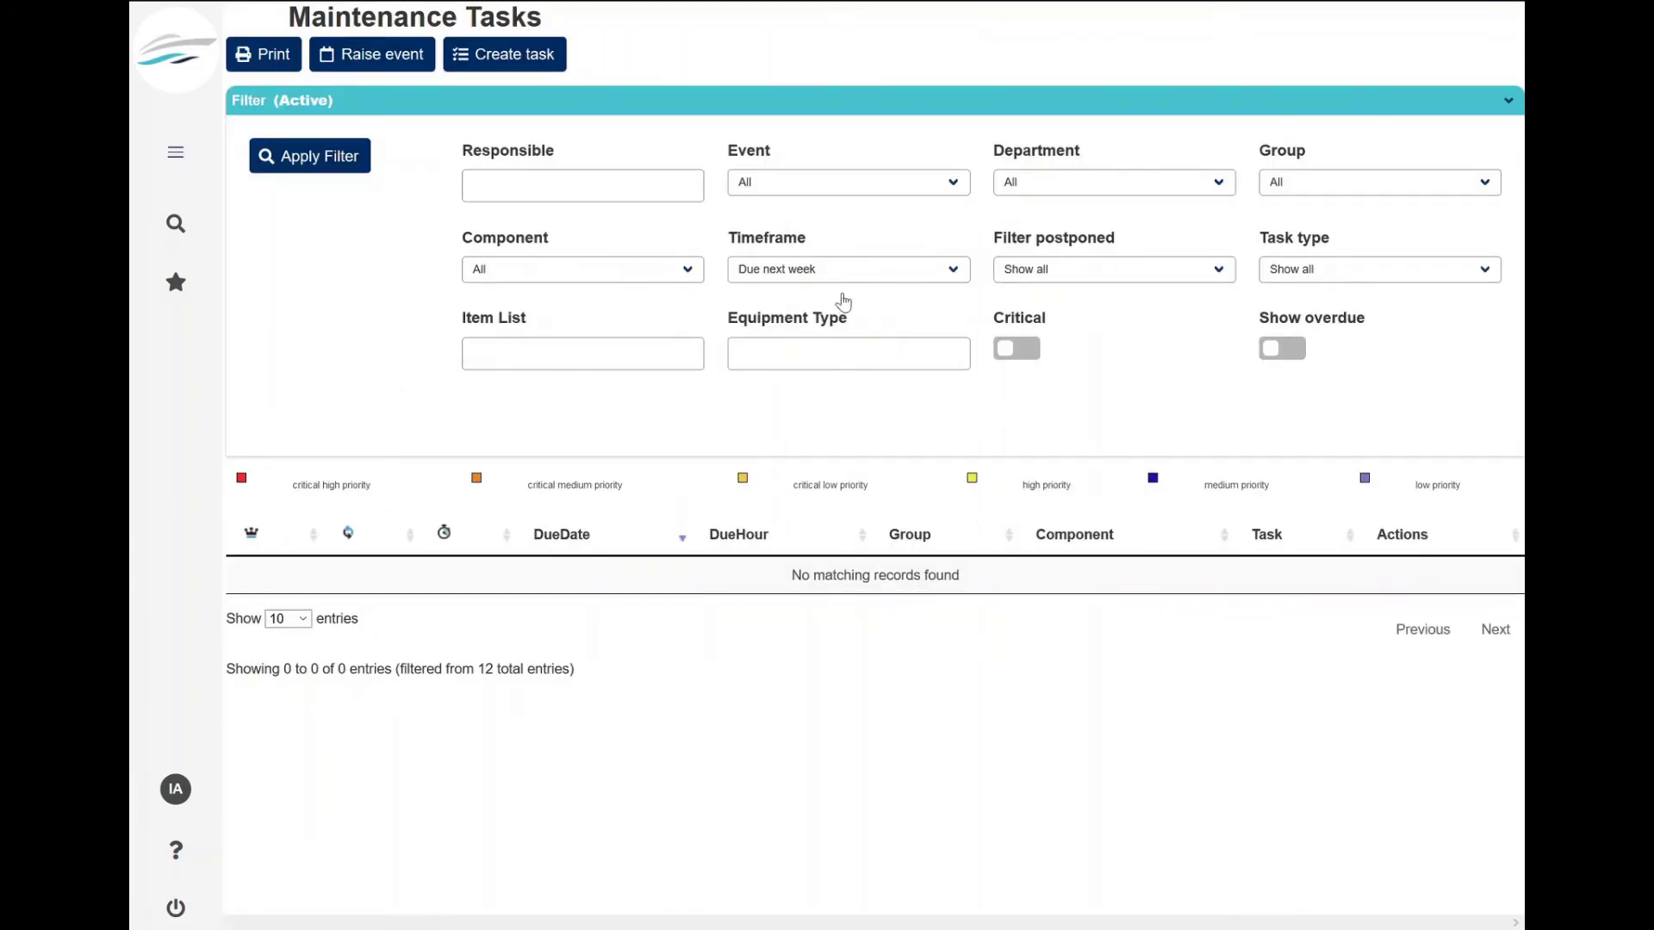
# Filter the maintenance tasks by the All Tasks timeframe and look through the resulting list
pyautogui.click(868, 267)
pyautogui.click(771, 293)
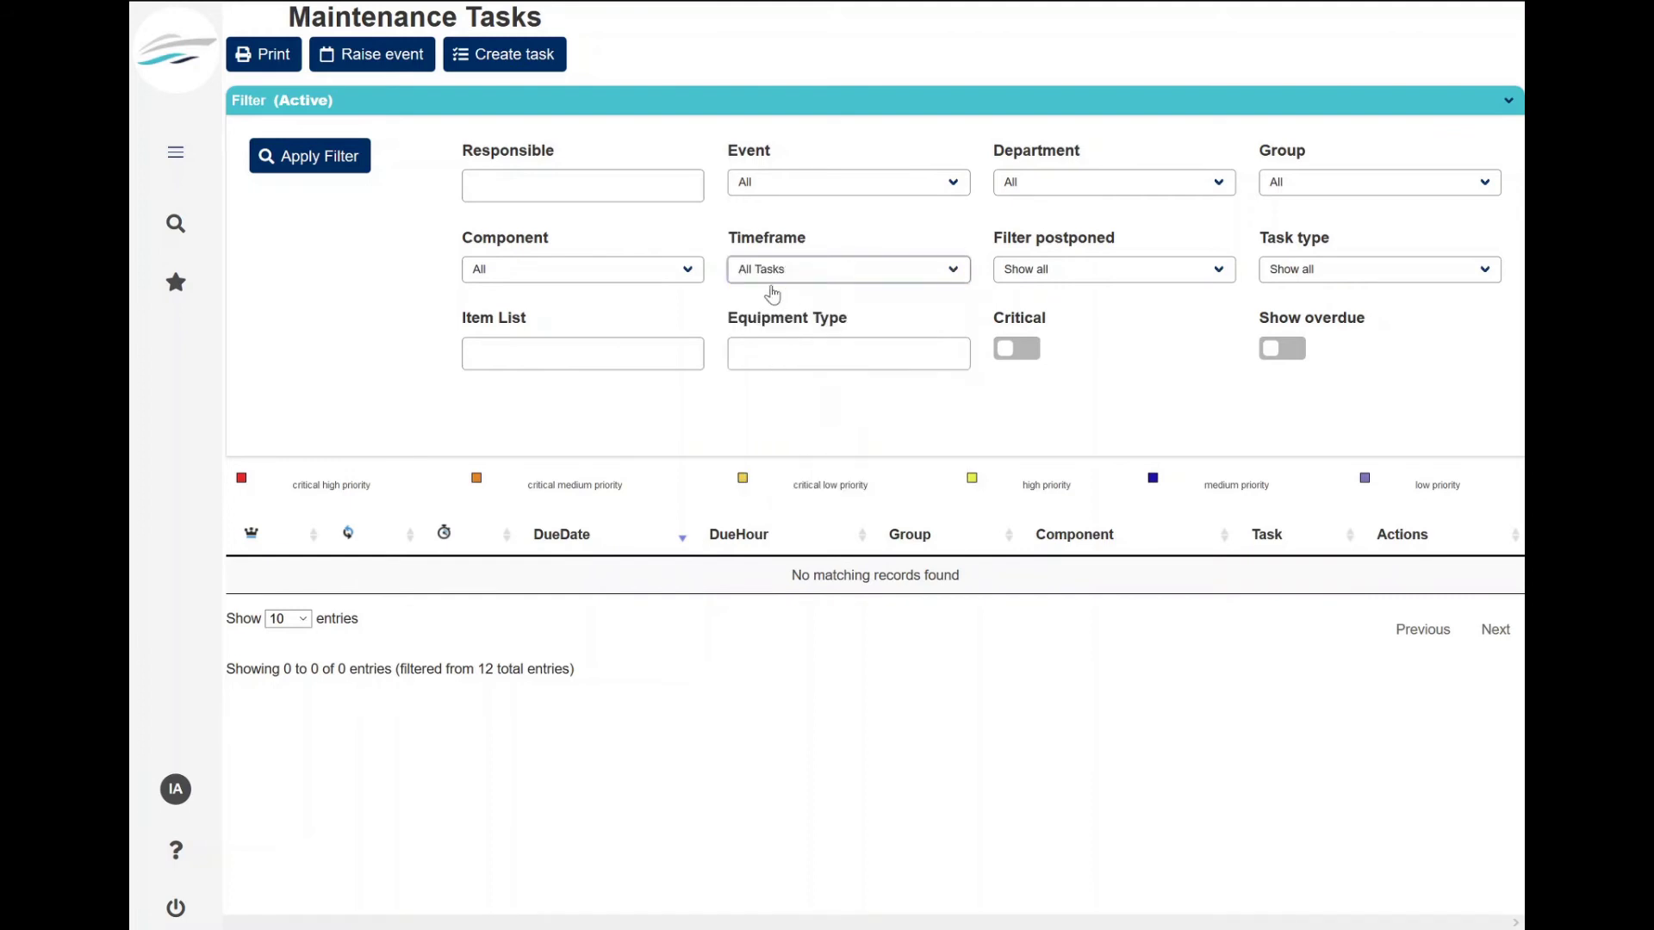
pyautogui.click(324, 161)
pyautogui.scroll(-4, 593, 539)
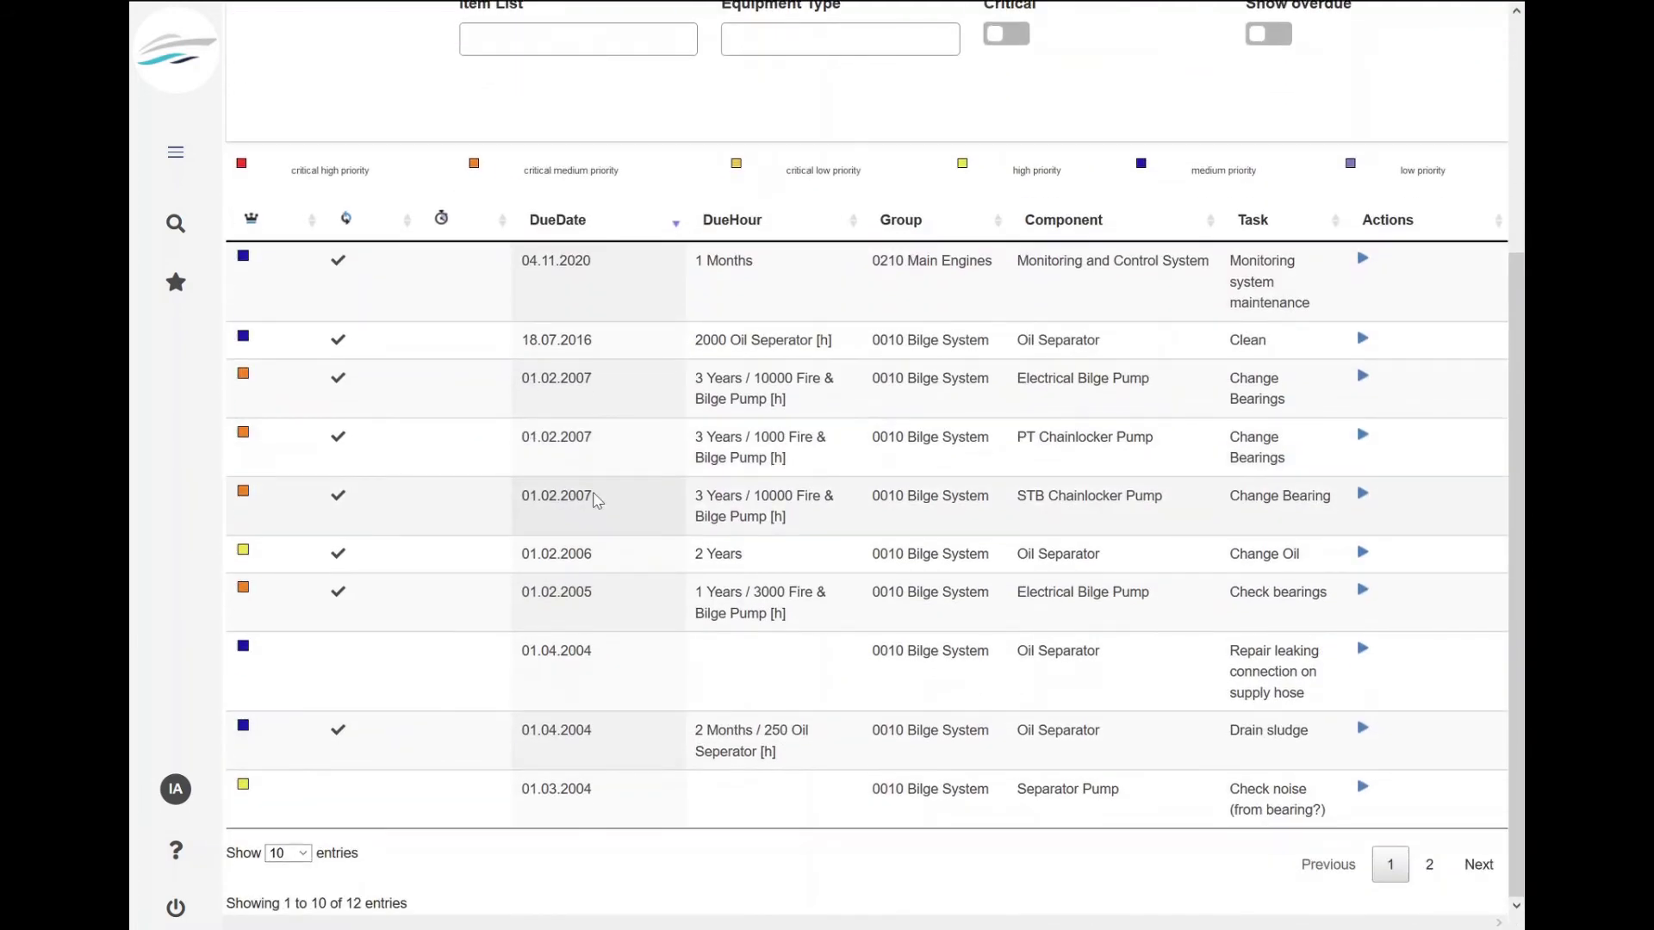
pyautogui.scroll(4, 595, 500)
pyautogui.scroll(-4, 380, 400)
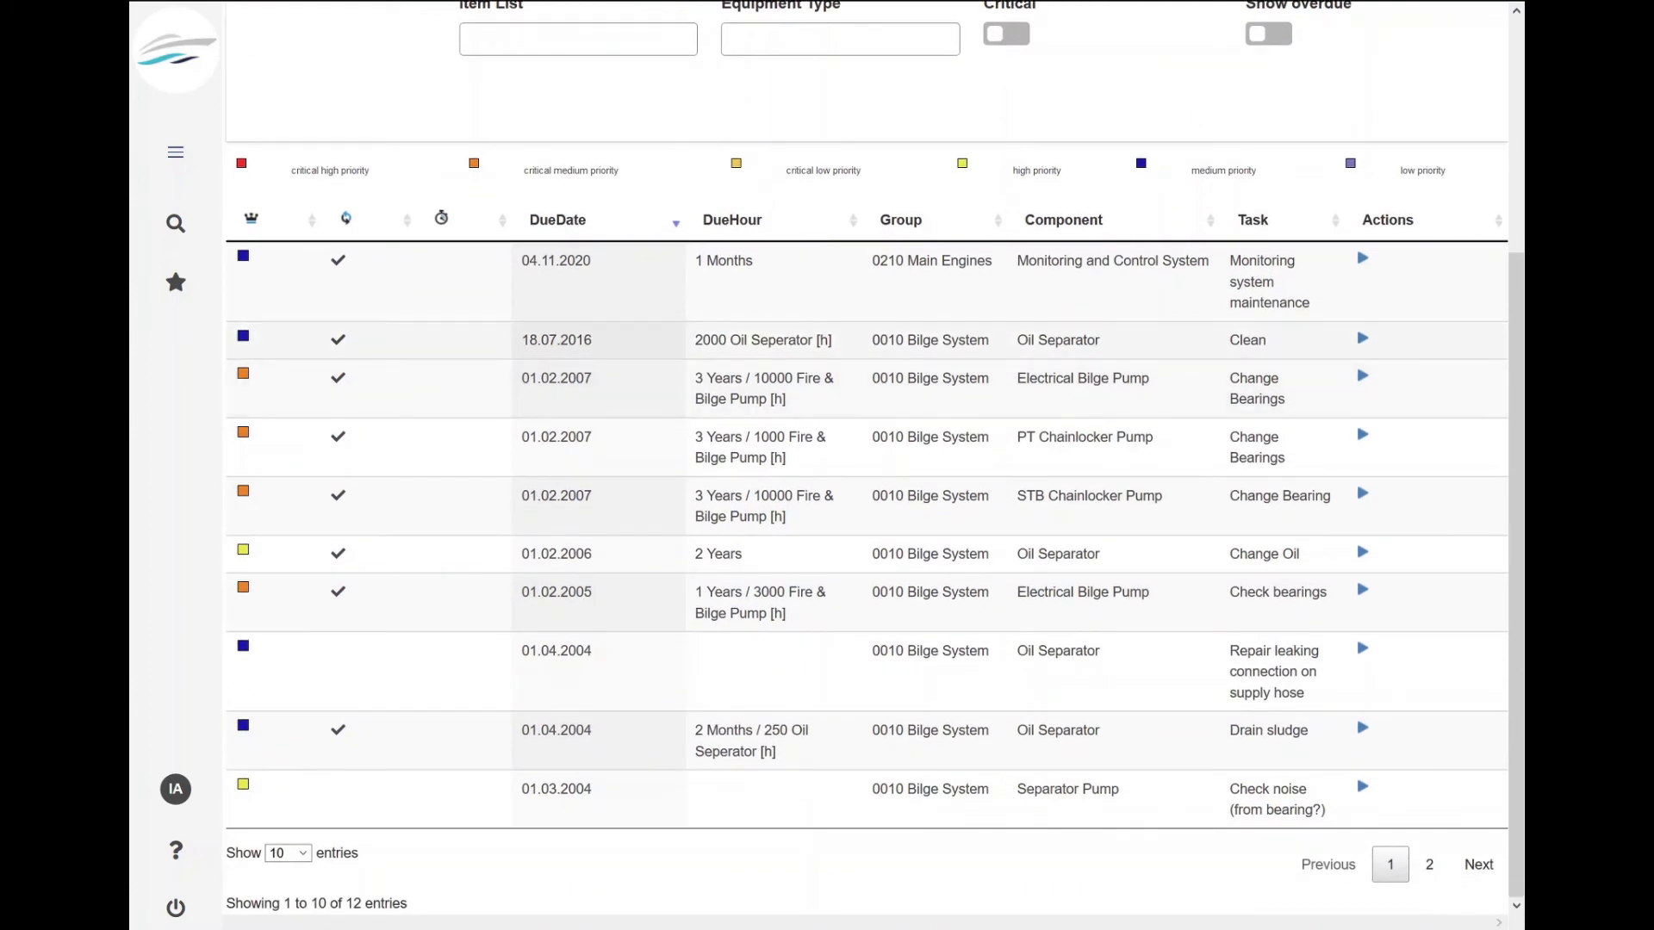
pyautogui.scroll(4, 784, 383)
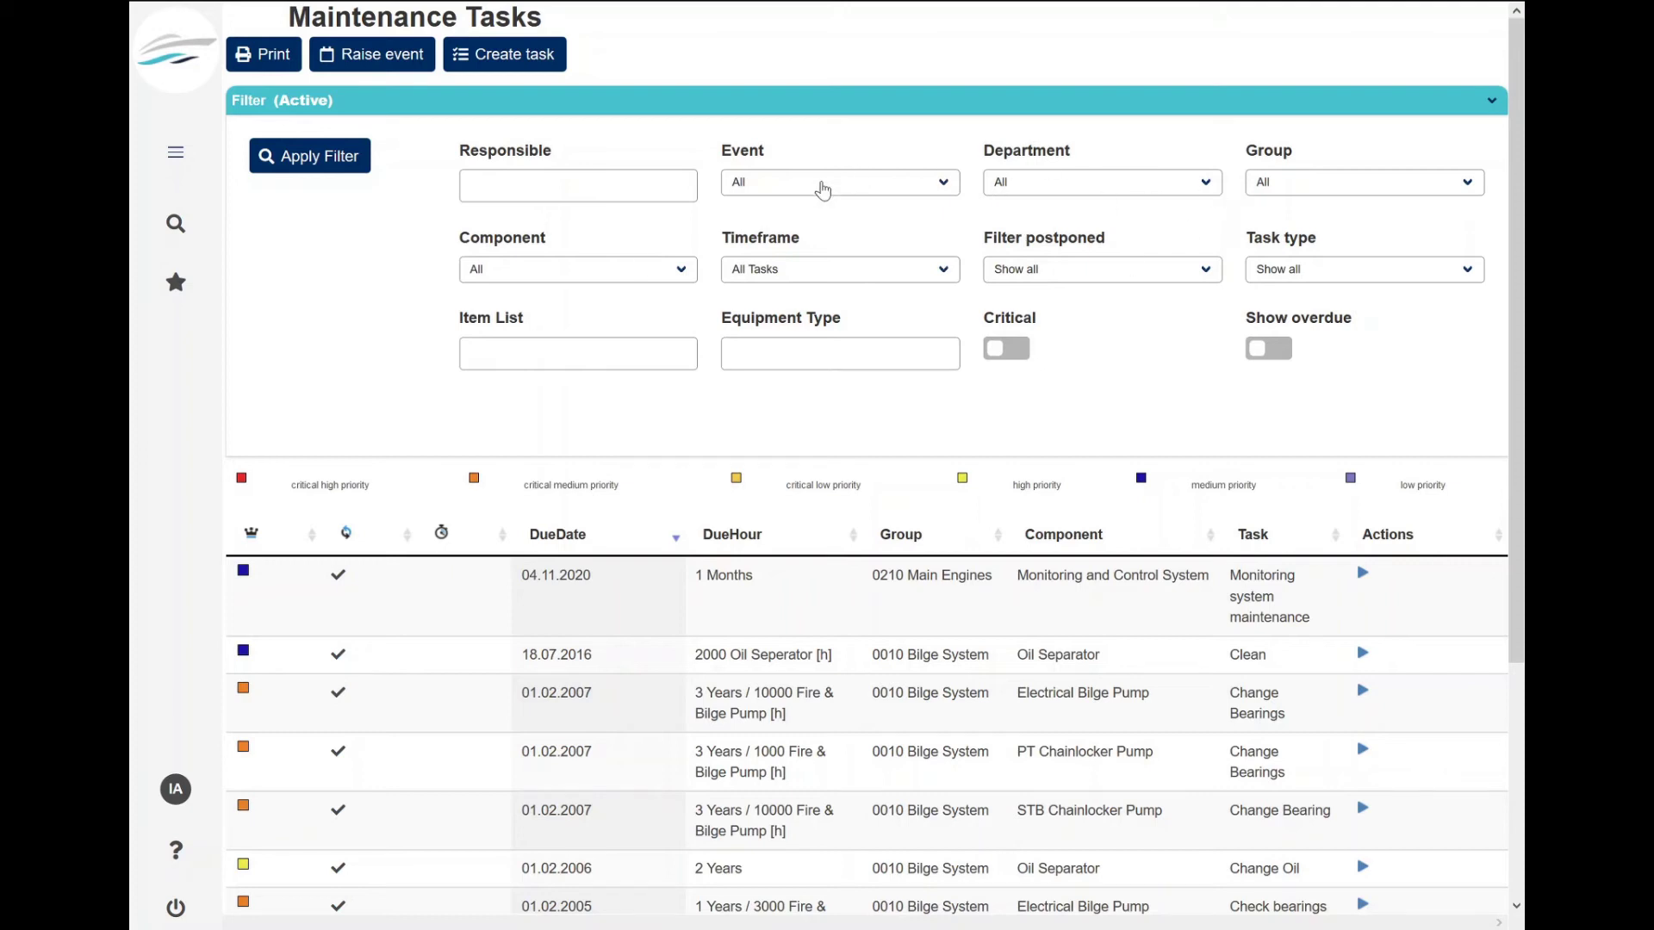
# Filter the maintenance tasks by the Due next month timeframe
pyautogui.click(822, 271)
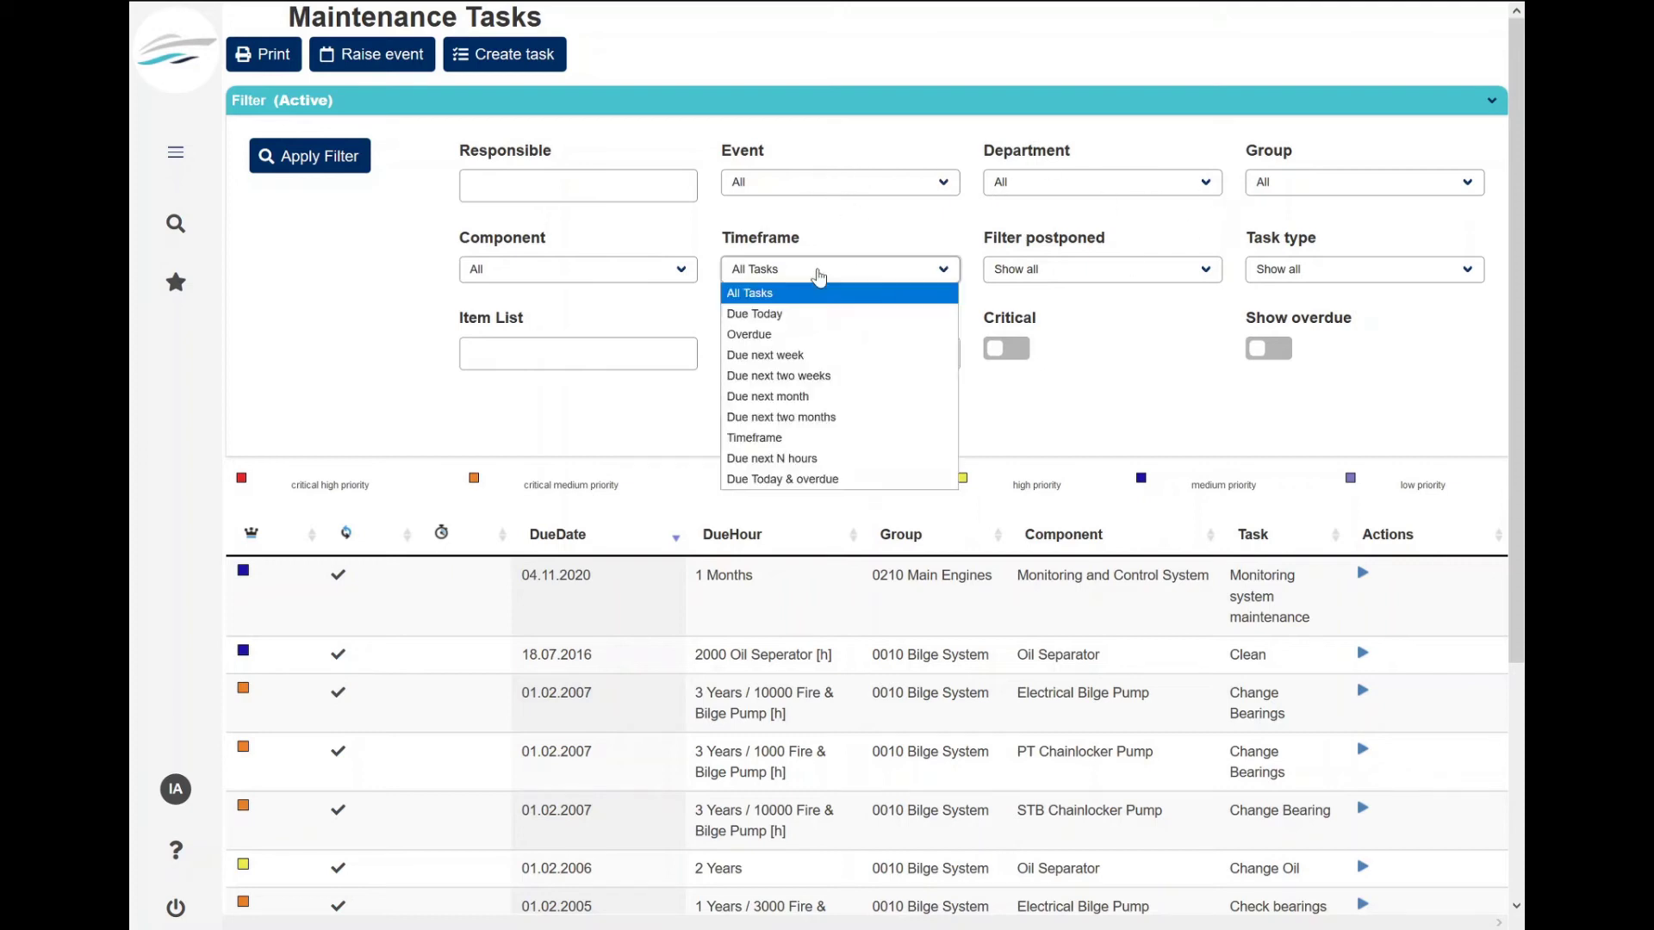
pyautogui.click(841, 398)
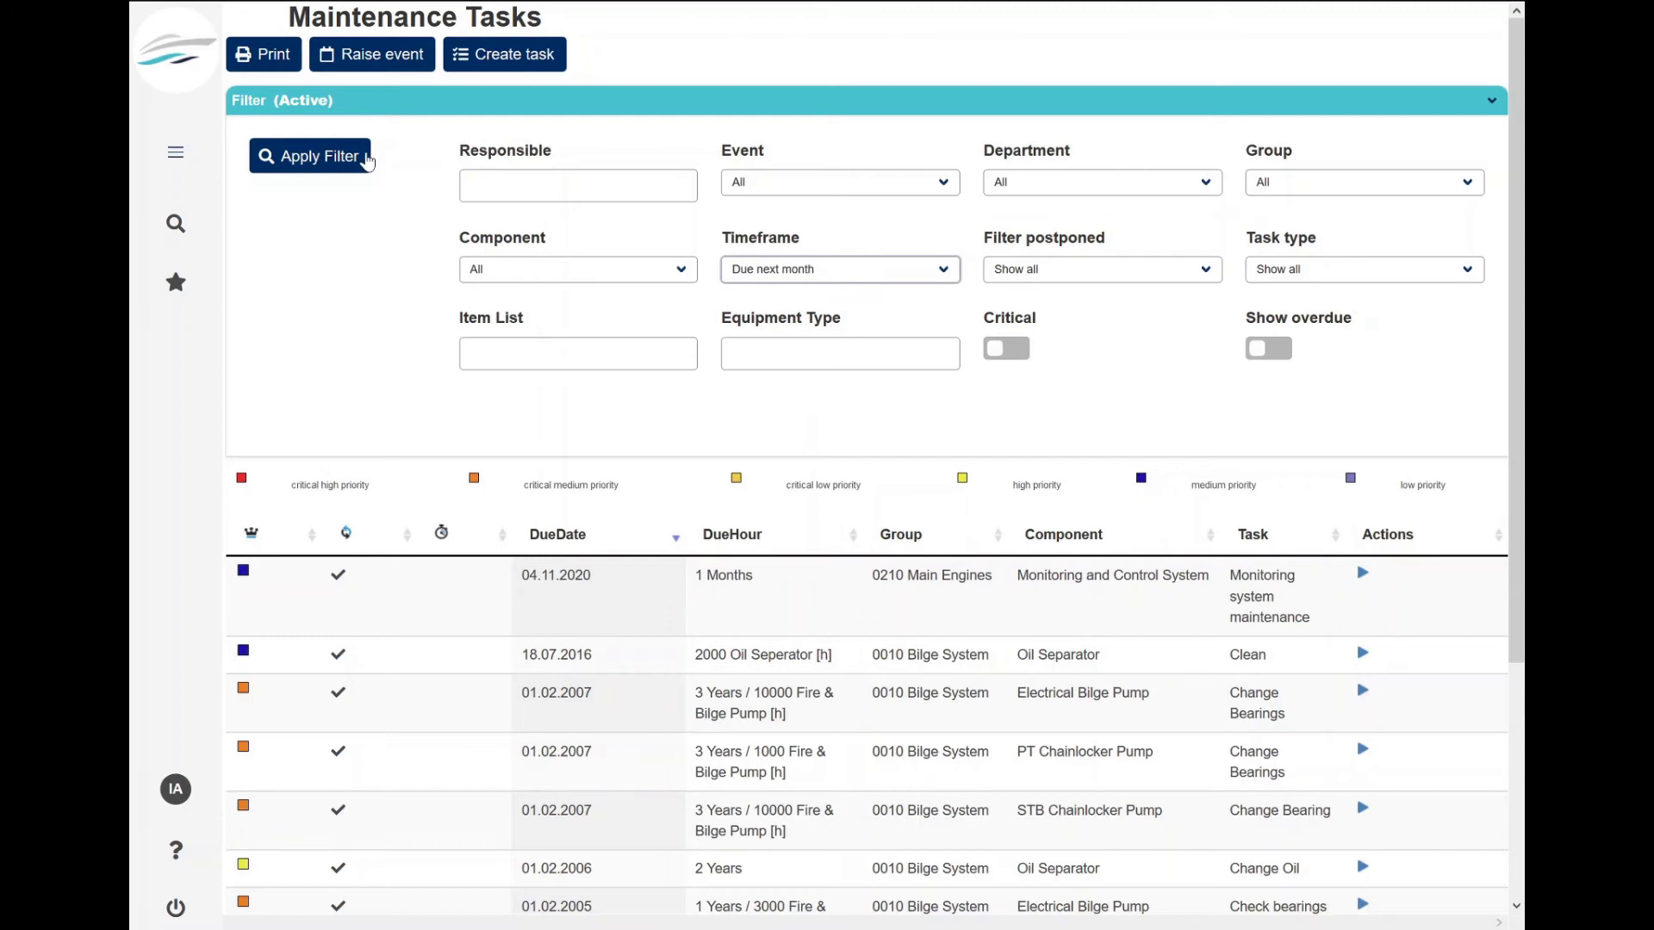
pyautogui.click(365, 160)
# Filter the maintenance tasks by the Due next two months timeframe
pyautogui.click(819, 270)
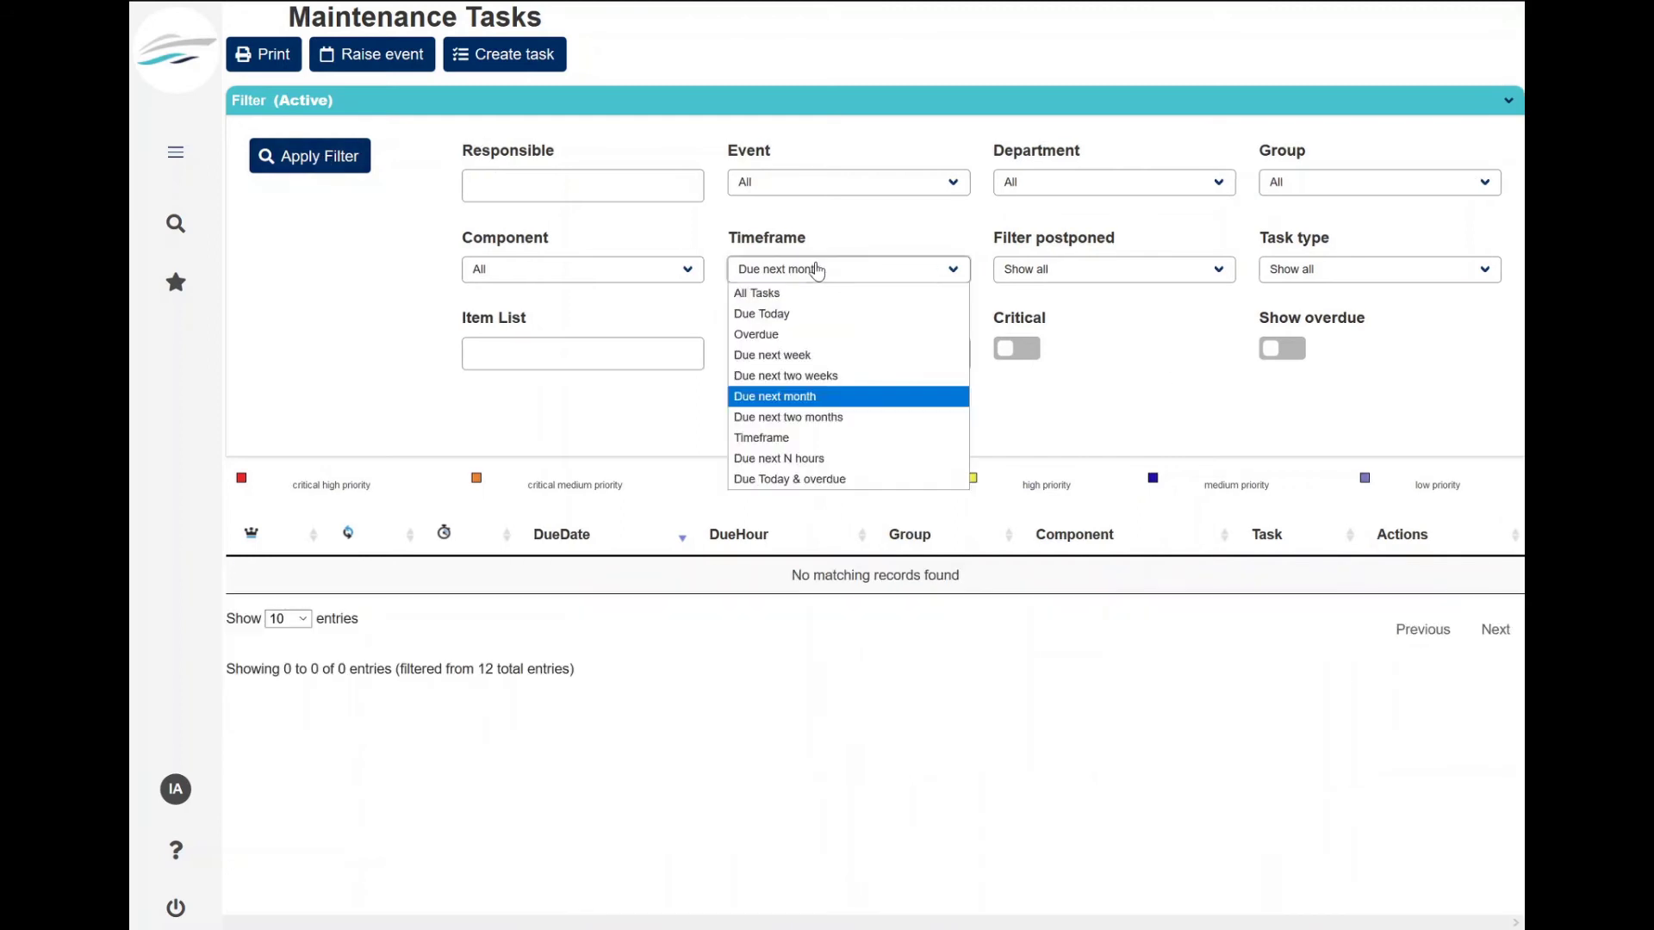
pyautogui.click(819, 418)
pyautogui.click(289, 157)
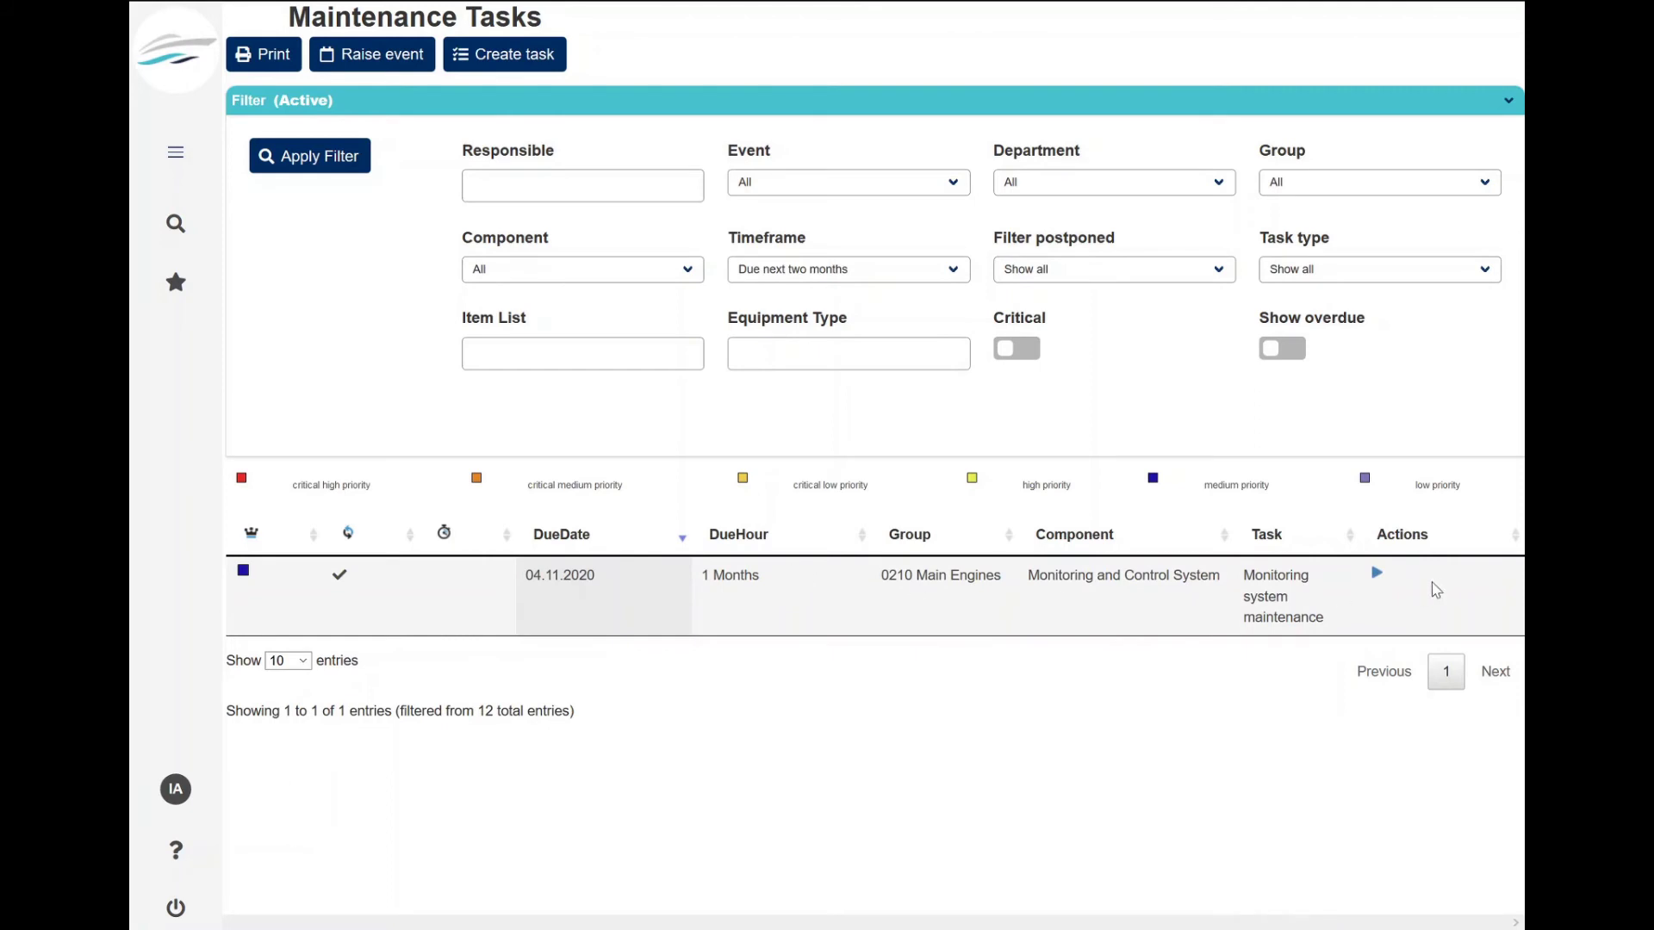
# Open the details of the Monitoring system maintenance task and review its related documents, history, spares, interval and job description
pyautogui.click(790, 598)
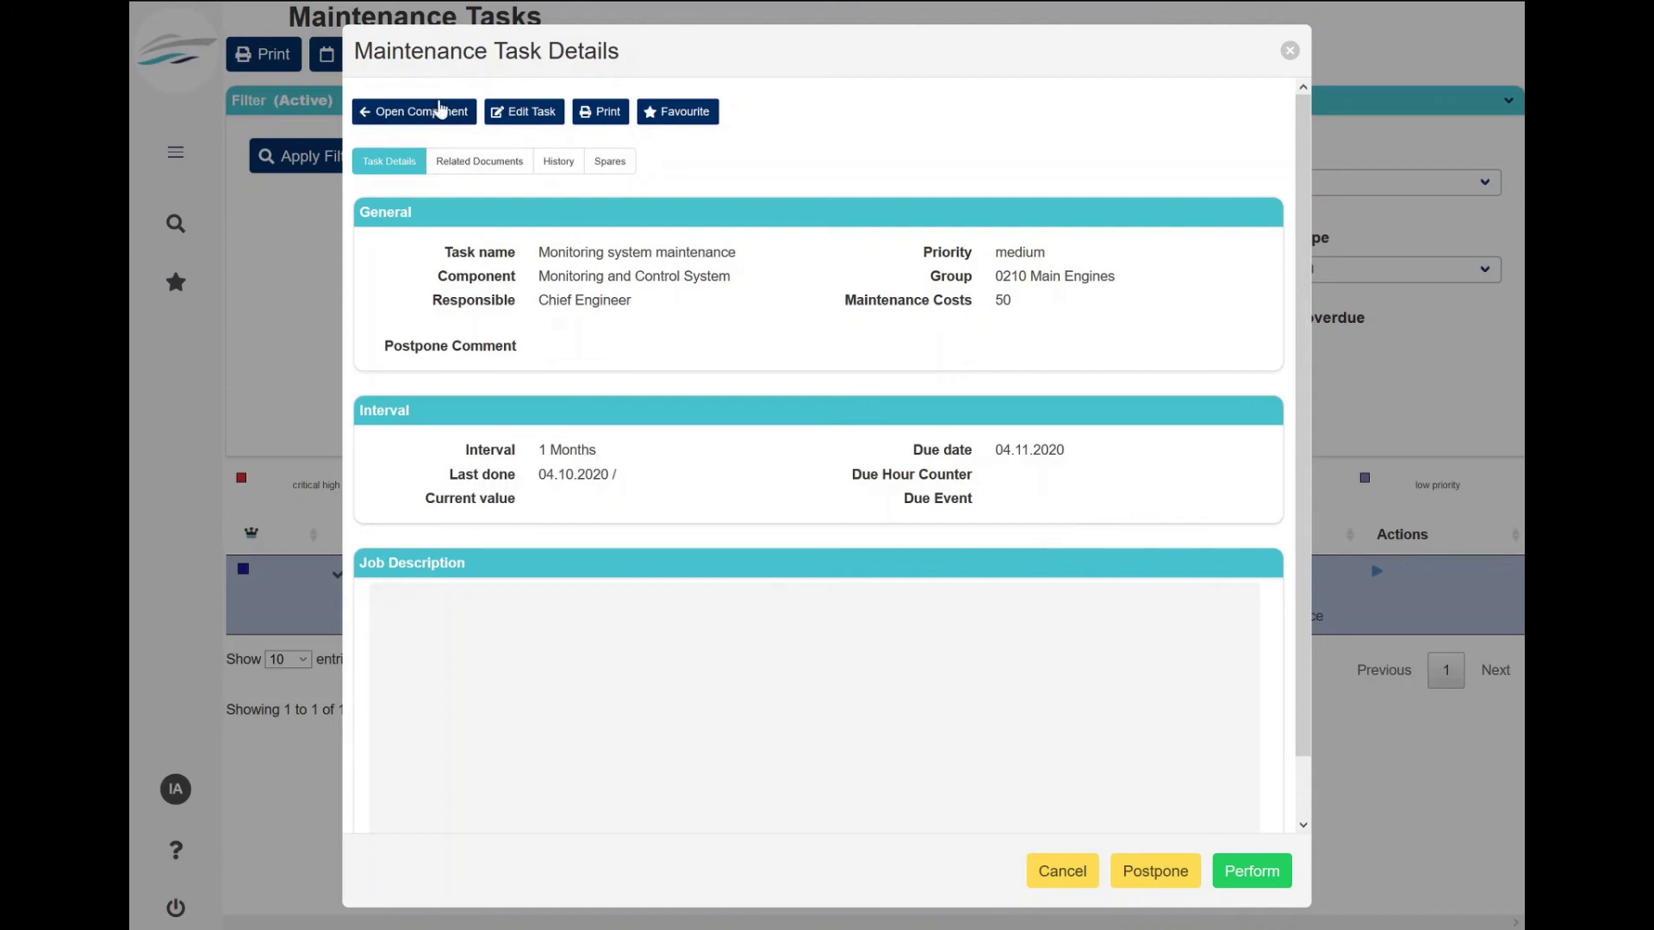
pyautogui.click(459, 161)
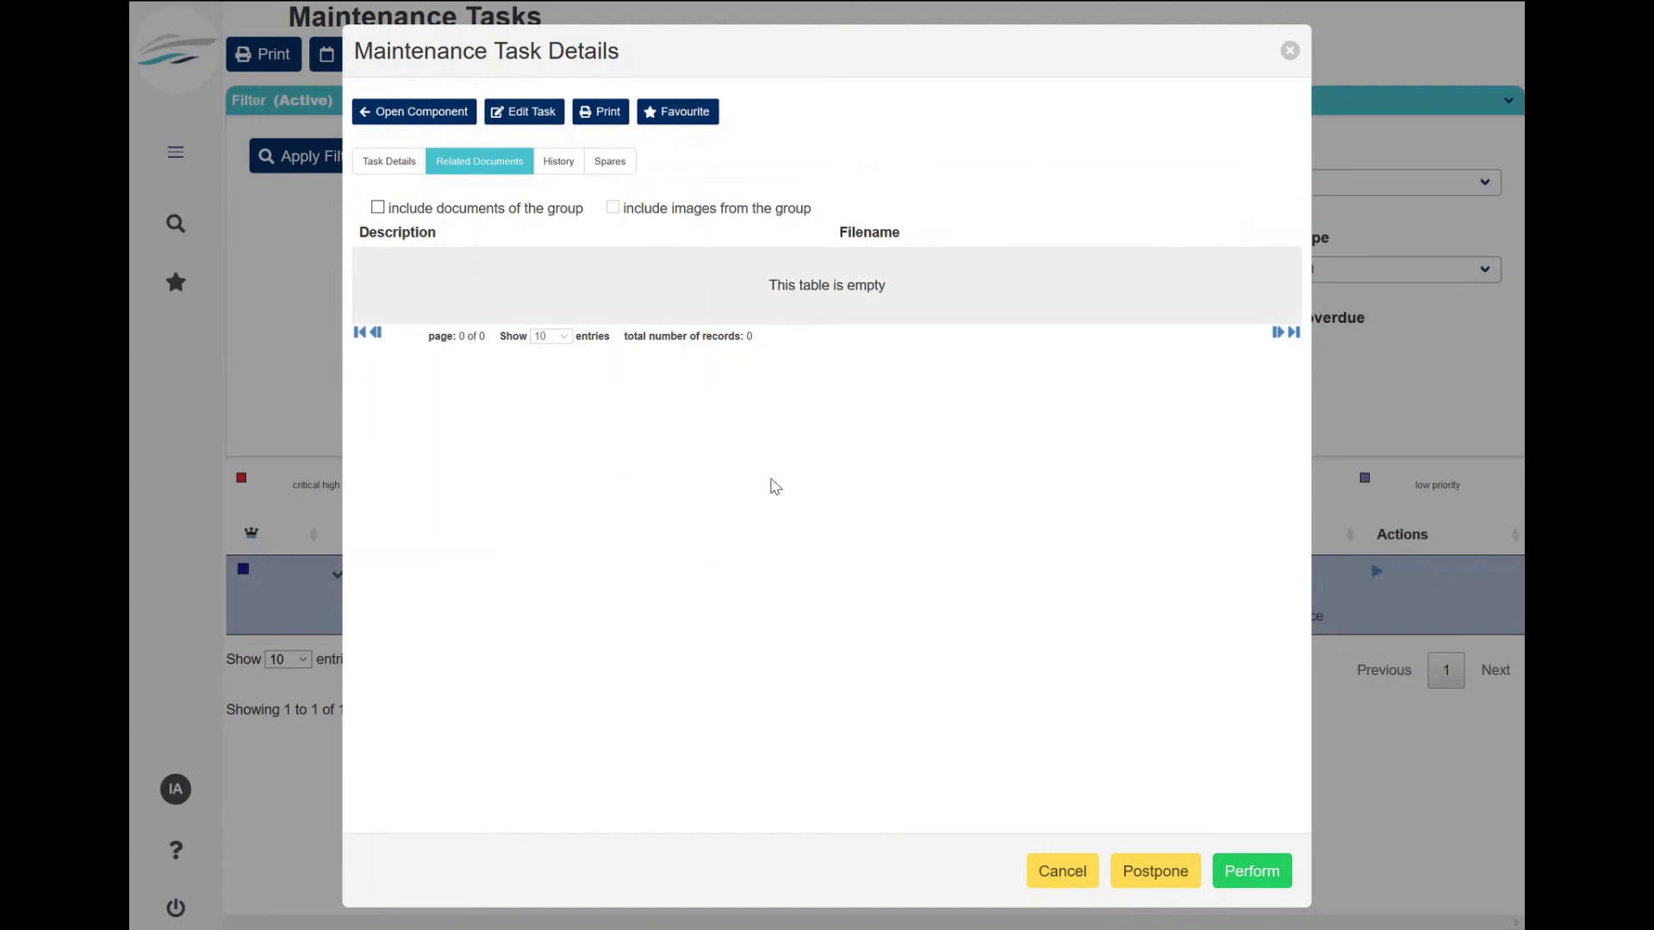
pyautogui.click(559, 163)
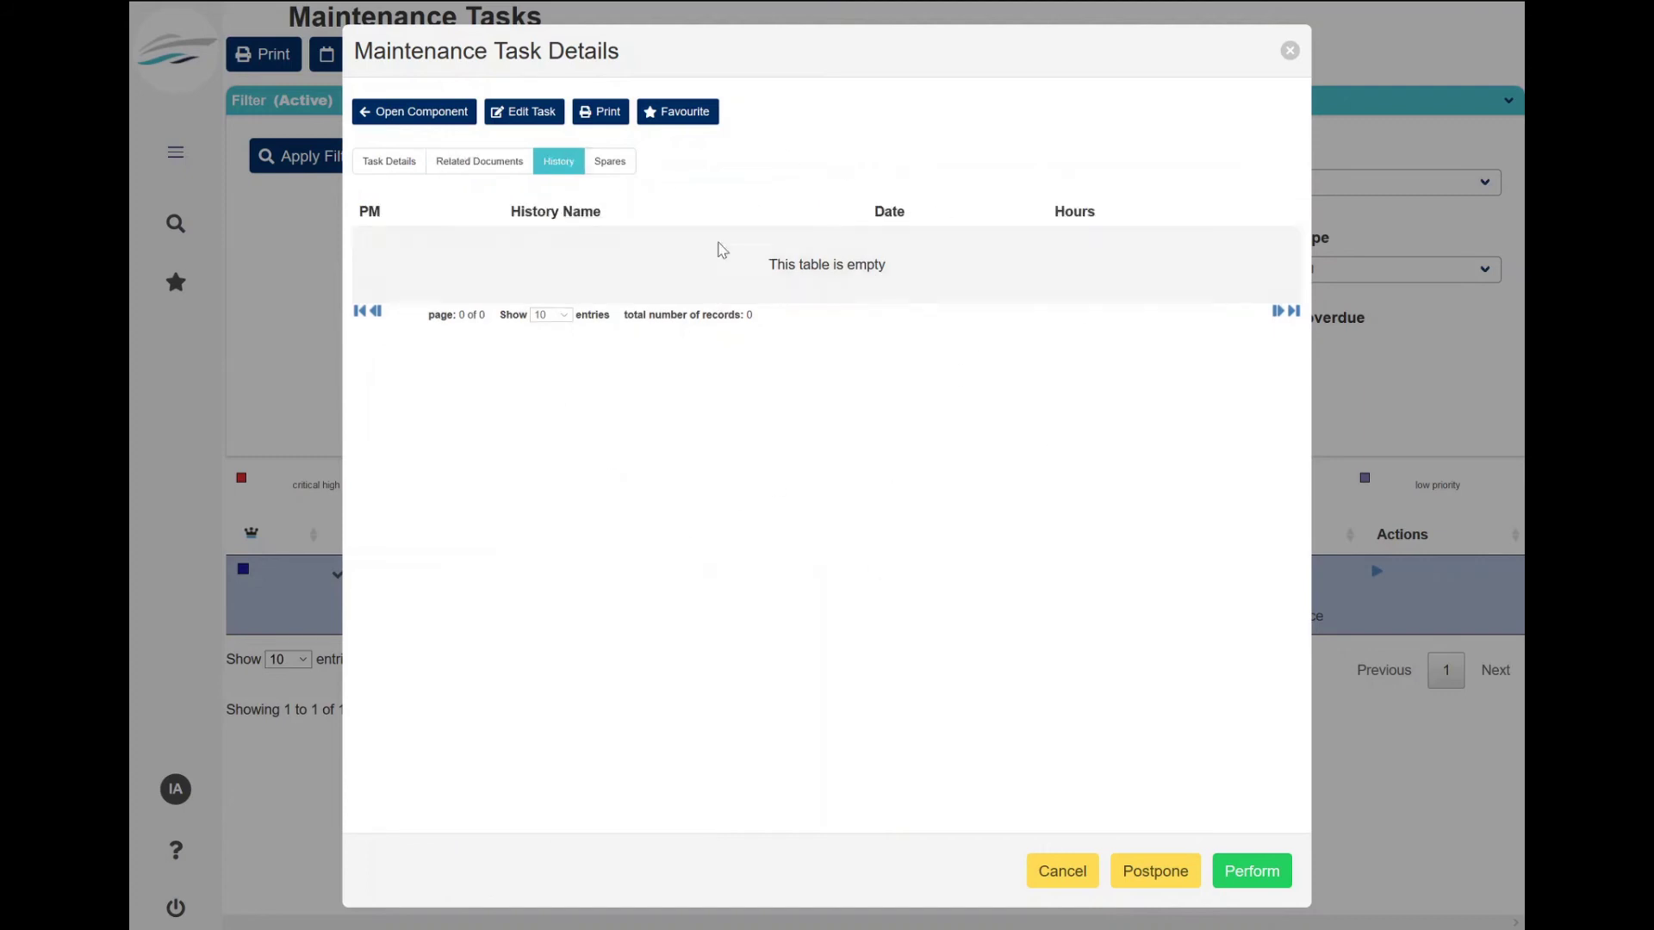
pyautogui.click(627, 163)
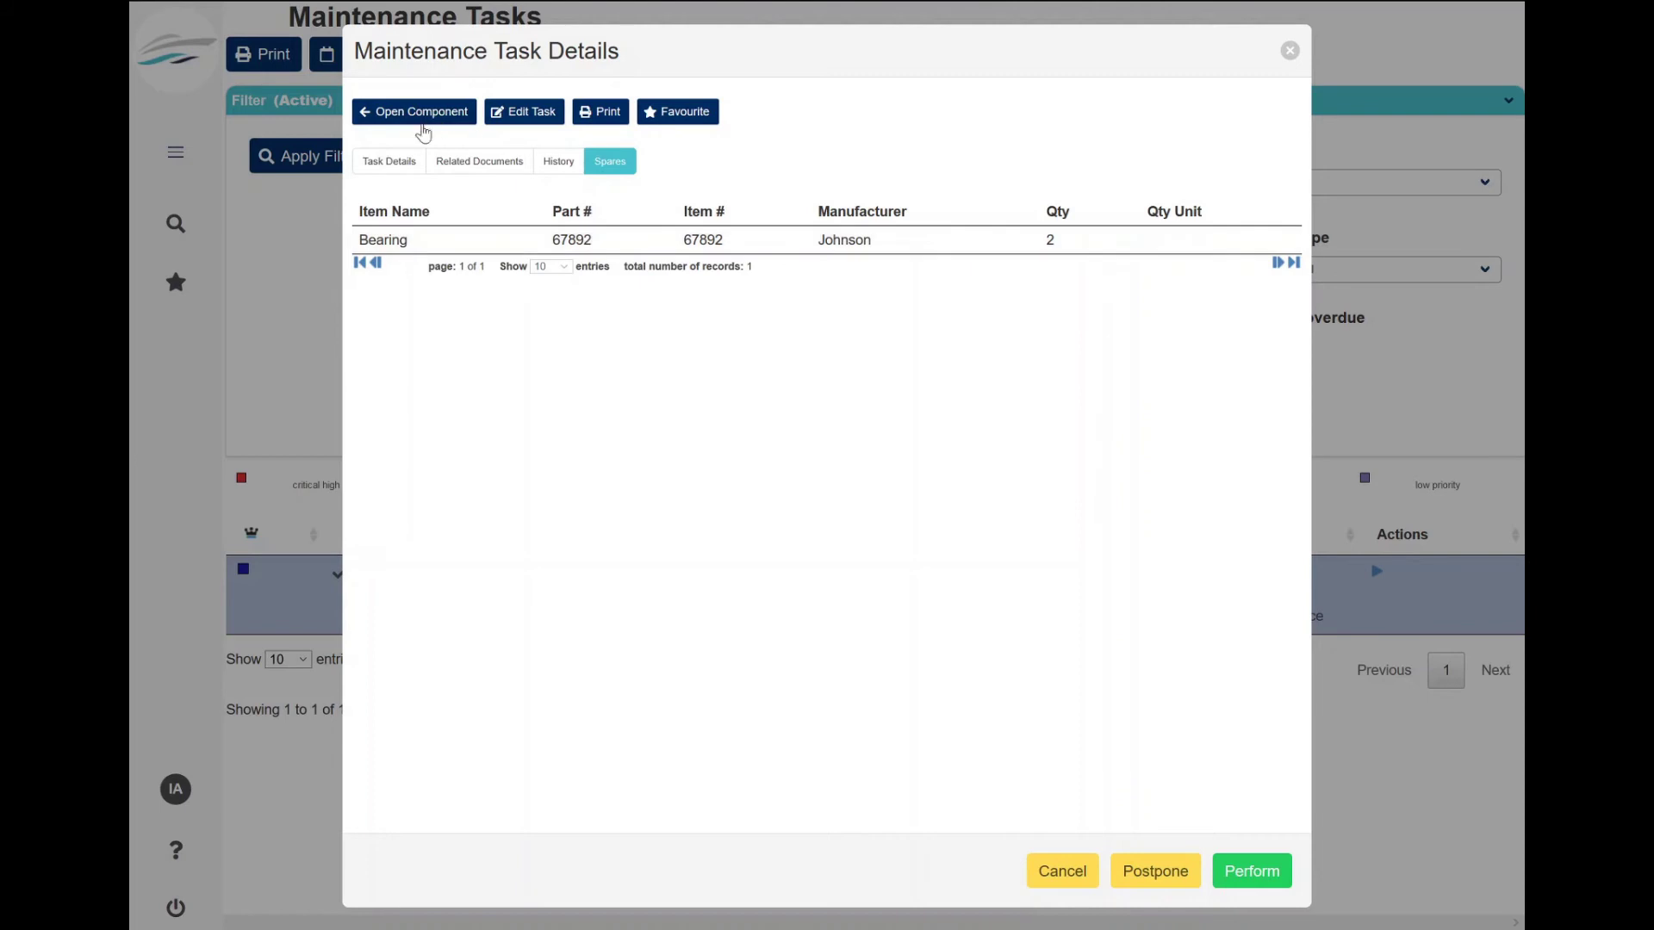
pyautogui.click(402, 164)
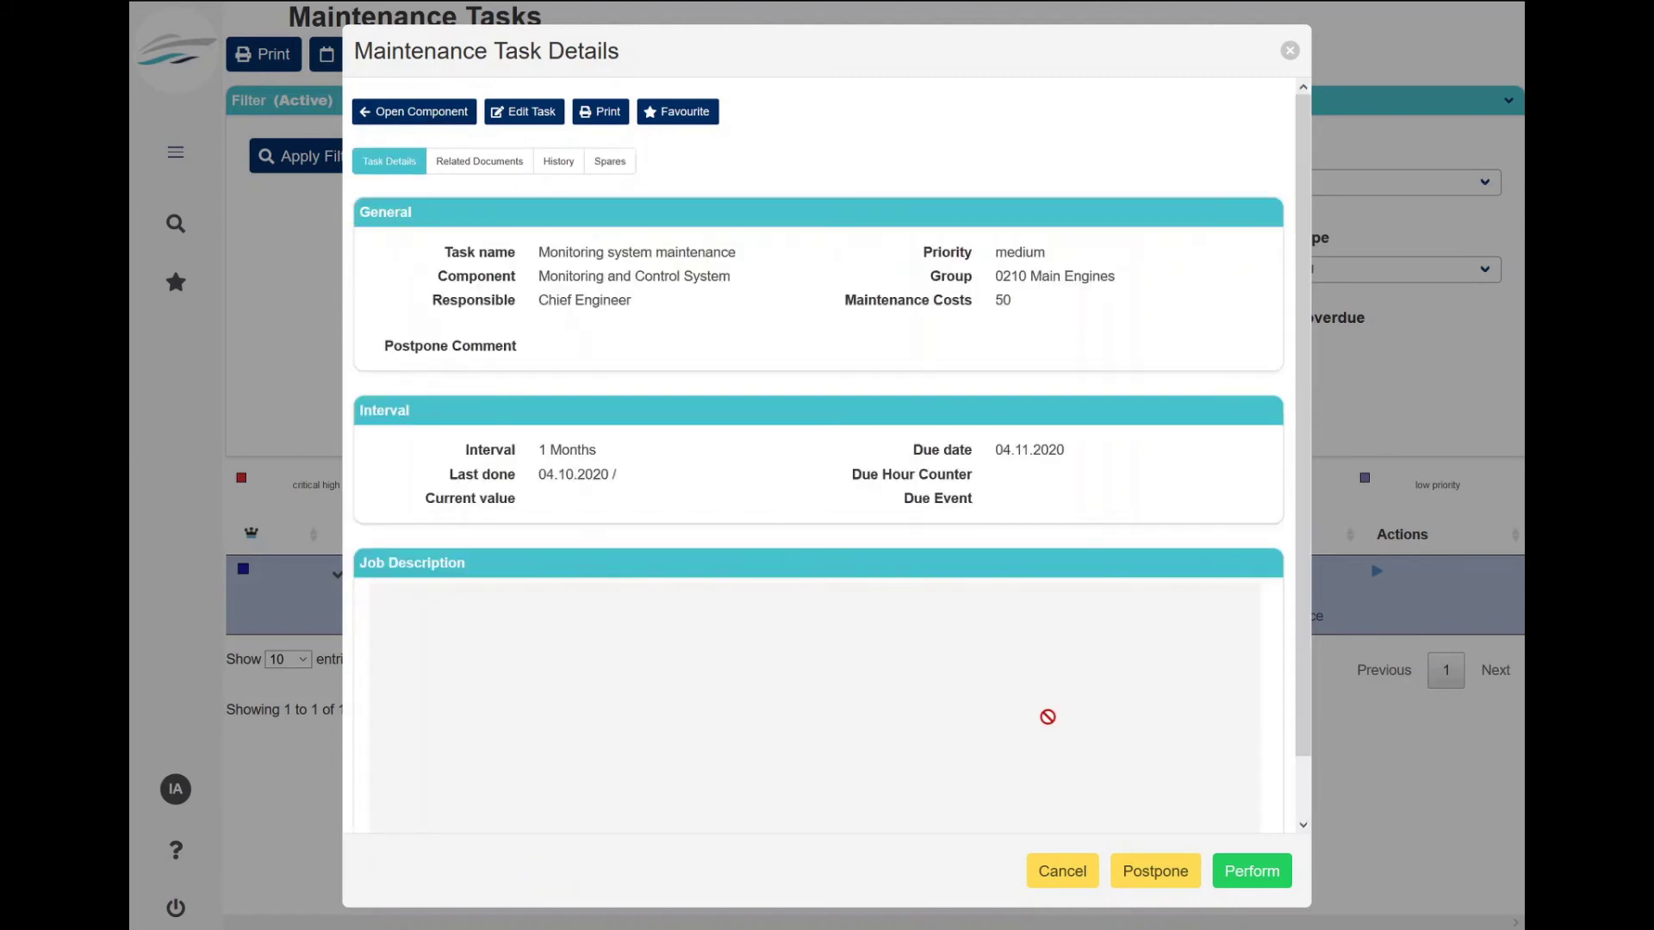
pyautogui.scroll(-1, 1120, 723)
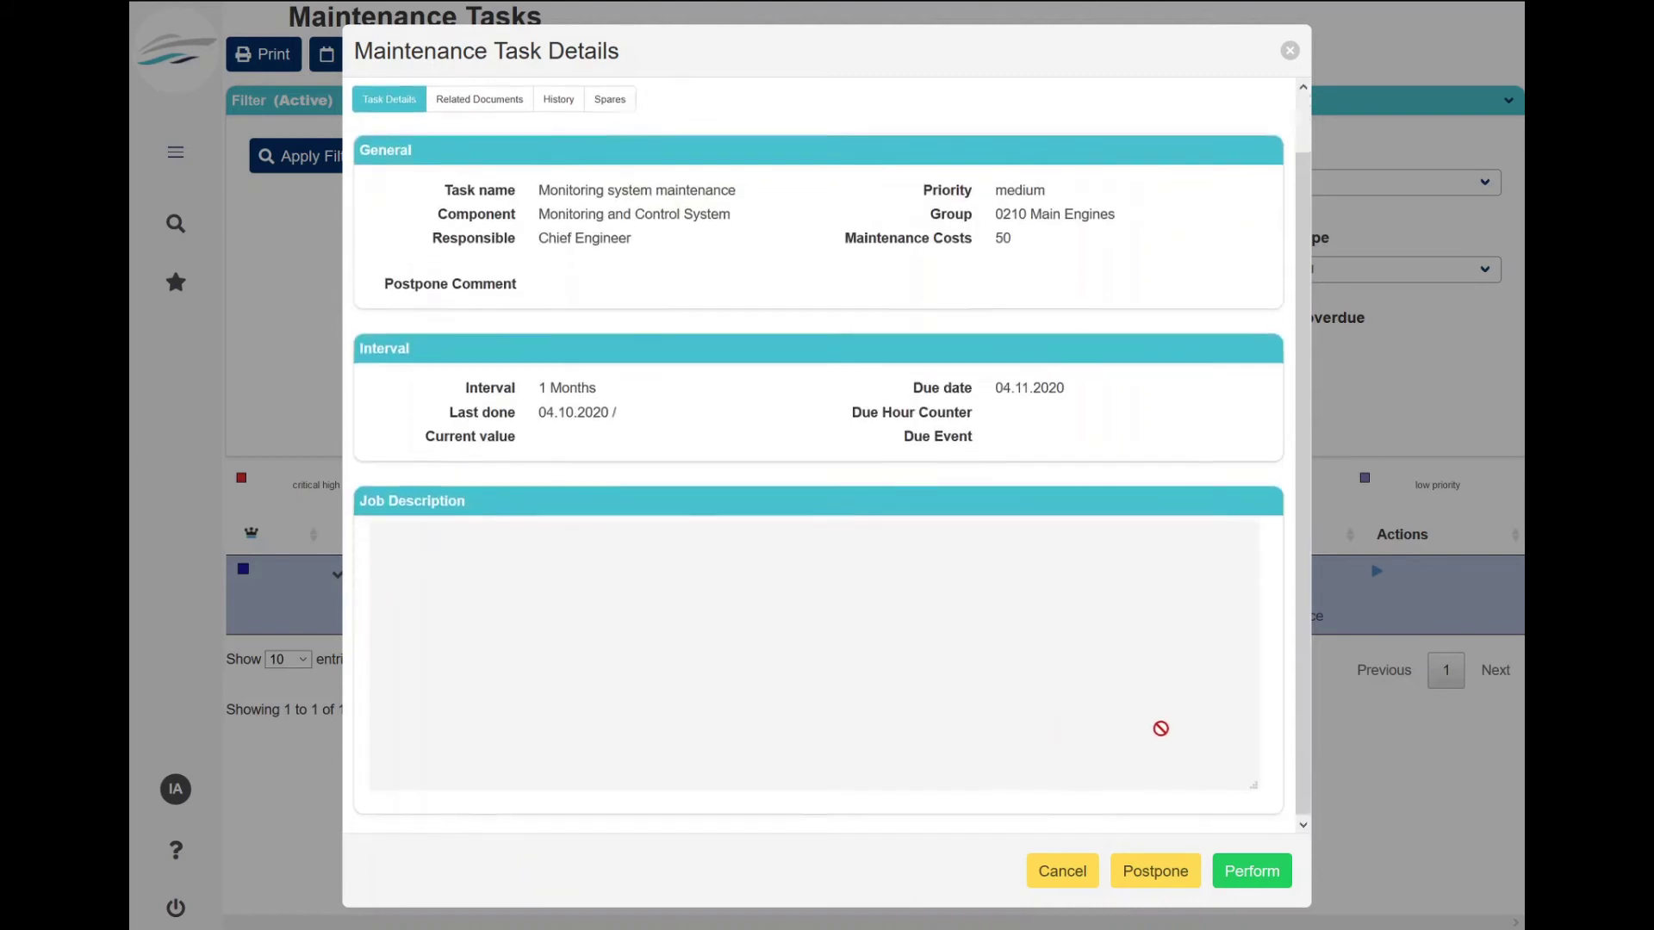
# Start performing the Monitoring system maintenance task and review the form's comments, category, completion date, costs, spares and documents
pyautogui.click(1272, 877)
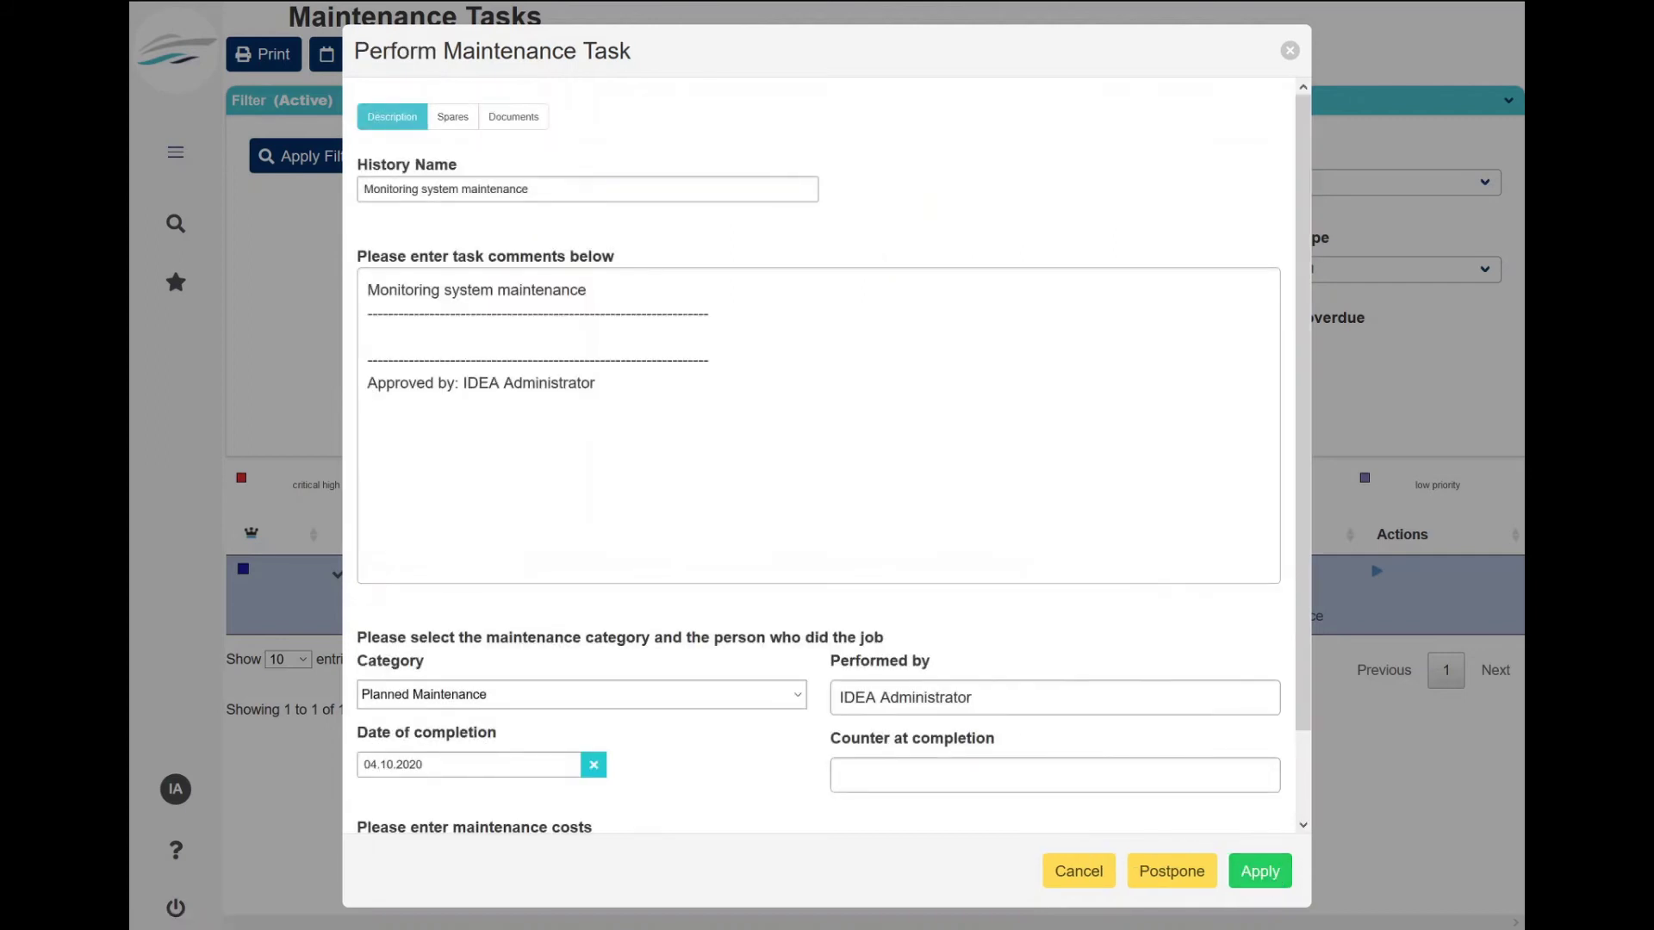
pyautogui.scroll(-1, 504, 219)
pyautogui.scroll(1, 504, 219)
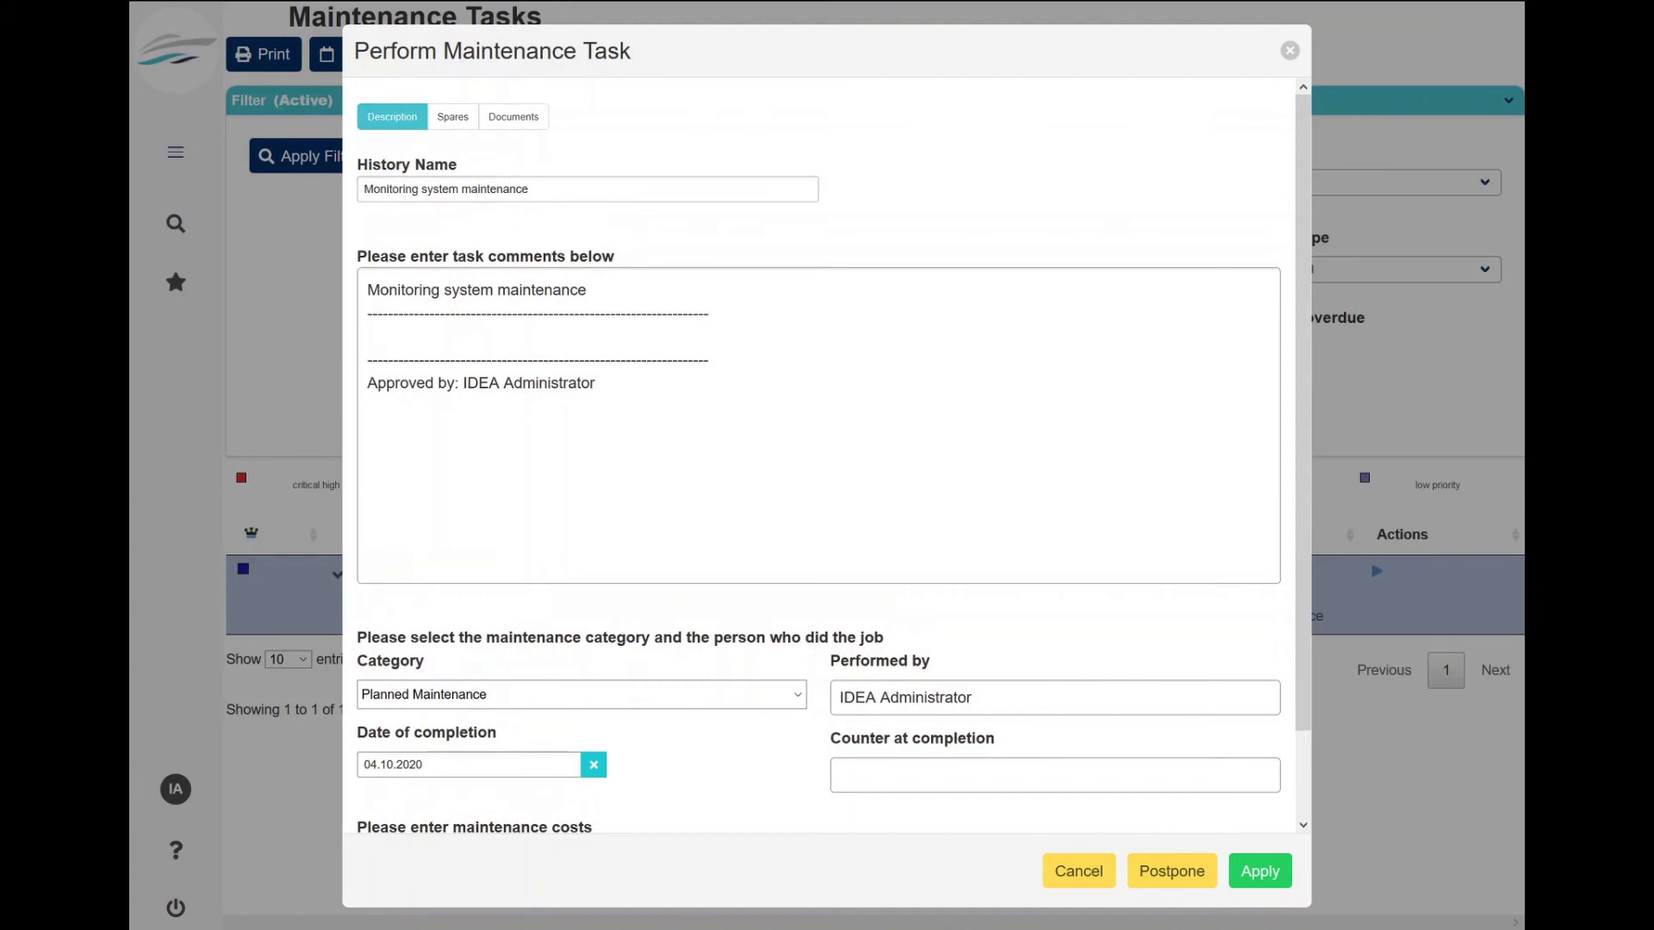
pyautogui.scroll(-1, 605, 273)
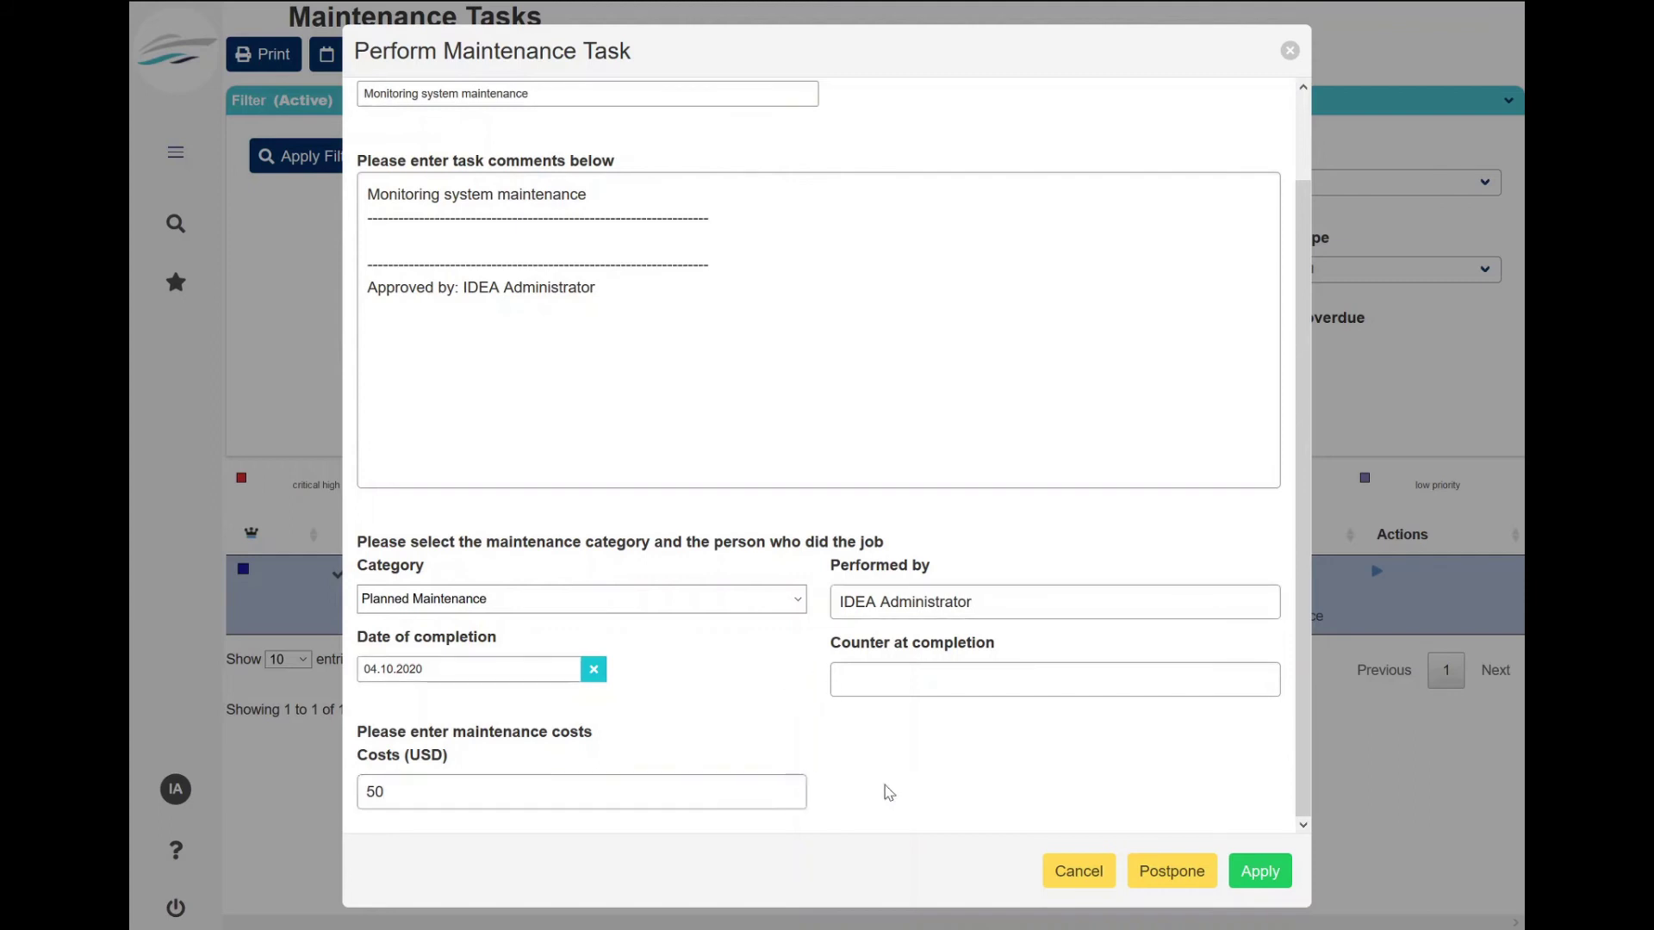
pyautogui.scroll(2, 671, 561)
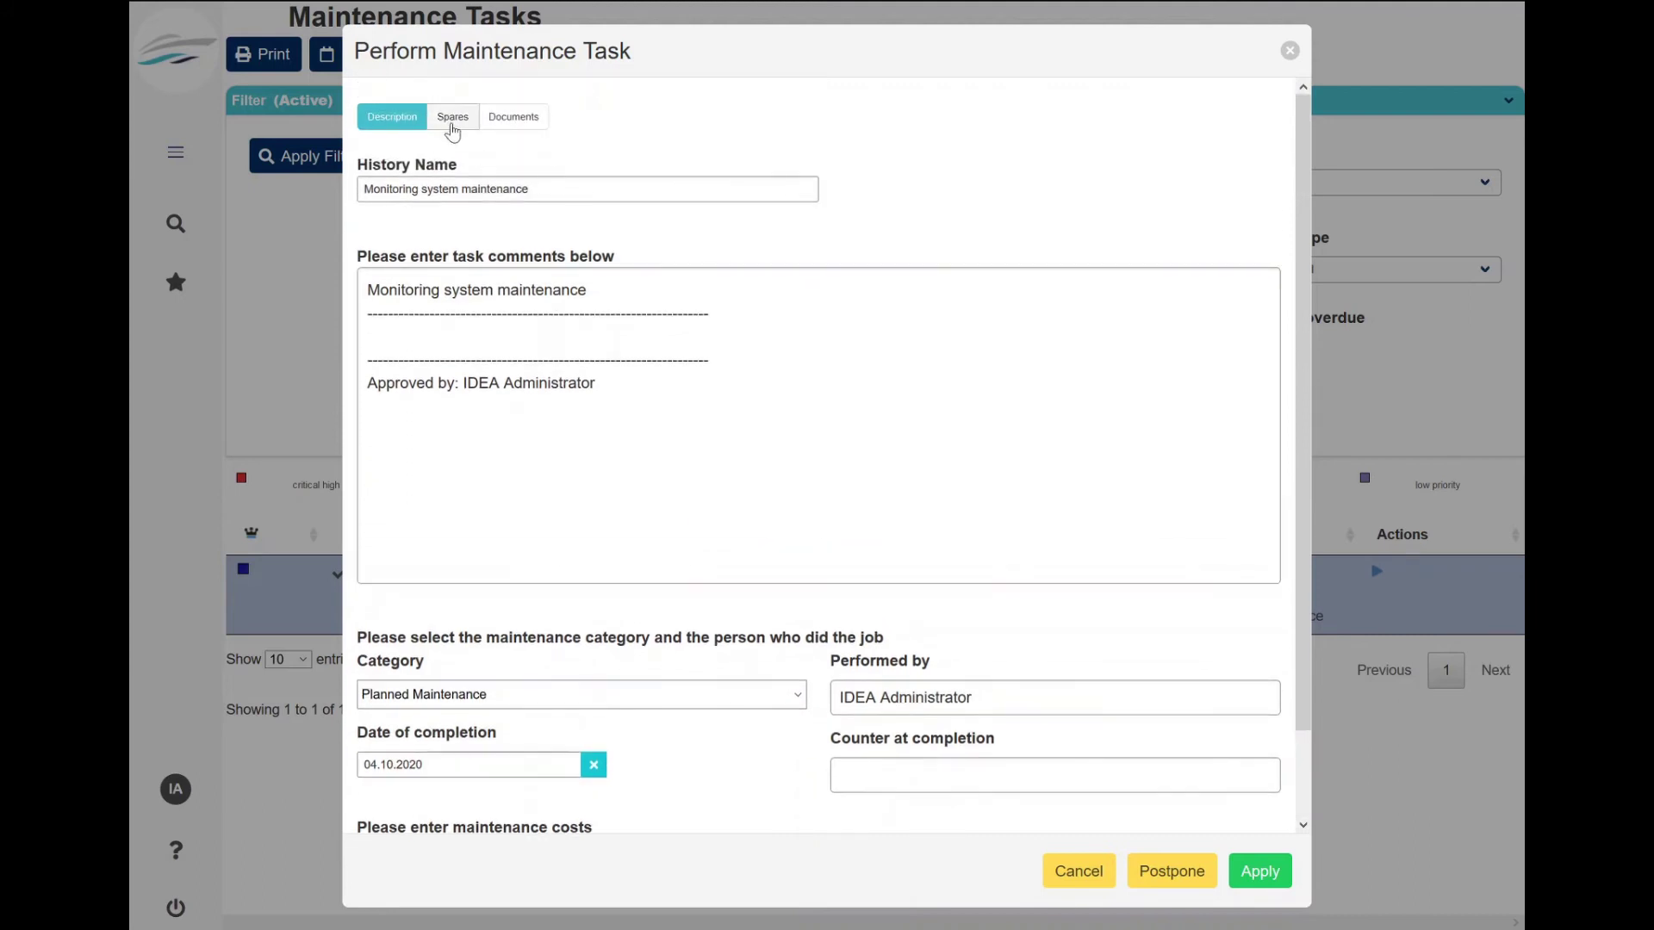
pyautogui.click(453, 117)
pyautogui.click(527, 117)
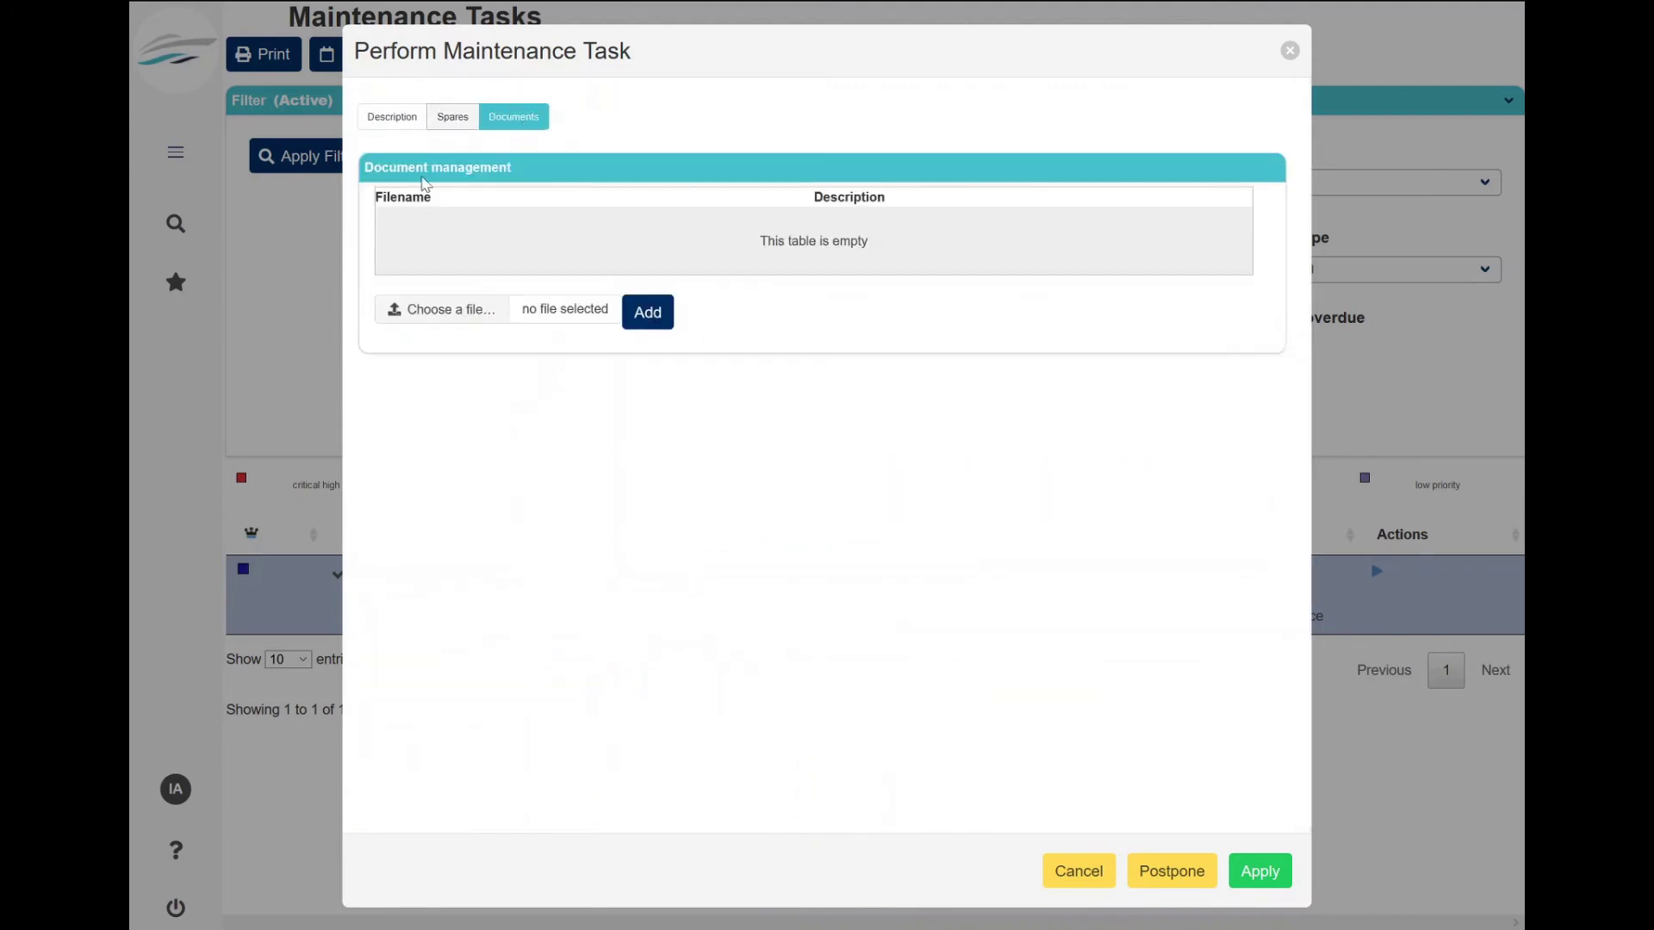
pyautogui.click(392, 117)
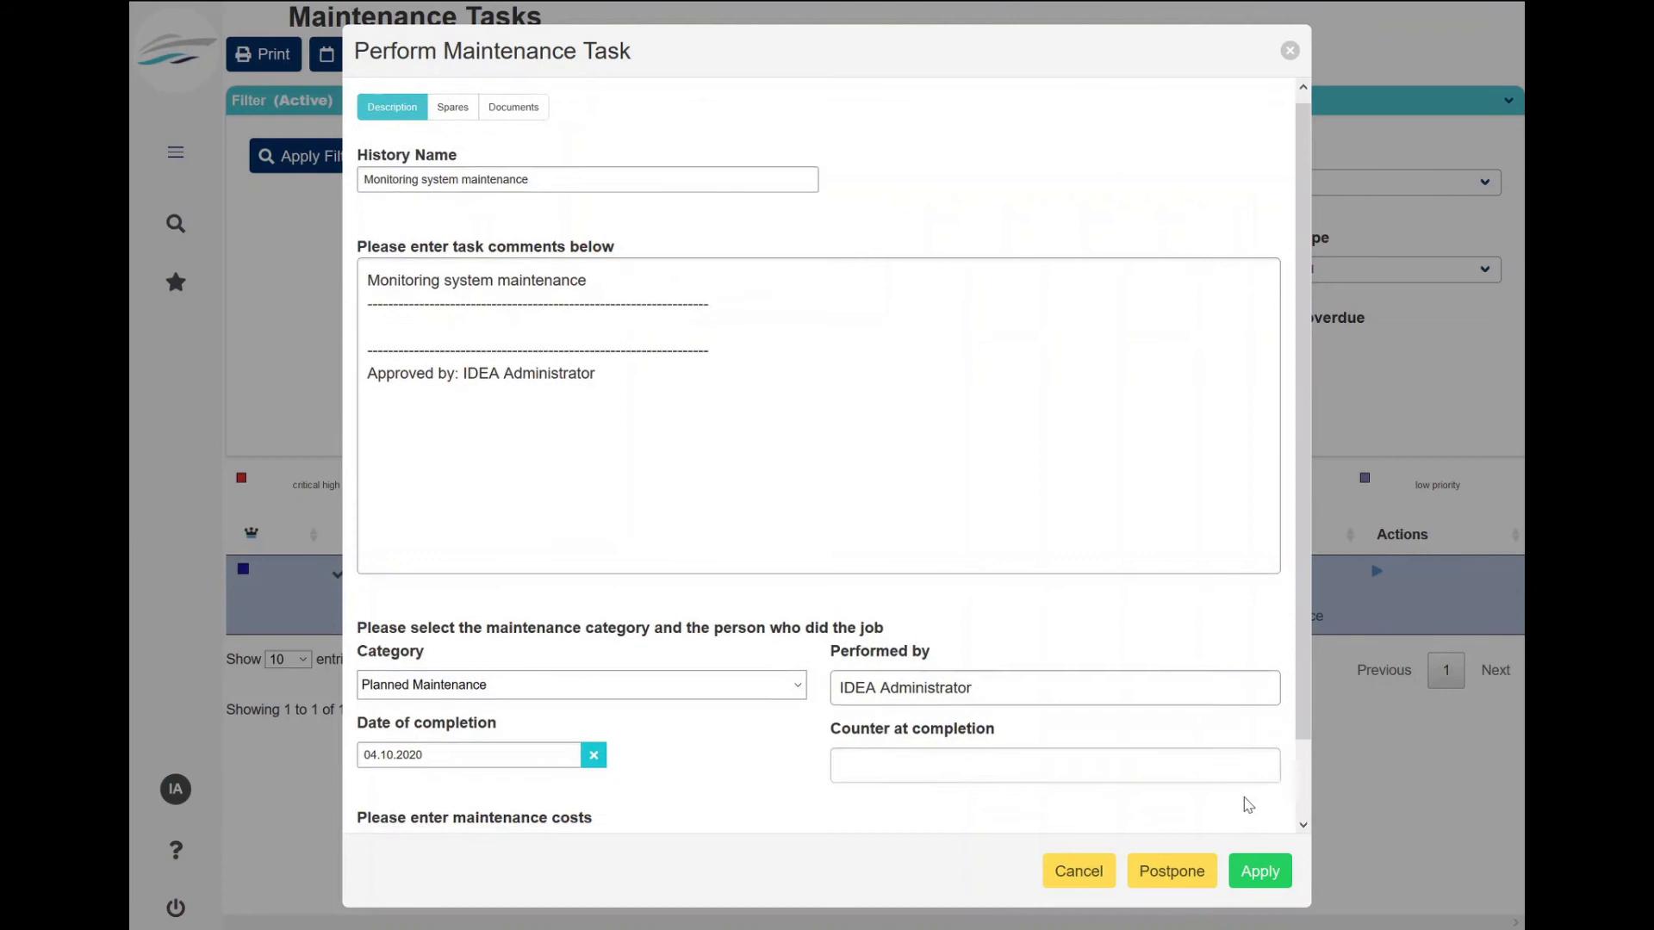
# Apply the completed Monitoring system maintenance task so it is recorded in the history
pyautogui.scroll(-2, 1206, 801)
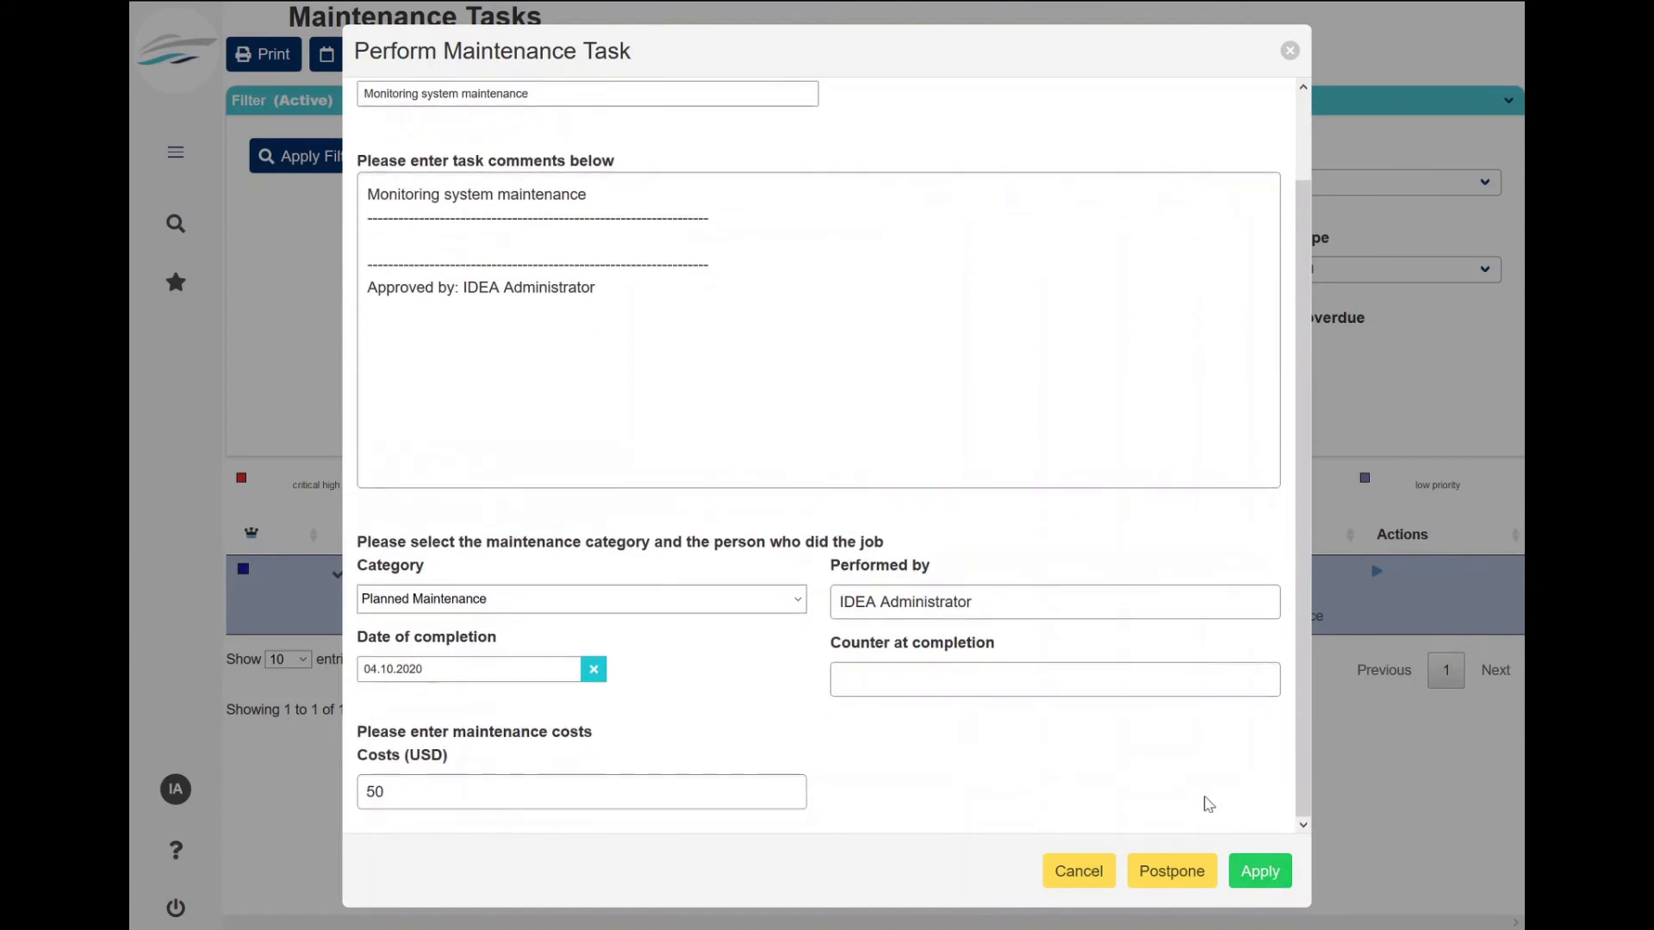
pyautogui.click(1258, 872)
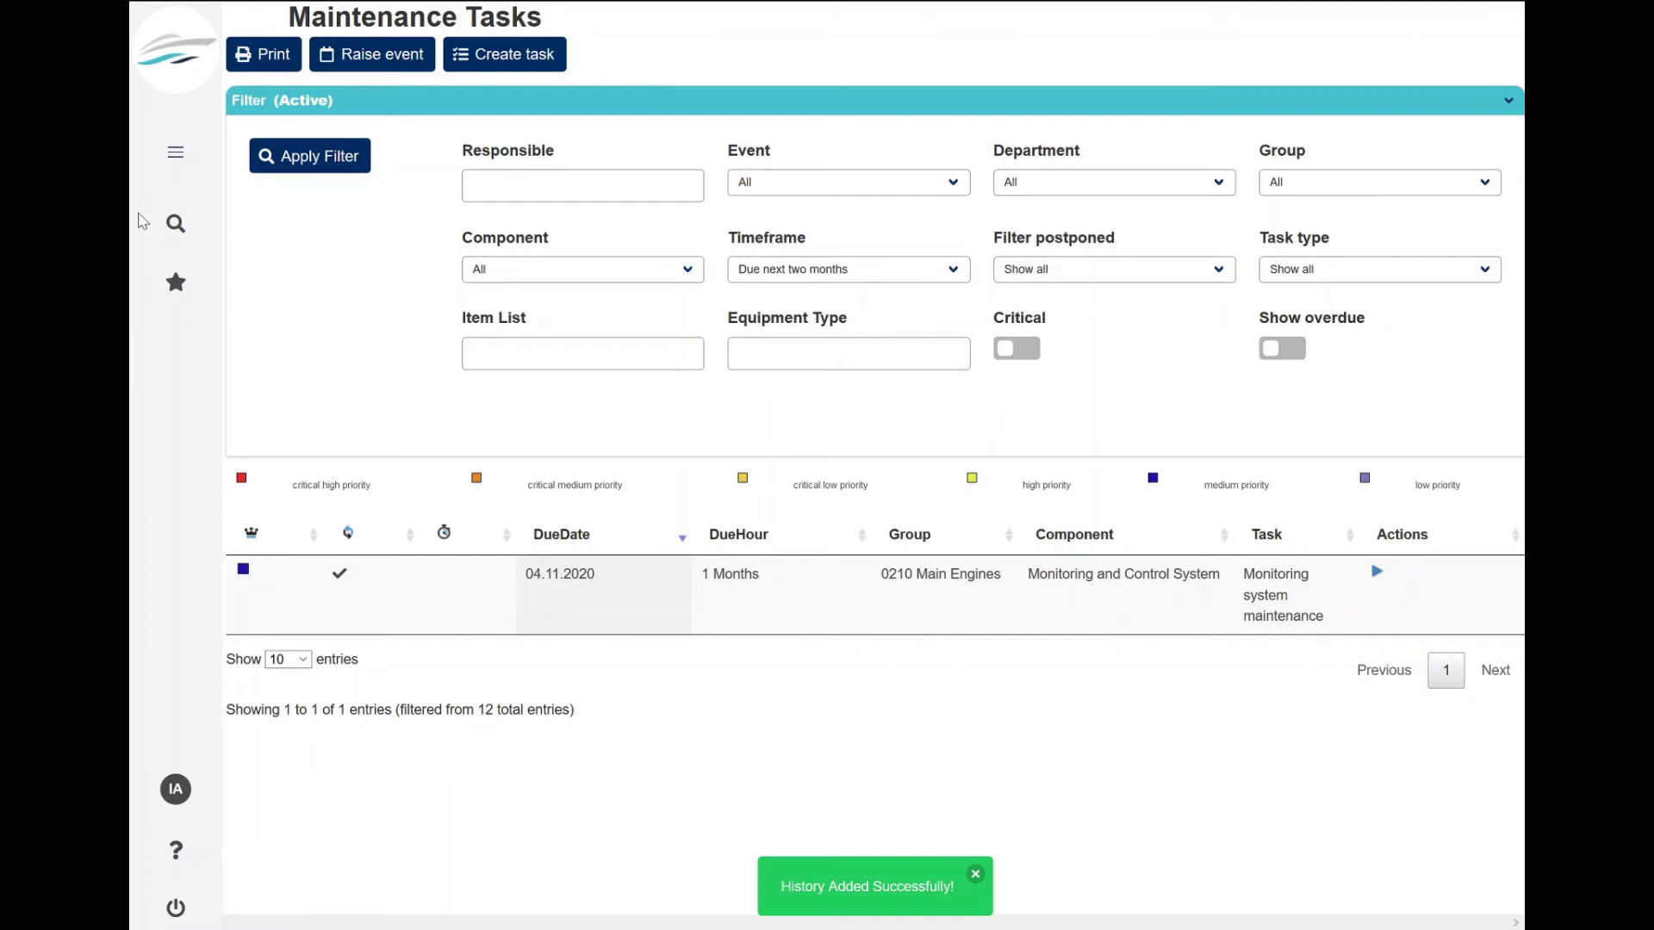
# Open the vessel database and view the history of the Monitoring and Control System under 02 Main Machinery, 0210 Main Engines
pyautogui.click(176, 152)
pyautogui.click(250, 52)
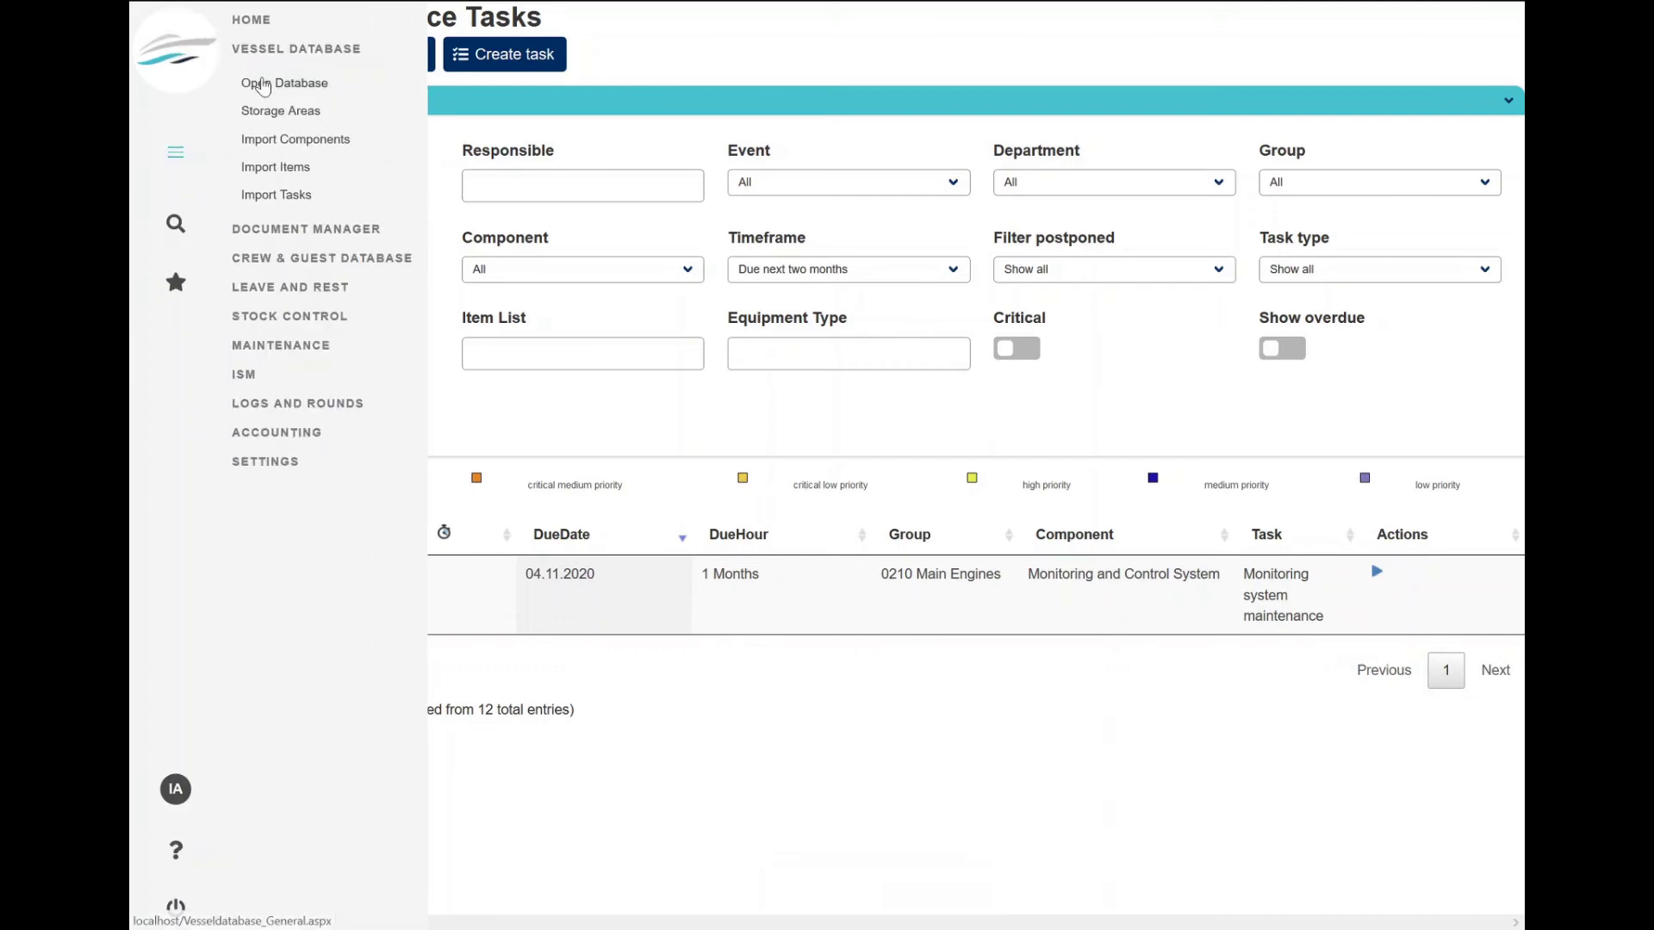
pyautogui.click(263, 84)
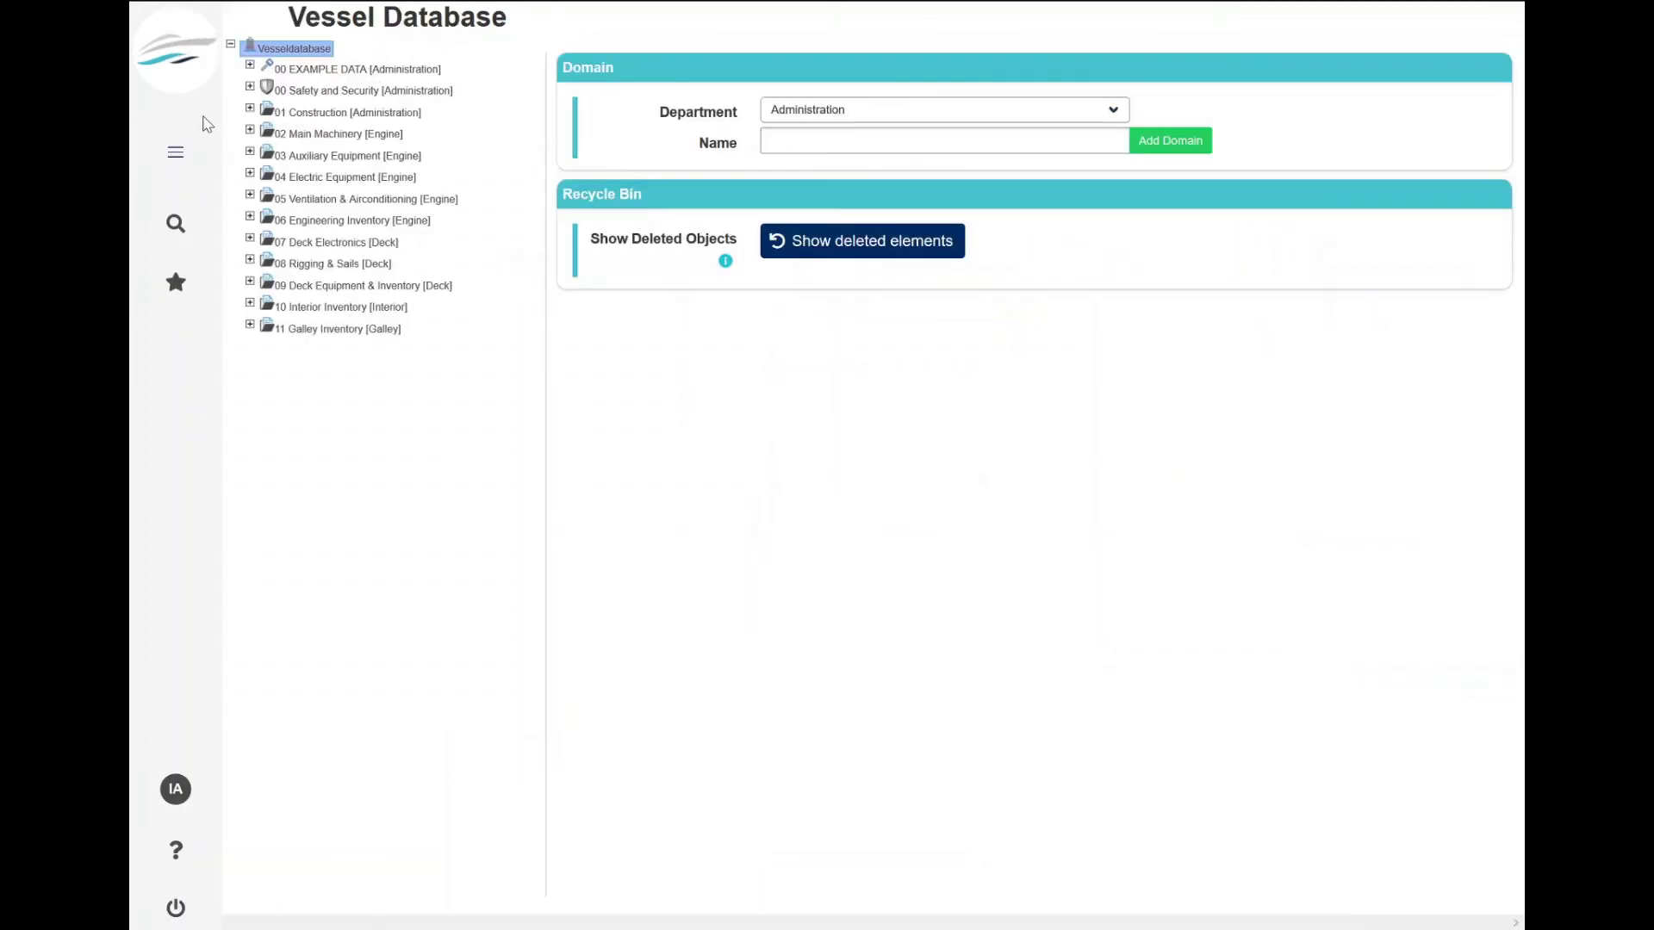
pyautogui.click(250, 131)
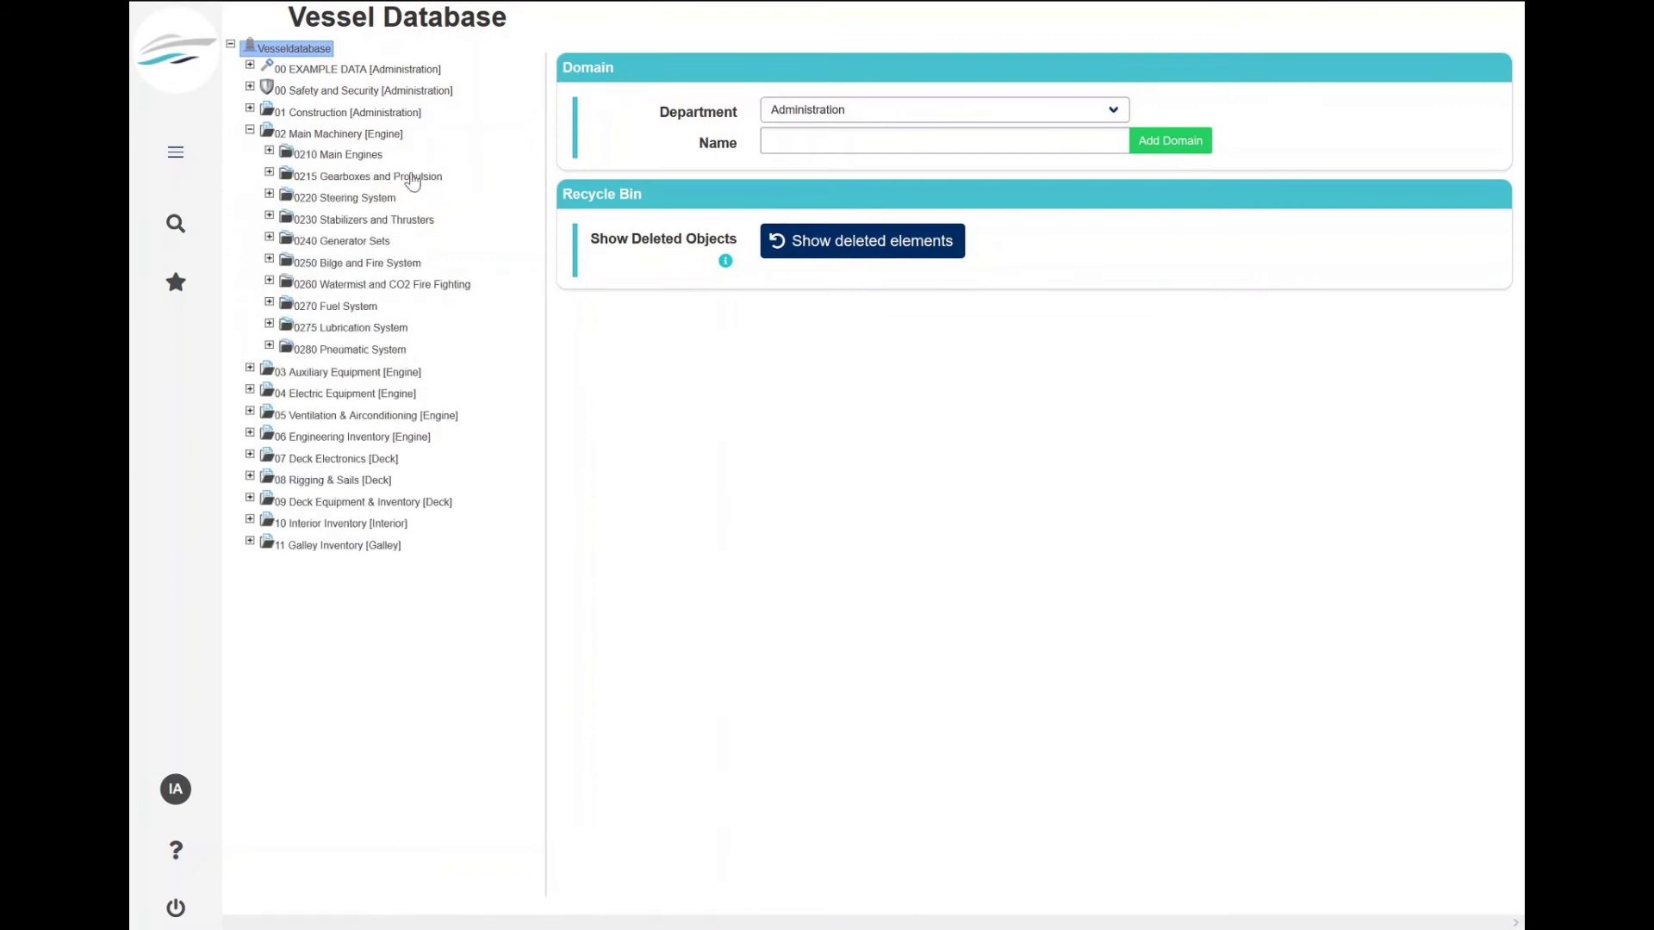
pyautogui.click(269, 151)
pyautogui.click(369, 178)
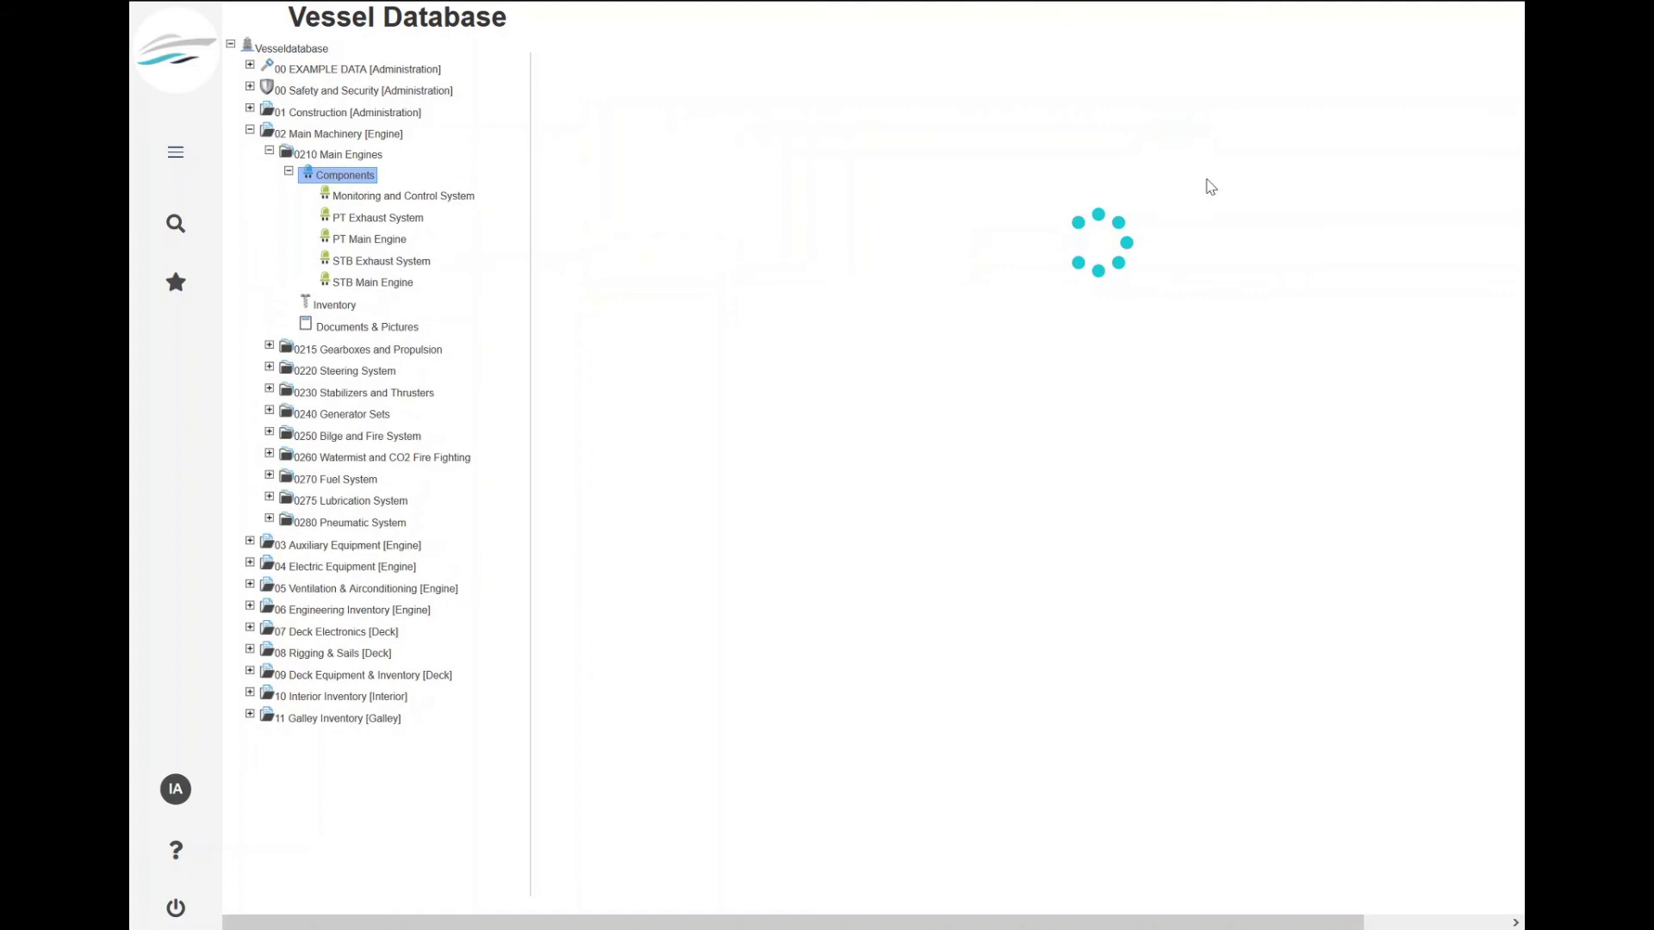
pyautogui.click(410, 198)
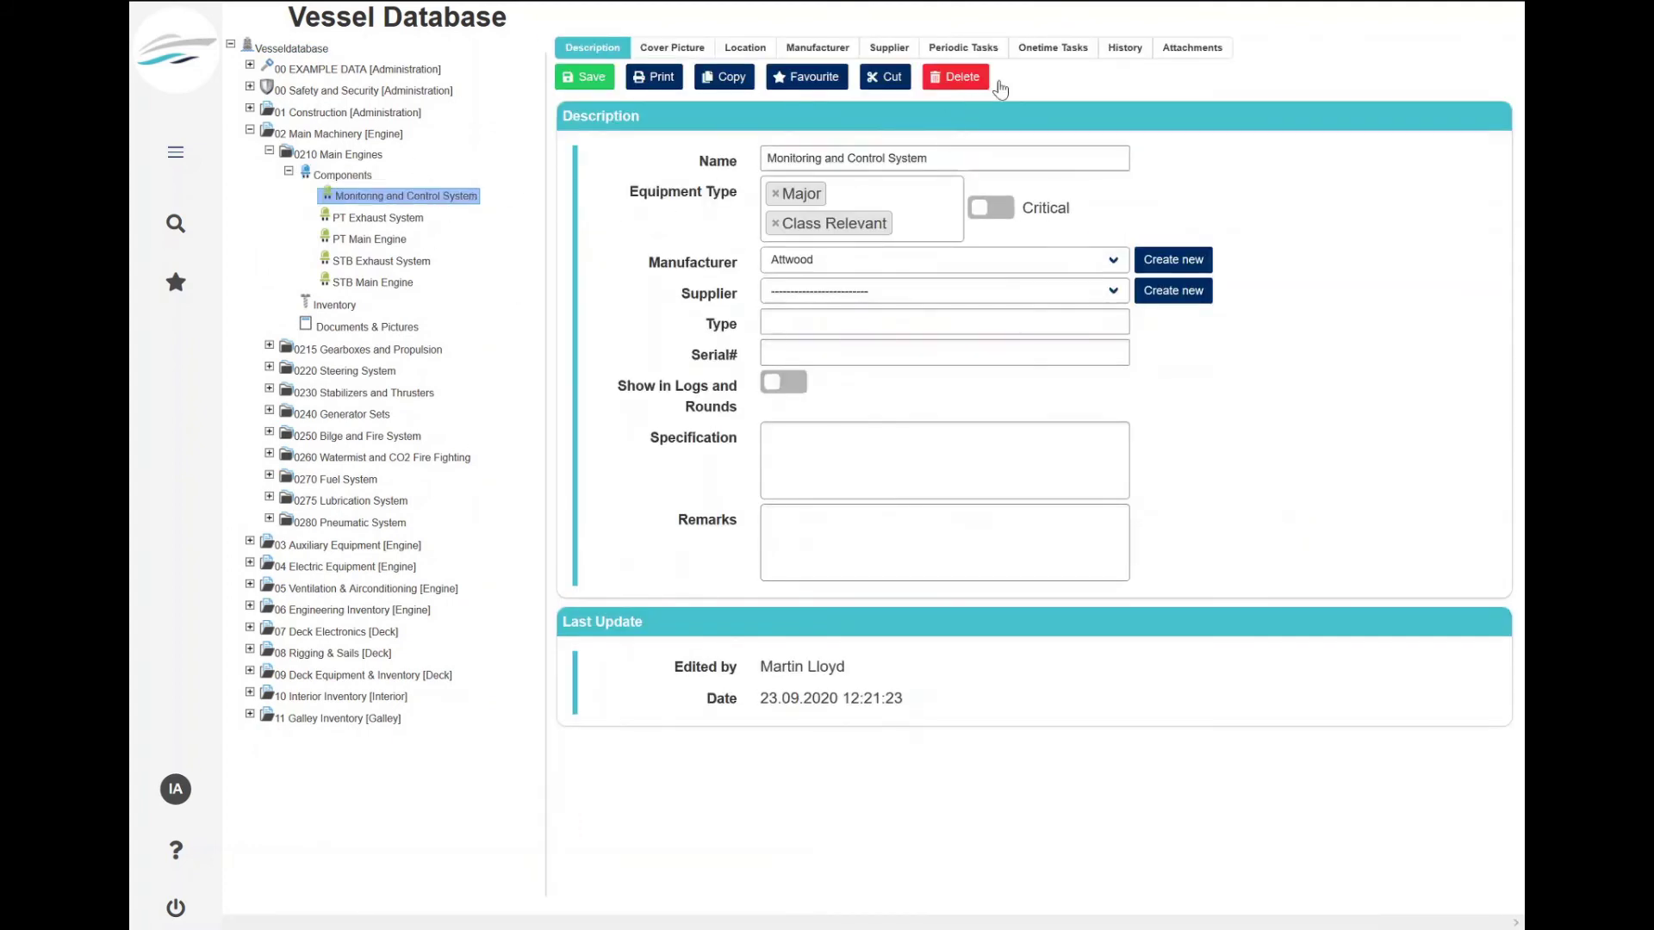
pyautogui.click(1120, 49)
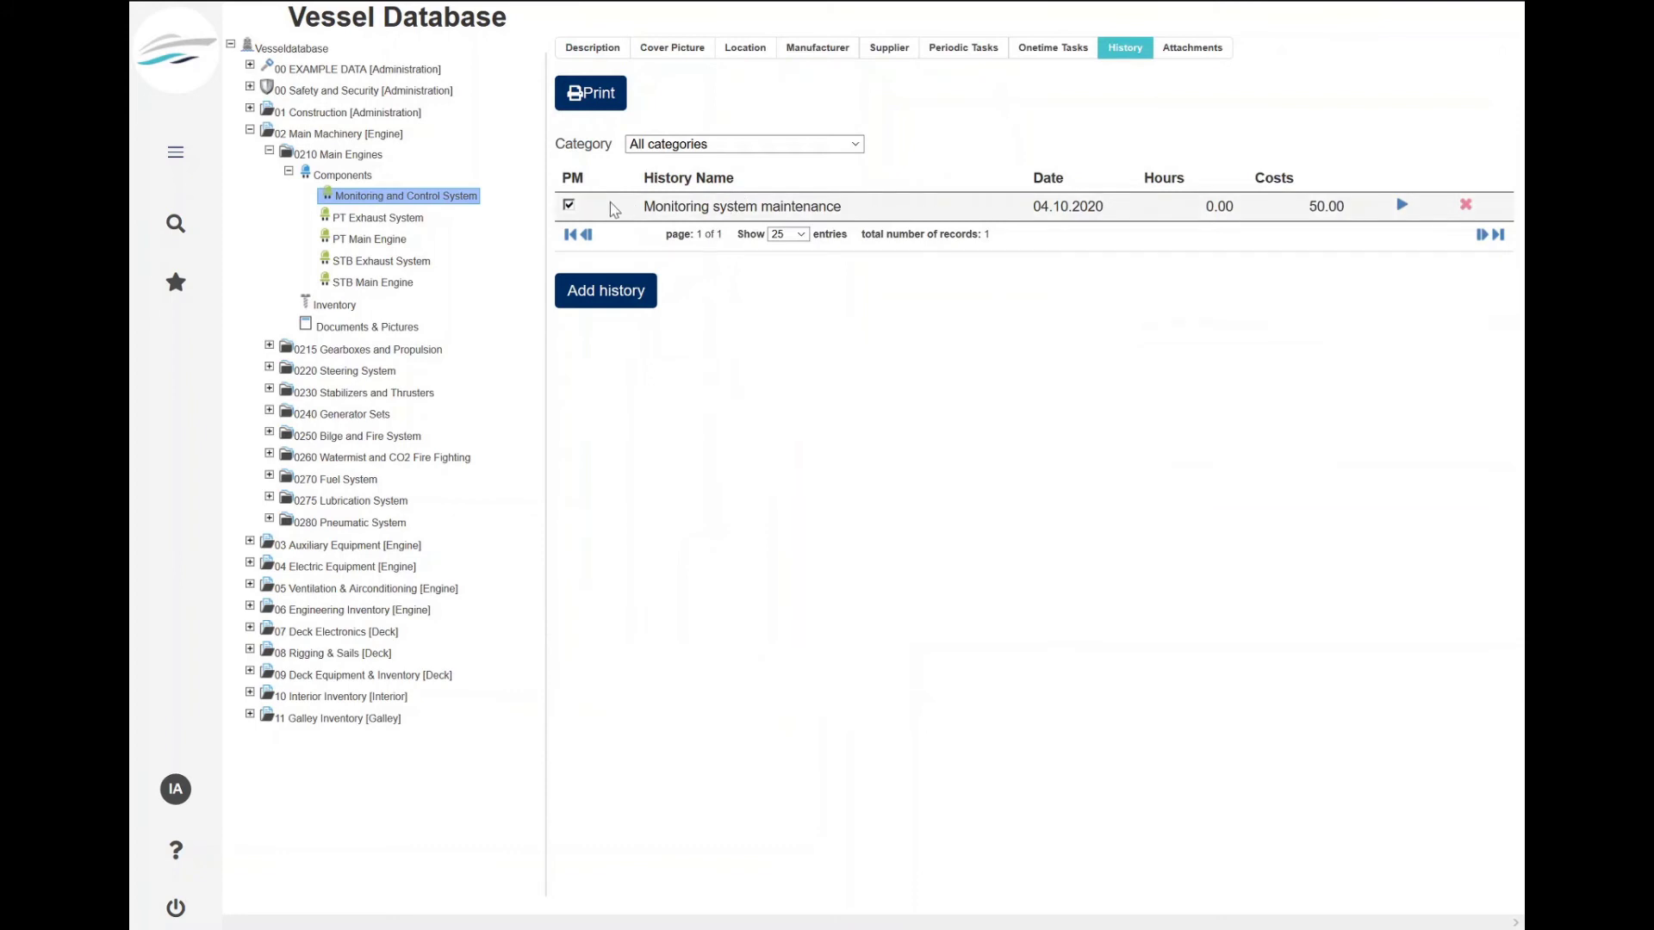
pyautogui.moveTo(642, 209)
pyautogui.mouseDown()
pyautogui.moveTo(1409, 211)
pyautogui.moveTo(642, 209)
pyautogui.mouseUp()
# Generate a printable Maintenance Report from the Technical Components reports with the due date set to All Tasks
pyautogui.click(175, 152)
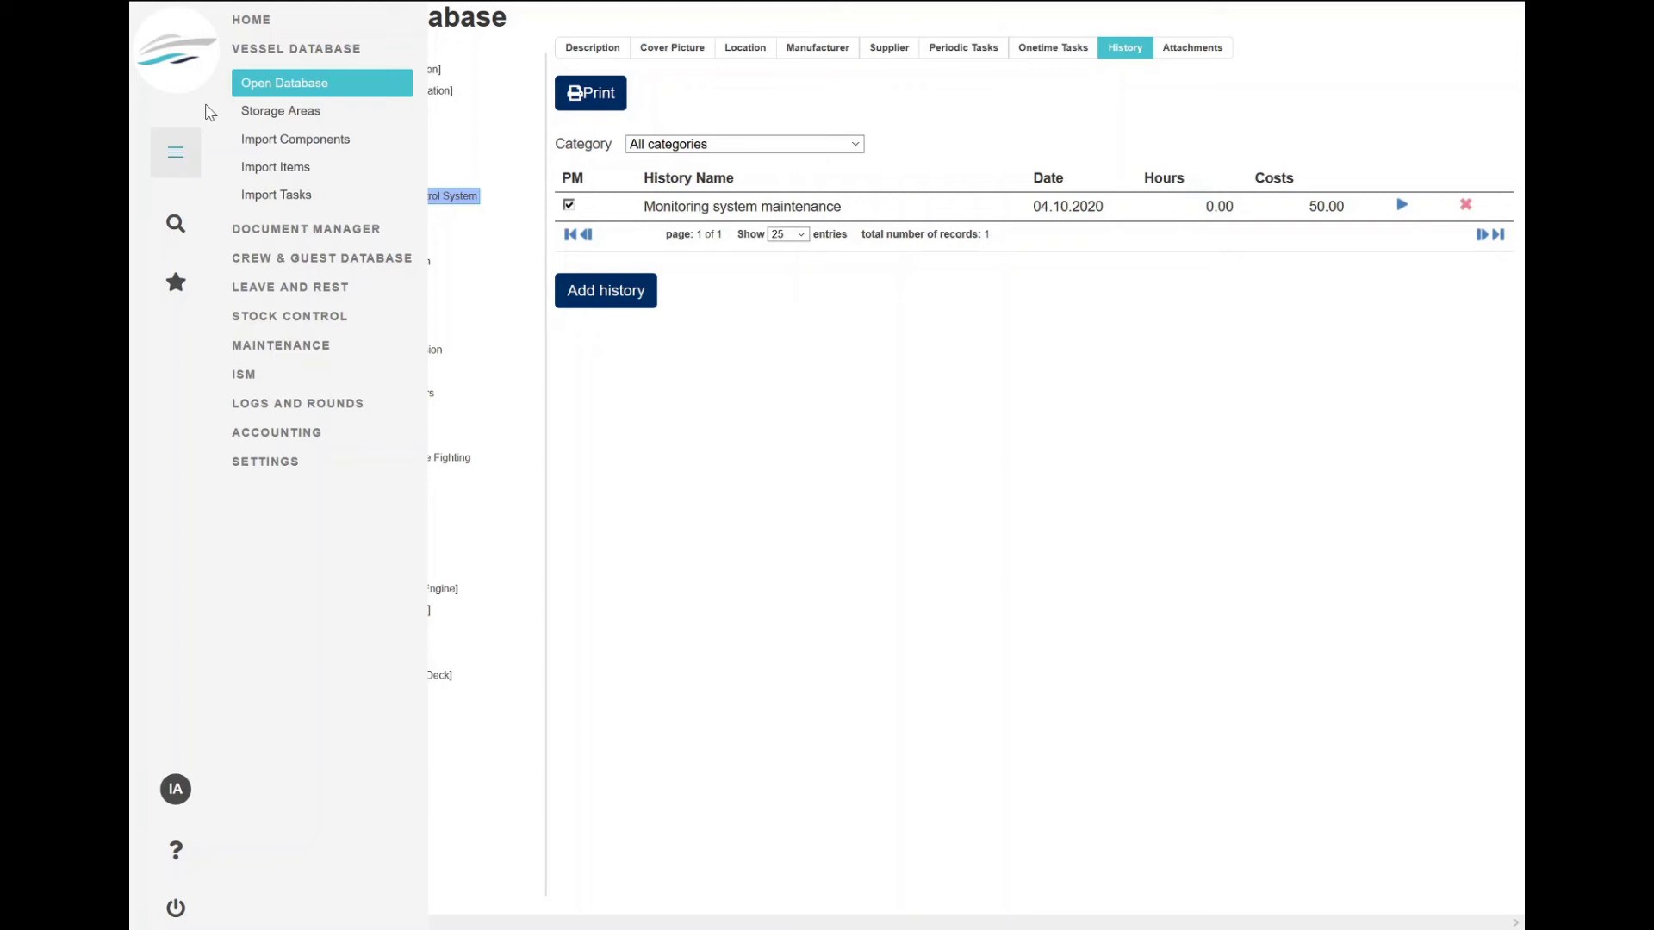
pyautogui.click(263, 26)
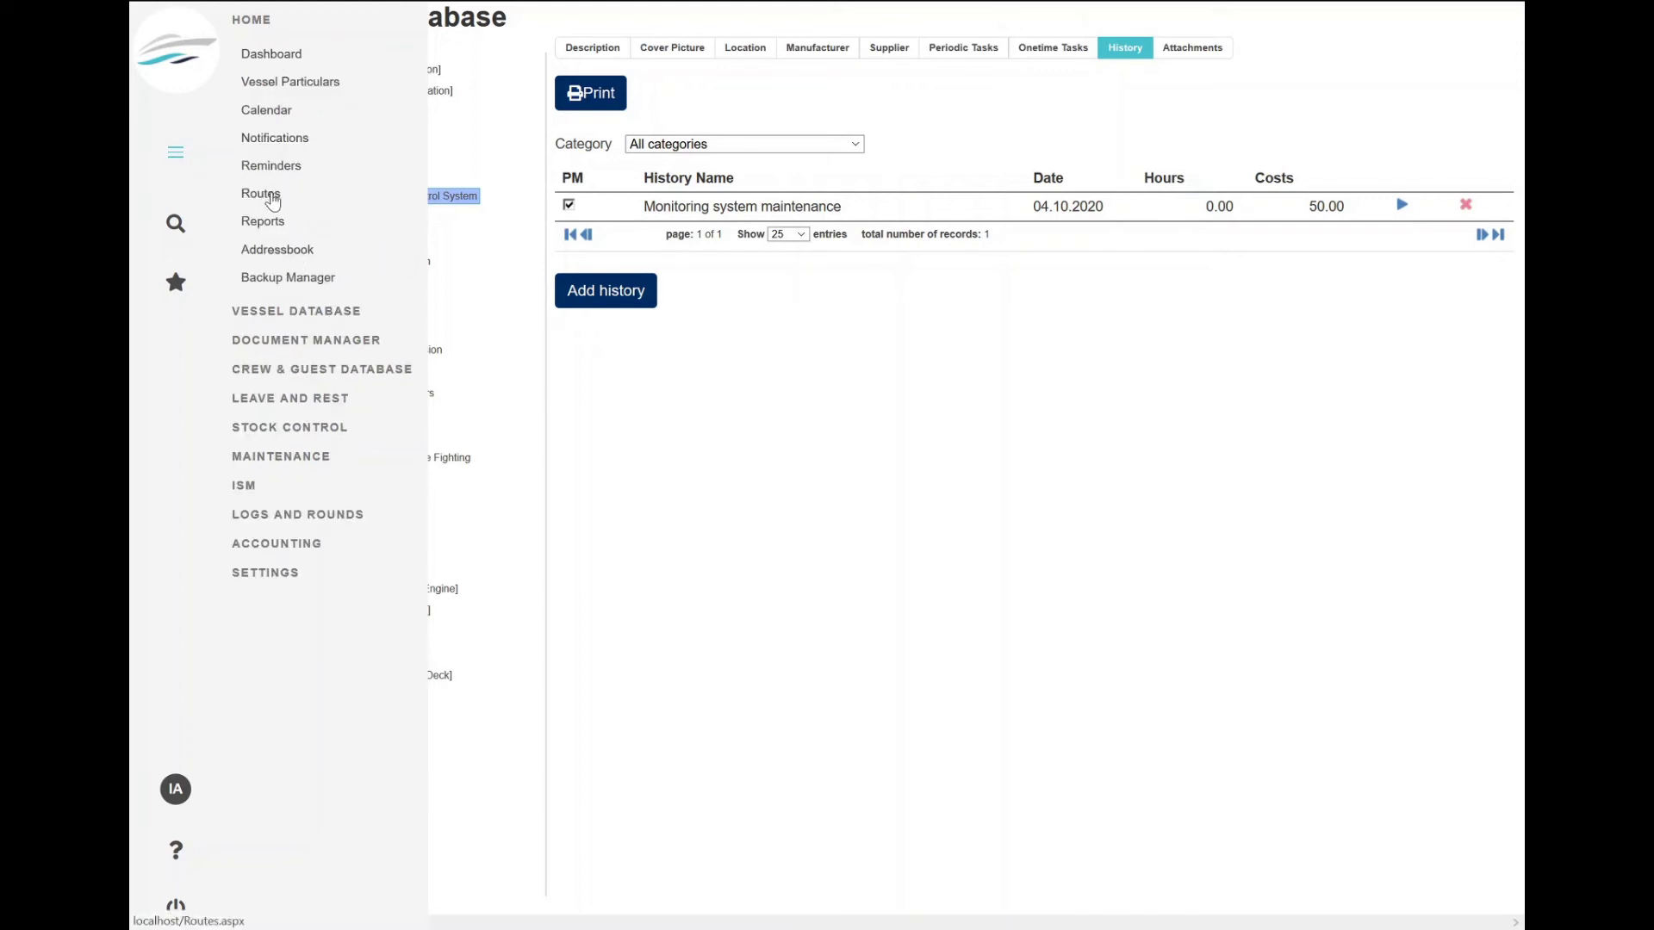
pyautogui.click(297, 223)
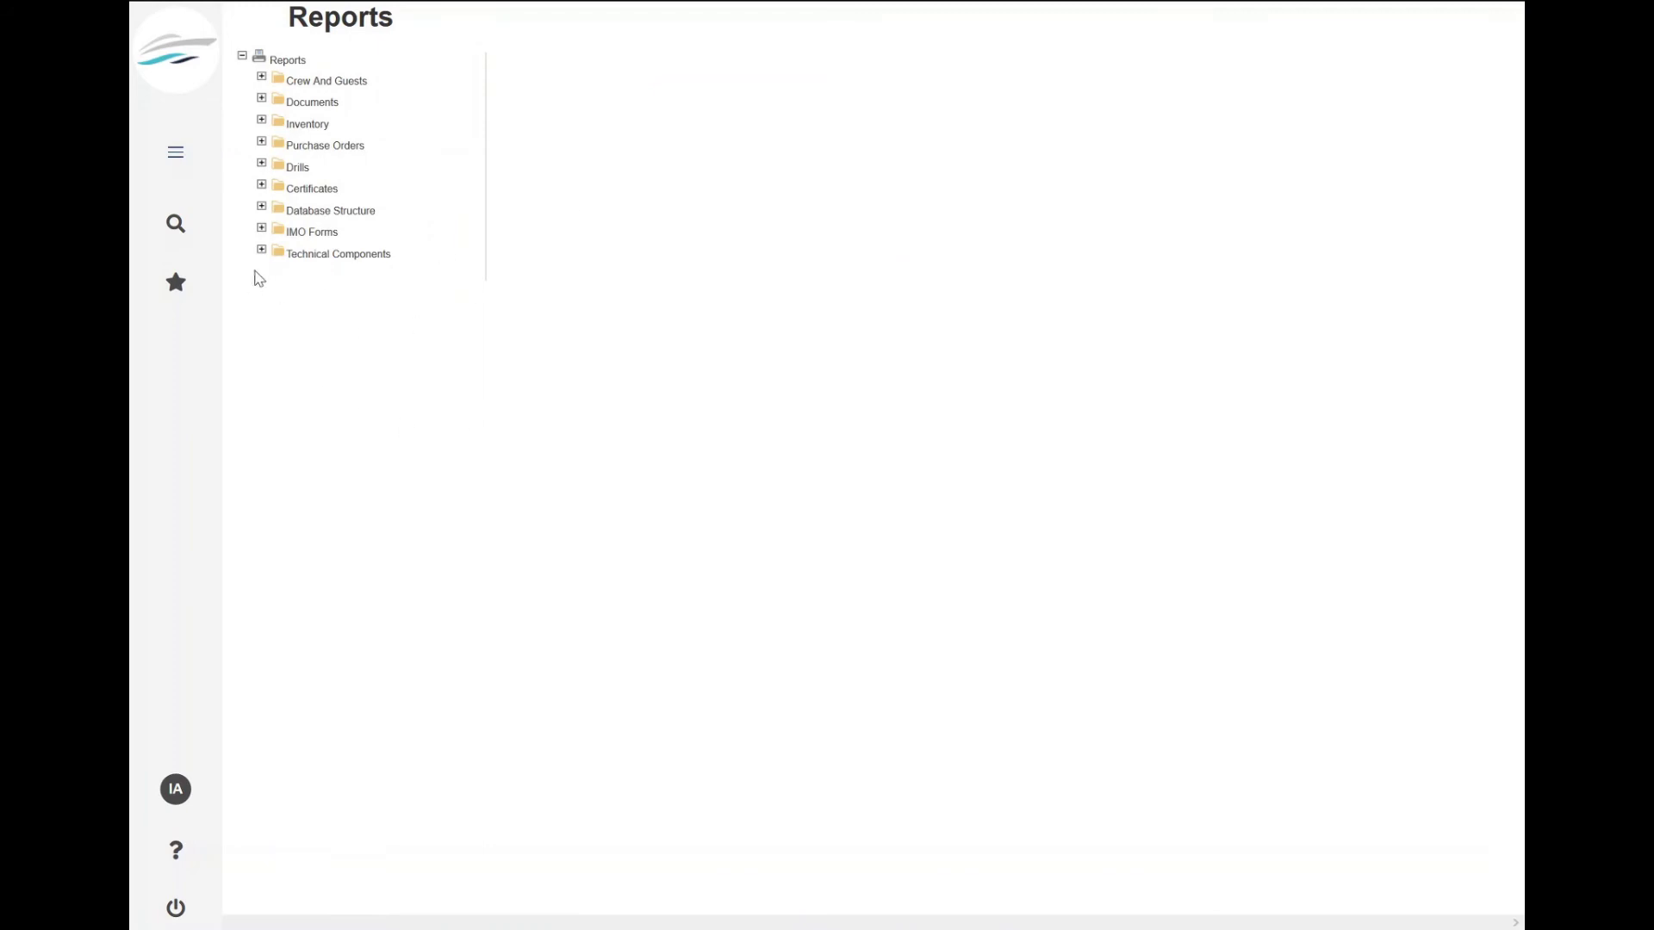
pyautogui.click(262, 251)
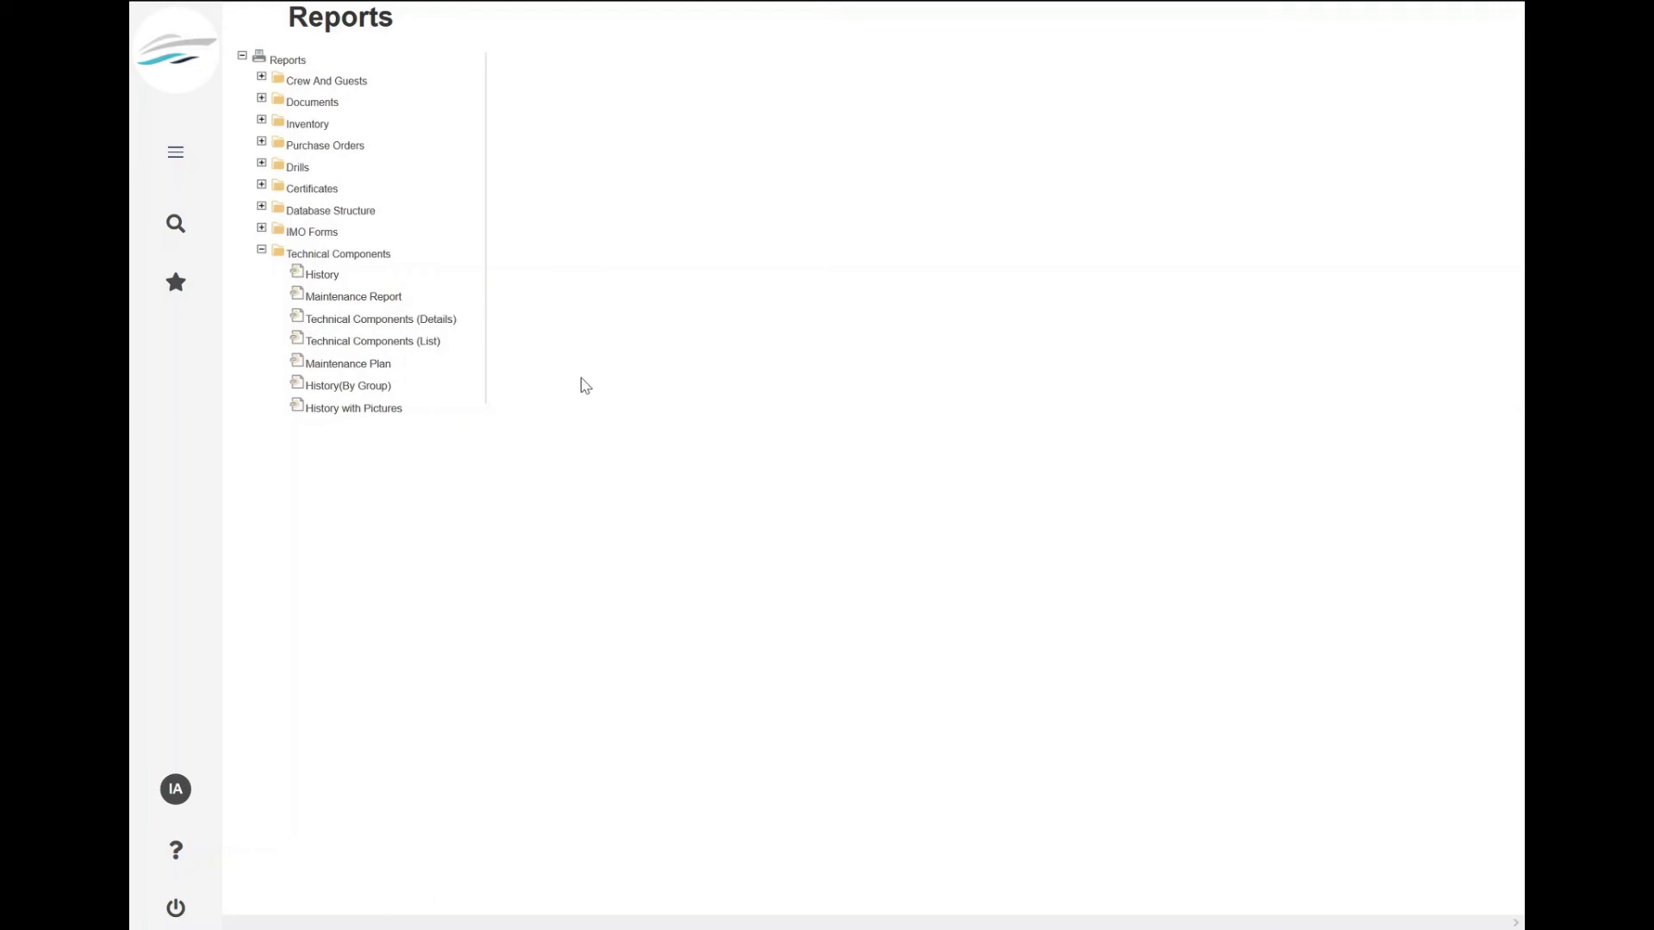
pyautogui.click(362, 298)
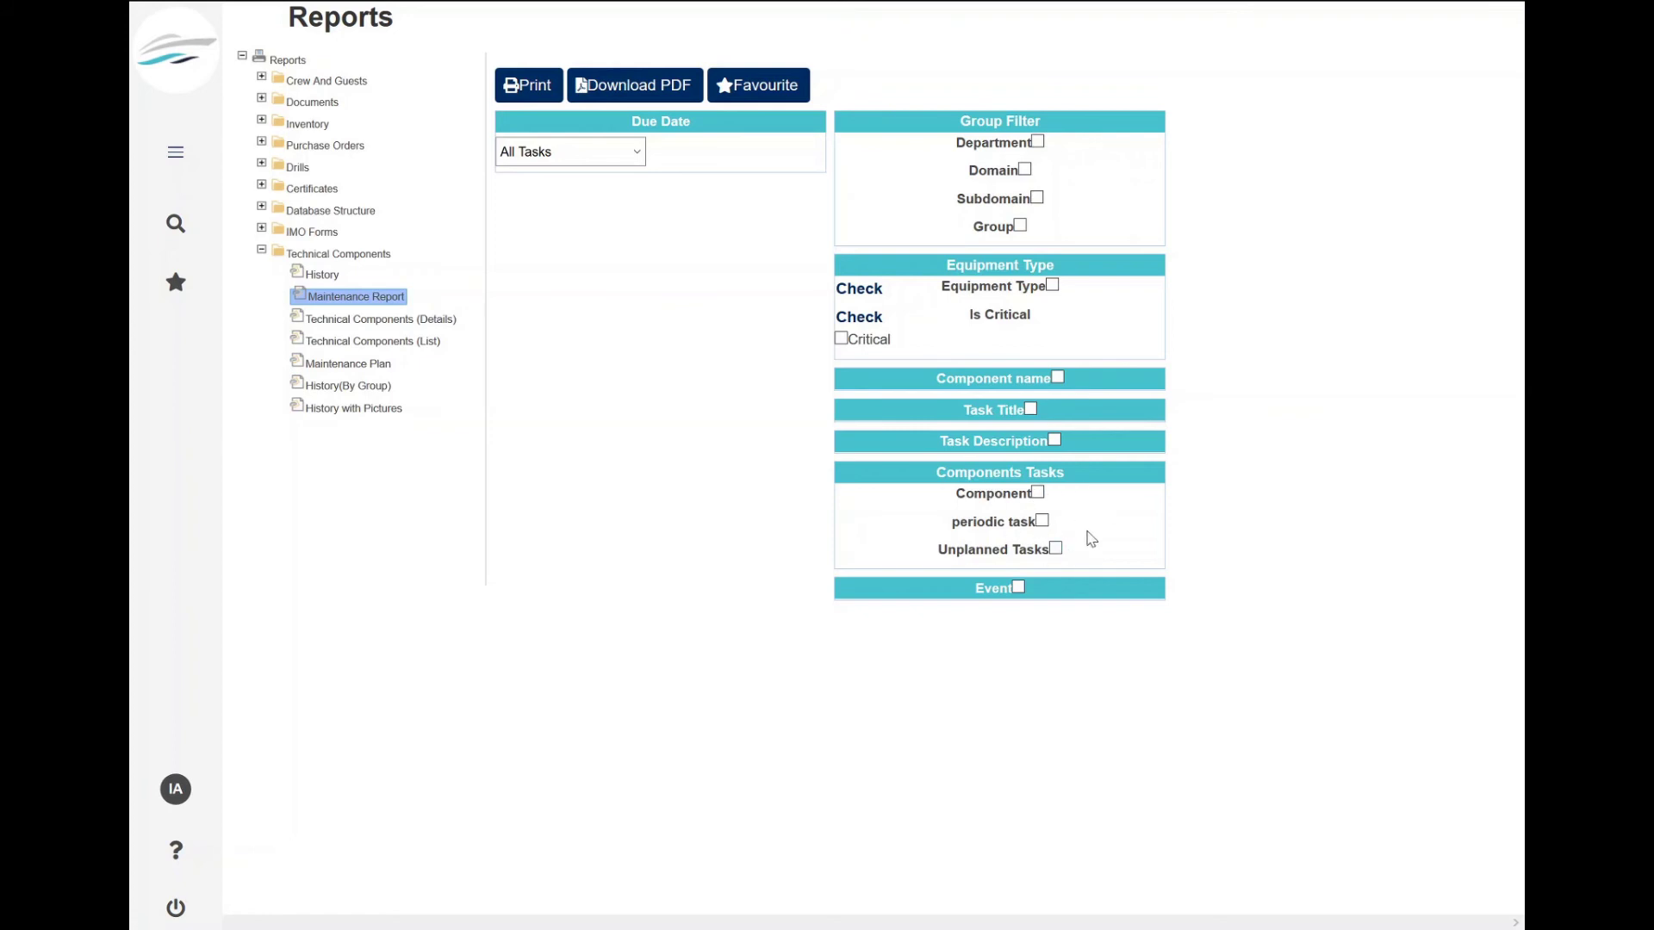
pyautogui.click(599, 154)
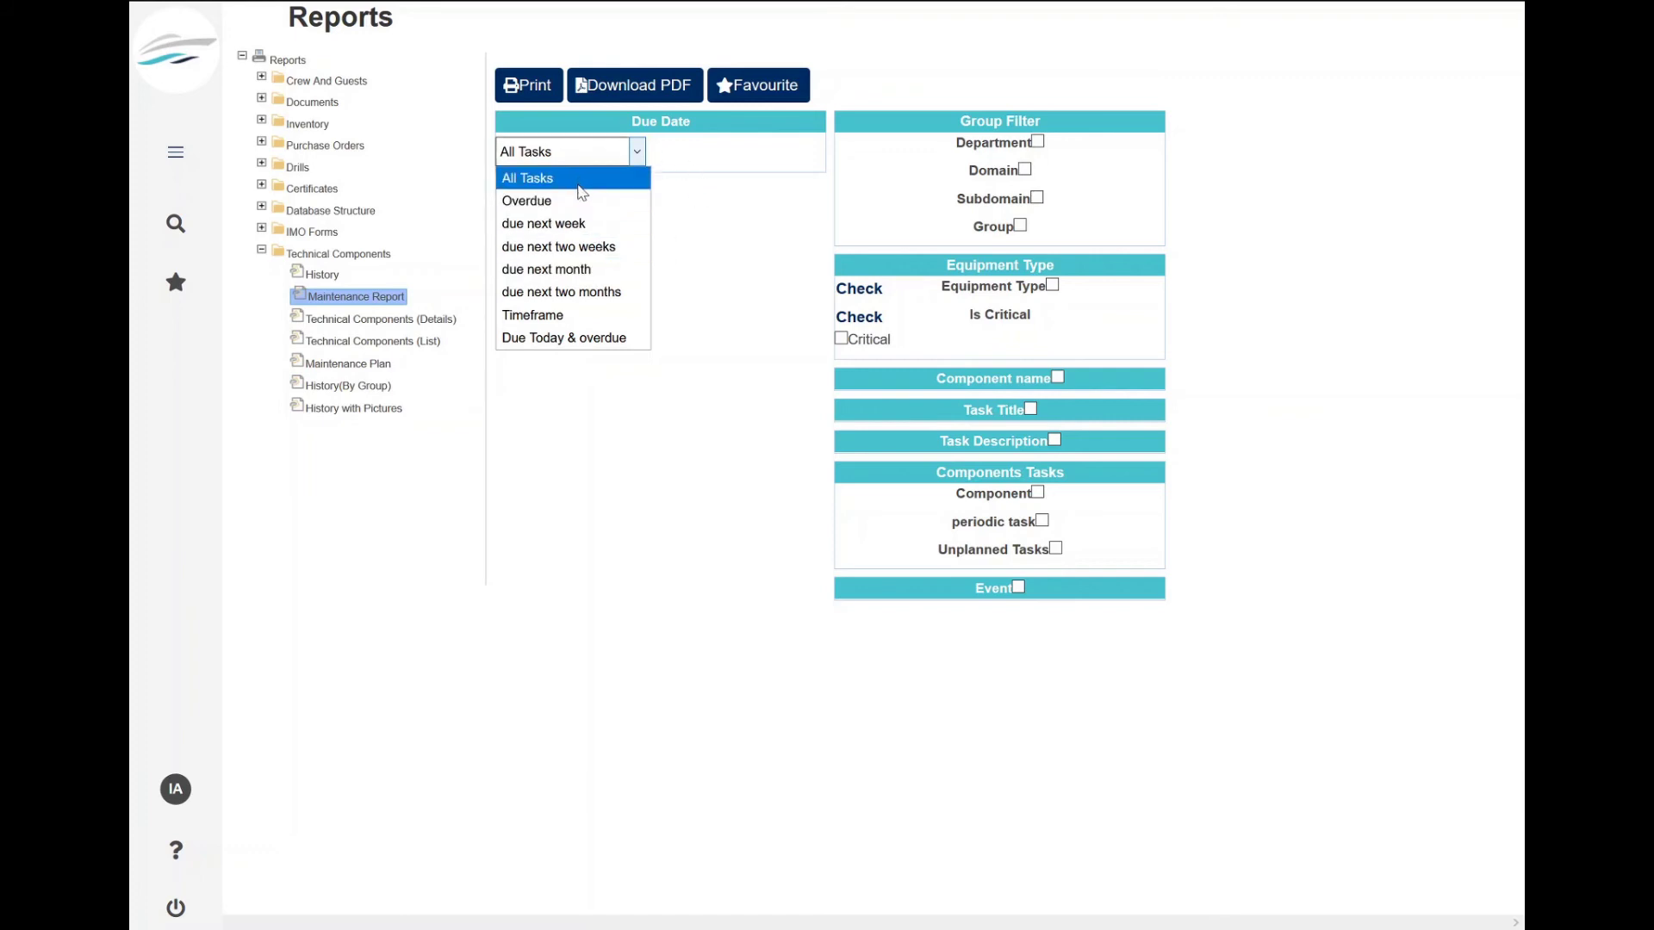
pyautogui.click(683, 188)
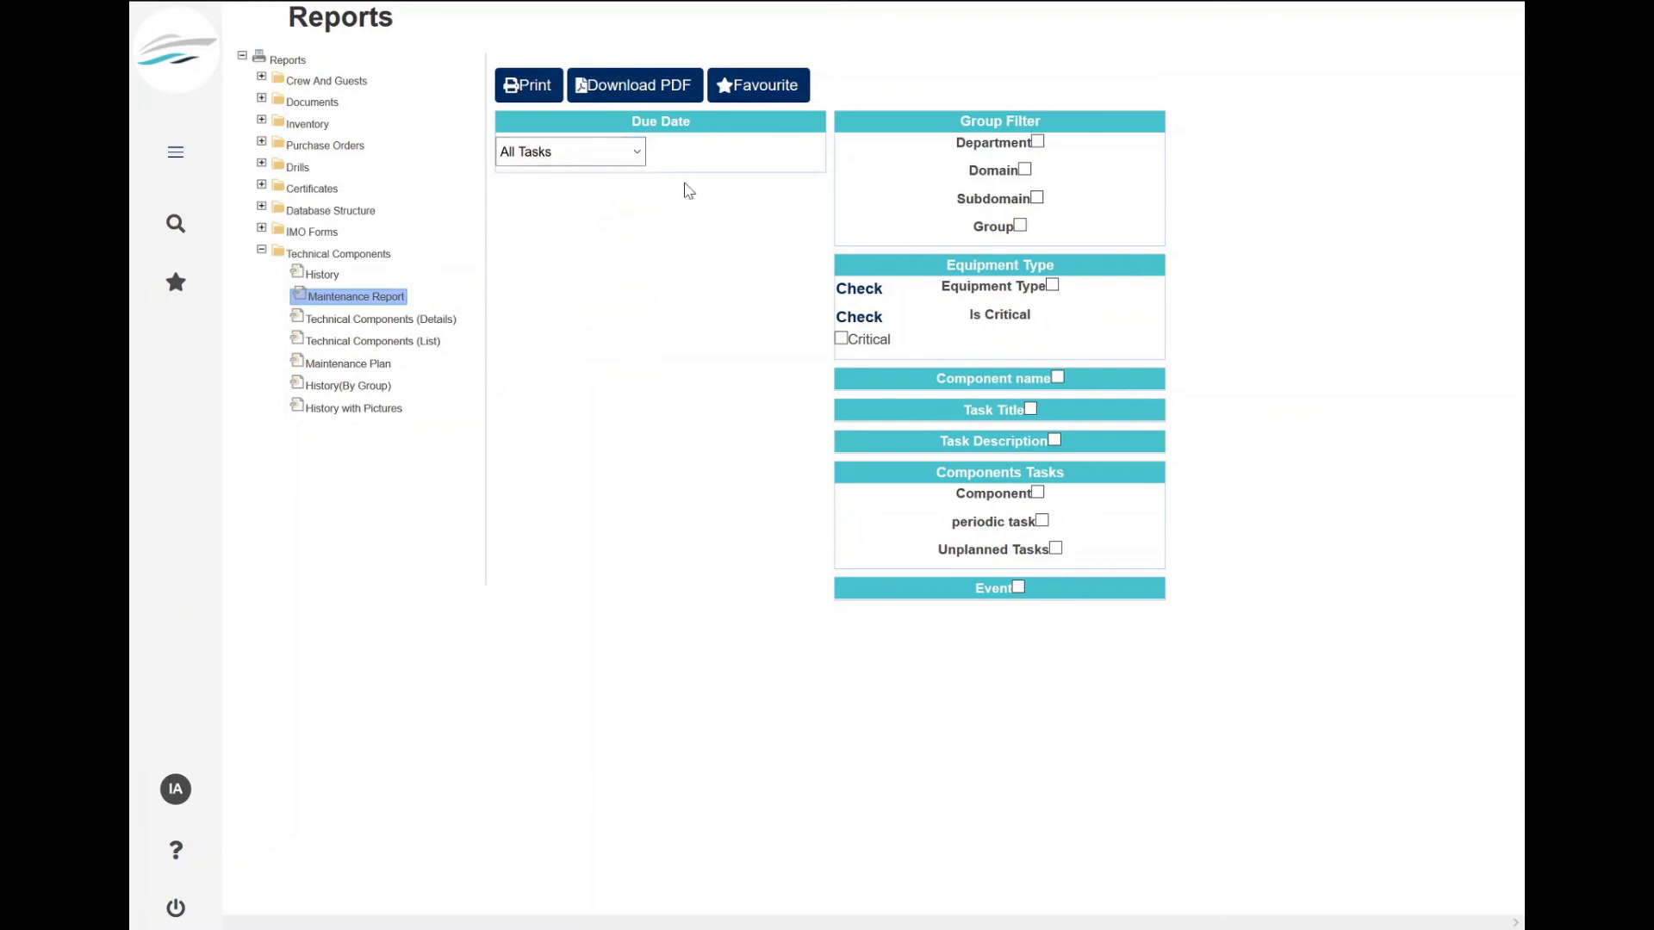
pyautogui.click(520, 86)
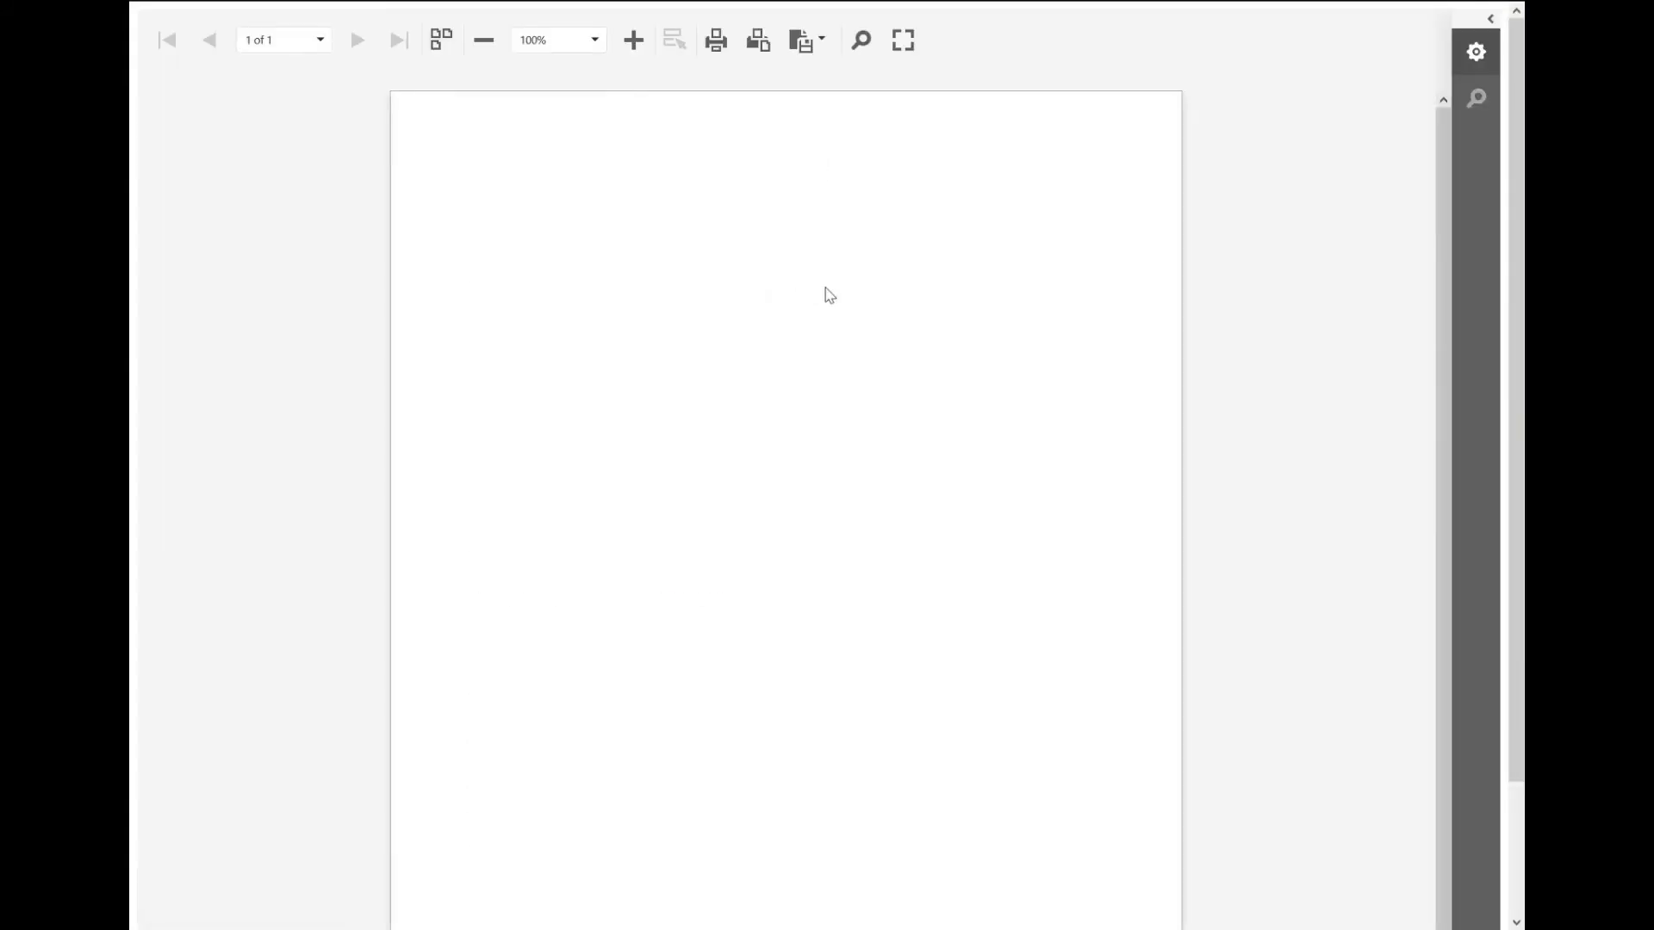
# Review the Maintenance Report's last done dates, intervals, next due dates and statuses, including the Monitoring and Control System, and close the report
pyautogui.scroll(-3, 849, 289)
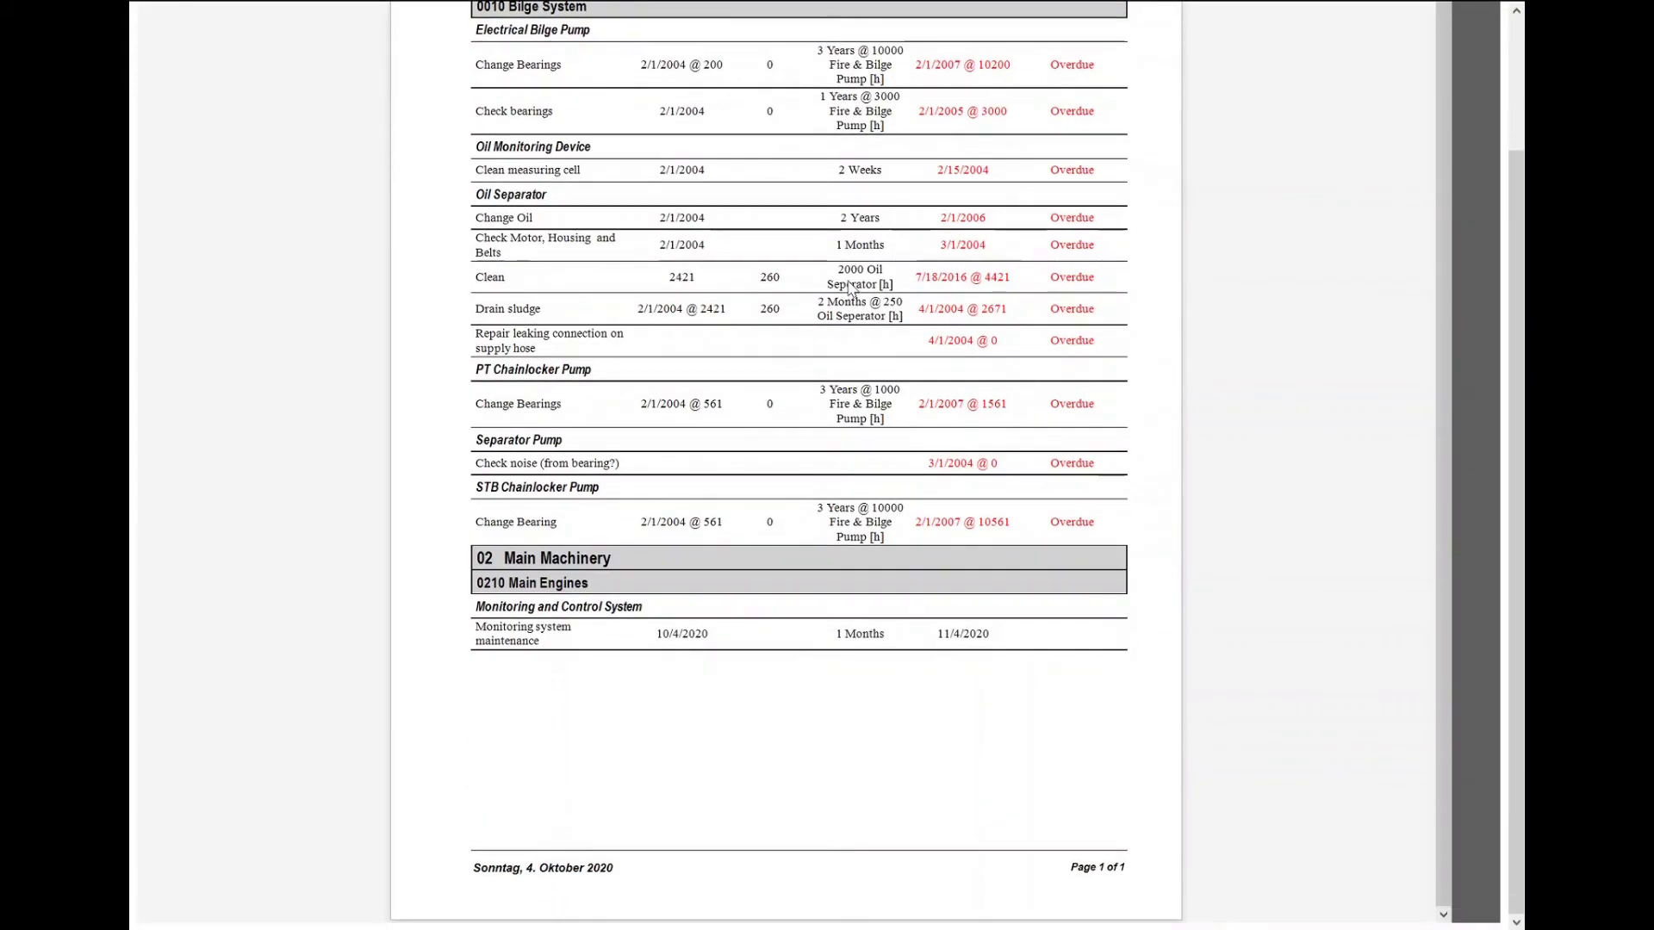
pyautogui.scroll(1, 849, 289)
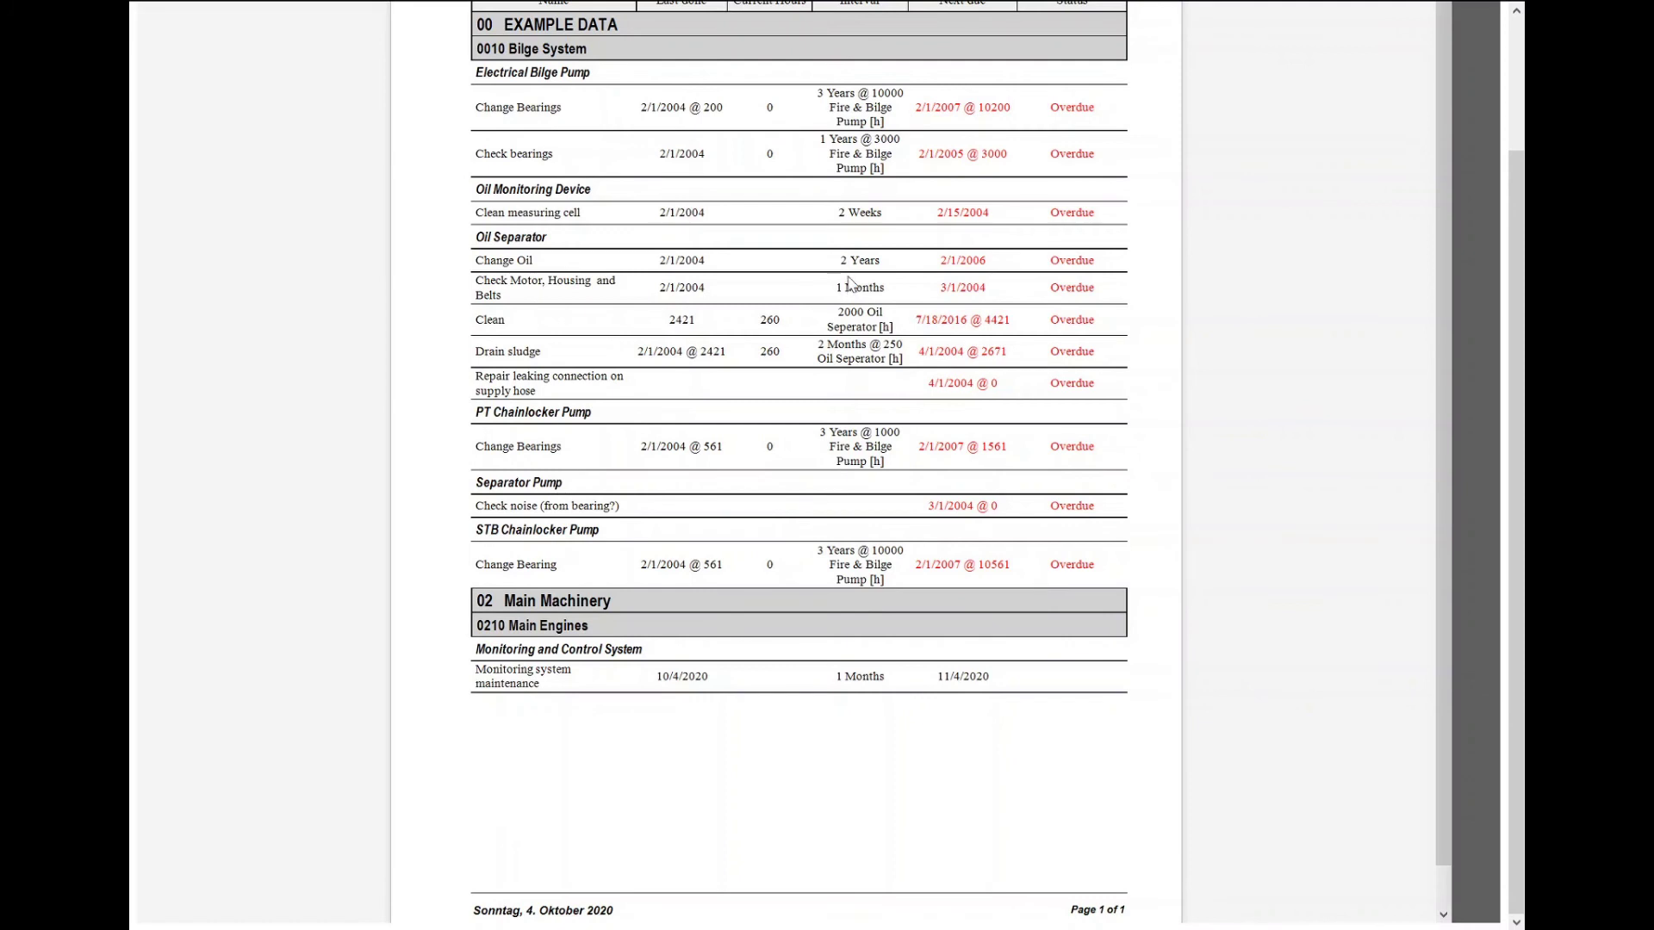
pyautogui.scroll(3, 849, 285)
pyautogui.scroll(-1, 517, 759)
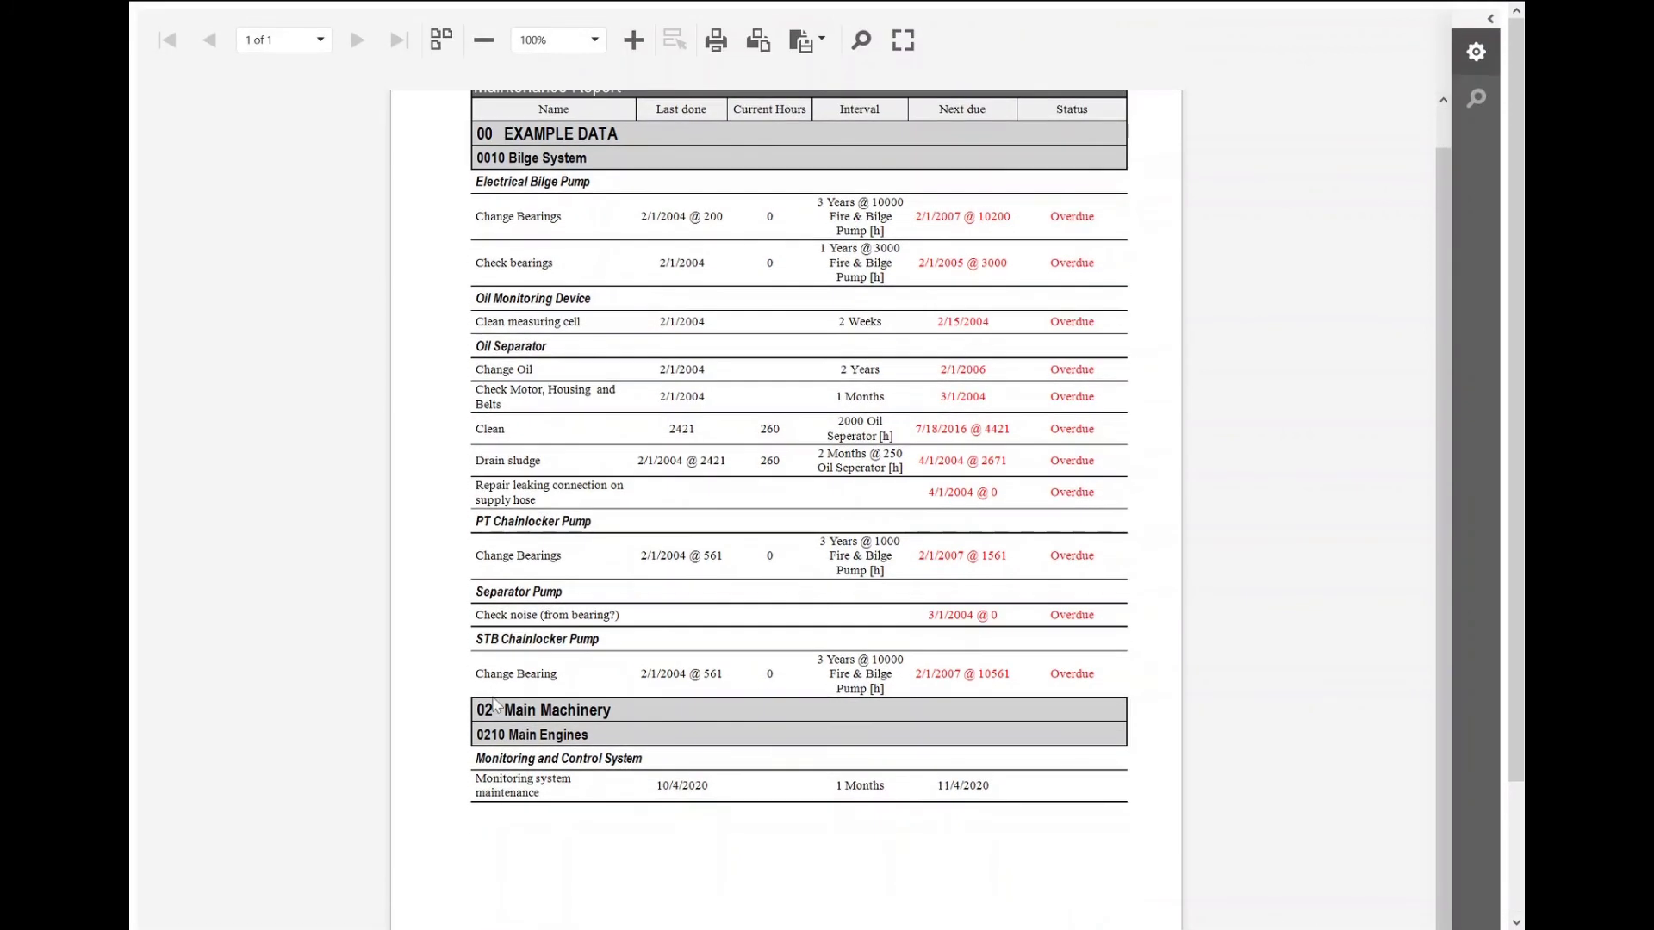
pyautogui.scroll(-2, 495, 704)
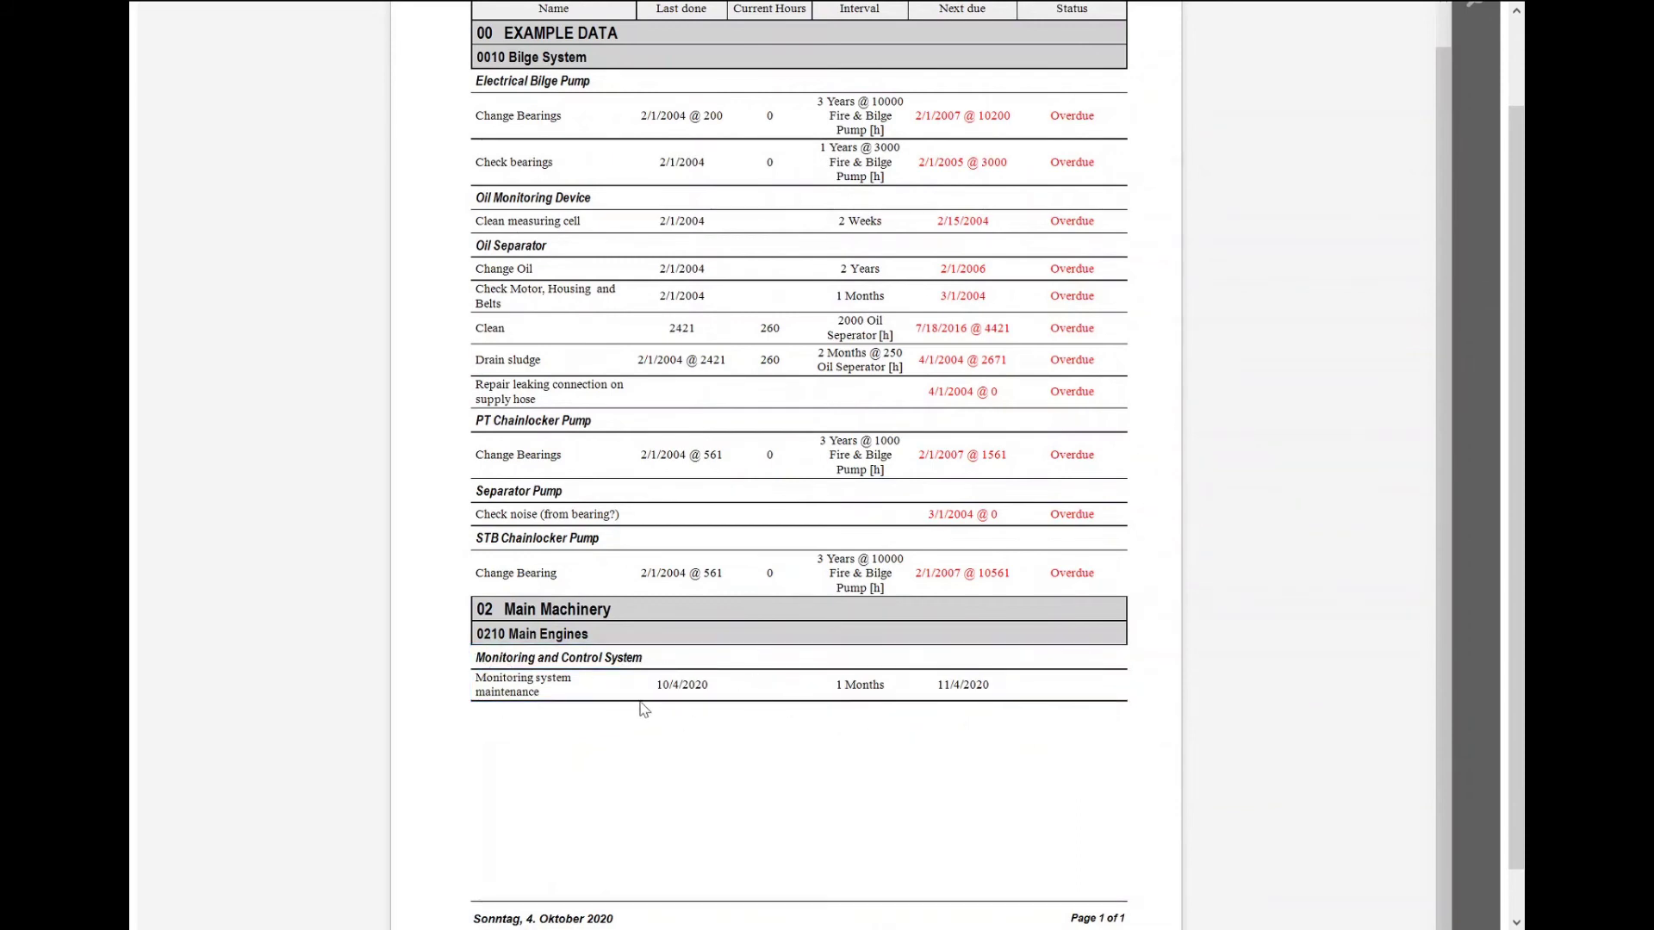
pyautogui.scroll(1, 680, 722)
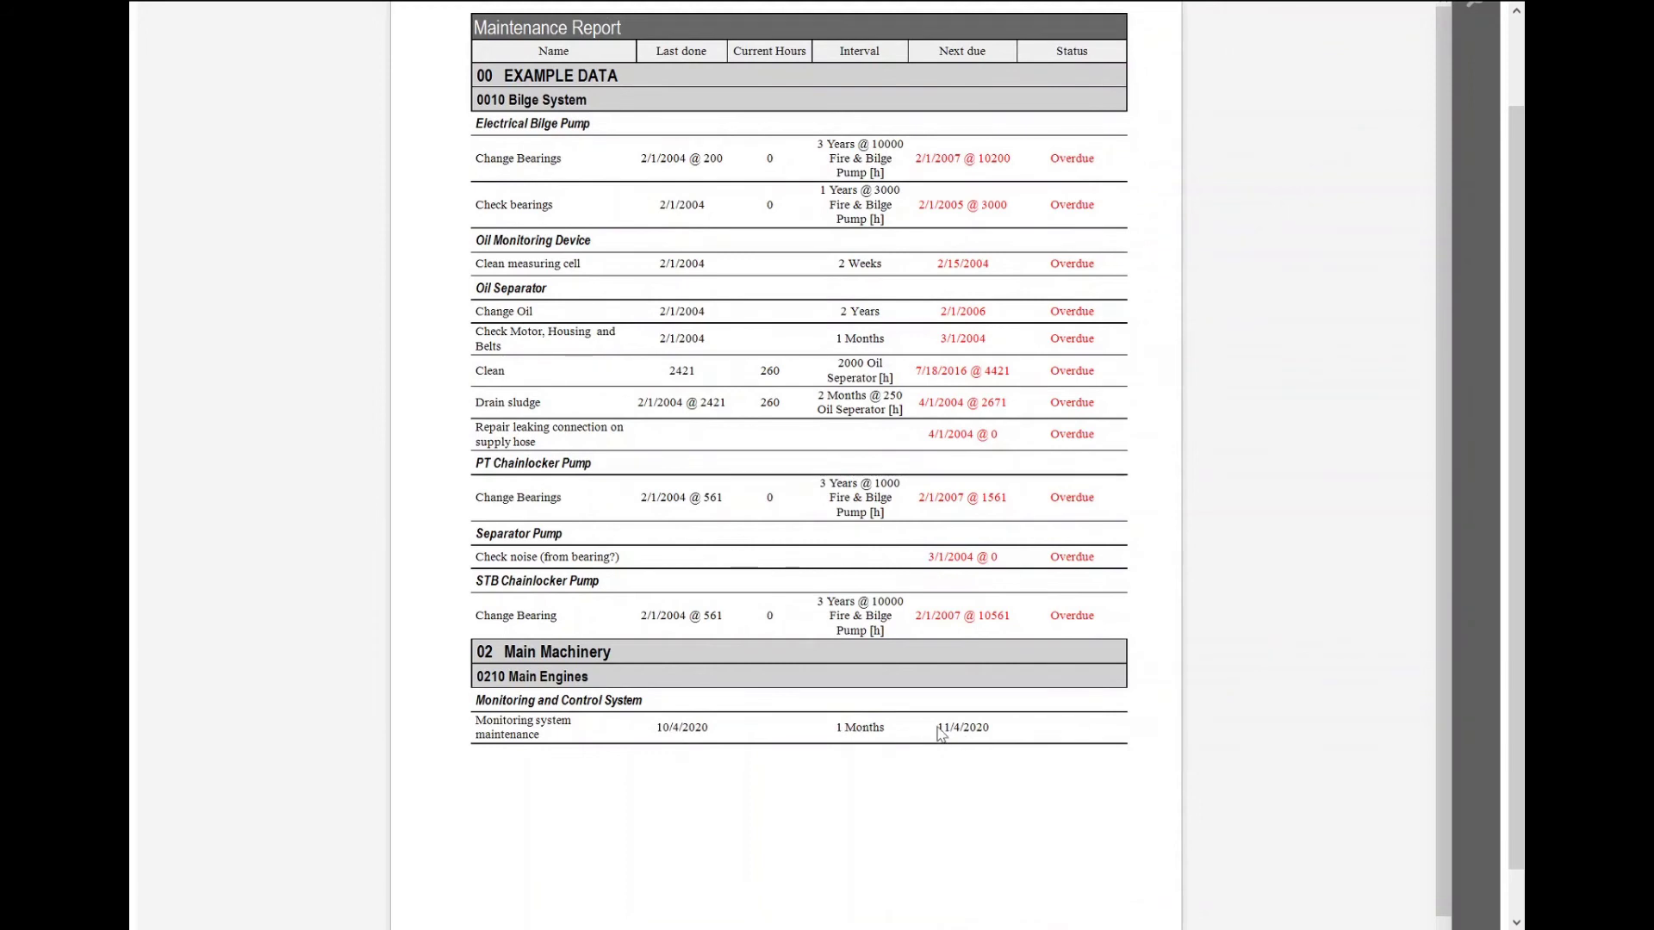
pyautogui.scroll(2, 966, 676)
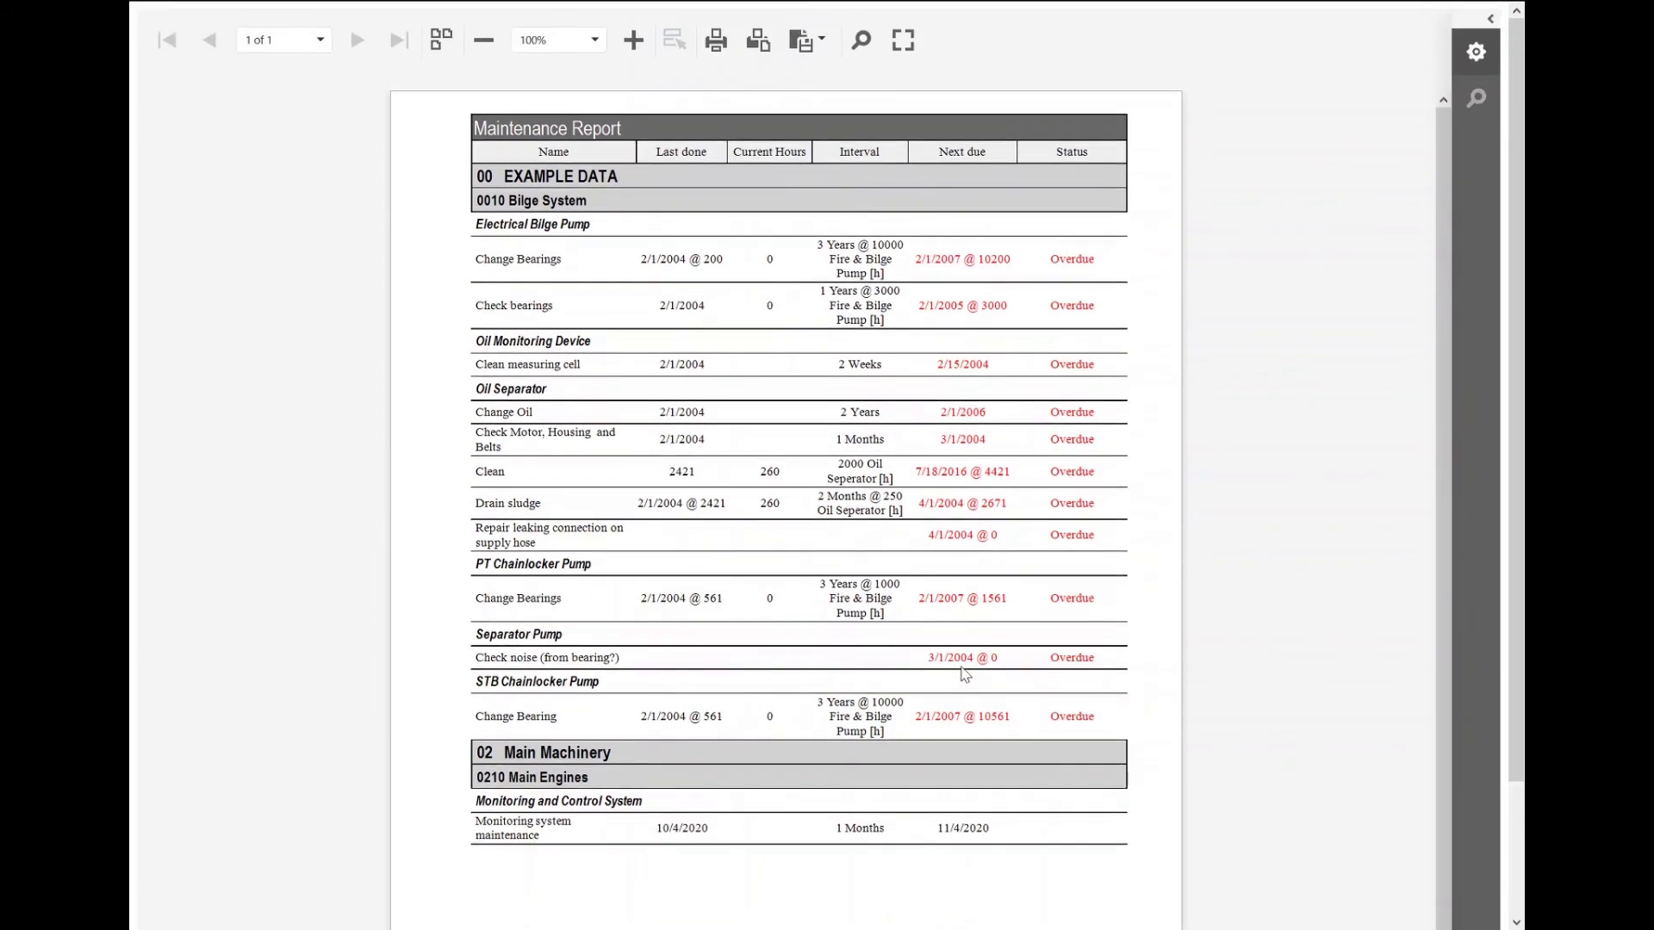
pyautogui.moveTo(1185, 7)
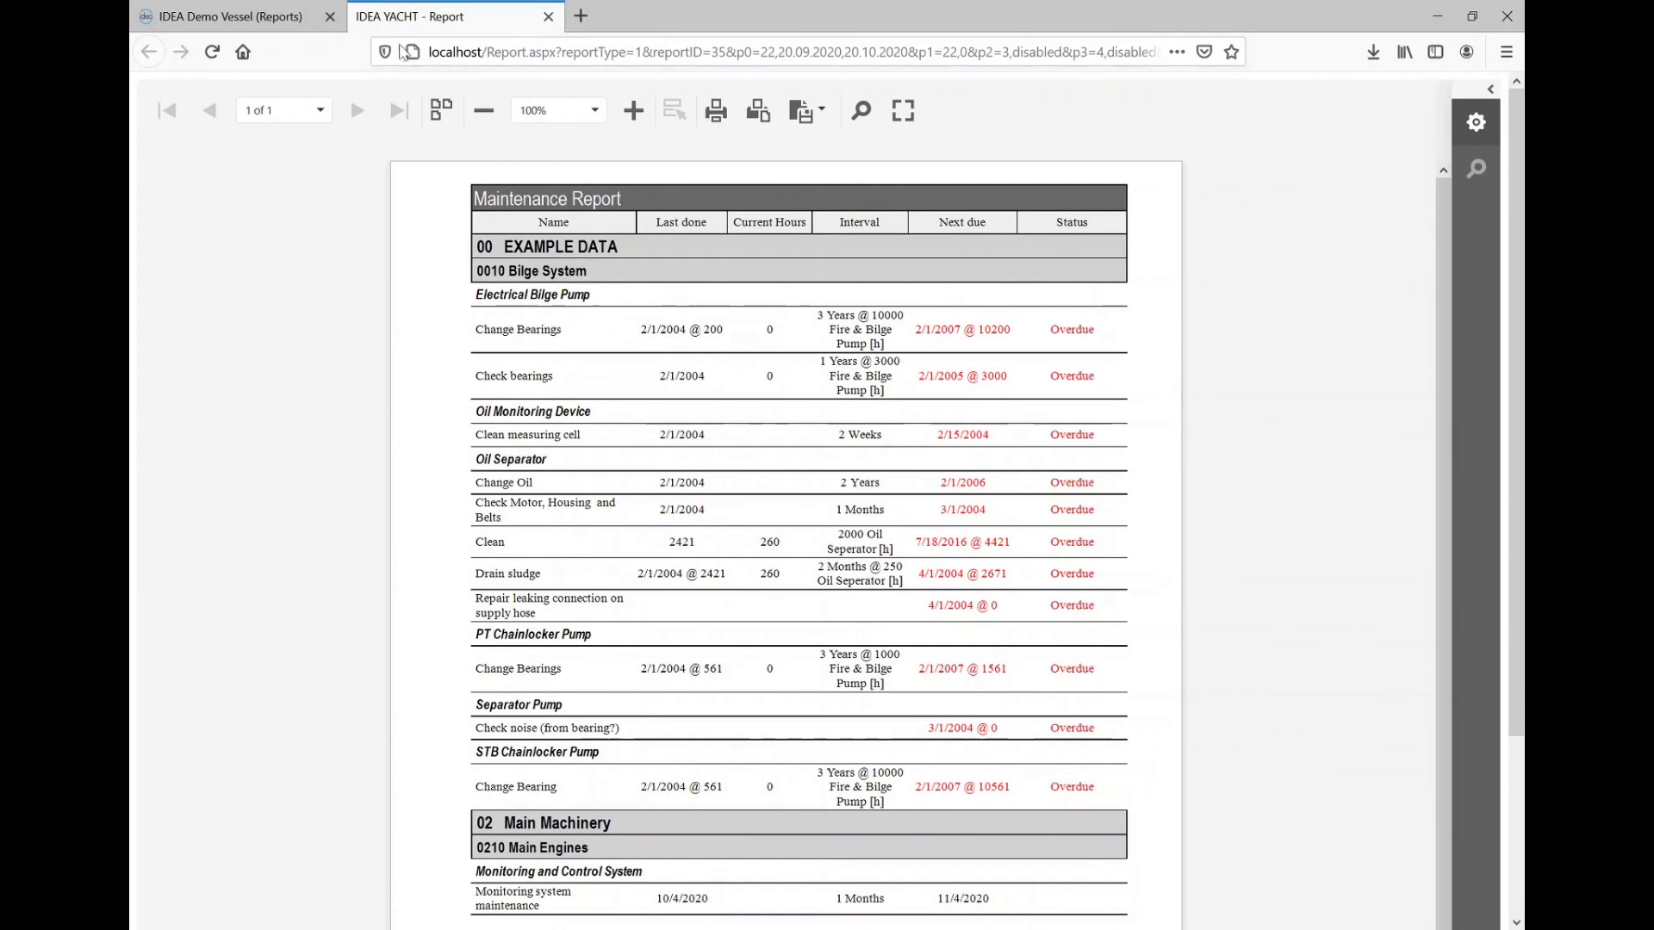
pyautogui.click(548, 16)
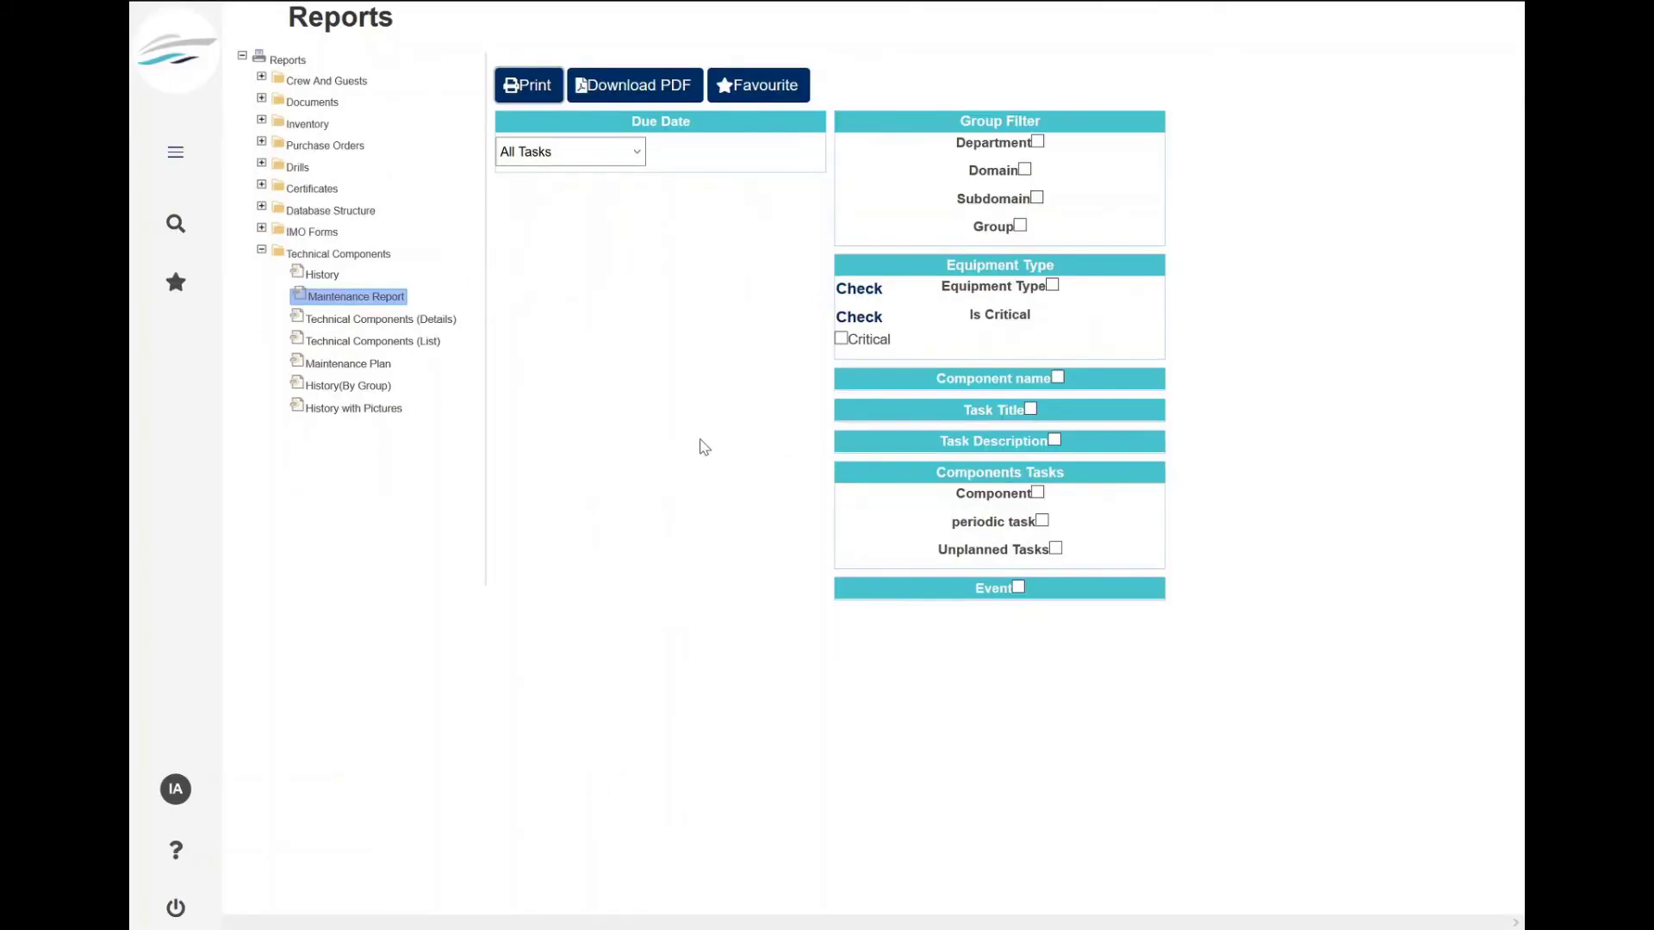
# Return to the Dashboard and open the Document Manager
pyautogui.click(176, 153)
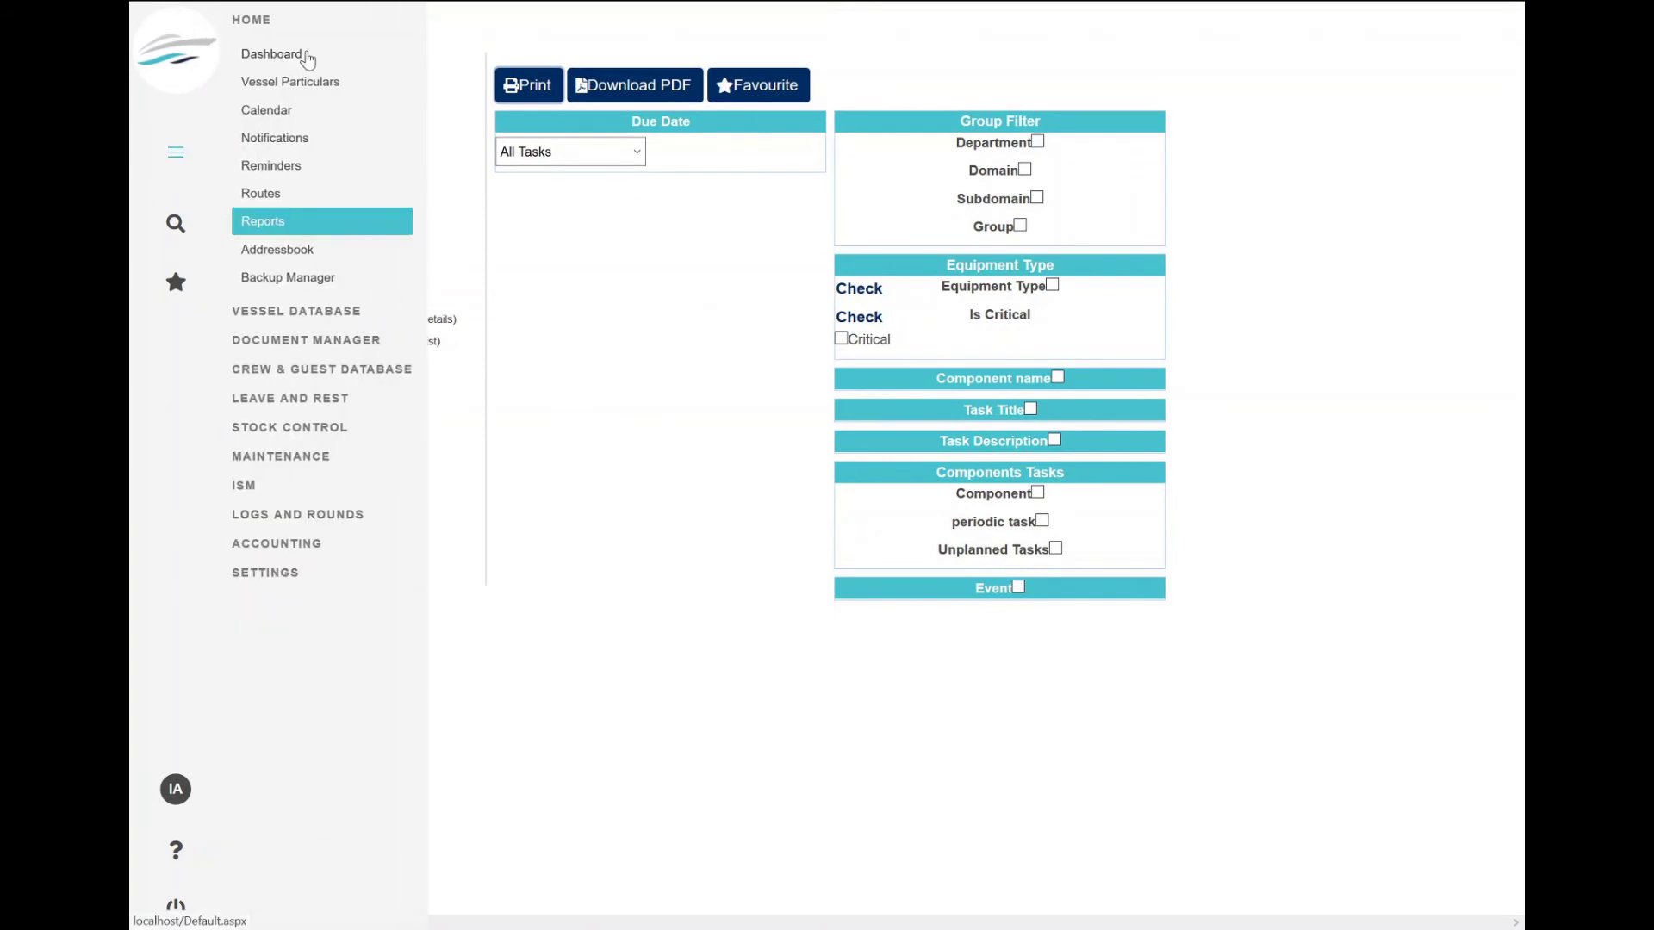
pyautogui.click(1342, 222)
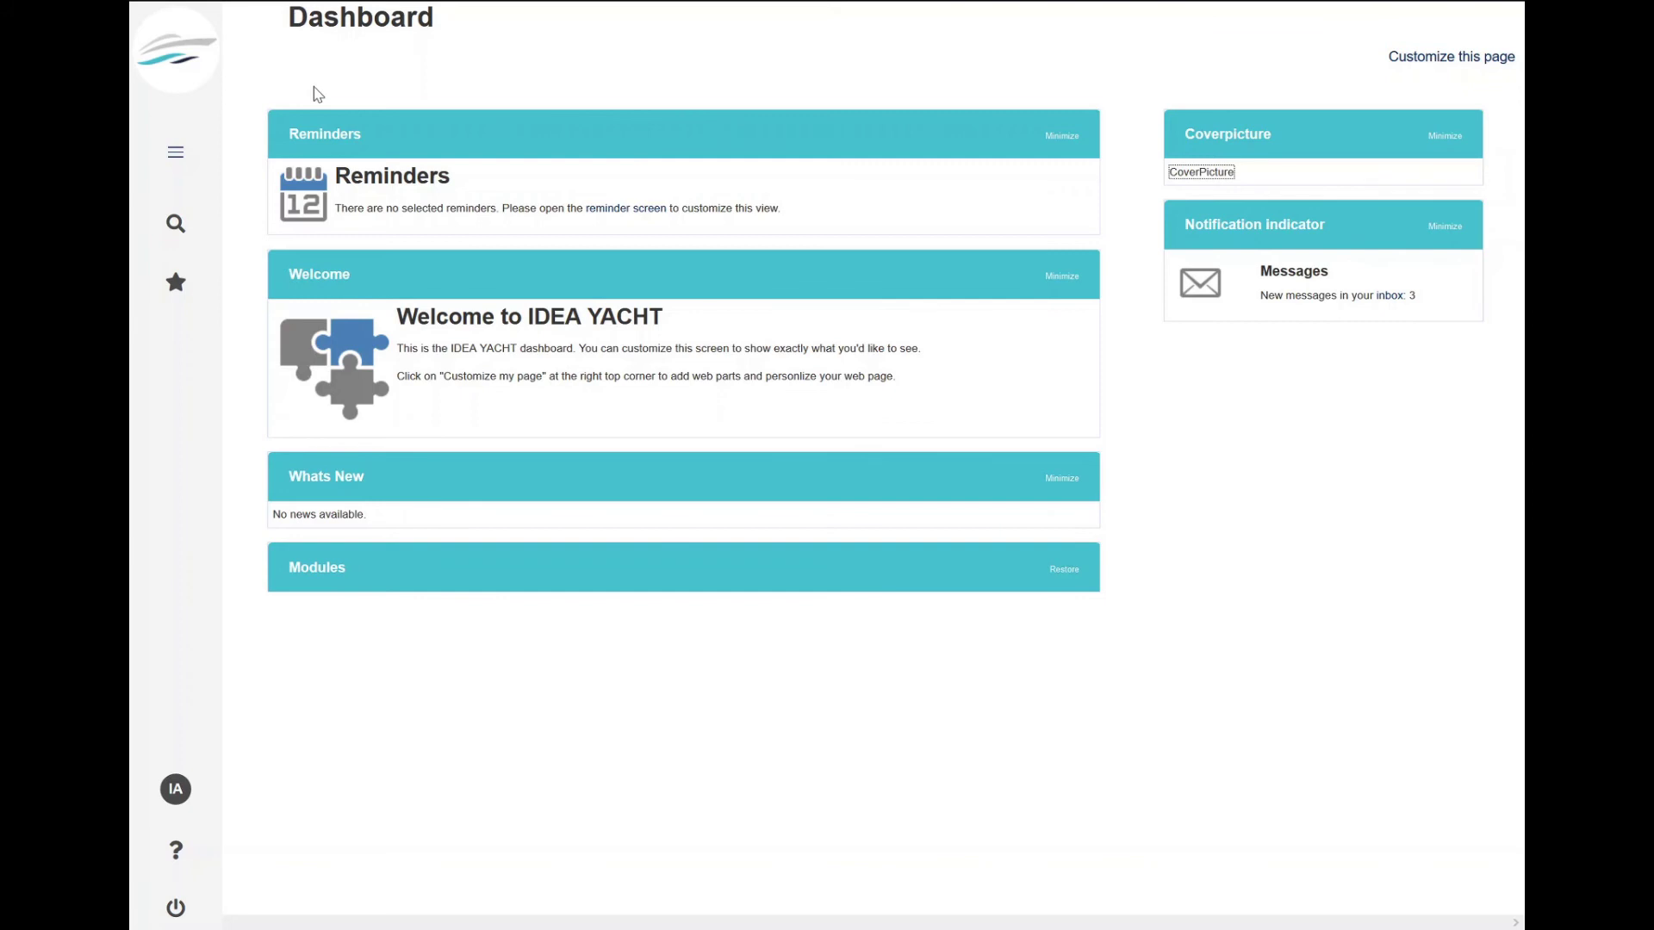
pyautogui.click(176, 153)
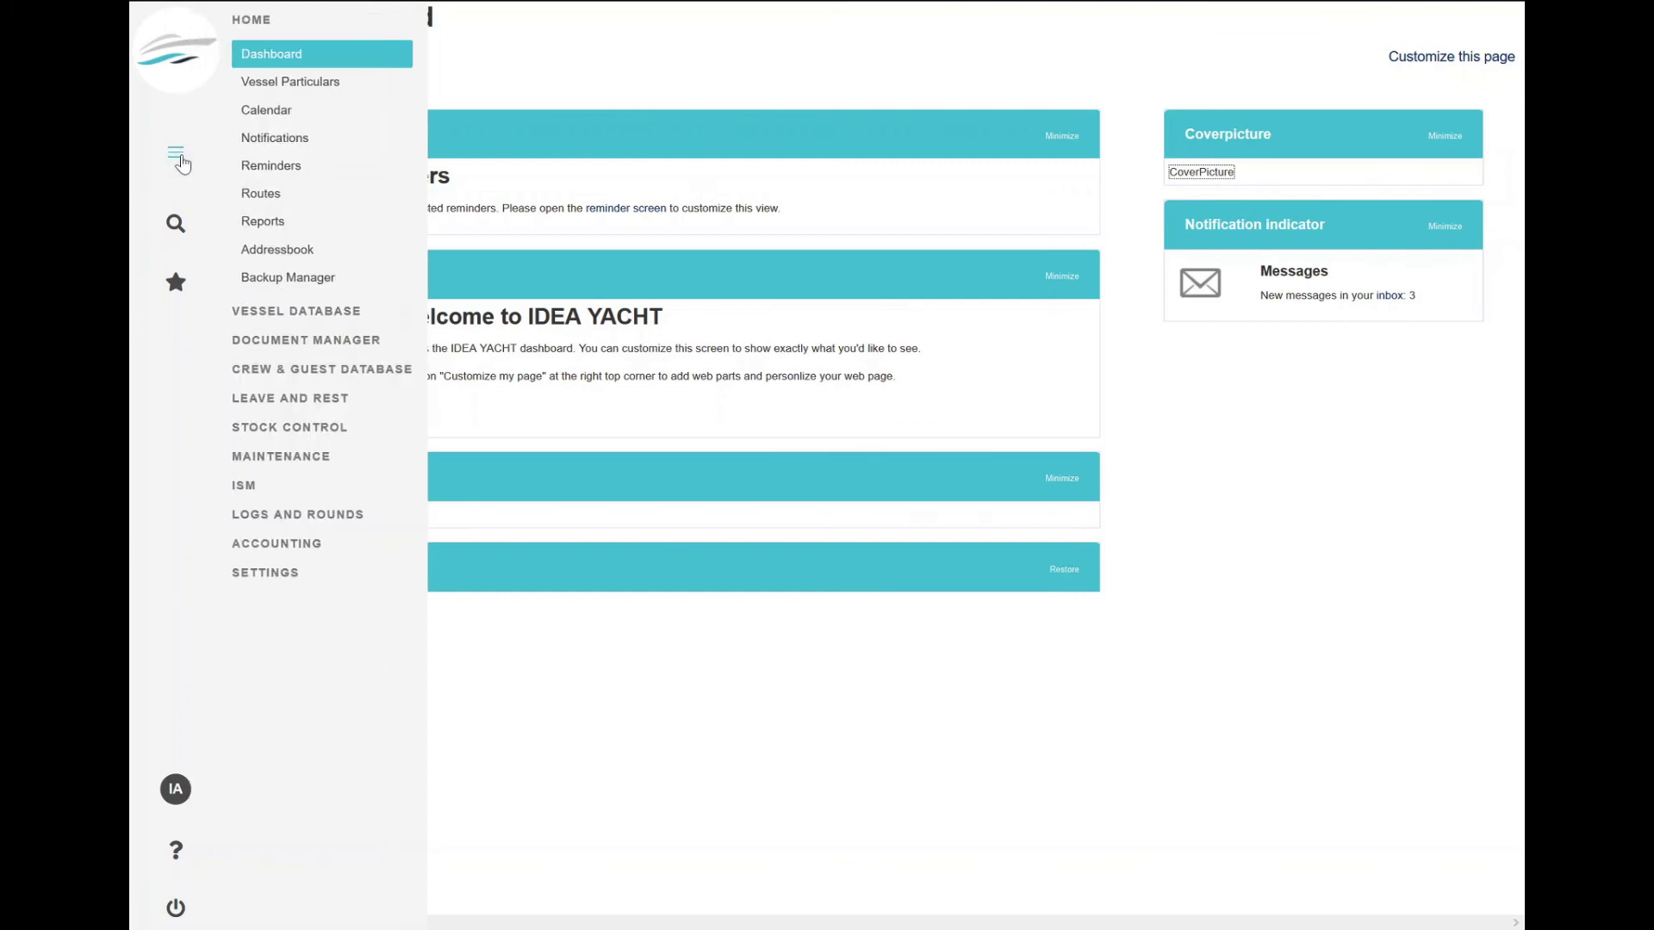
pyautogui.click(307, 343)
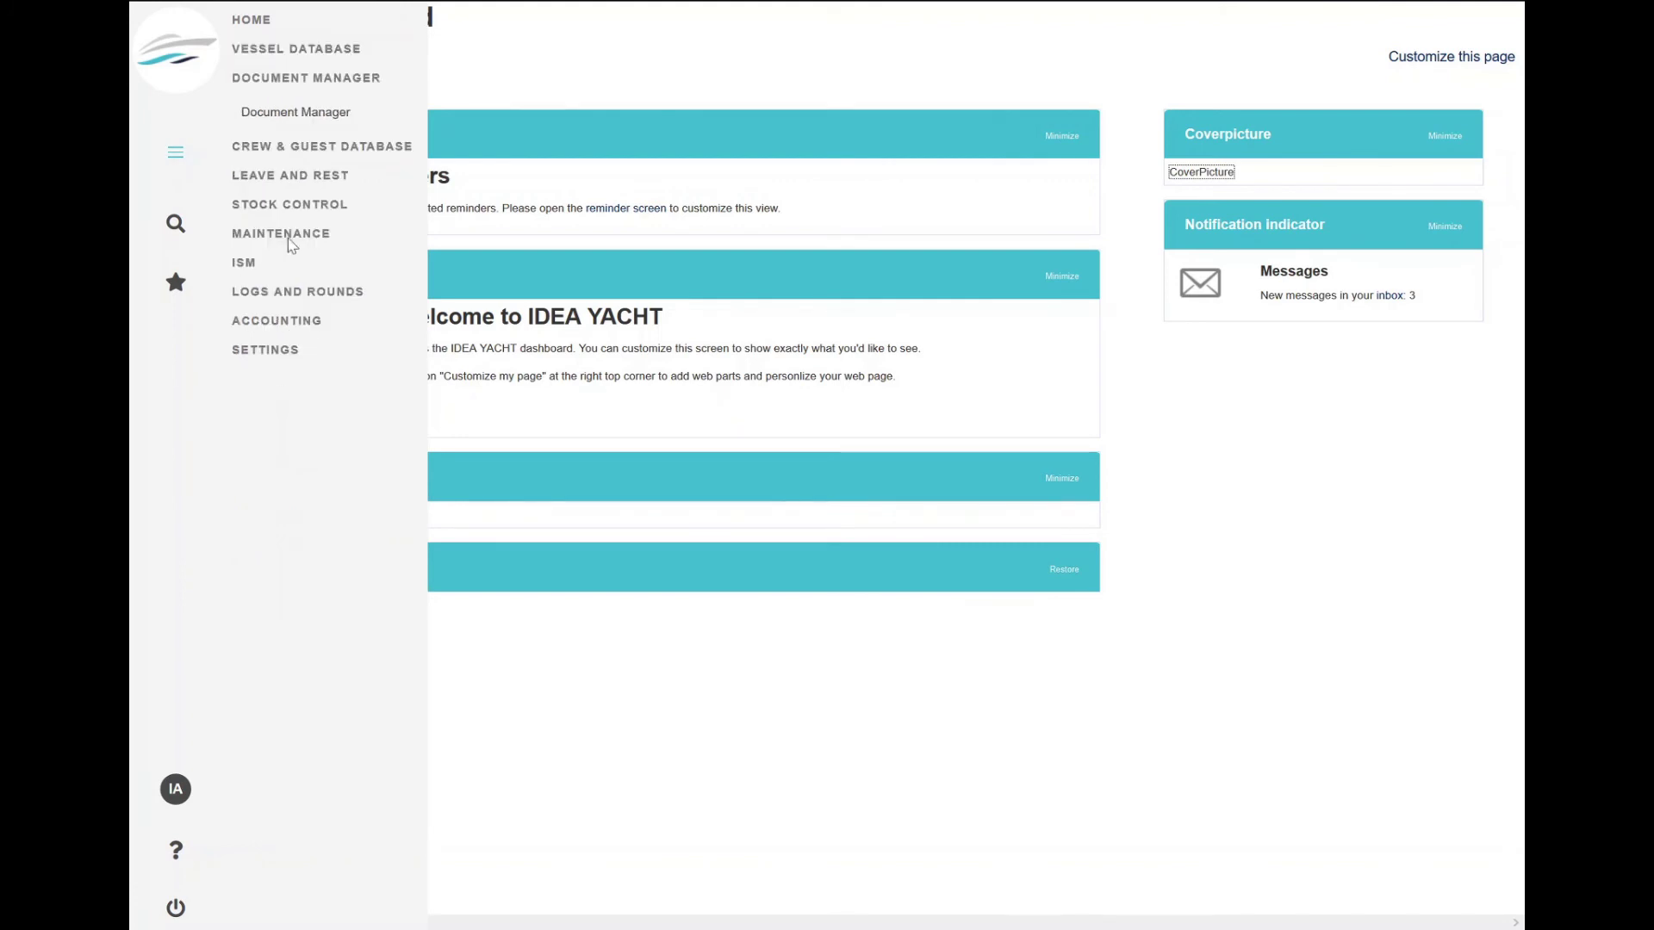
pyautogui.click(289, 119)
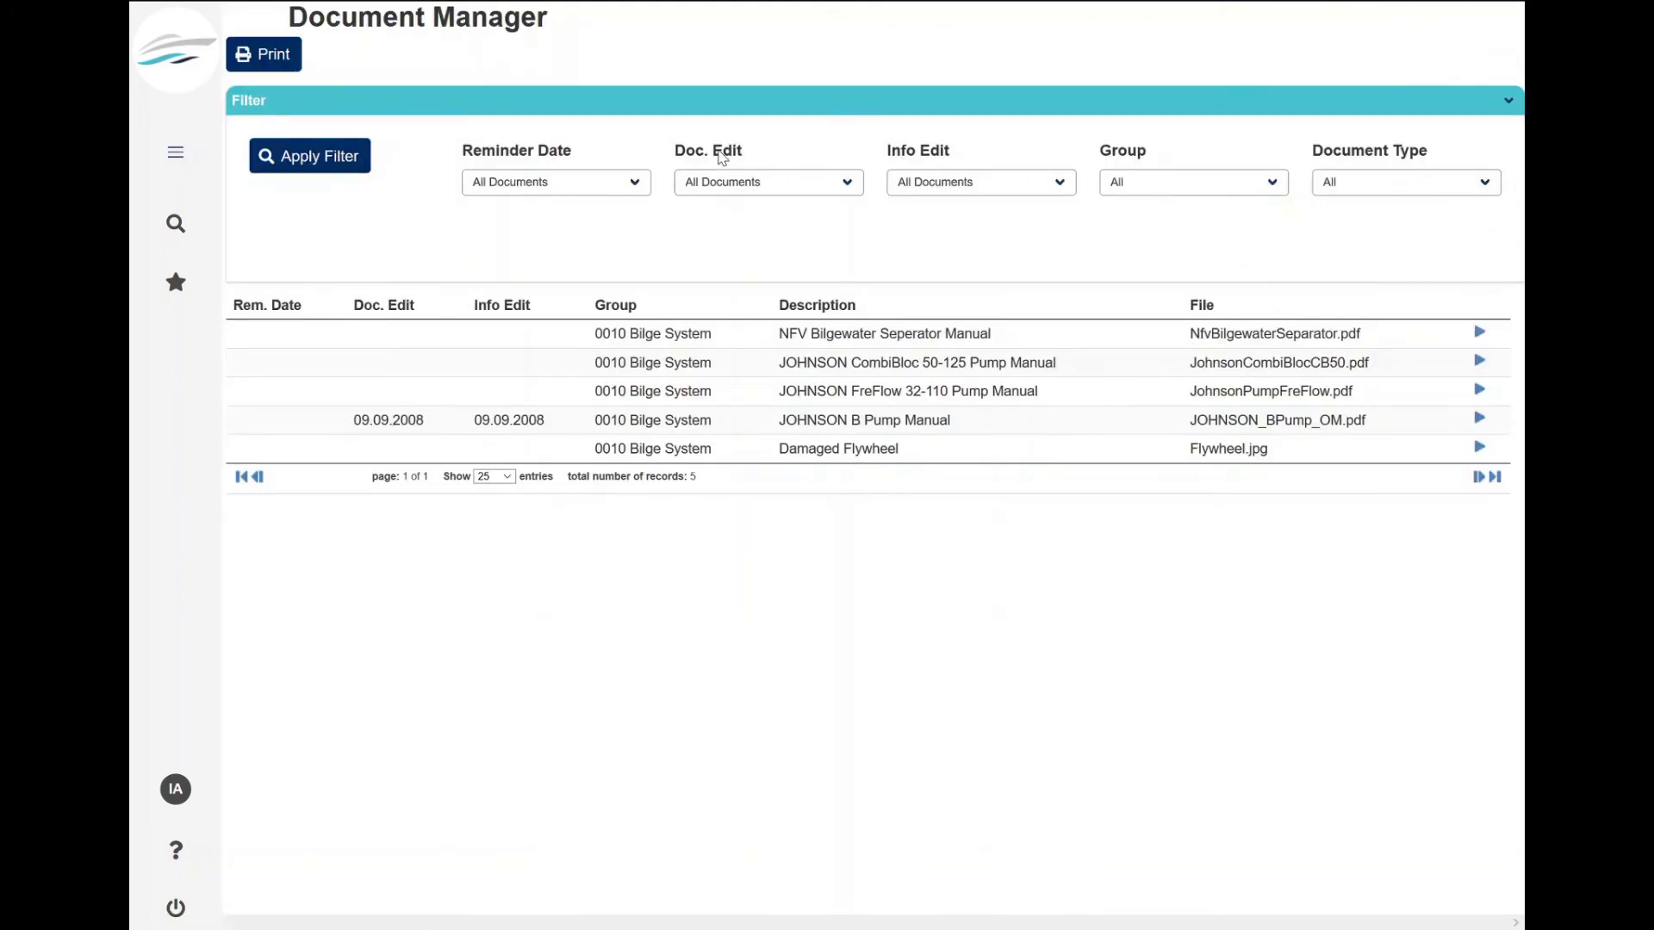
# Set the document filter's Reminder Date to Due next week
pyautogui.click(623, 183)
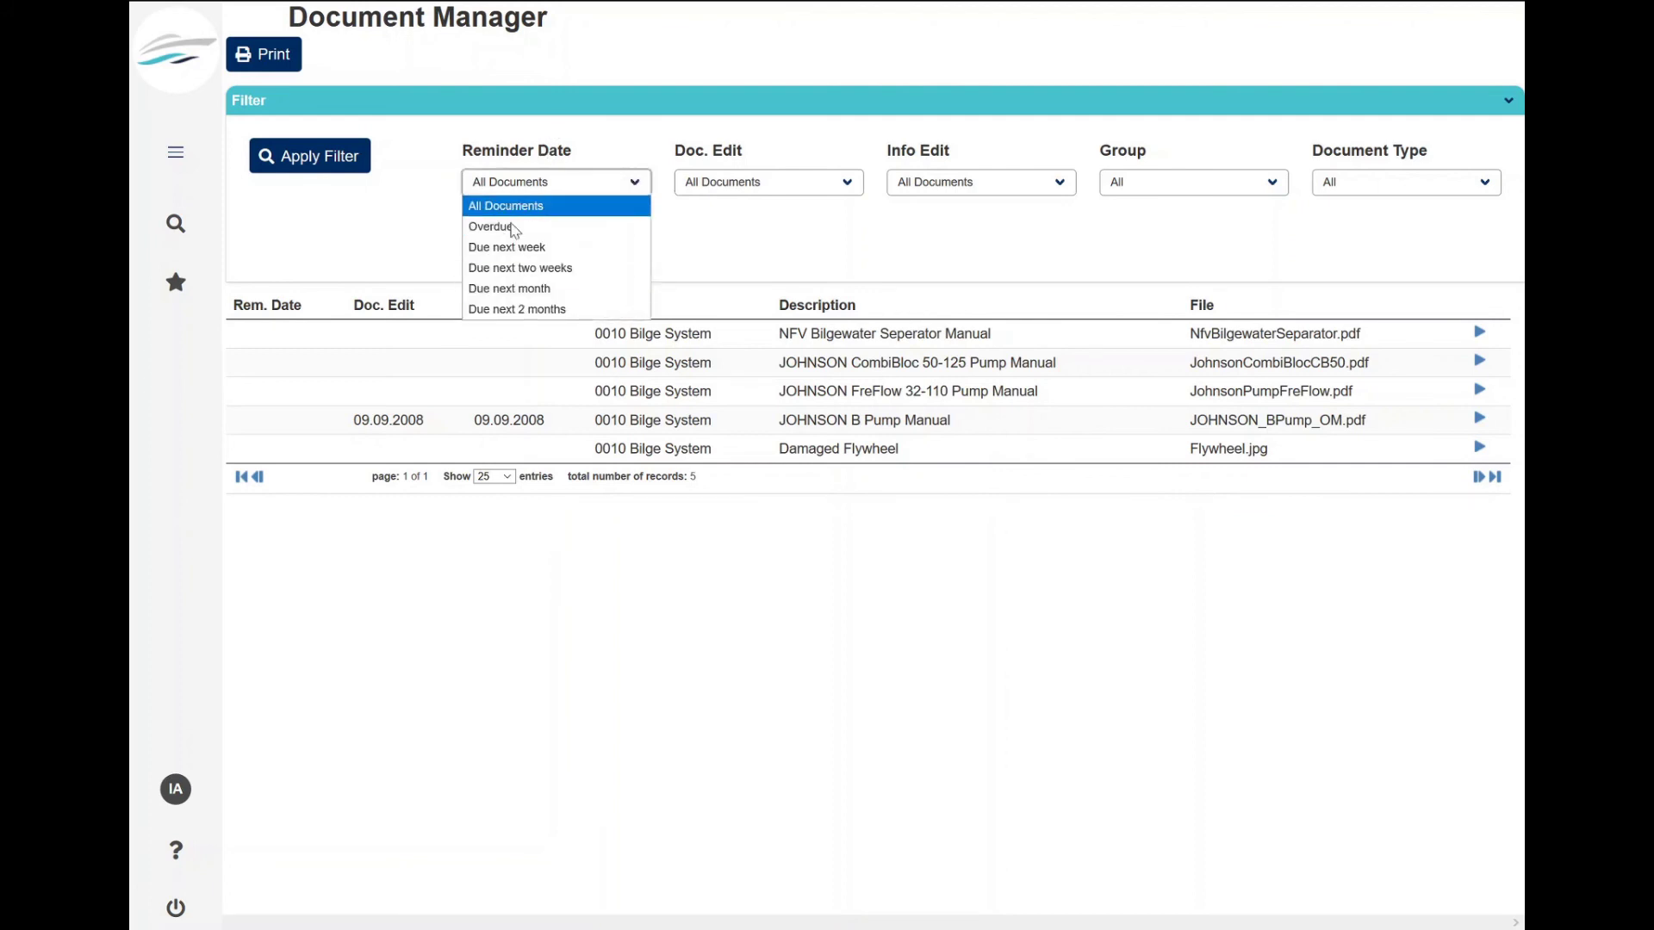
pyautogui.click(459, 224)
pyautogui.click(561, 183)
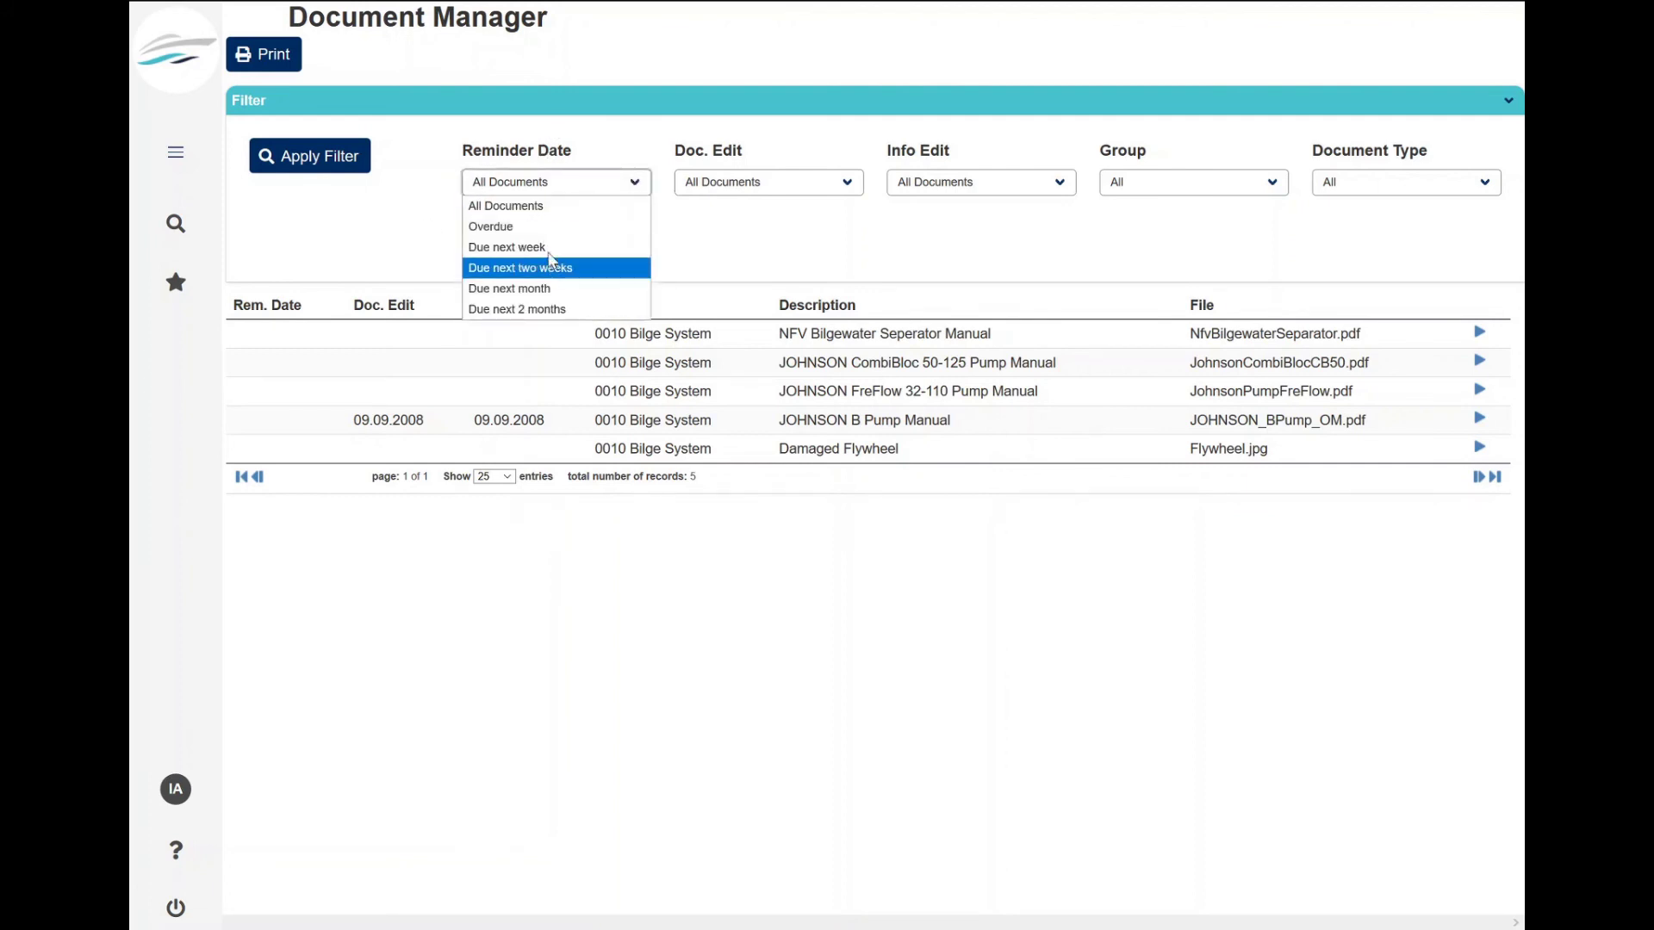
pyautogui.click(449, 238)
pyautogui.click(558, 184)
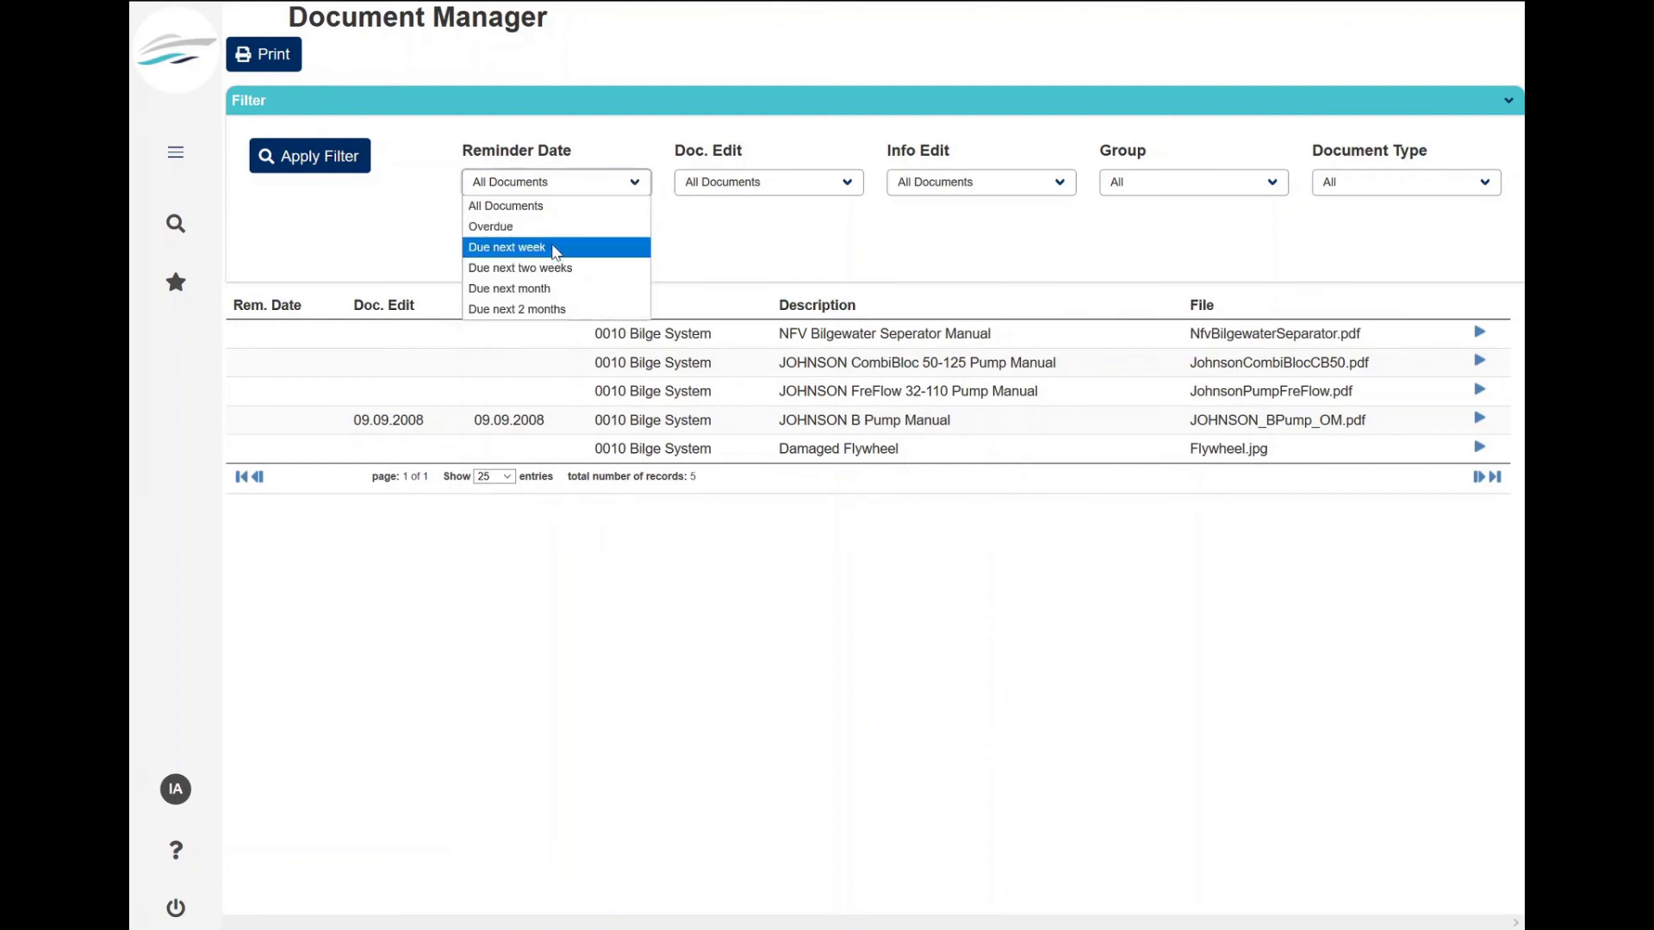
pyautogui.click(556, 249)
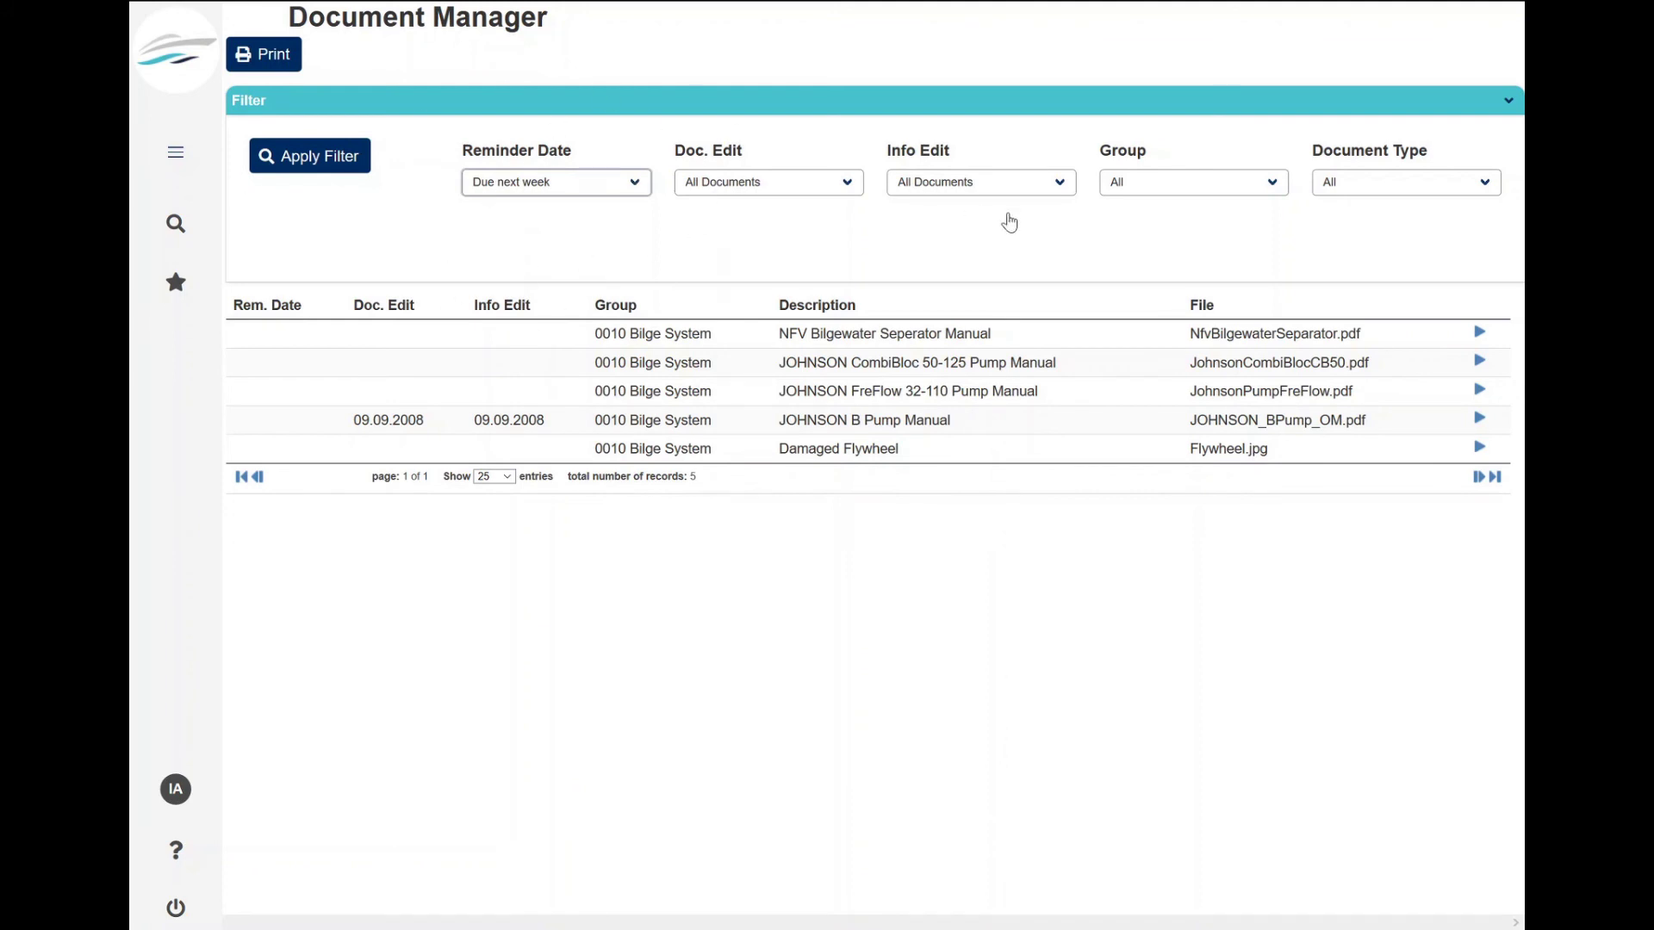
# Check the available Group and Document Type options in the document filter without changing either selection
pyautogui.click(1181, 183)
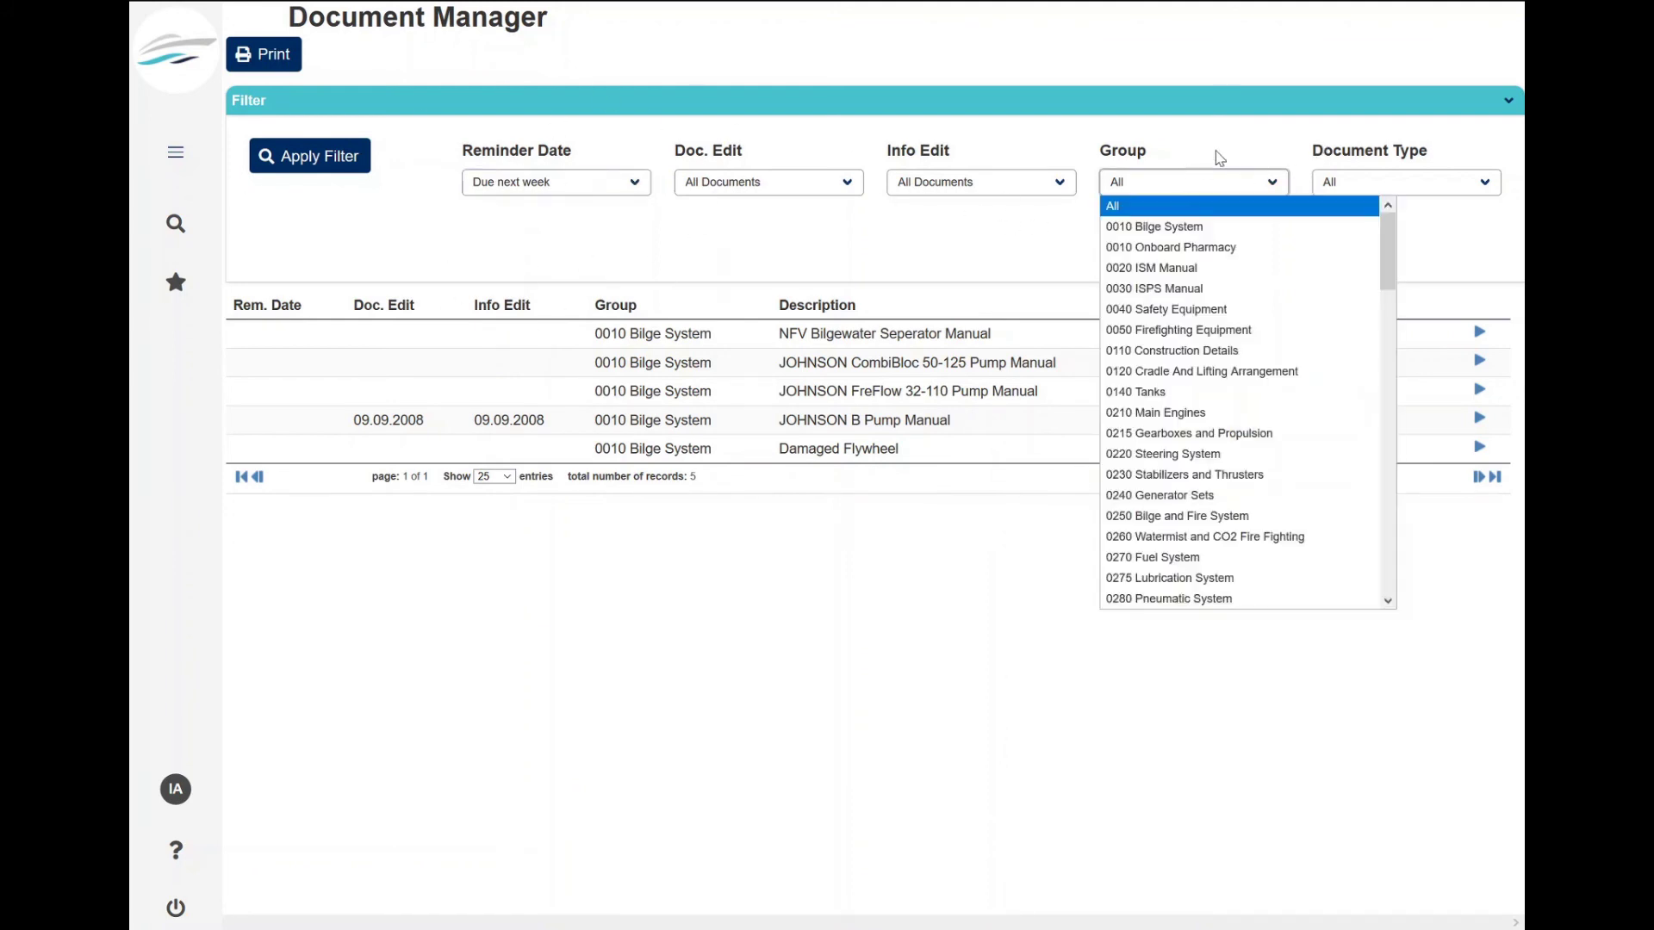
pyautogui.click(1205, 166)
pyautogui.click(1366, 178)
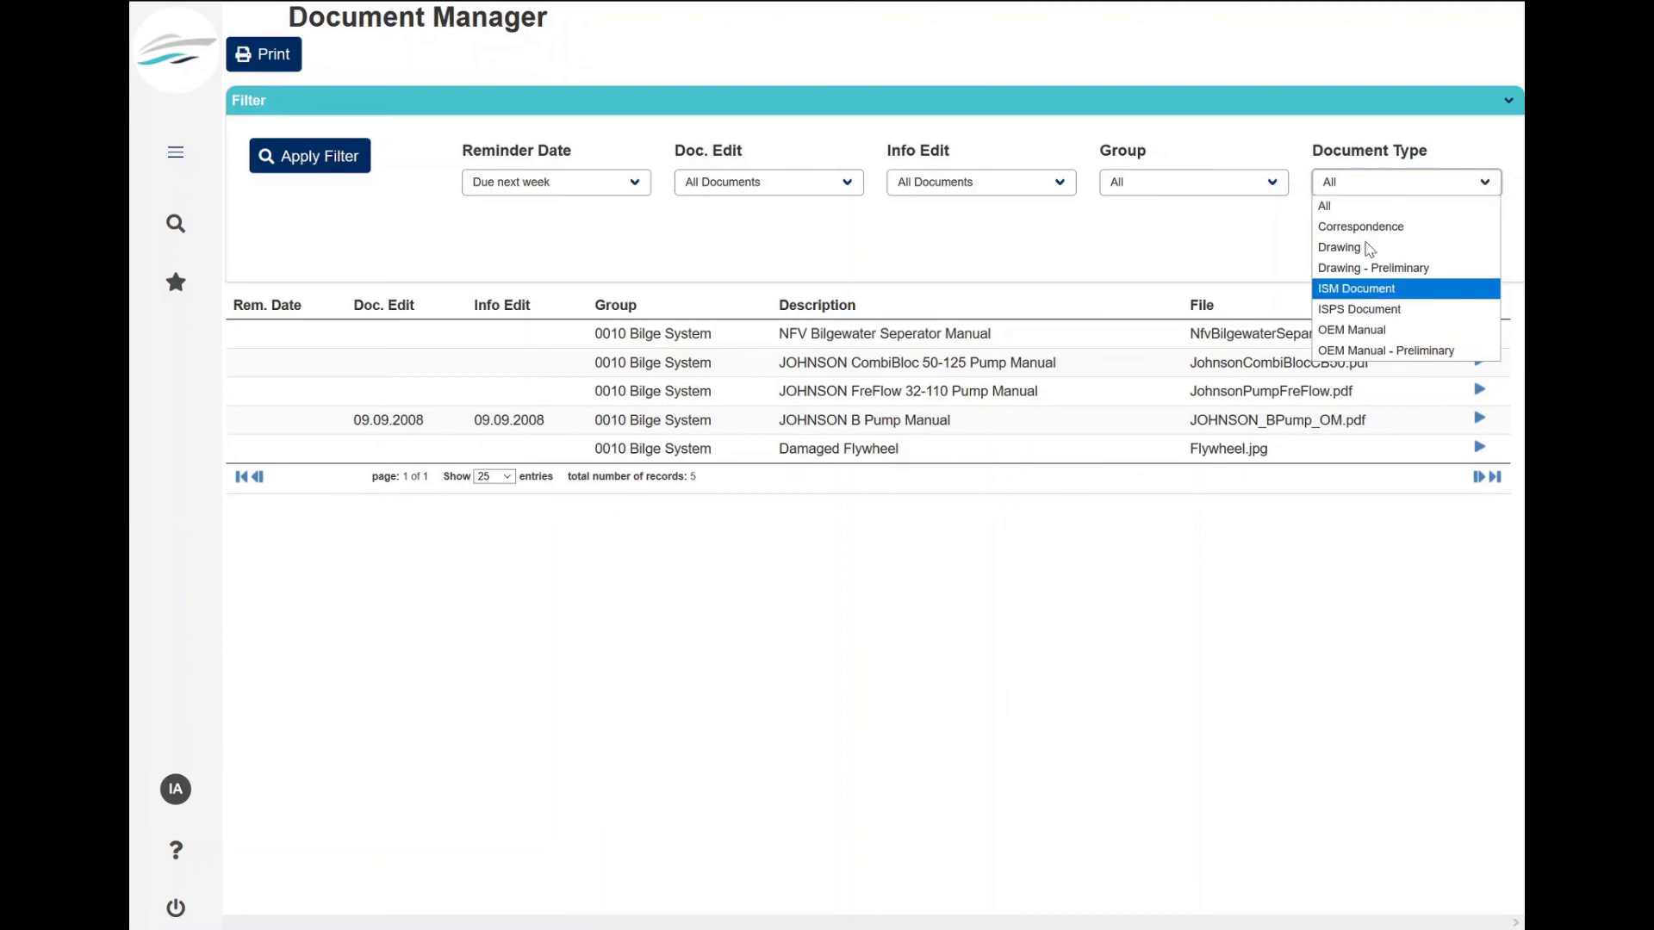
pyautogui.click(1346, 137)
# Open the Crew & Guest Database, expand the Disembarked group and view the first Superintendent's general details
pyautogui.click(177, 160)
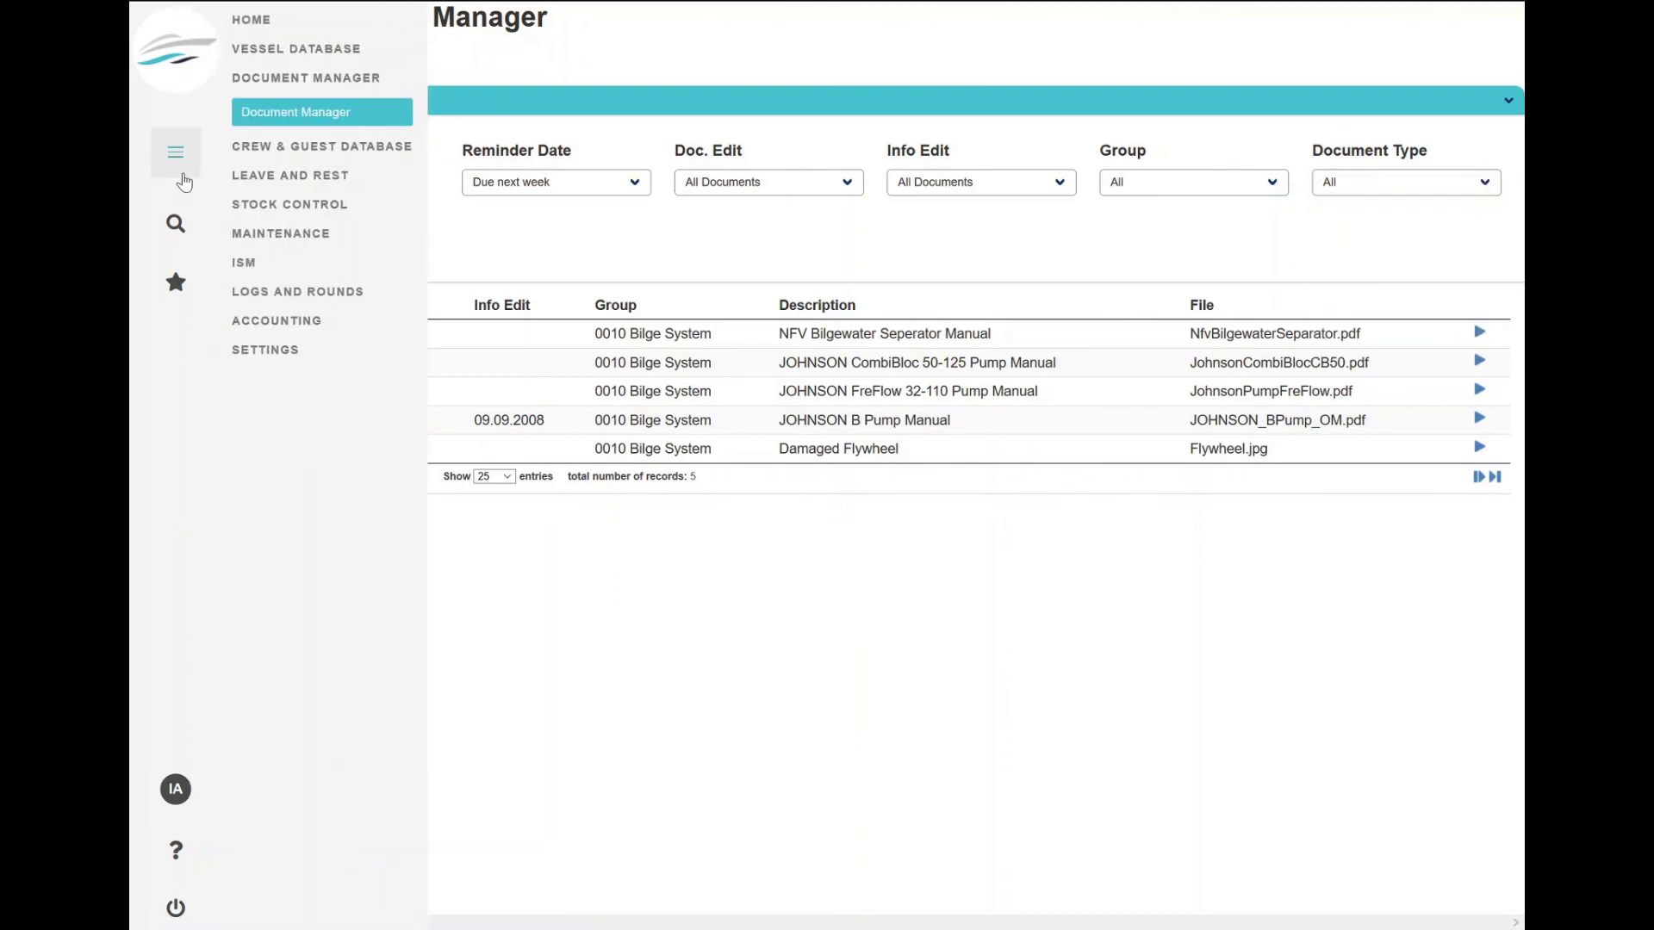
pyautogui.click(244, 146)
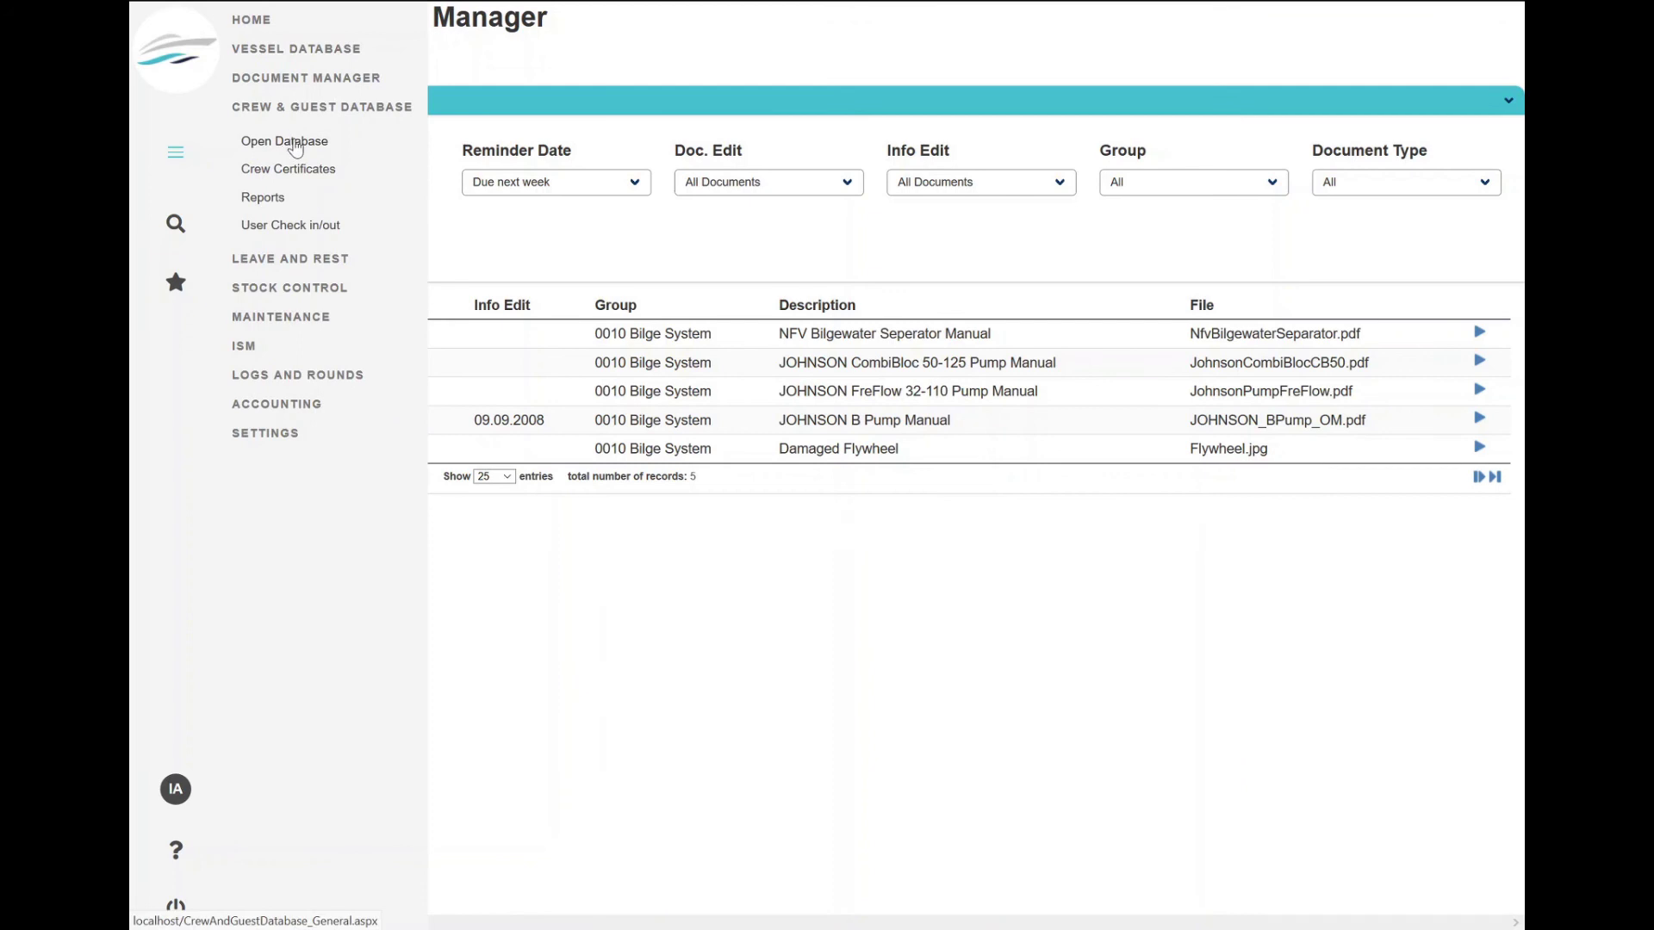
pyautogui.click(295, 145)
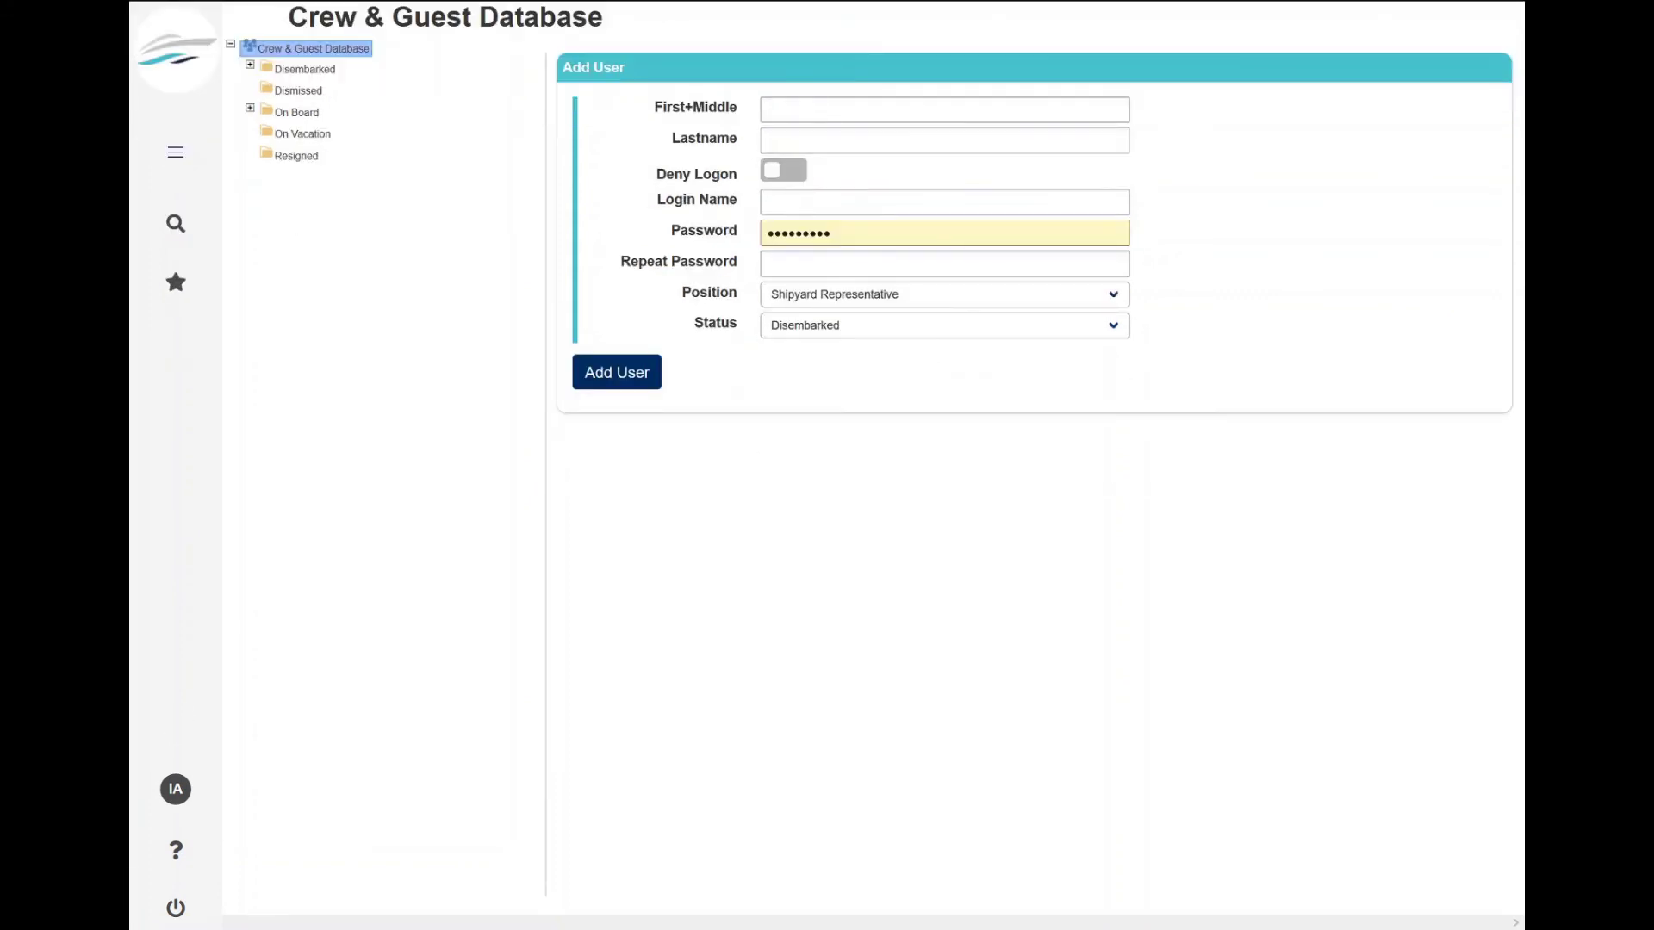
pyautogui.click(250, 65)
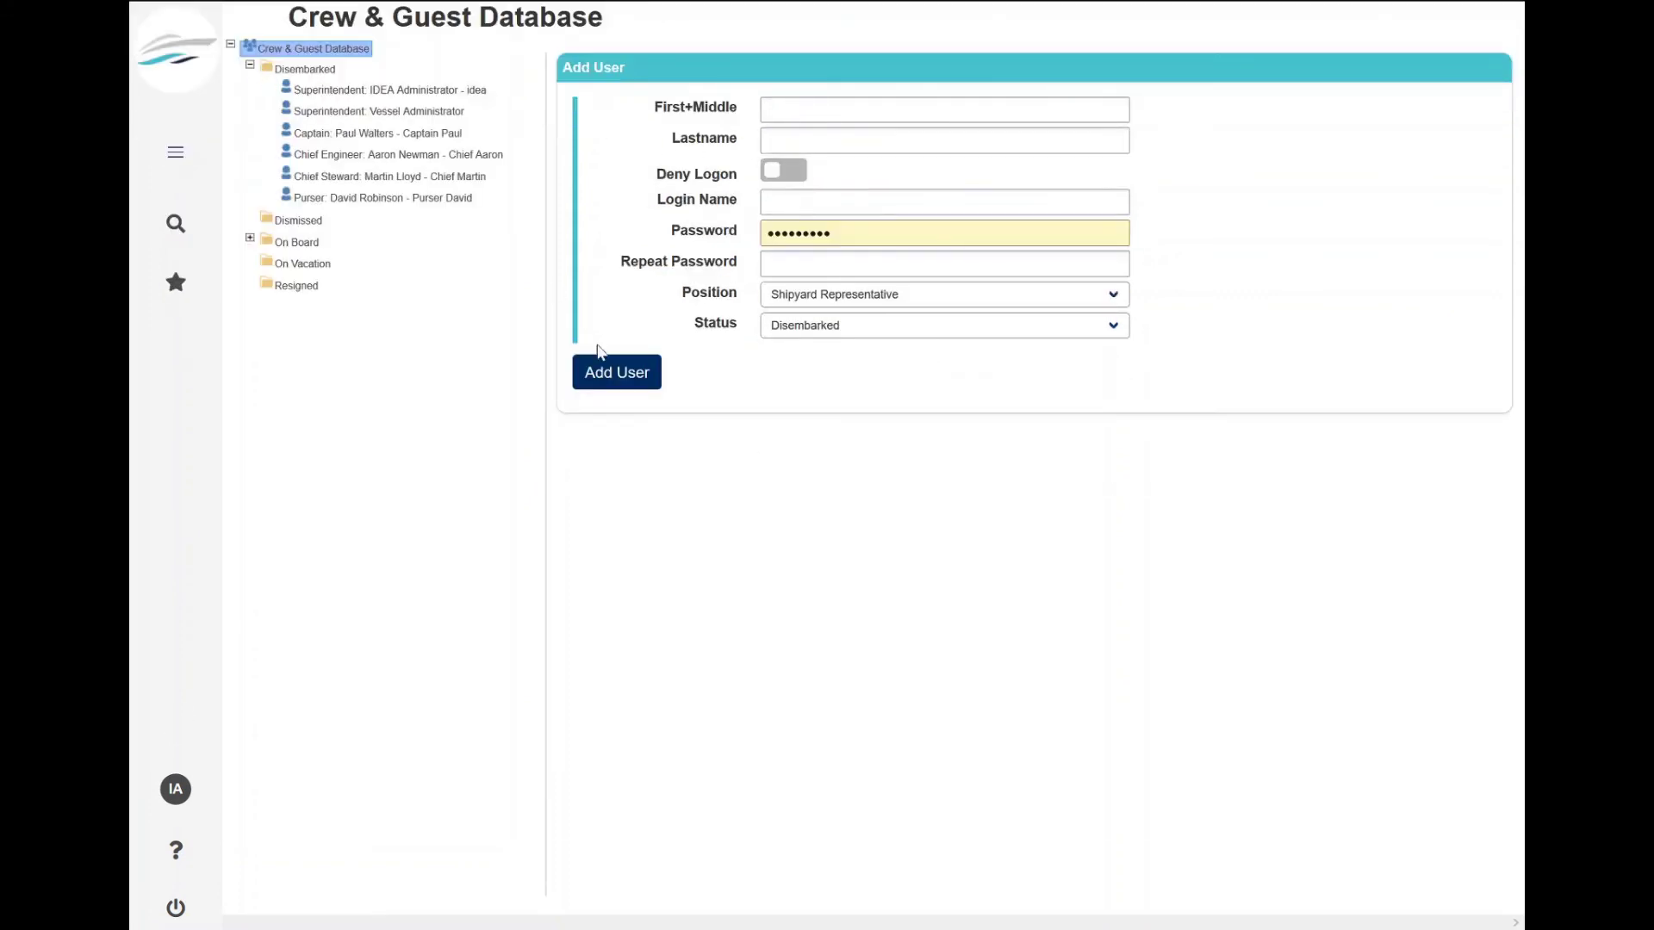
pyautogui.click(374, 93)
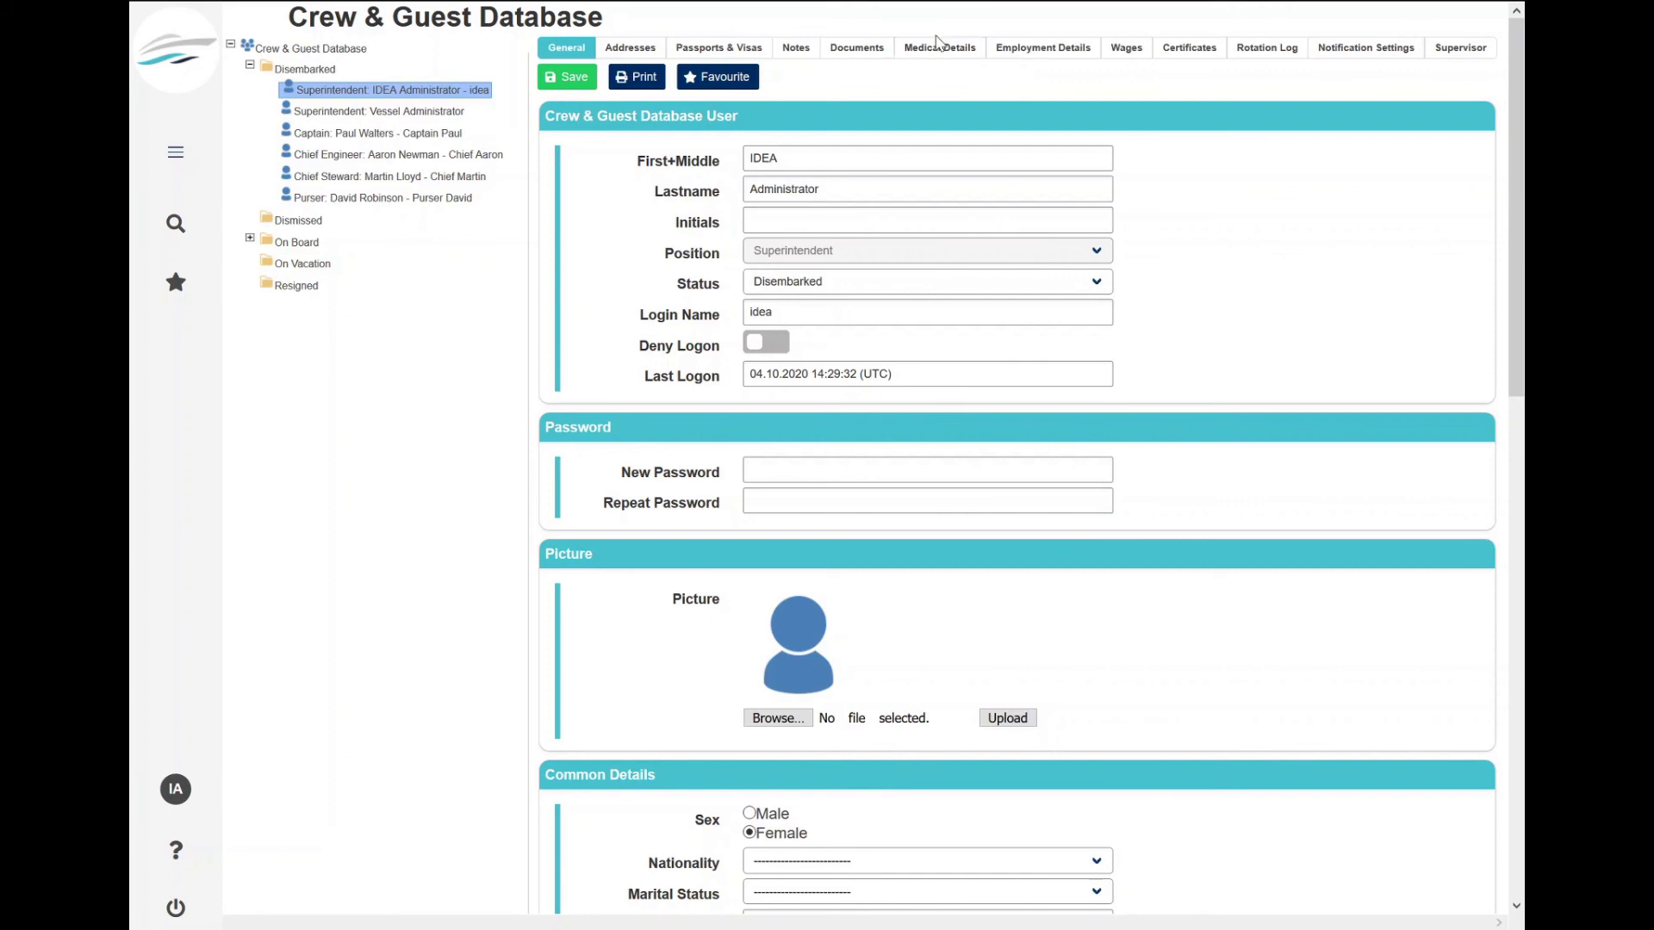
# Open the Leave and Rest module's Enter hours calendar
pyautogui.click(175, 152)
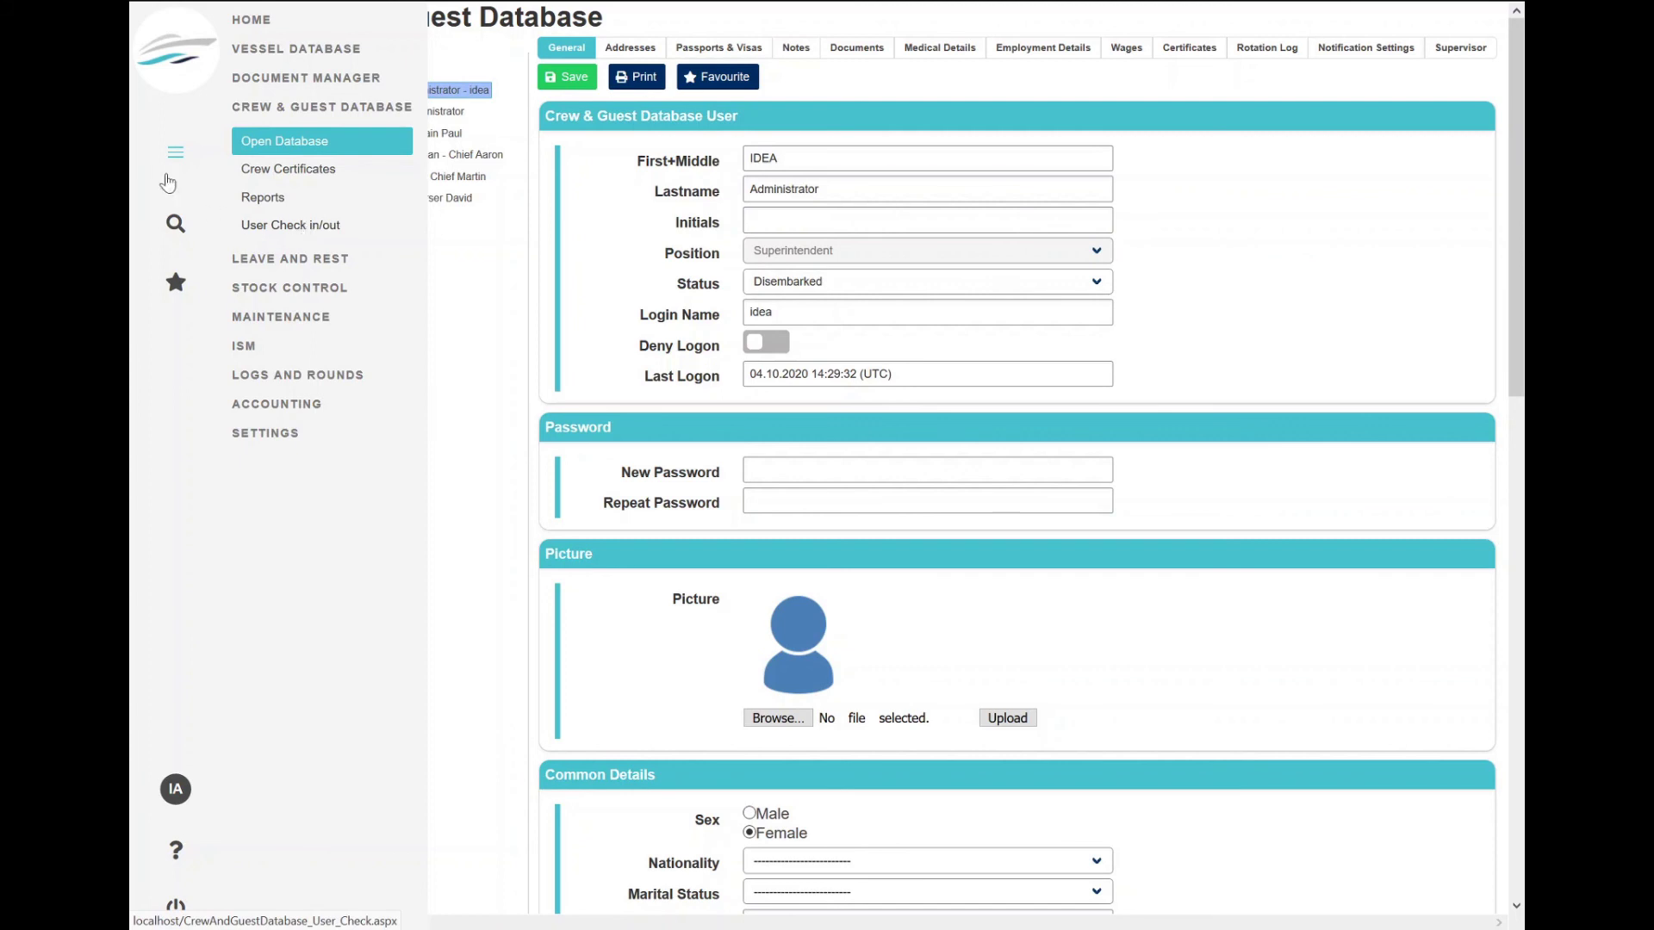
pyautogui.click(275, 262)
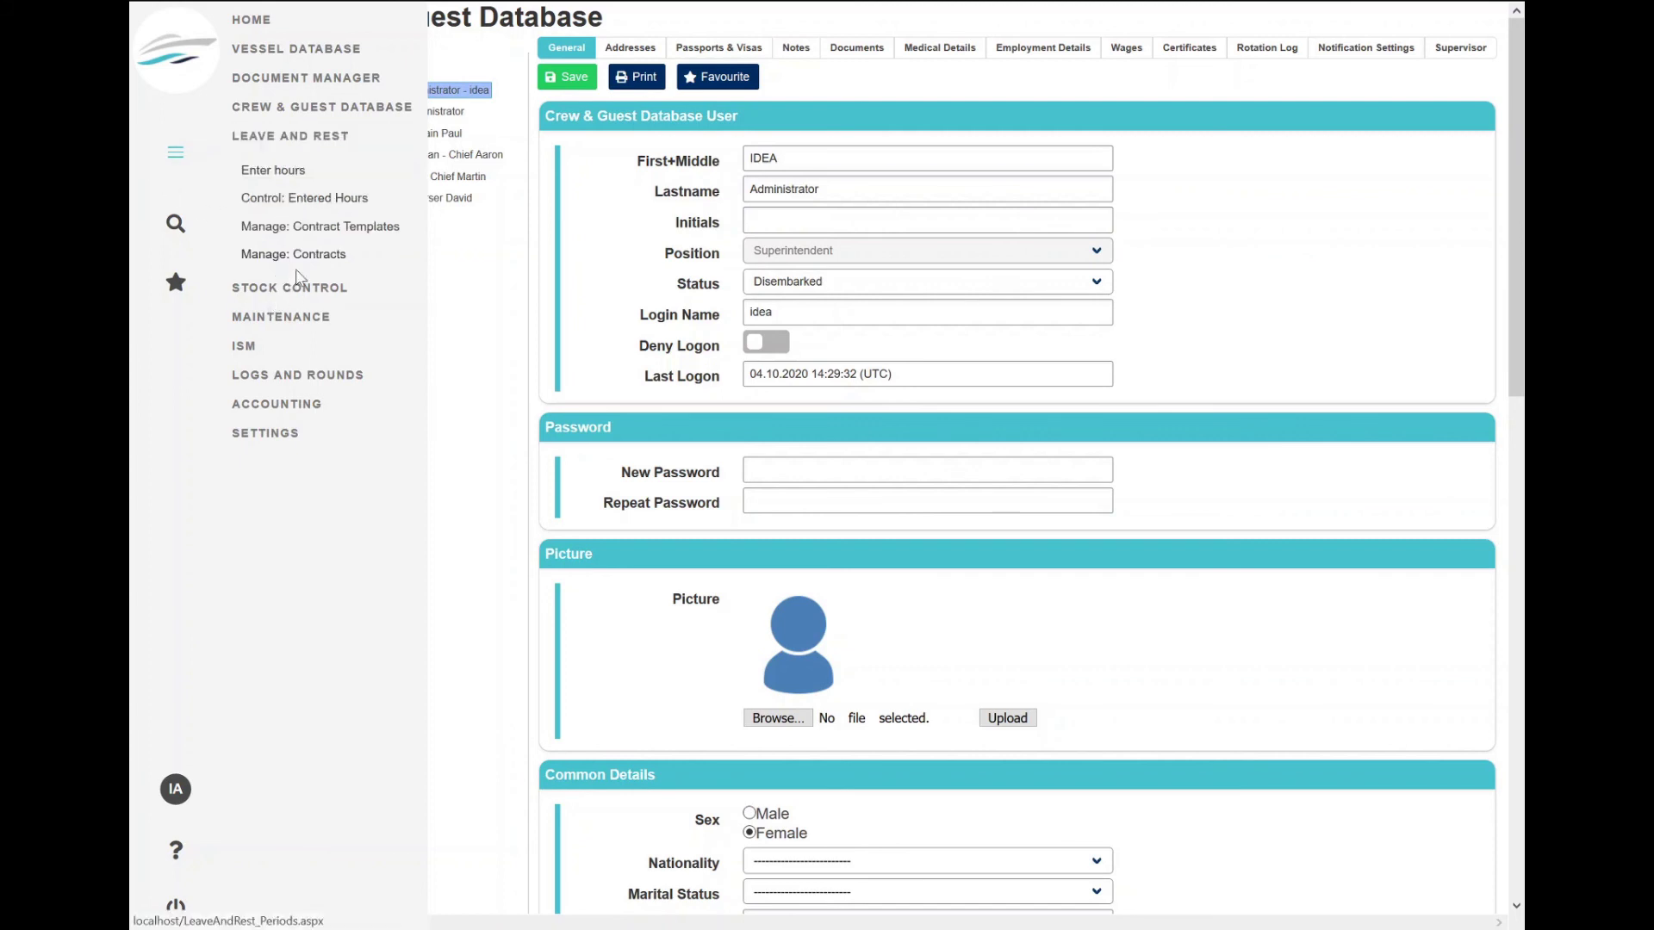
pyautogui.click(280, 172)
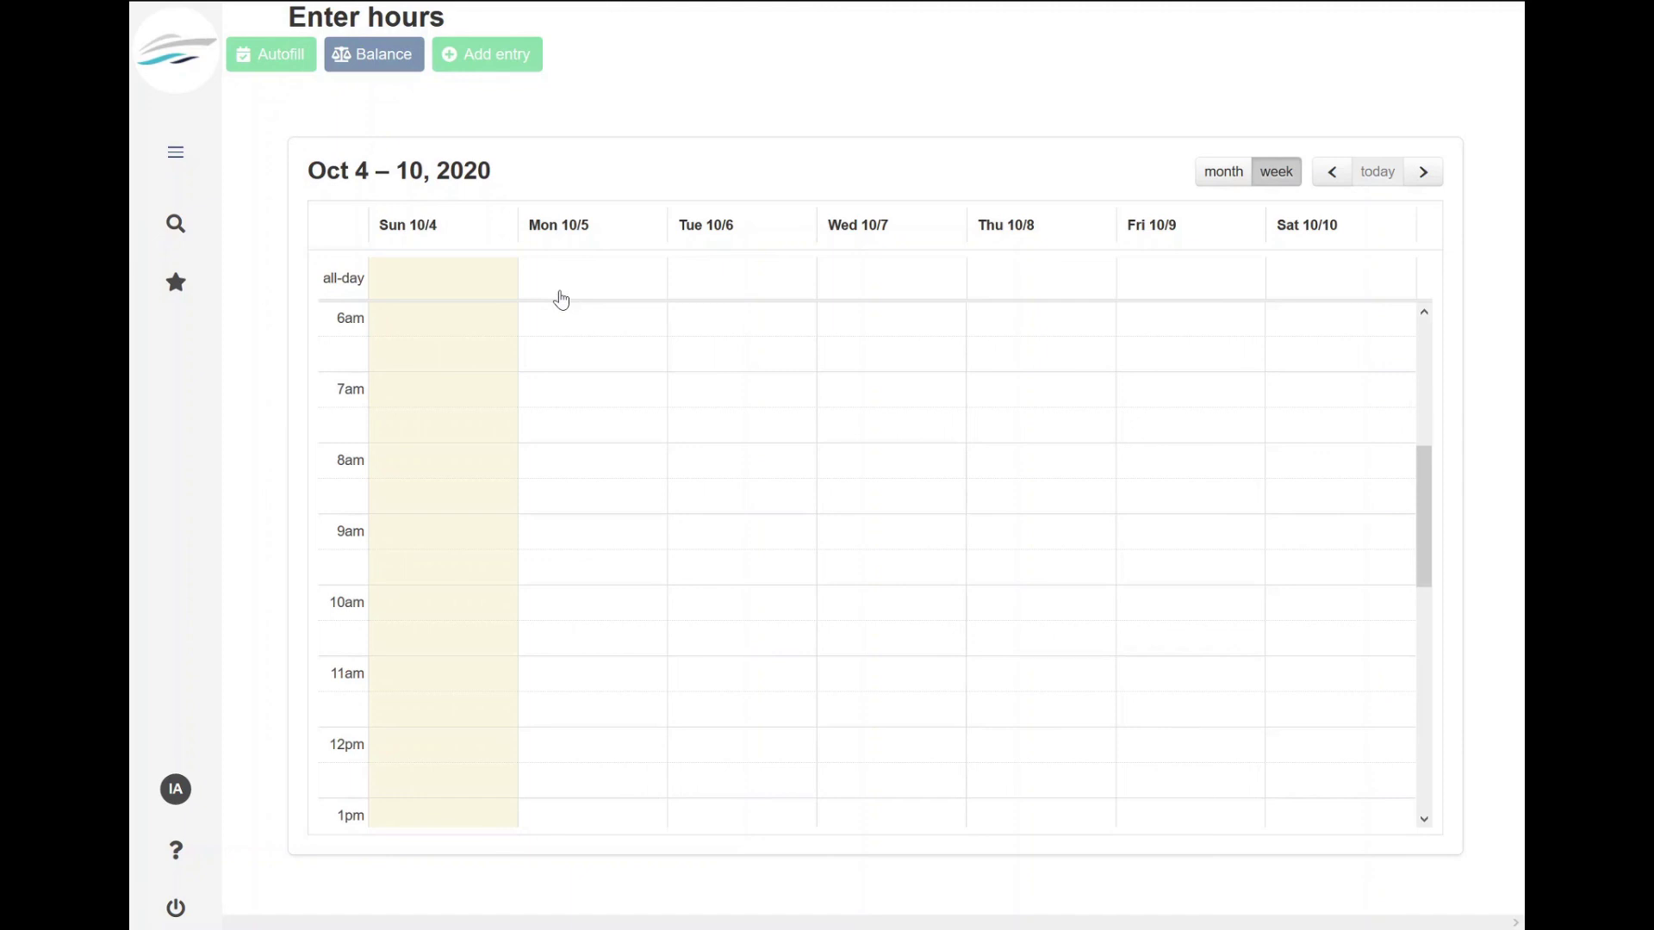
# Open the Purchasing overview in Stock Control
pyautogui.click(177, 164)
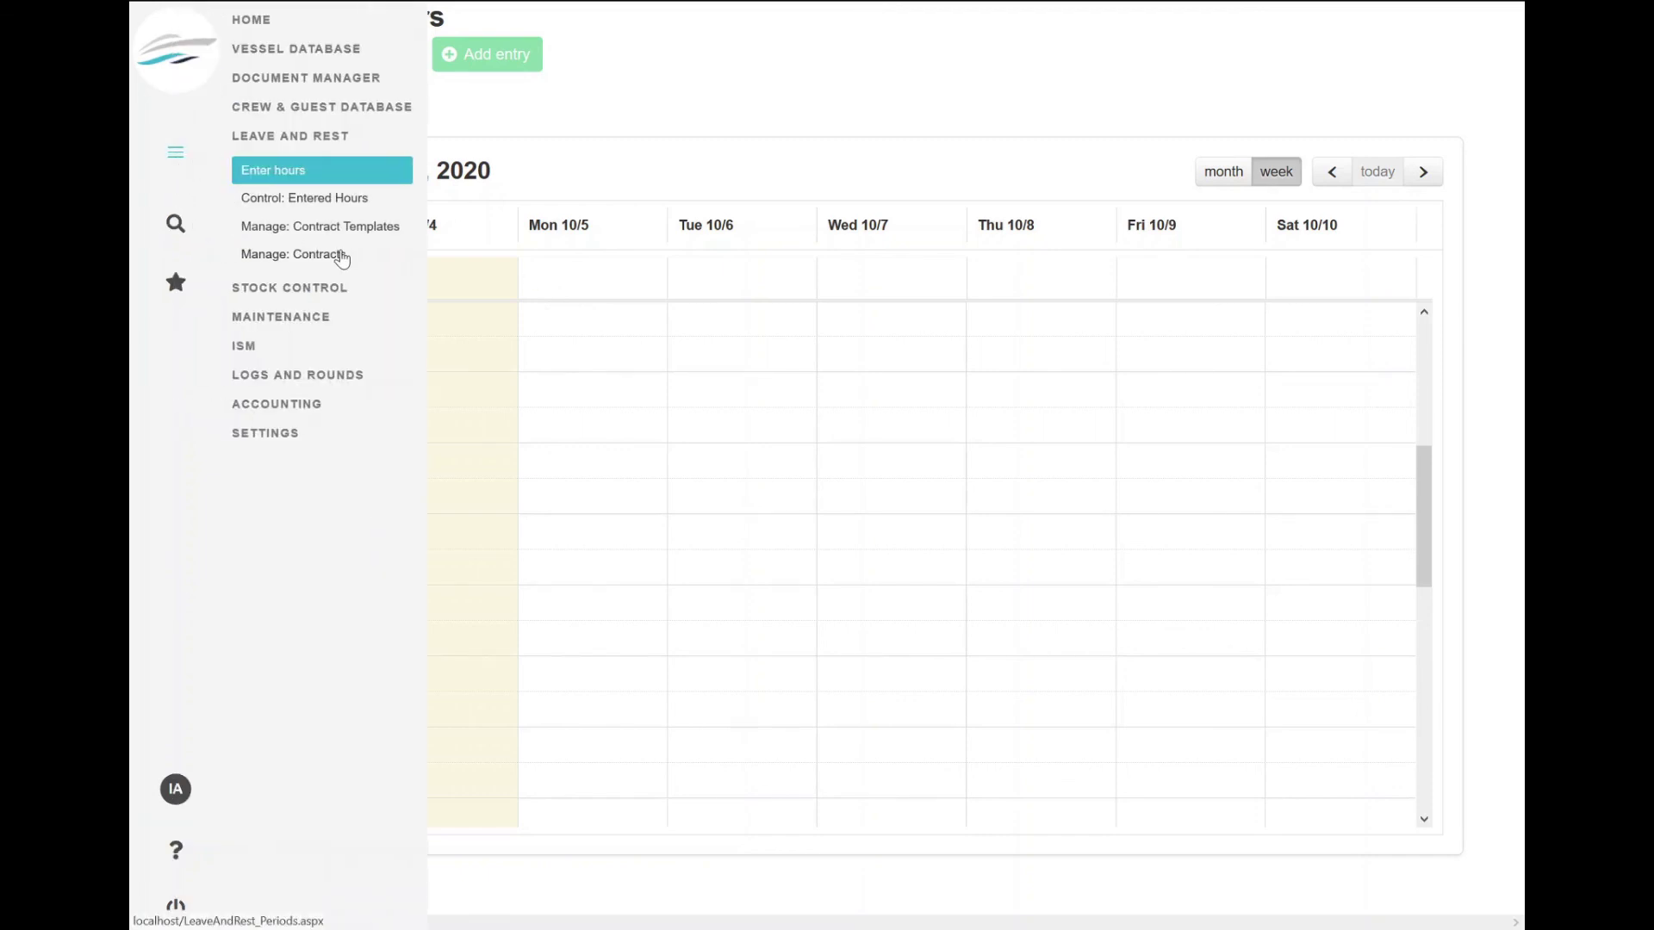
pyautogui.click(274, 293)
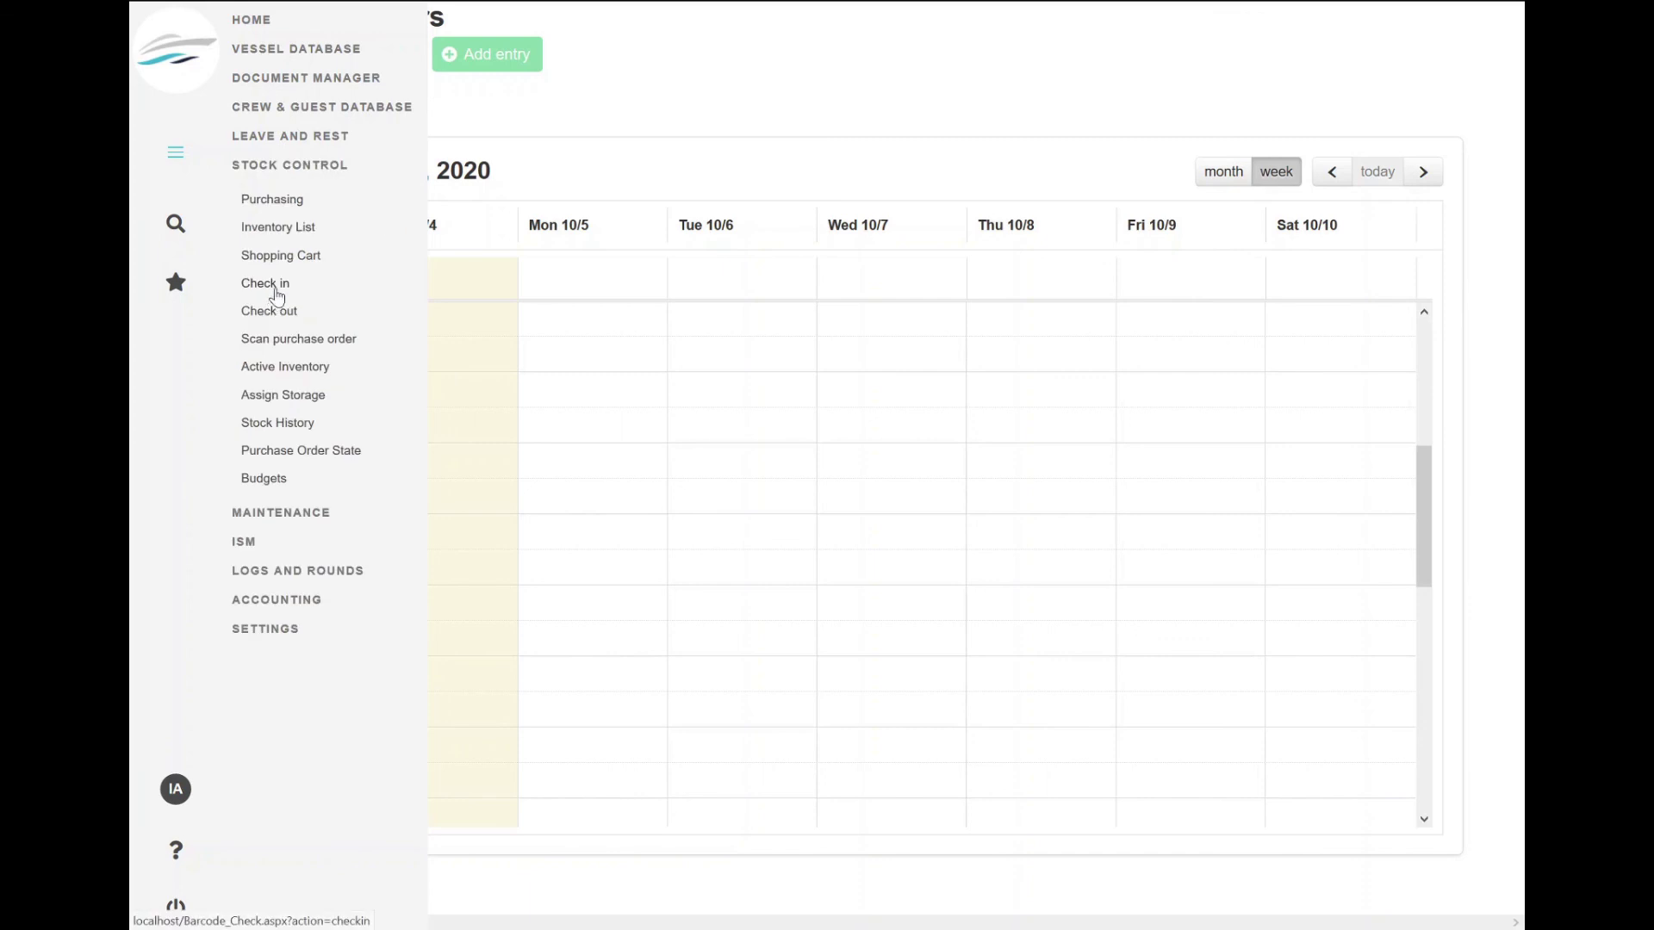
pyautogui.click(272, 200)
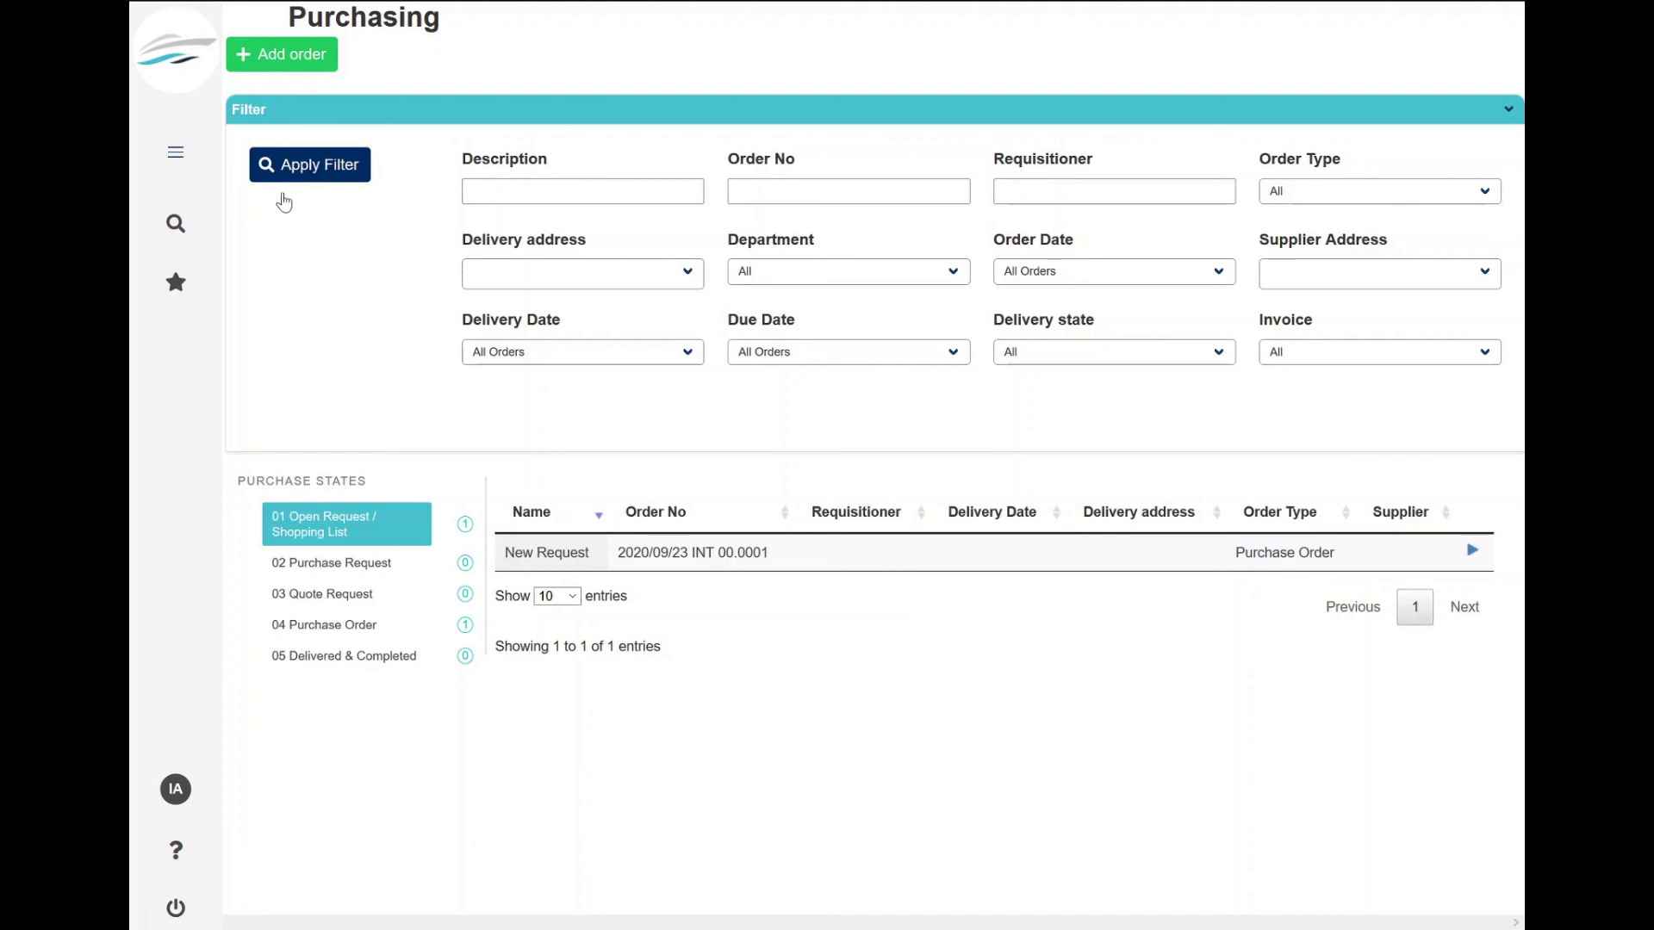
# Open the stock Inventory List and examine its forecast filter, enabled until 31.12.2020 for All Items
pyautogui.moveTo(207, 207)
pyautogui.click(248, 226)
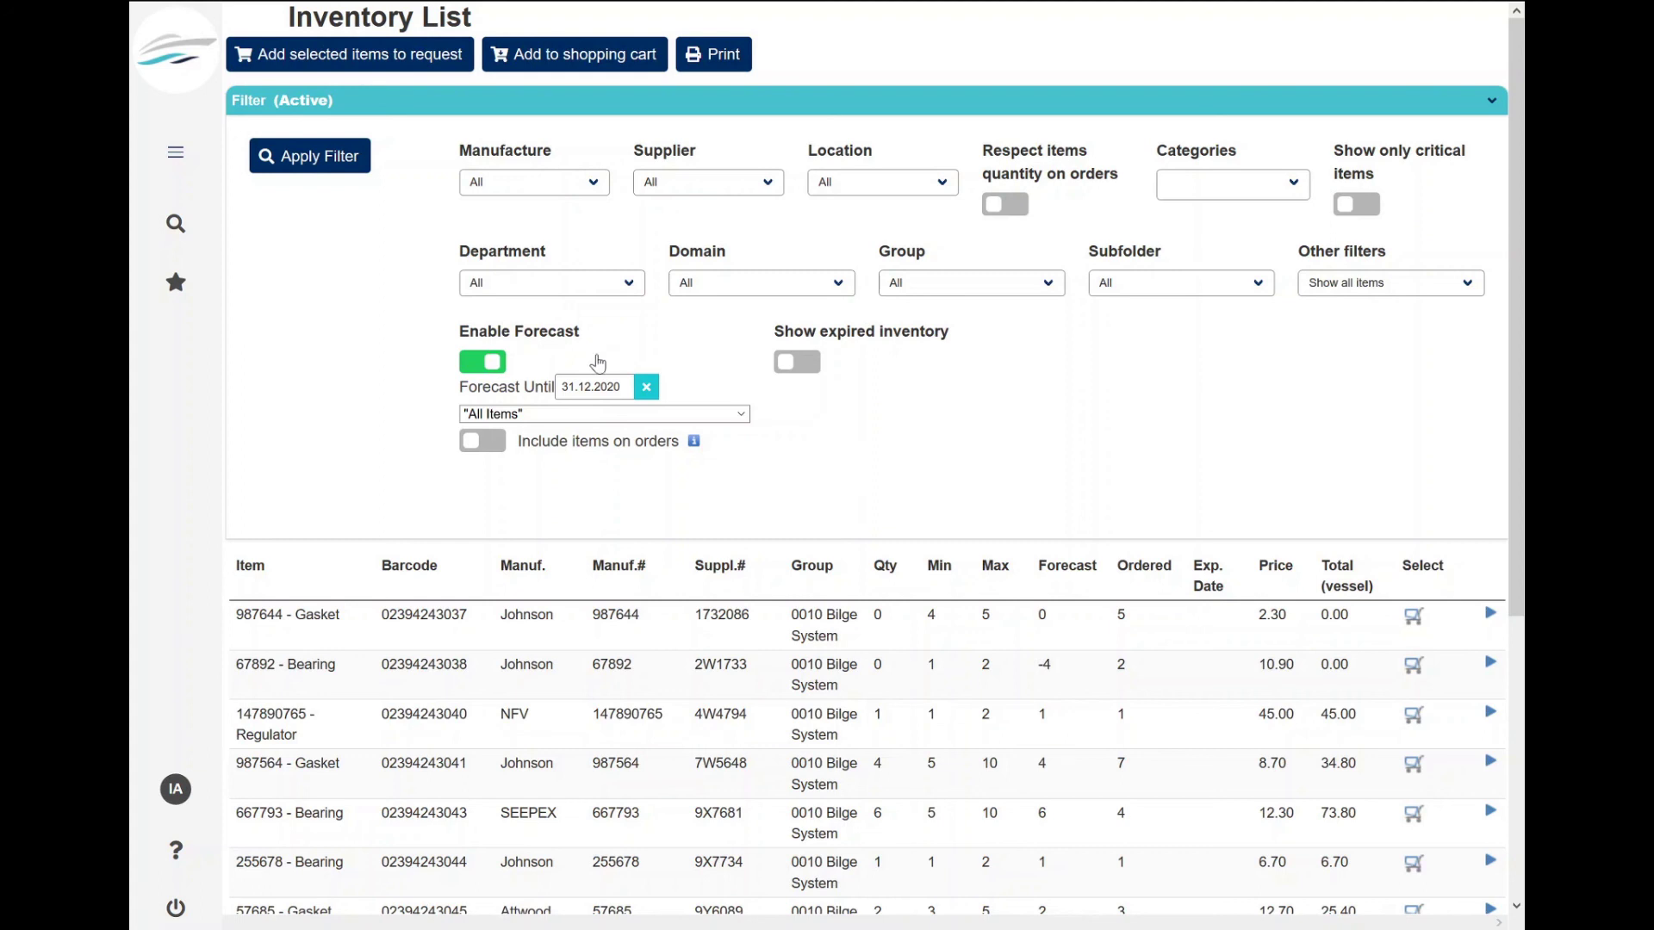
pyautogui.click(470, 368)
pyautogui.click(464, 369)
pyautogui.moveTo(548, 332); pyautogui.dragTo(454, 336)
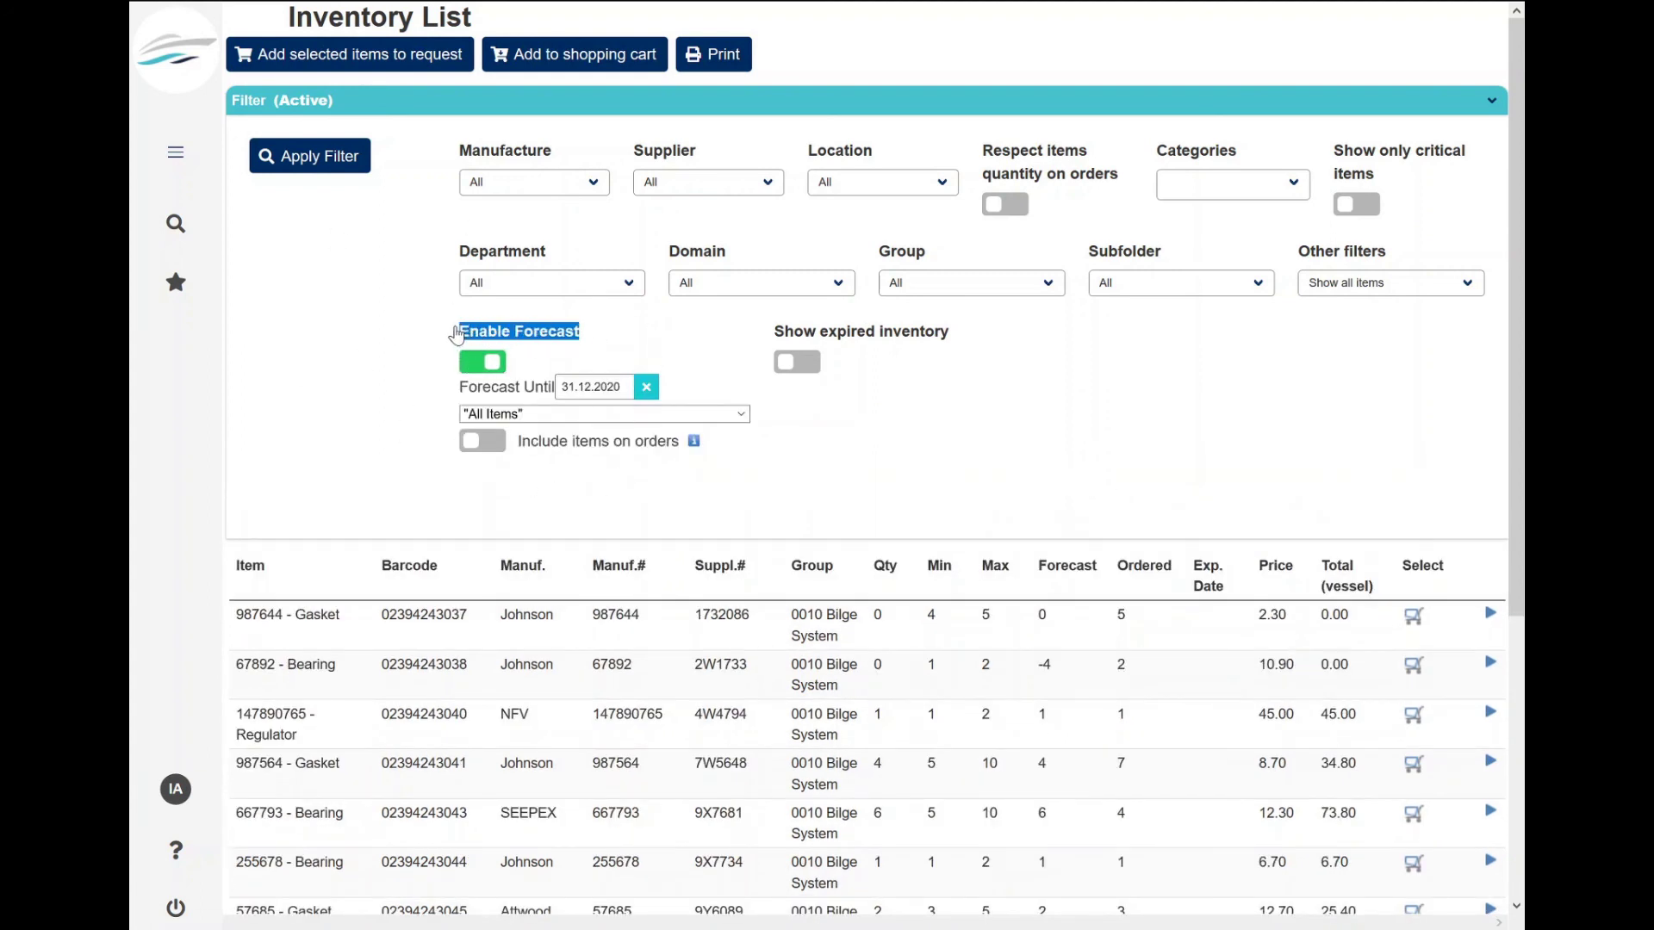
pyautogui.click(598, 386)
pyautogui.click(902, 421)
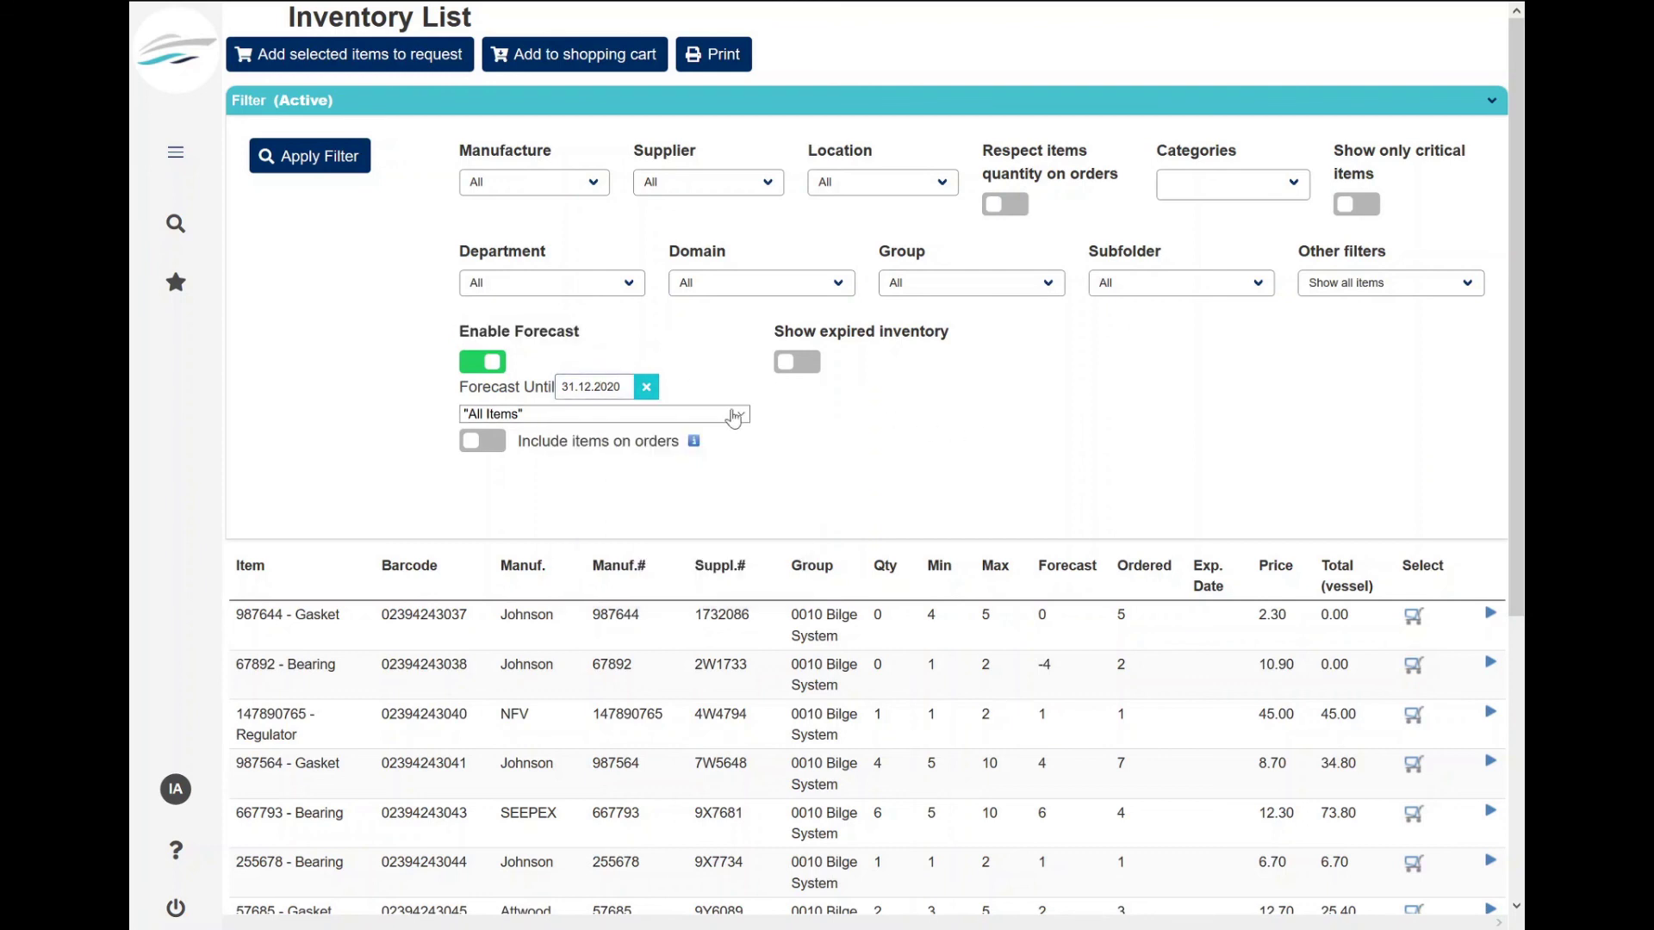
pyautogui.click(296, 156)
# Look through the Maintenance and ISM functions and open the ISM Certificates list
pyautogui.click(176, 153)
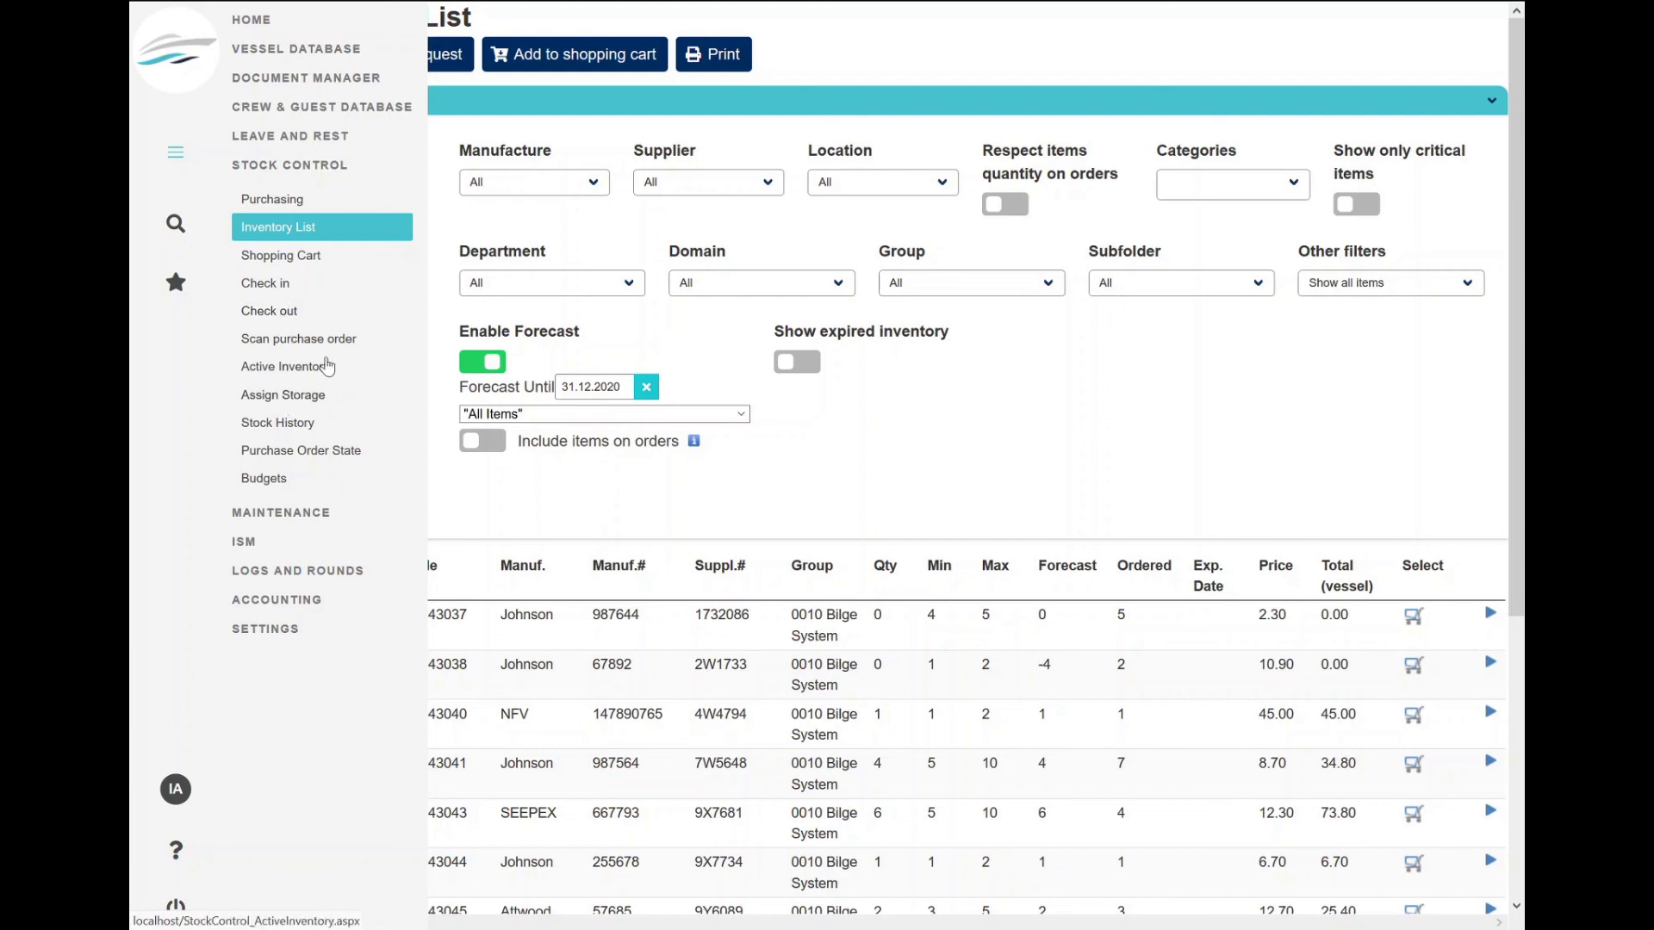
pyautogui.click(246, 515)
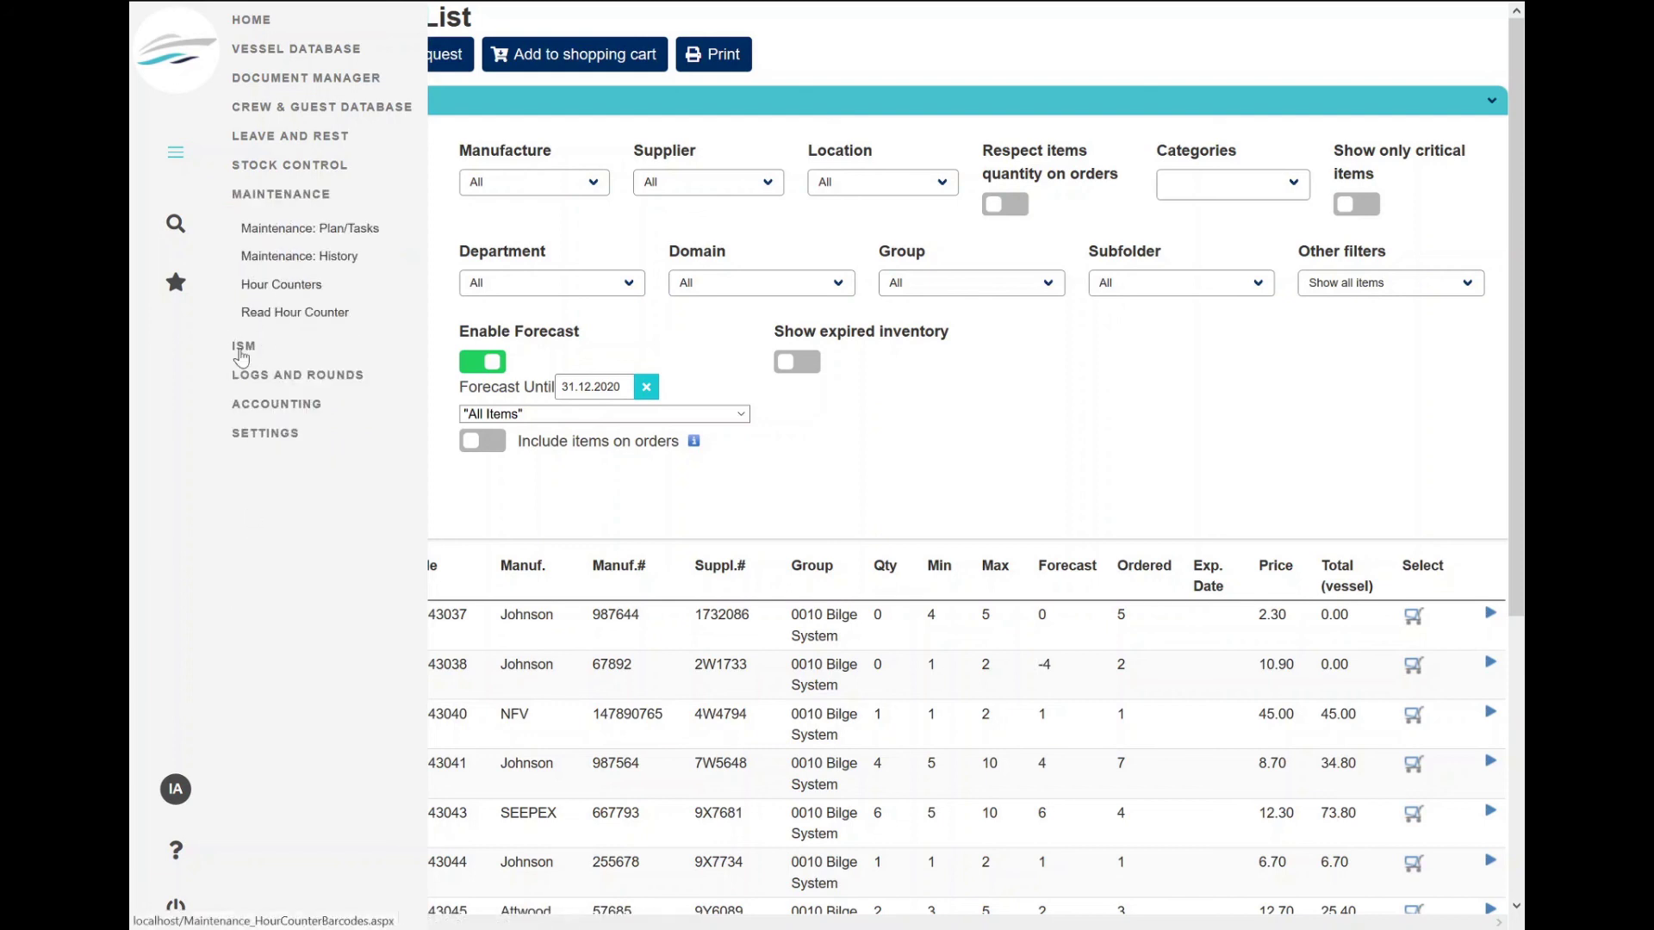
pyautogui.click(245, 352)
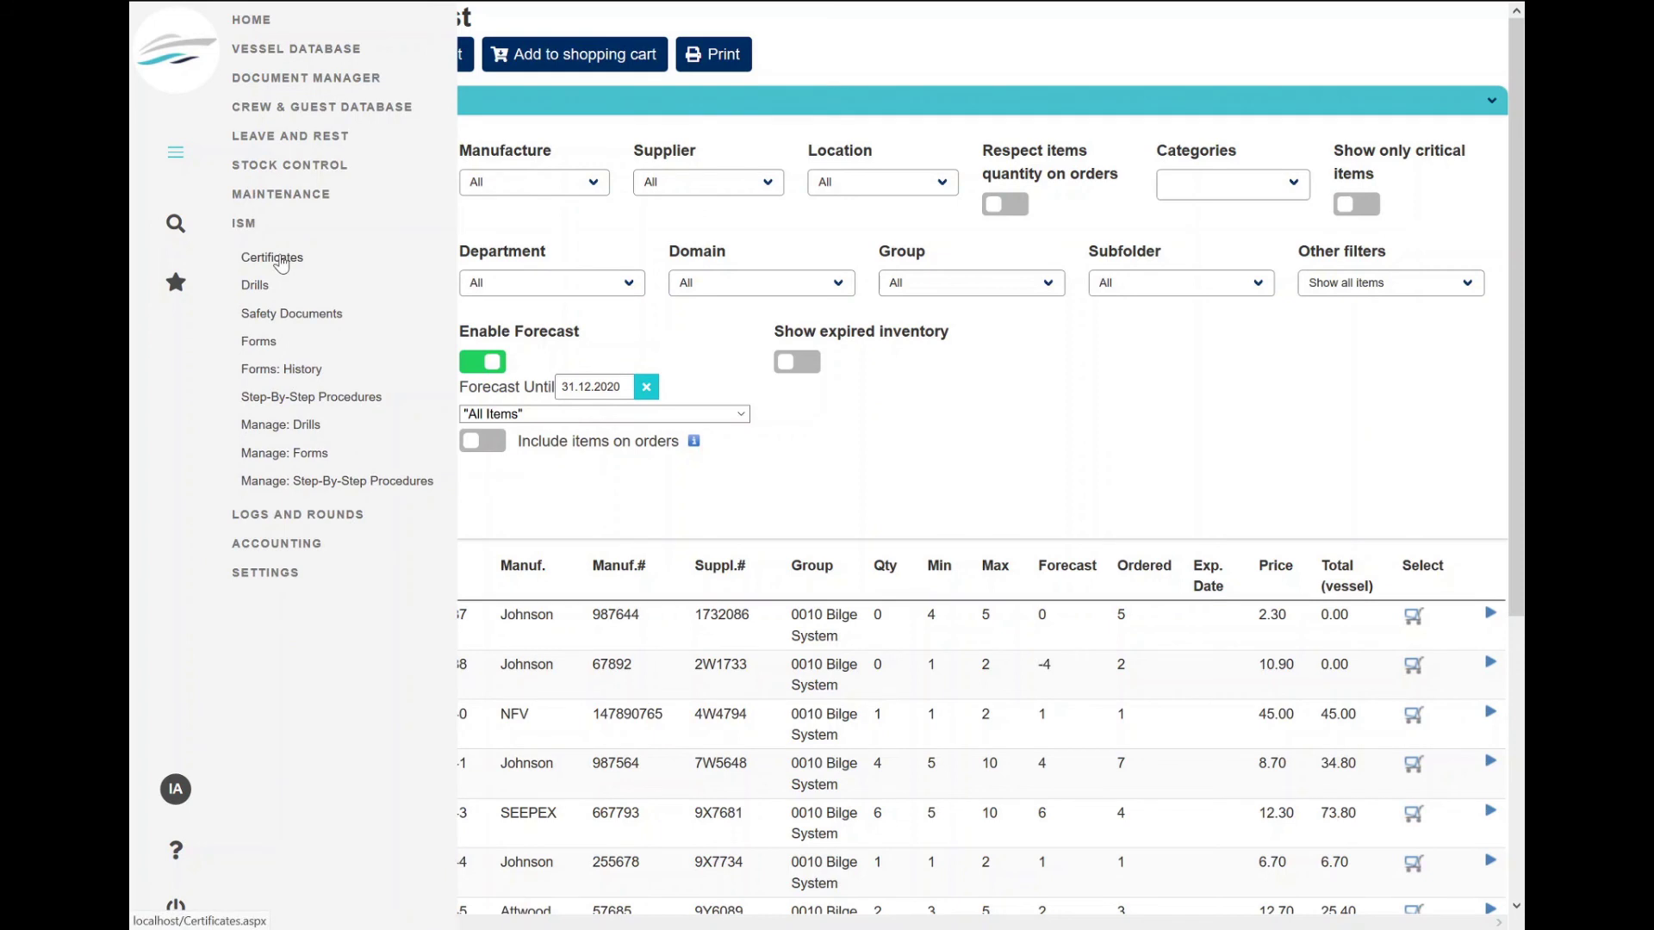
pyautogui.click(272, 257)
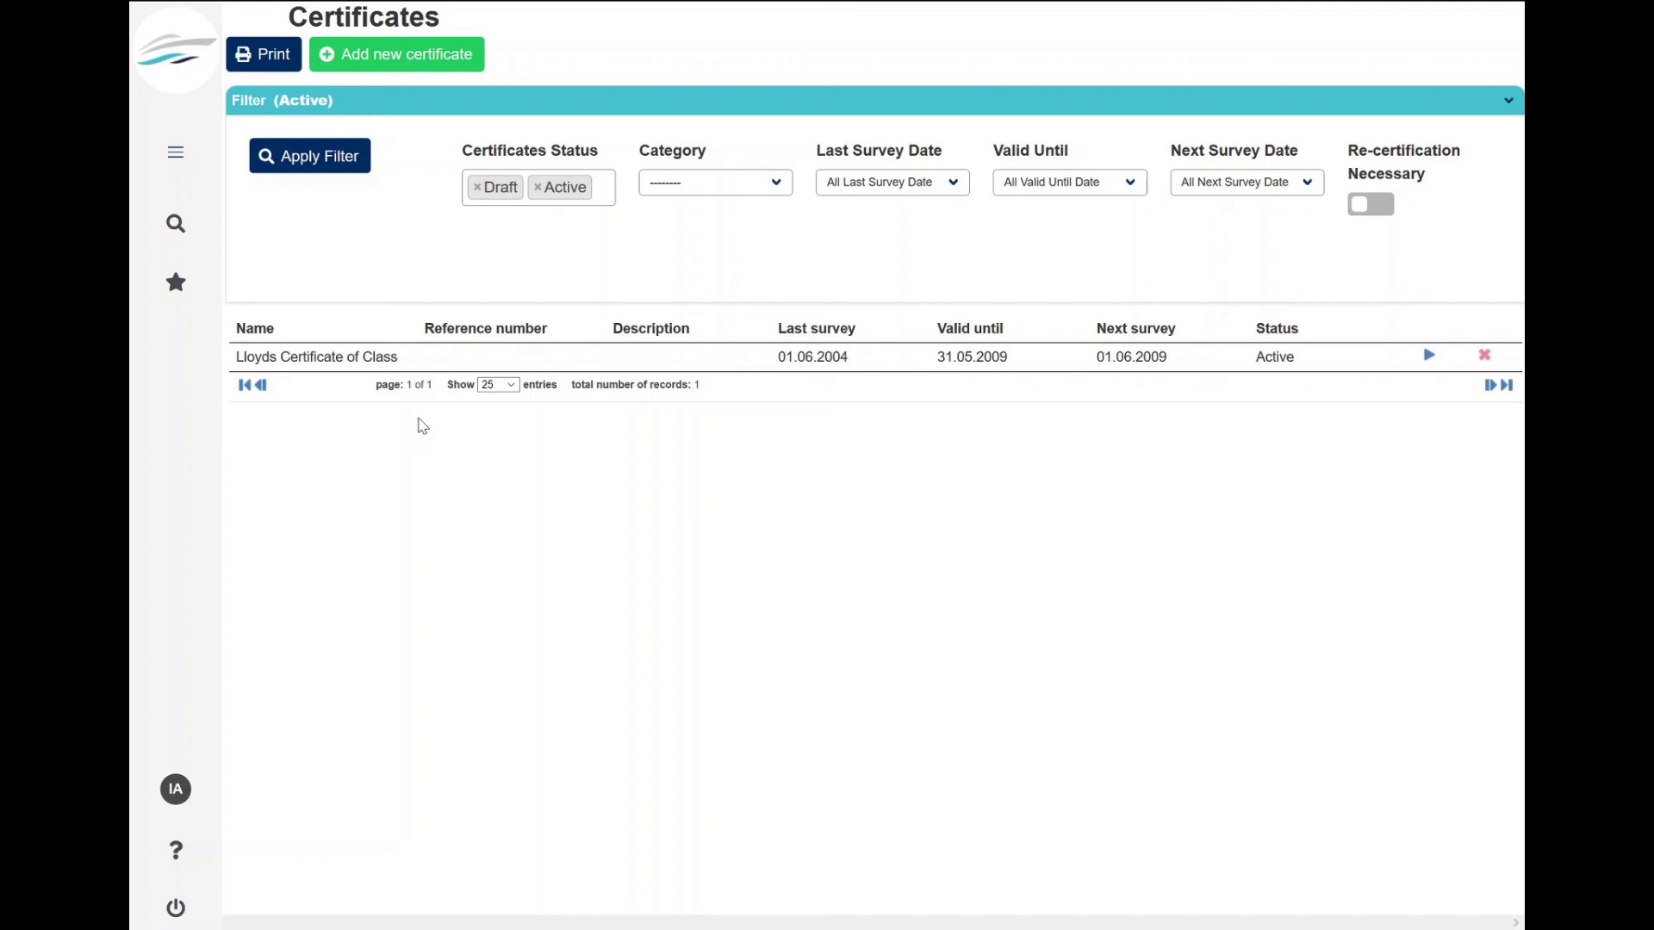
# Open the Logs page of Logs and Rounds, followed by the Rounds overview
pyautogui.moveTo(181, 231)
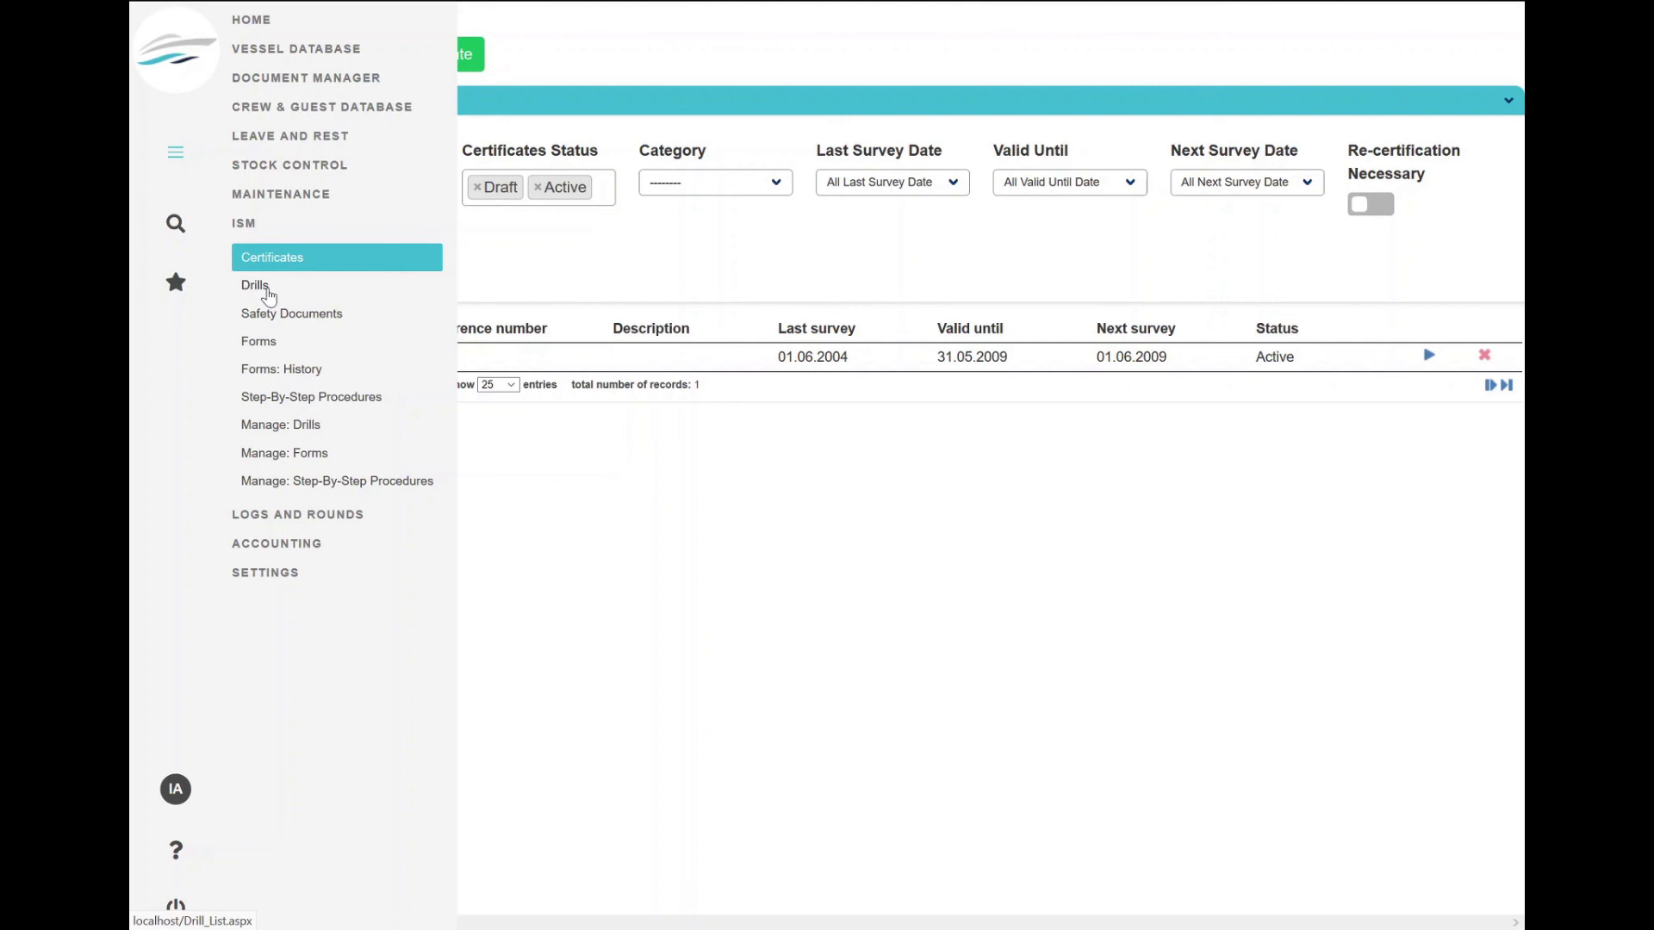
pyautogui.click(302, 515)
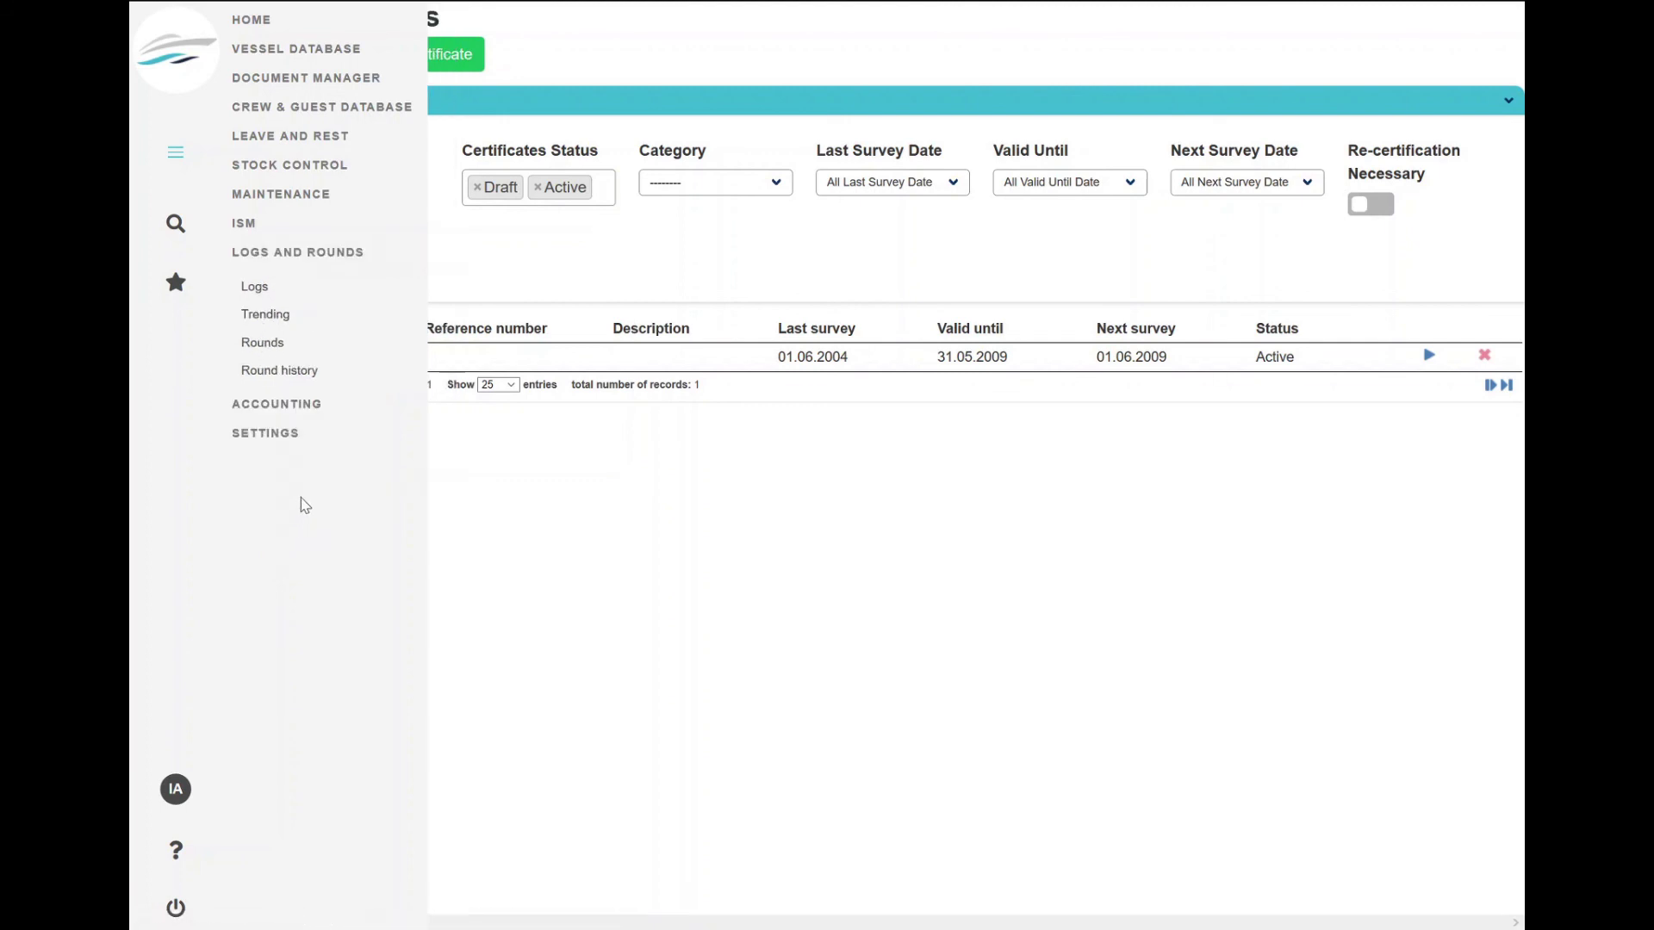
pyautogui.click(268, 295)
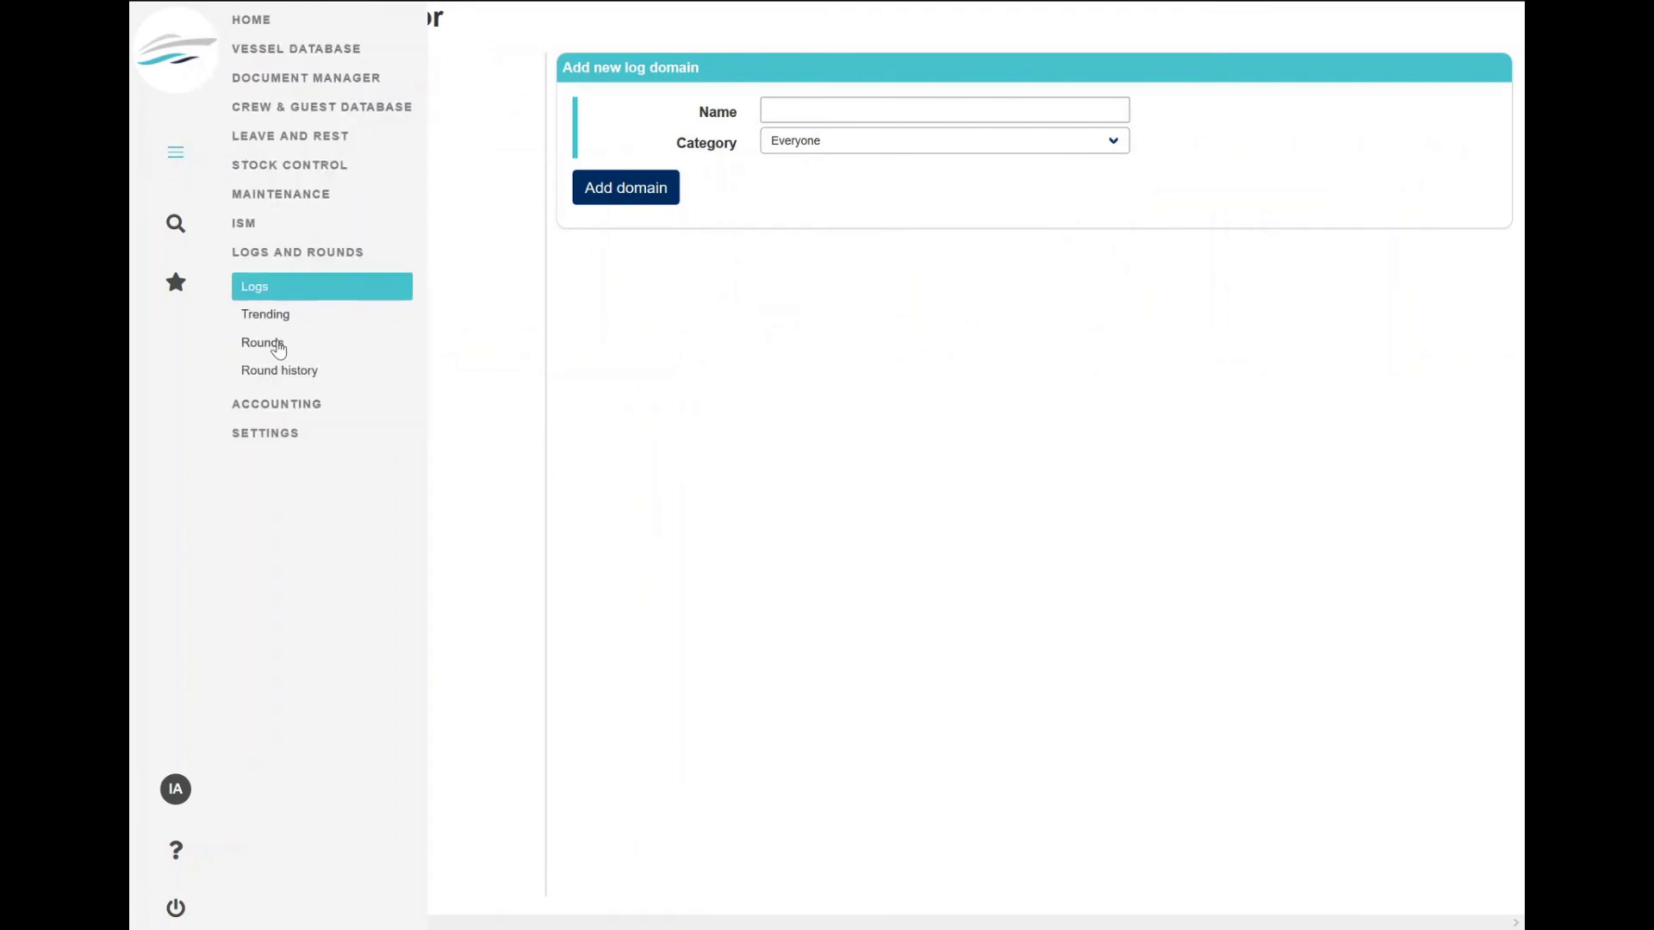
pyautogui.click(278, 348)
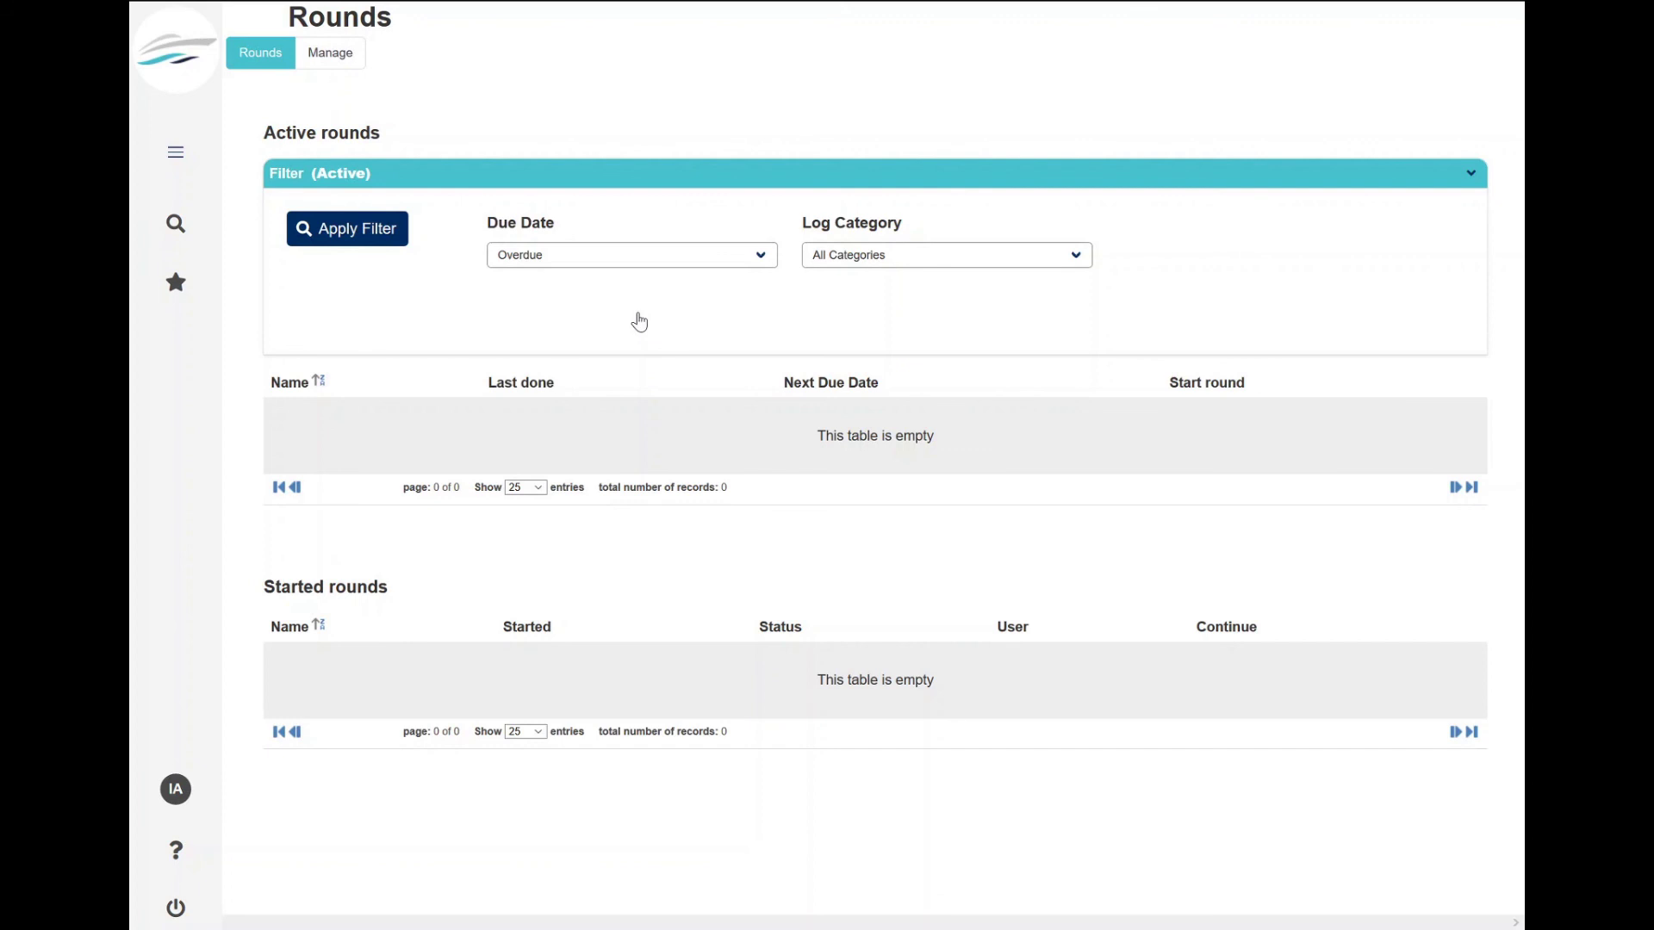
# Open the Accounting module and review its filters, record actions and list of expense entries
pyautogui.moveTo(223, 211)
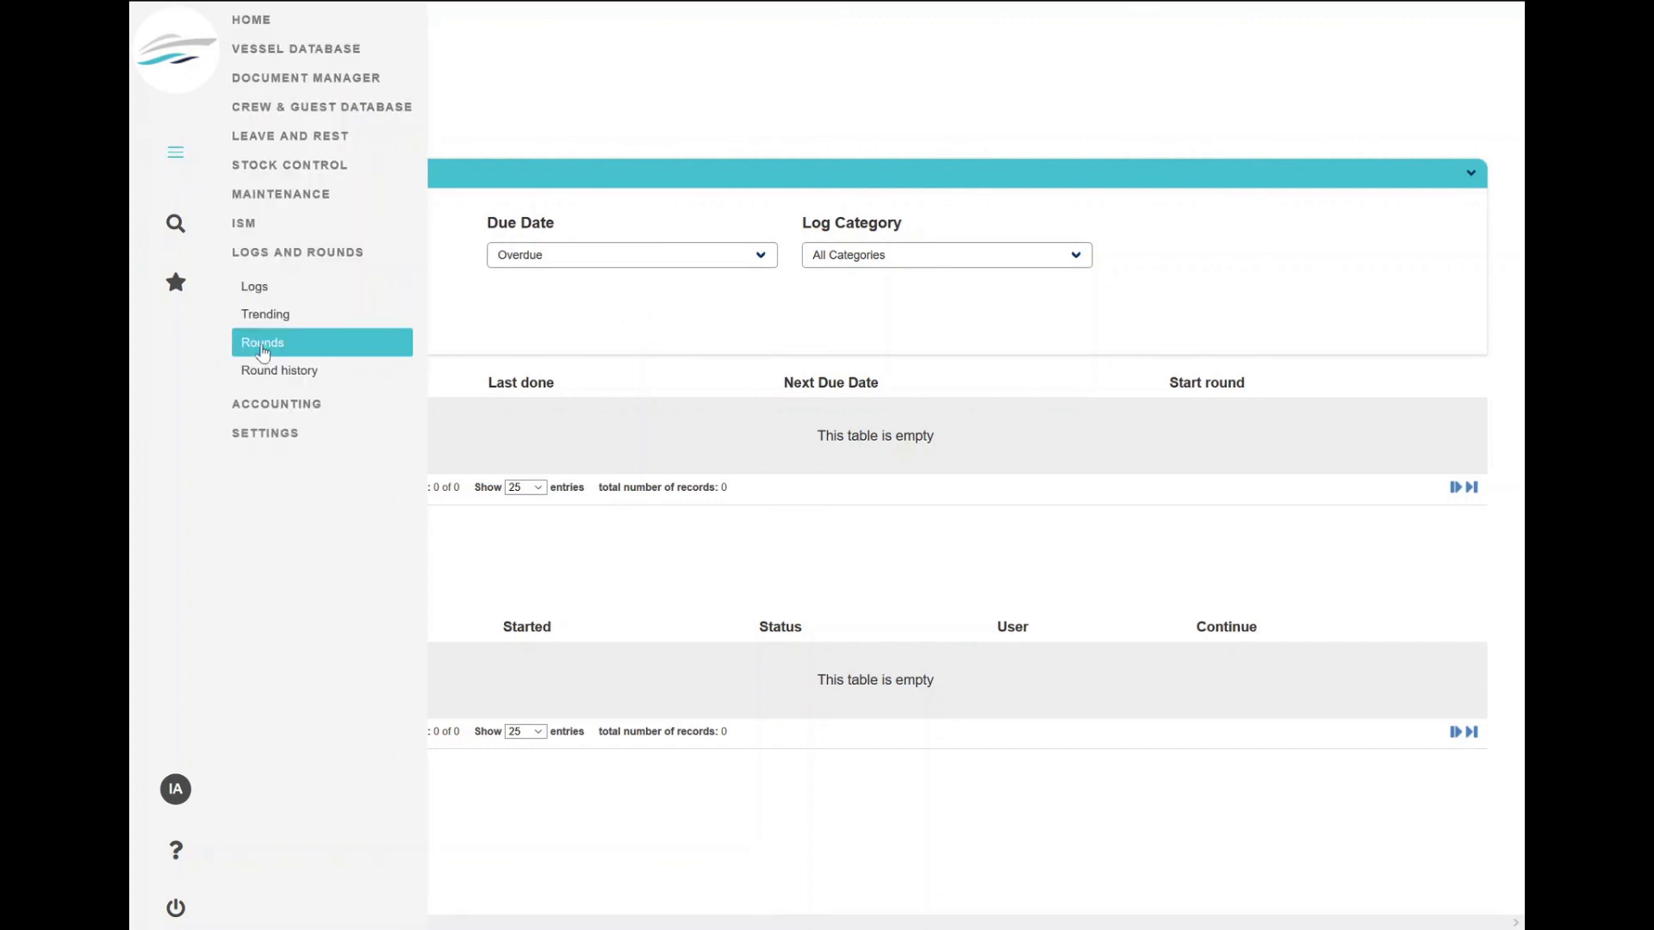
pyautogui.click(277, 404)
pyautogui.click(270, 317)
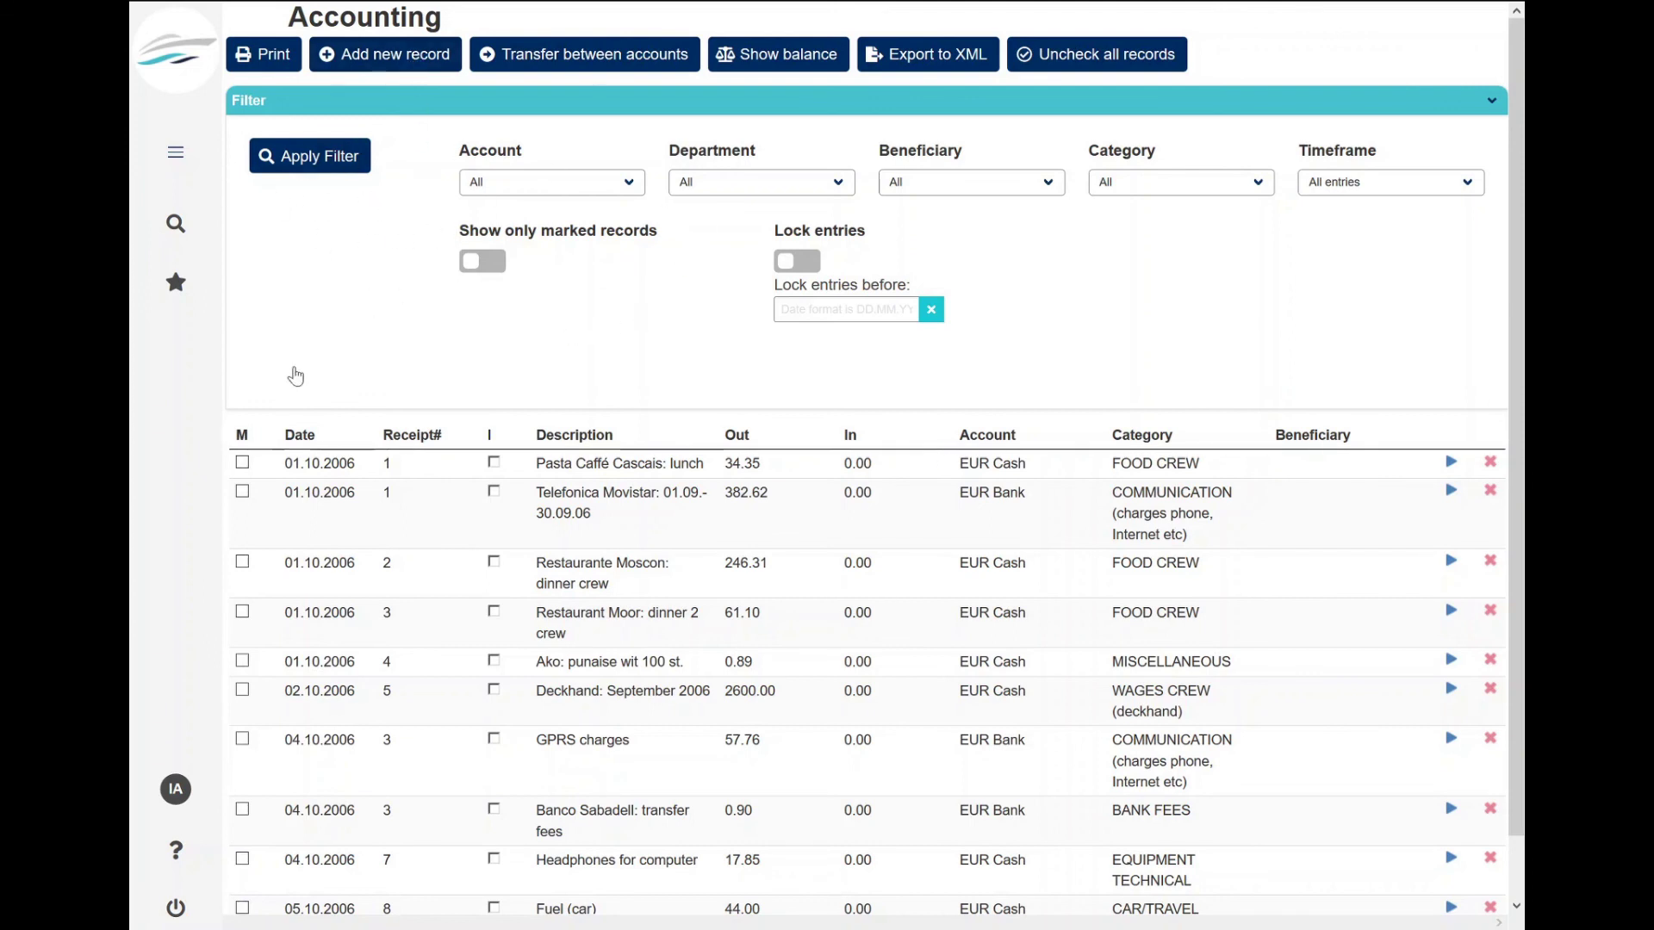
pyautogui.scroll(-1, 485, 399)
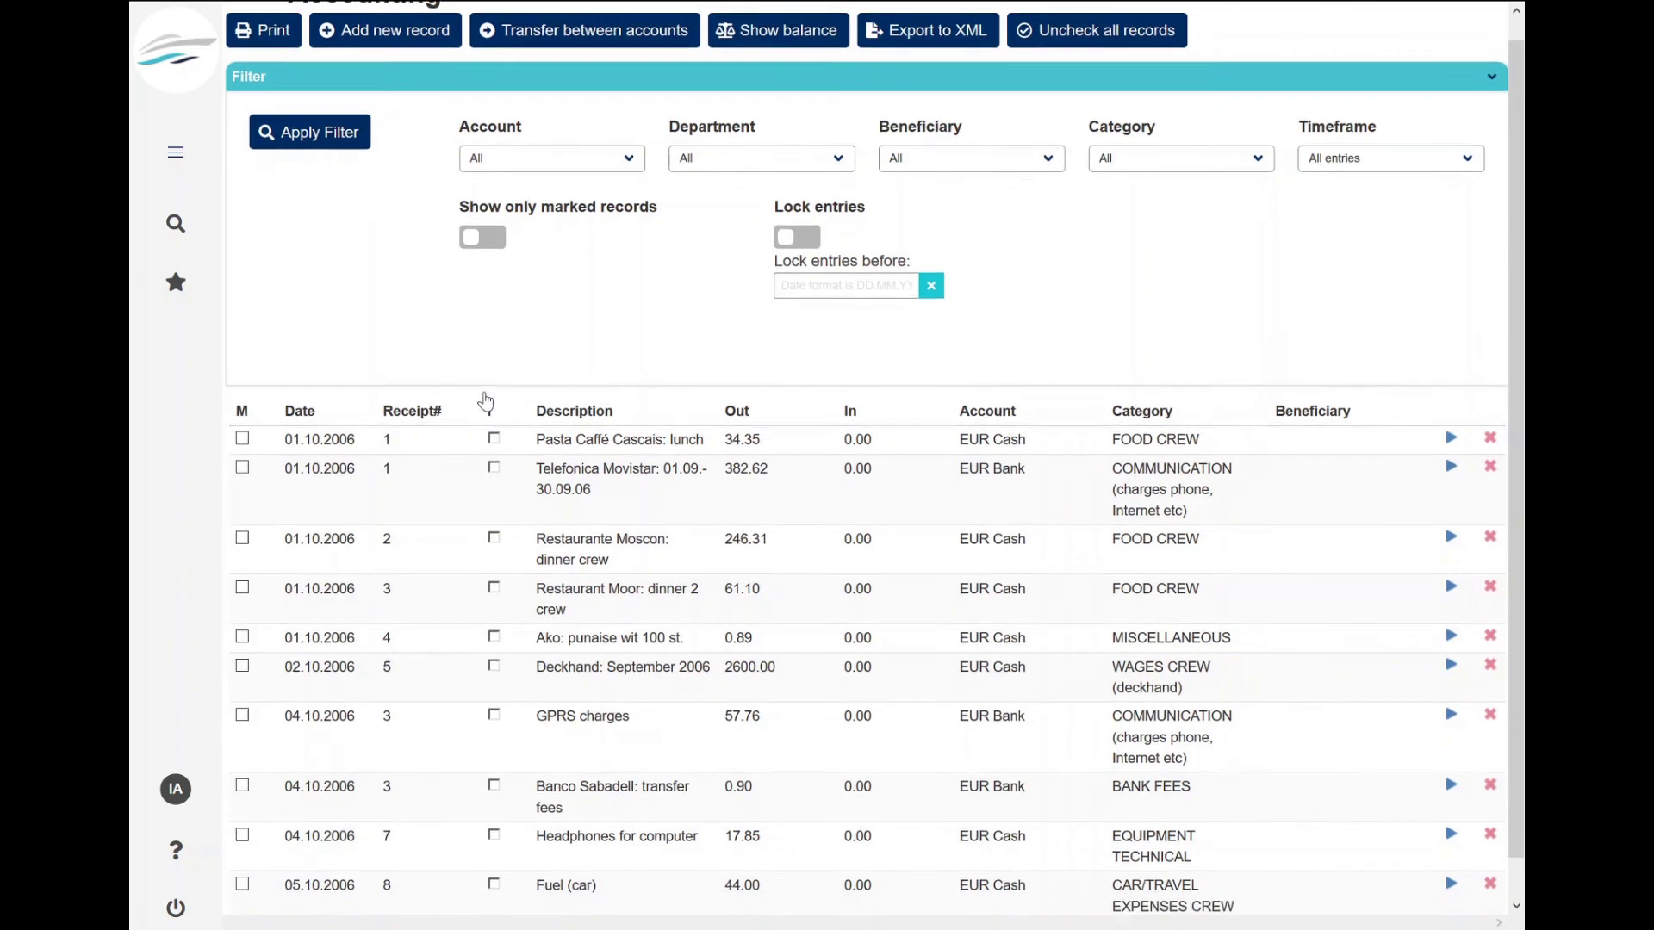
pyautogui.scroll(1, 487, 399)
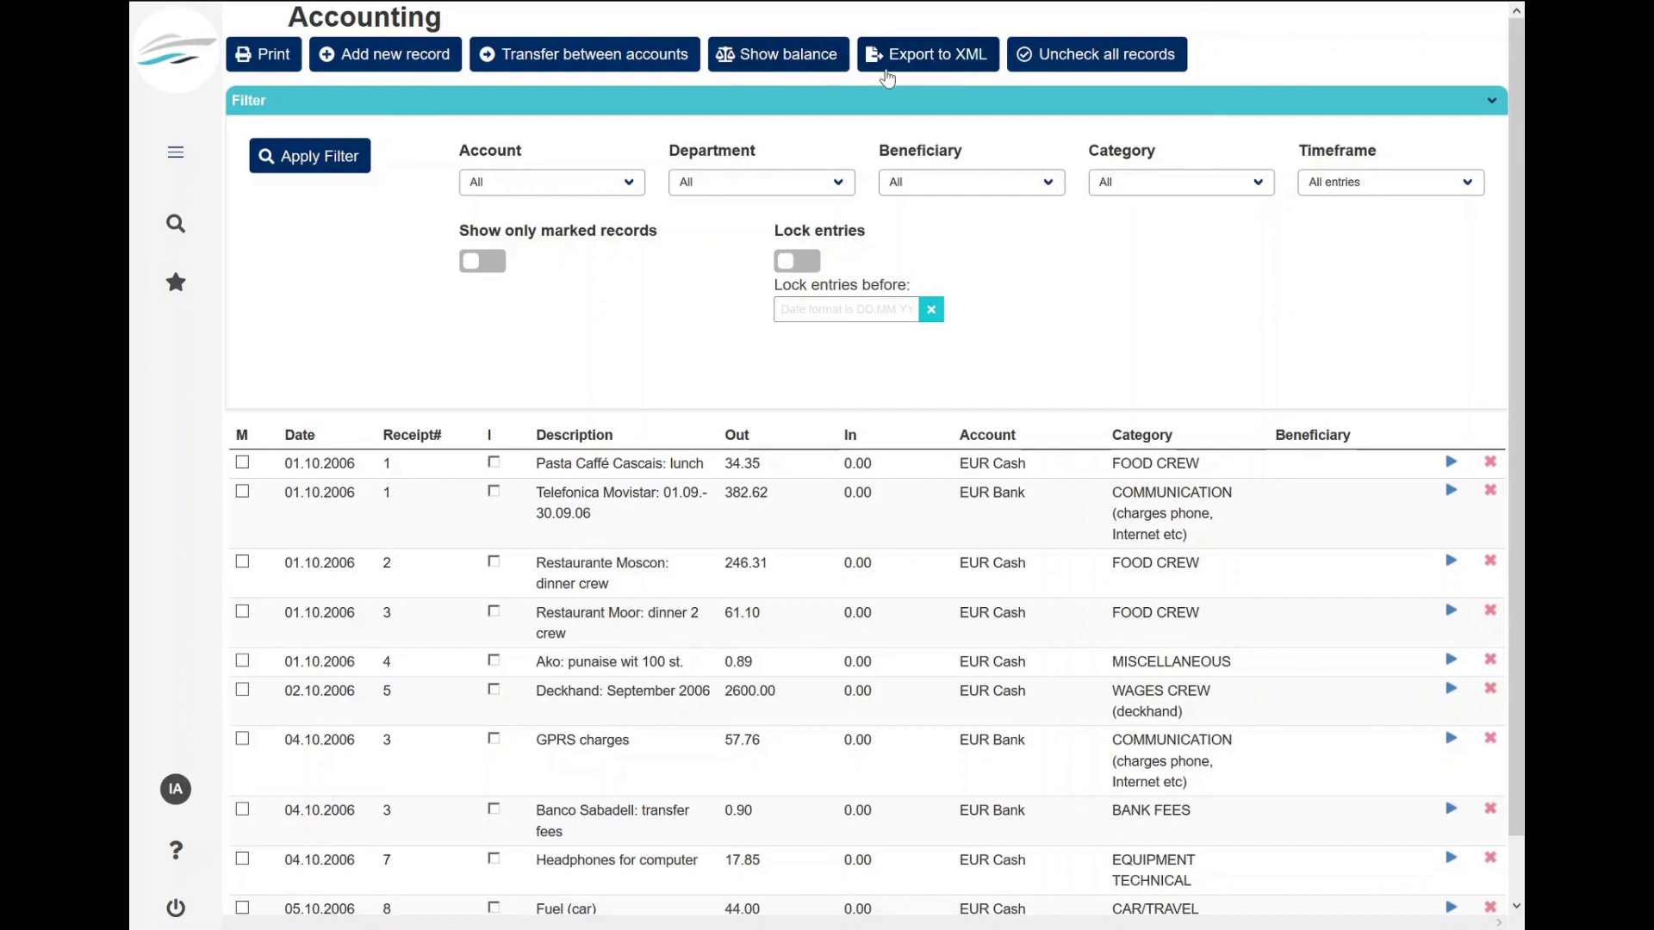
pyautogui.scroll(-1, 887, 78)
pyautogui.click(173, 168)
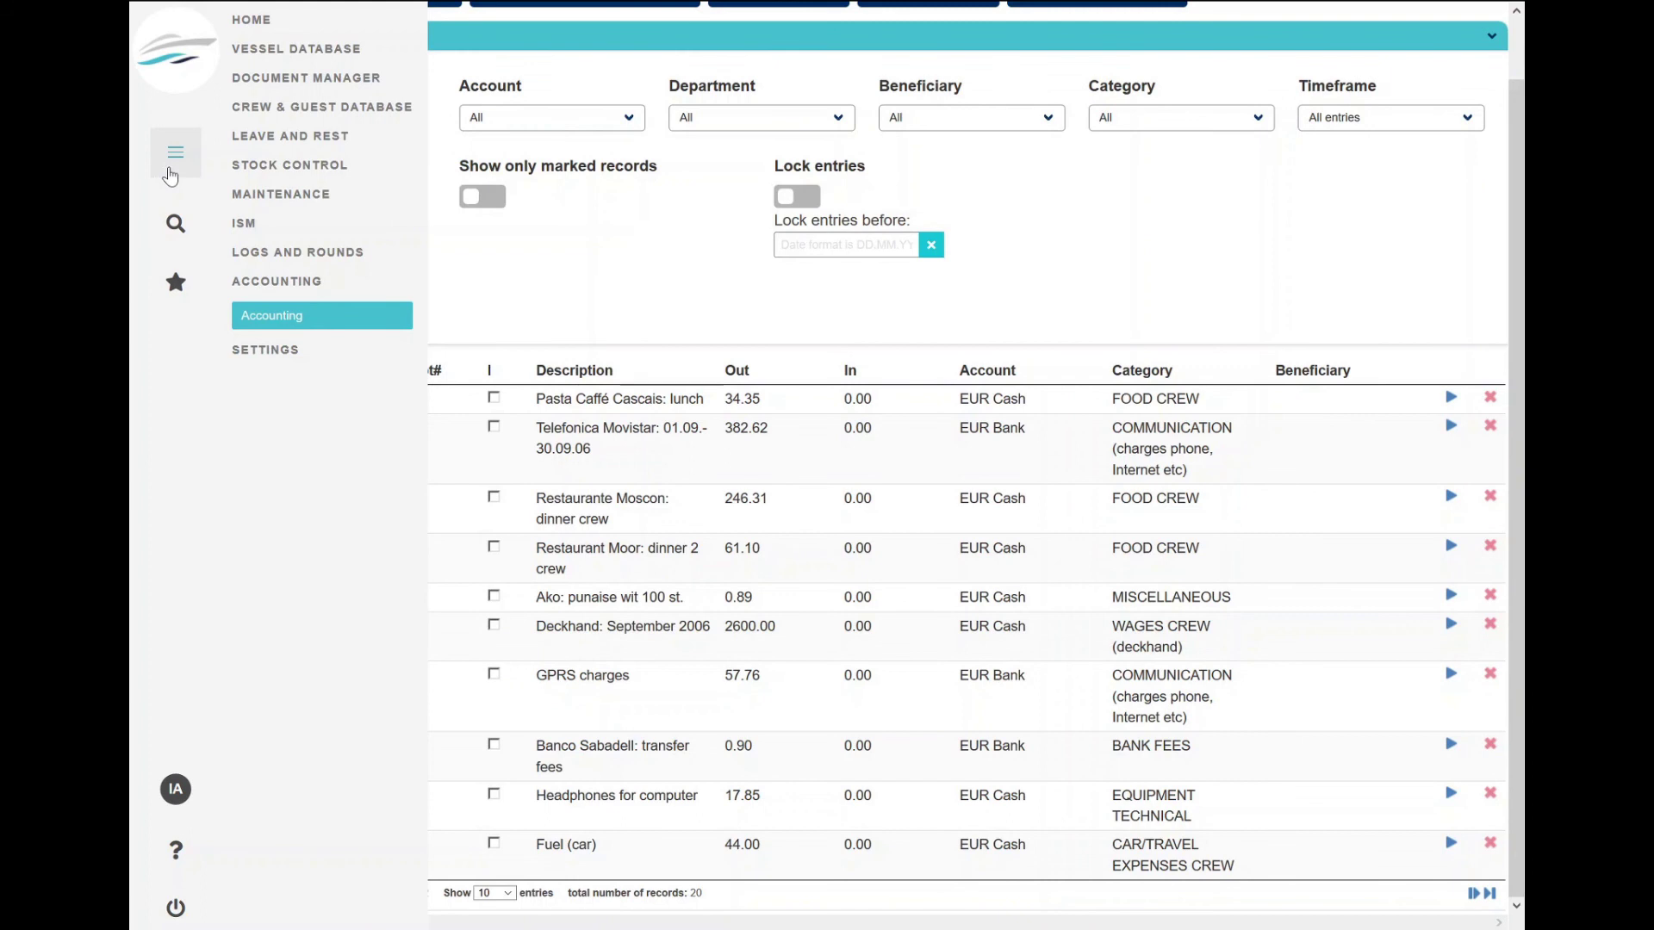
pyautogui.click(170, 176)
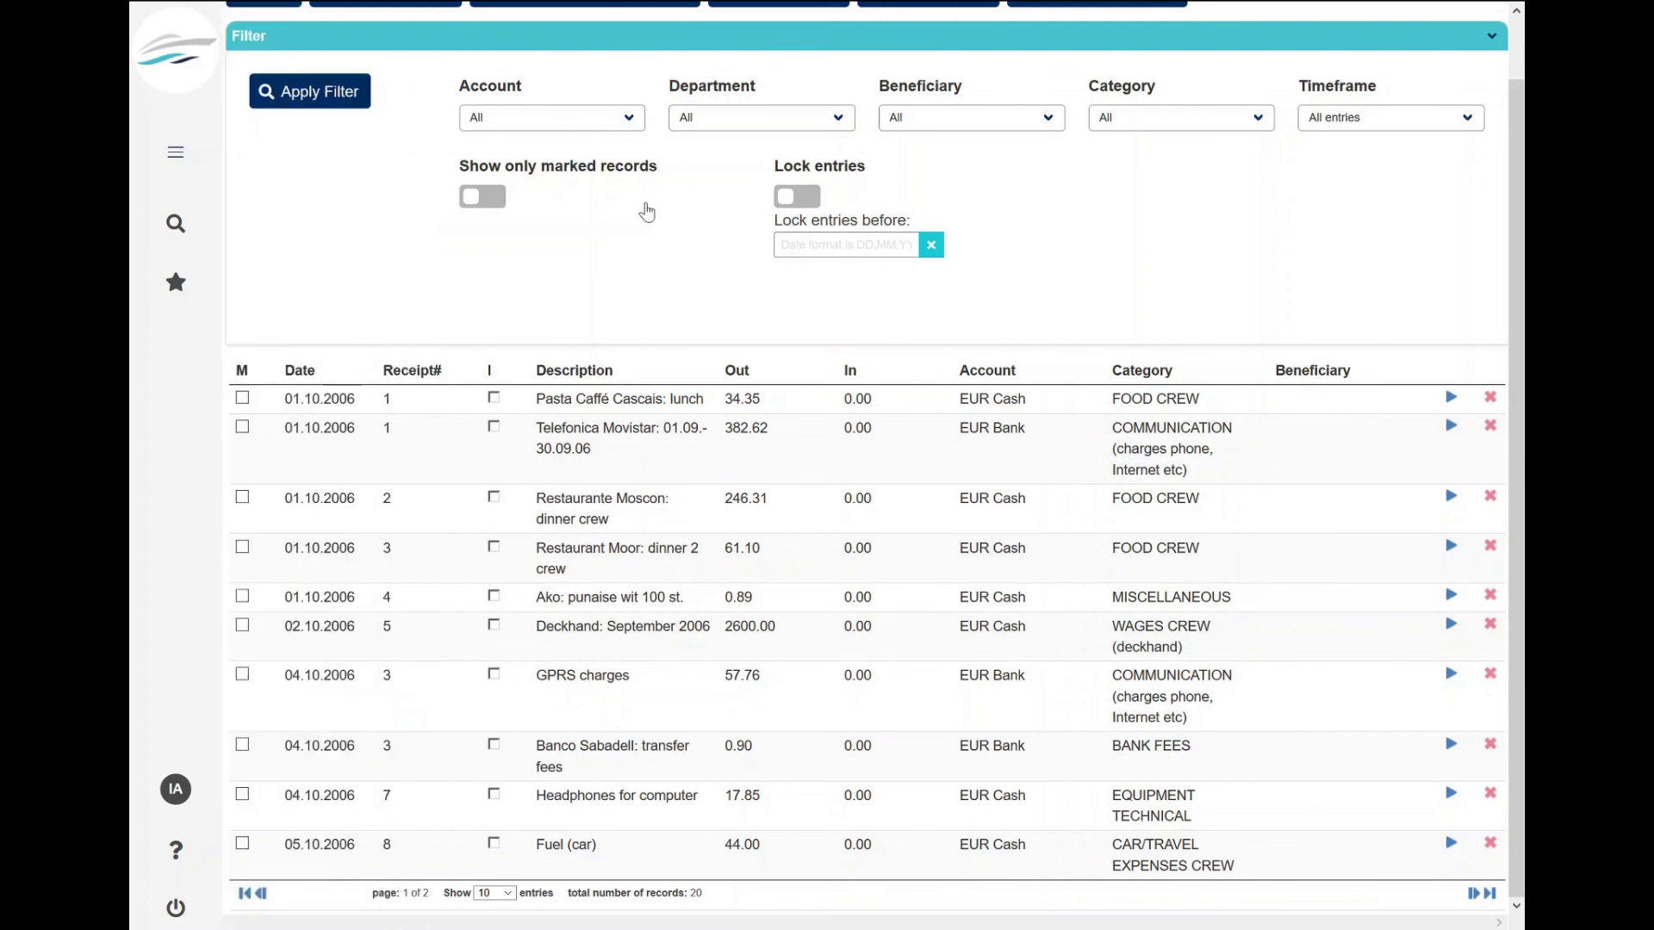